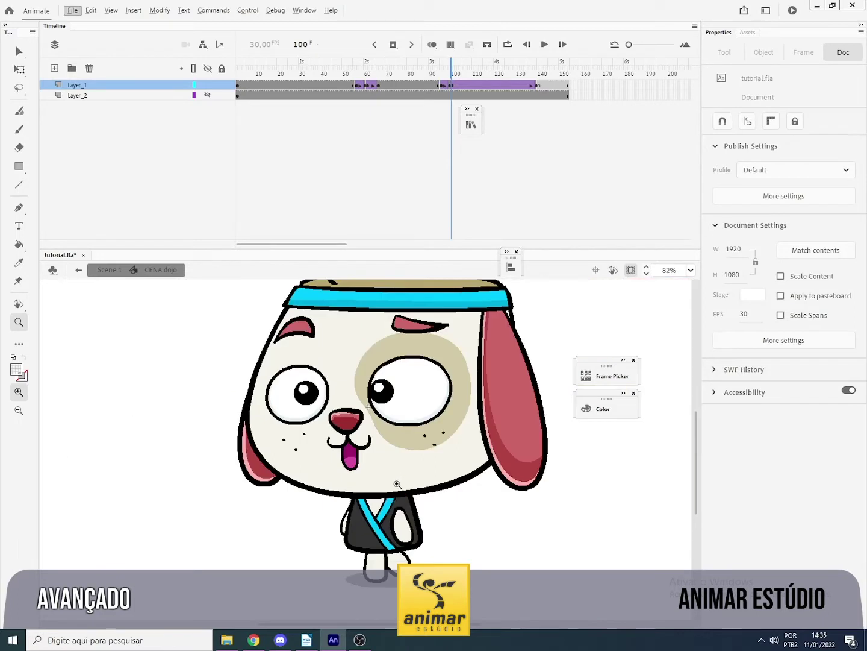
Set the stage preview mode to Anti-Alias Text and check the dog's outlines up close.
{"action": "left_click", "coordinate": [400, 484], "text": "alt"}
{"action": "left_click_drag", "start_coordinate": [397, 487], "coordinate": [389, 482]}
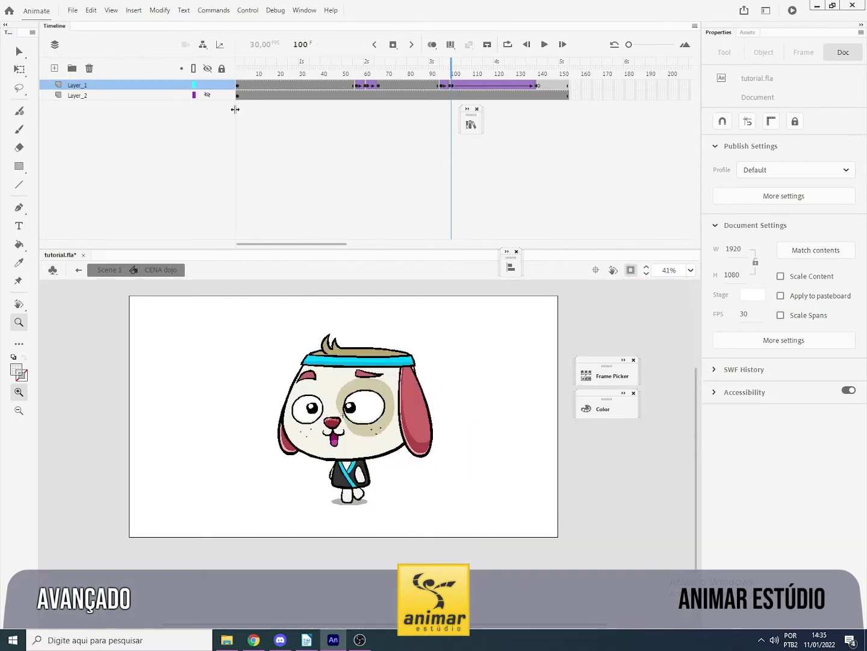
{"action": "left_click", "coordinate": [112, 10]}
{"action": "mouse_move", "coordinate": [238, 78]}
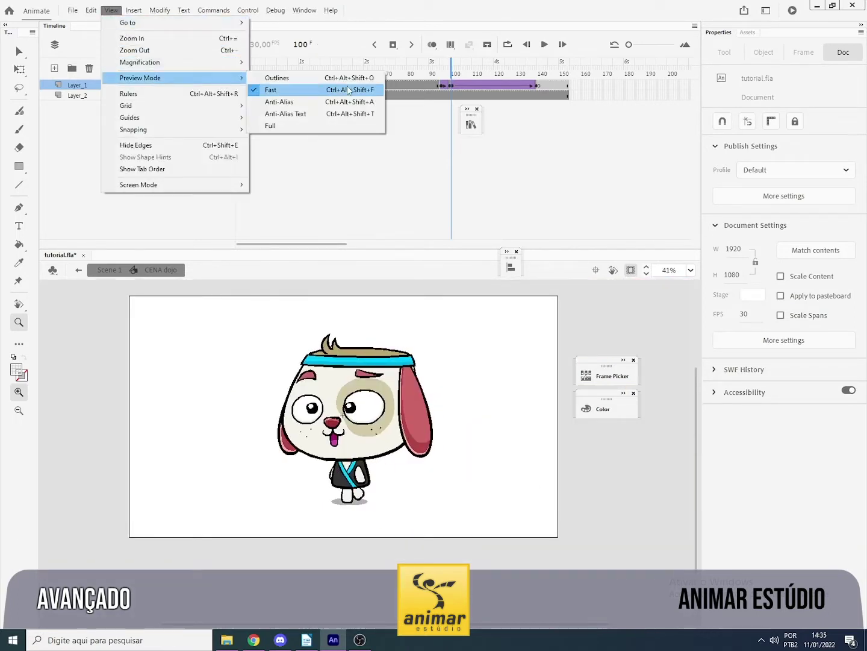
{"action": "left_click", "coordinate": [346, 113]}
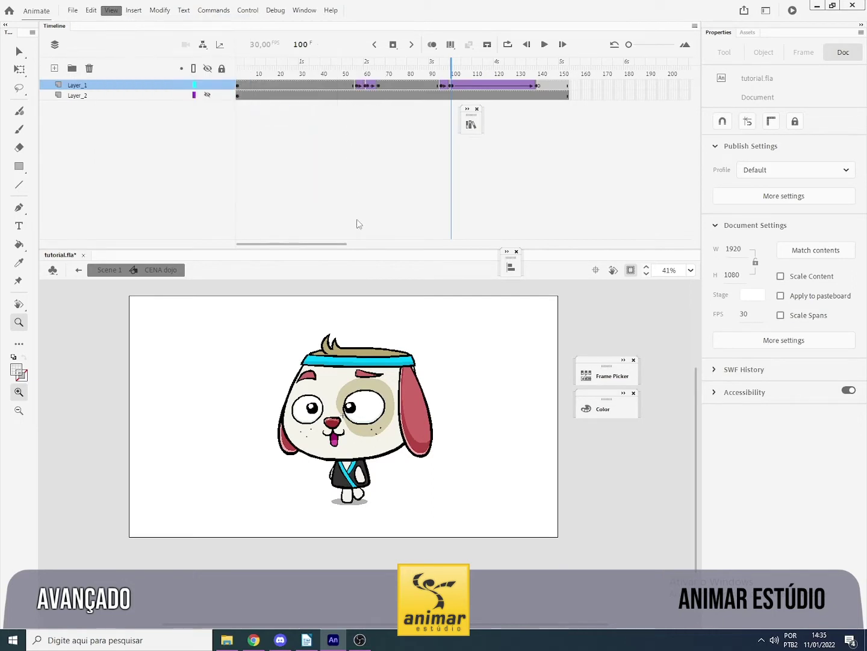
{"action": "left_click", "coordinate": [377, 457]}
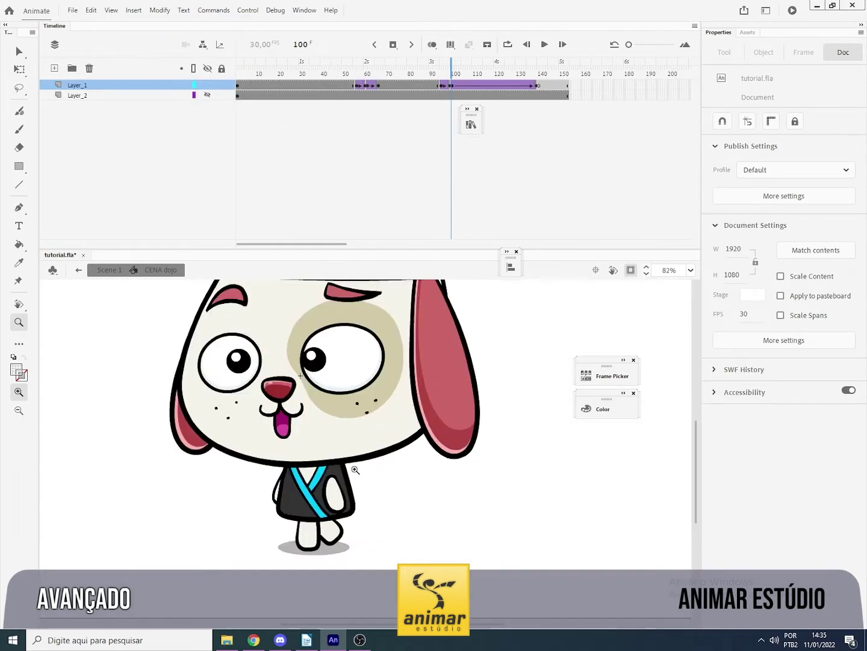
{"action": "left_click_drag", "start_coordinate": [394, 497], "coordinate": [423, 551]}
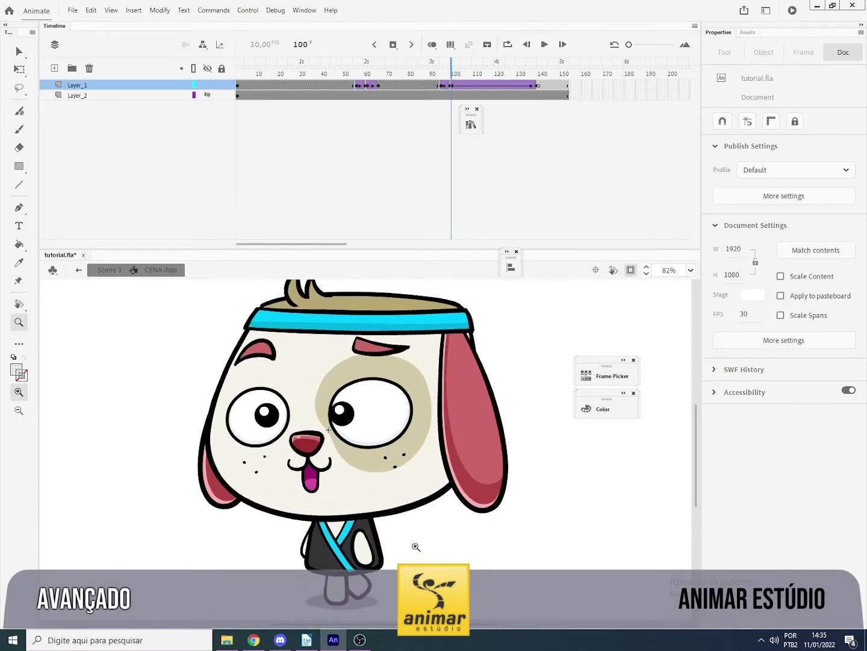
{"action": "left_click", "coordinate": [401, 551], "text": "alt"}
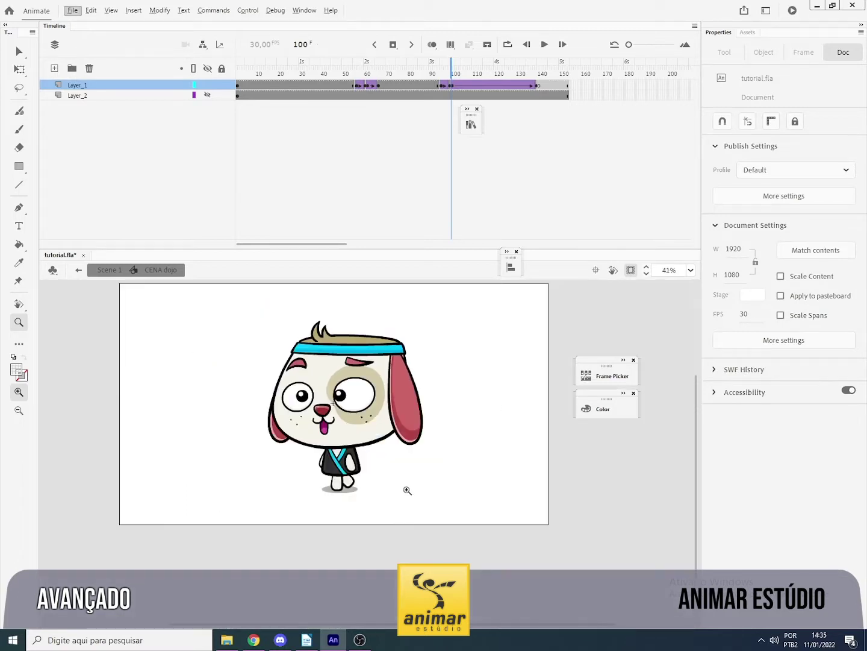
Open the dog symbol for editing, play its jump animation, and select all its parts on frame 1.
{"action": "key", "text": "v"}
{"action": "double_click", "coordinate": [398, 420]}
{"action": "left_click", "coordinate": [241, 75]}
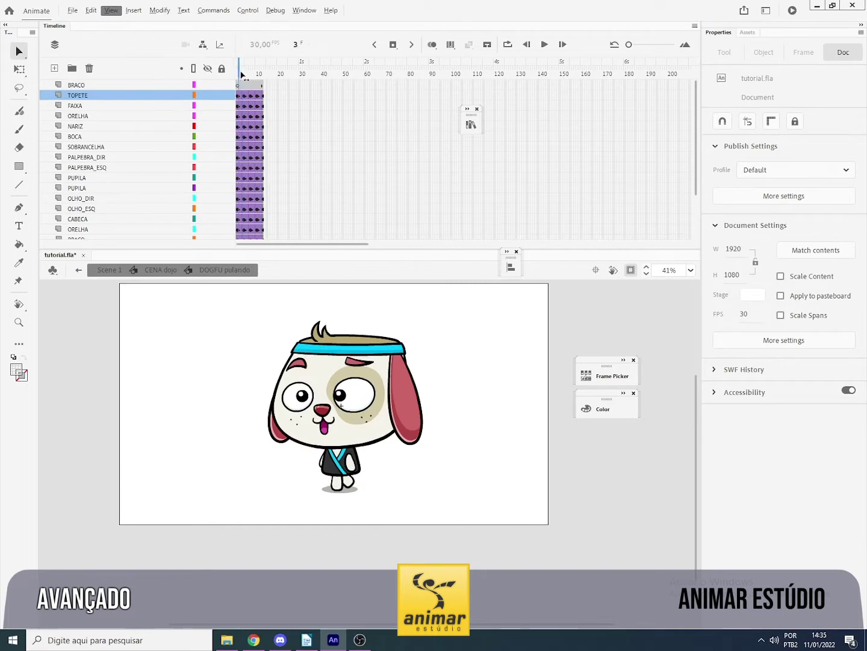
{"action": "key", "text": "Return"}
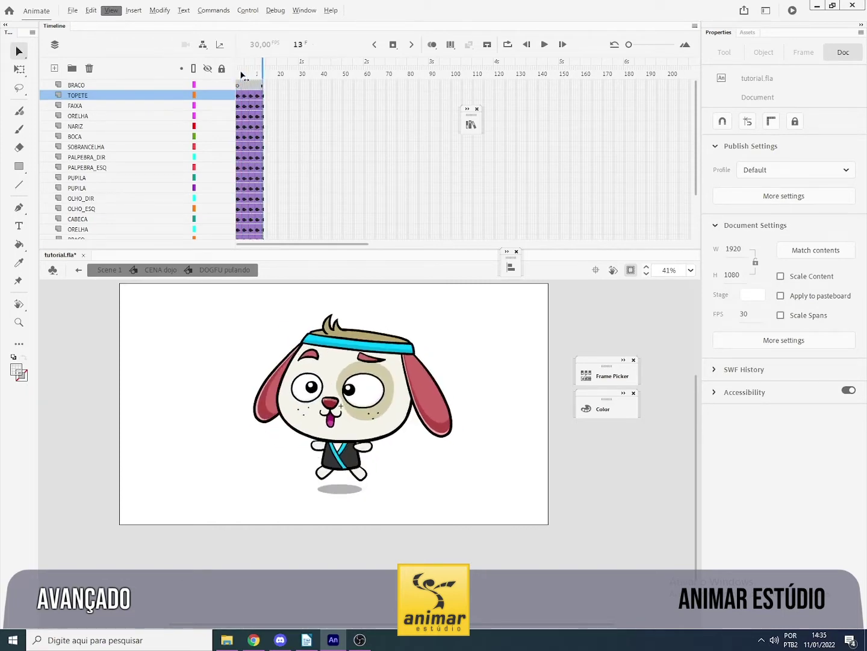
{"action": "left_click", "coordinate": [242, 75]}
{"action": "key", "text": "ctrl+a"}
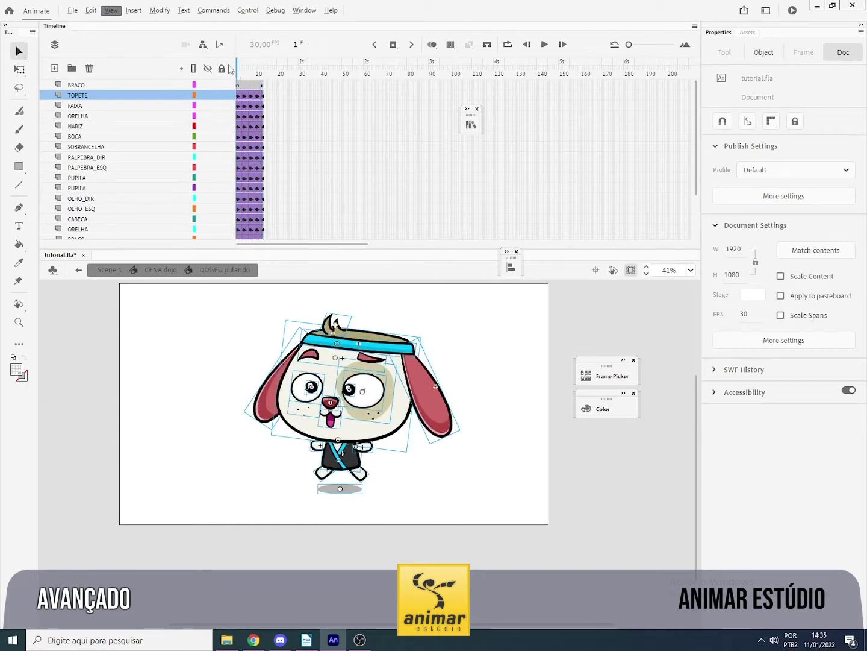
Copy the ear on the upper ORELHA layer in place onto a new layer, with all other layers locked.
{"action": "left_click", "coordinate": [431, 429]}
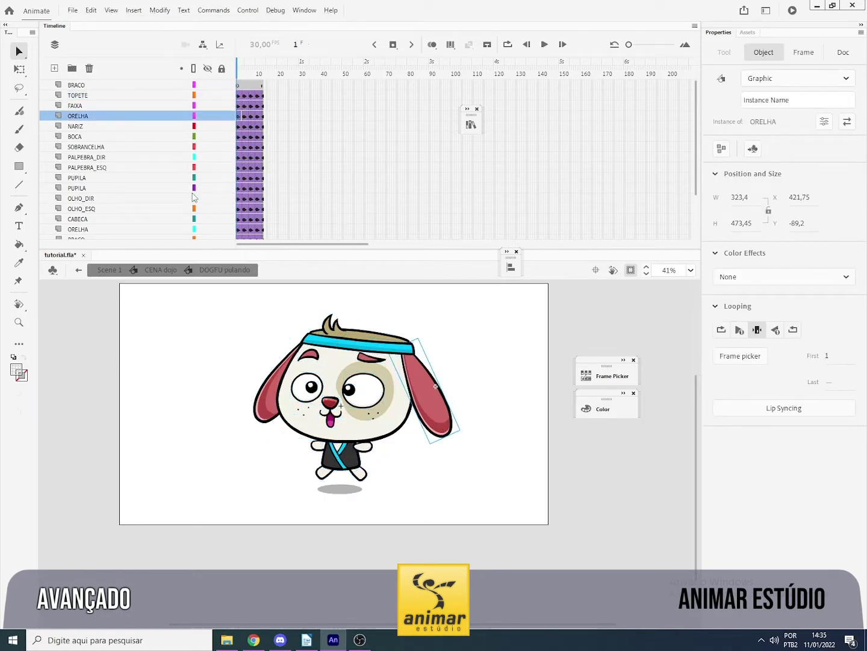
{"action": "left_click", "coordinate": [55, 69]}
{"action": "left_click", "coordinate": [222, 68]}
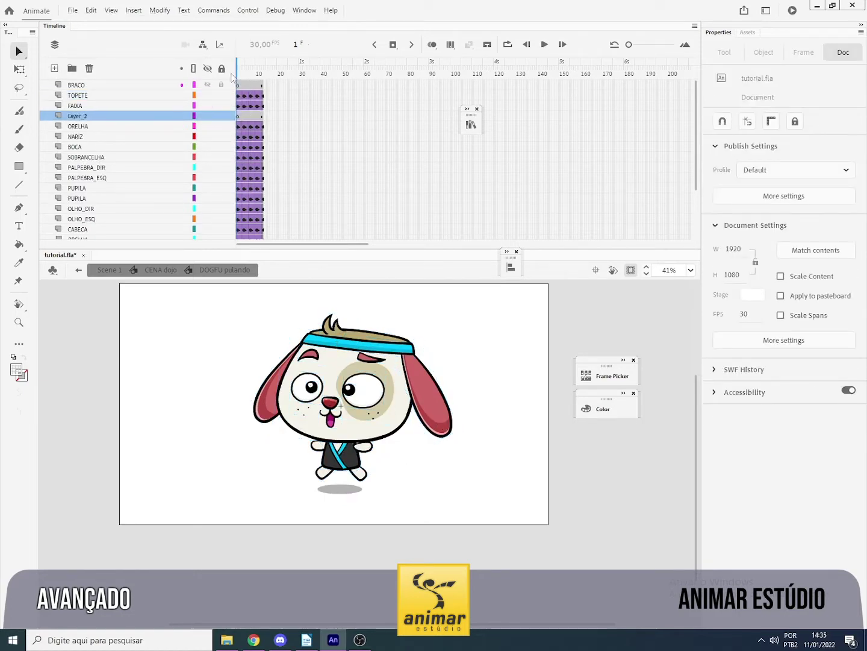
{"action": "left_click", "coordinate": [238, 116]}
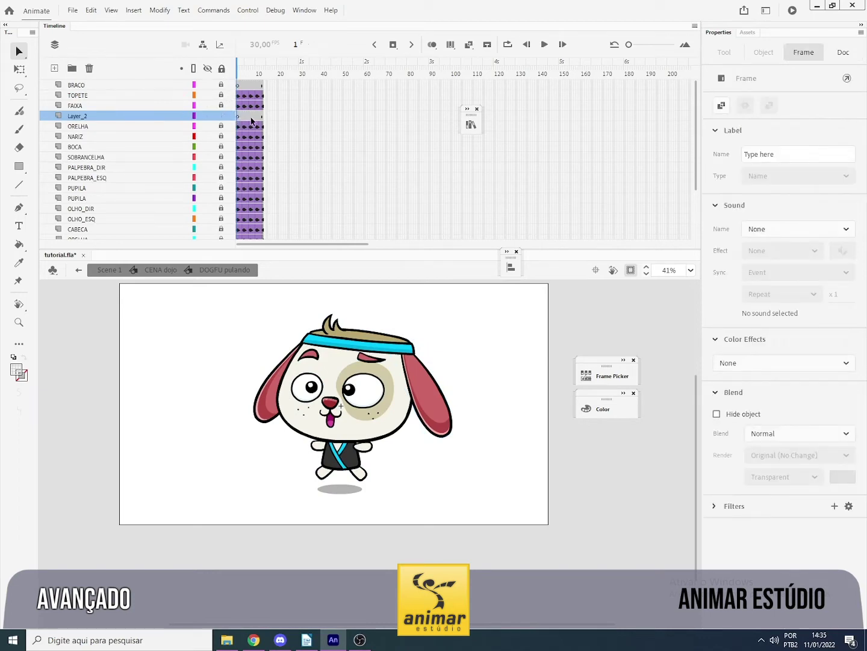
{"action": "key", "text": "ctrl+shift+v"}
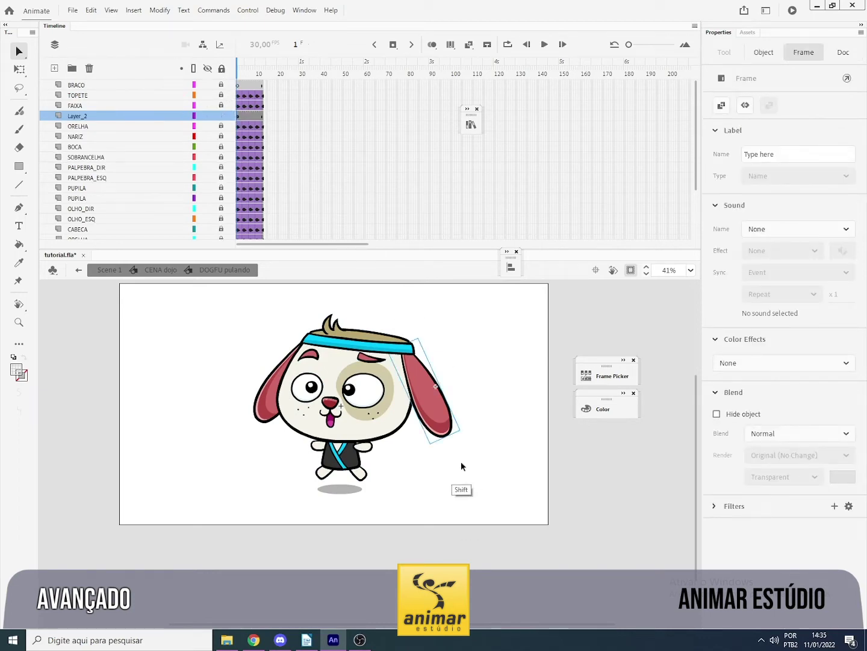
Make the original ORELHA layer transparent and rotate the copied ear until it hangs straight down.
{"action": "left_click", "coordinate": [207, 126]}
{"action": "key", "text": "Return"}
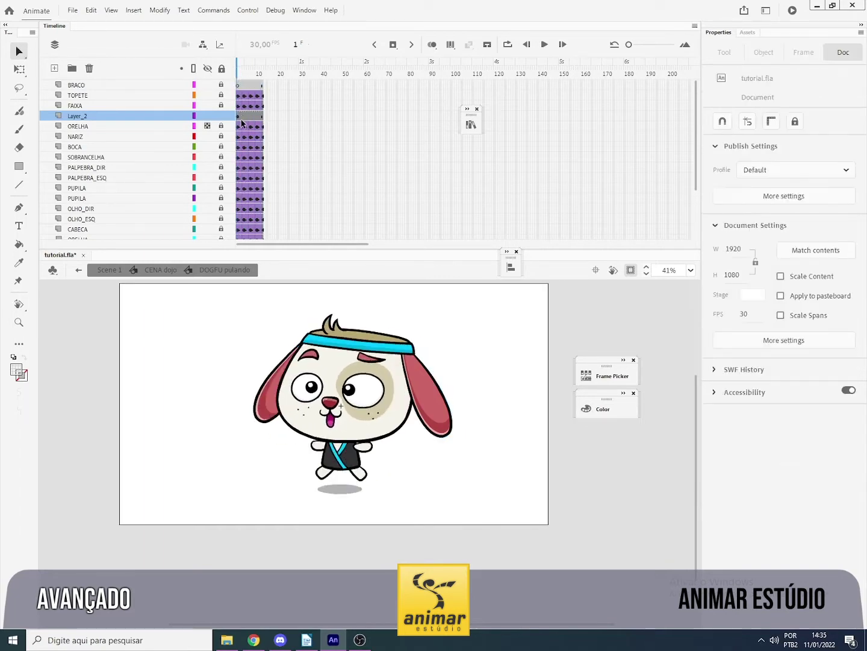
{"action": "left_click", "coordinate": [445, 427]}
{"action": "key", "text": "q"}
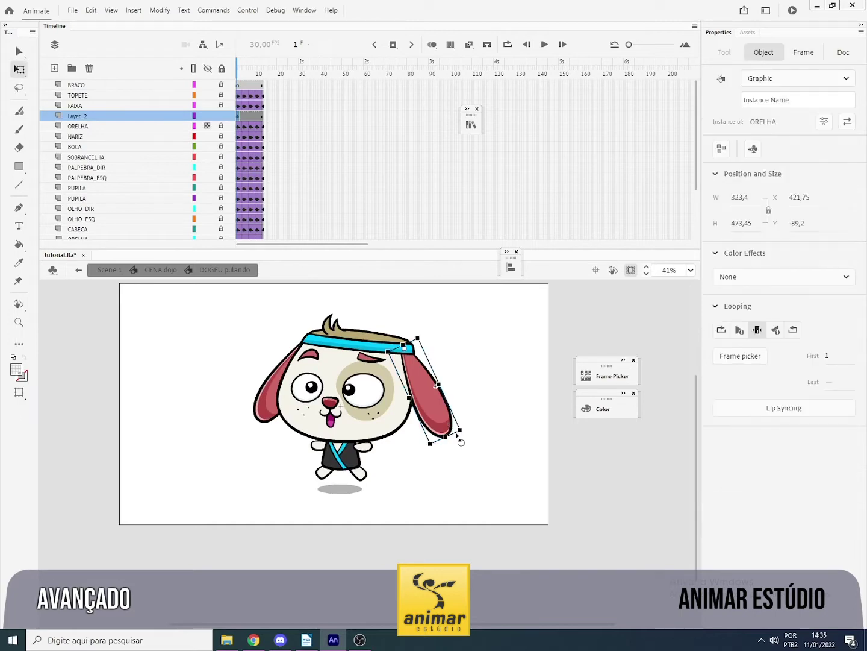
{"action": "left_click_drag", "start_coordinate": [465, 432], "coordinate": [430, 452]}
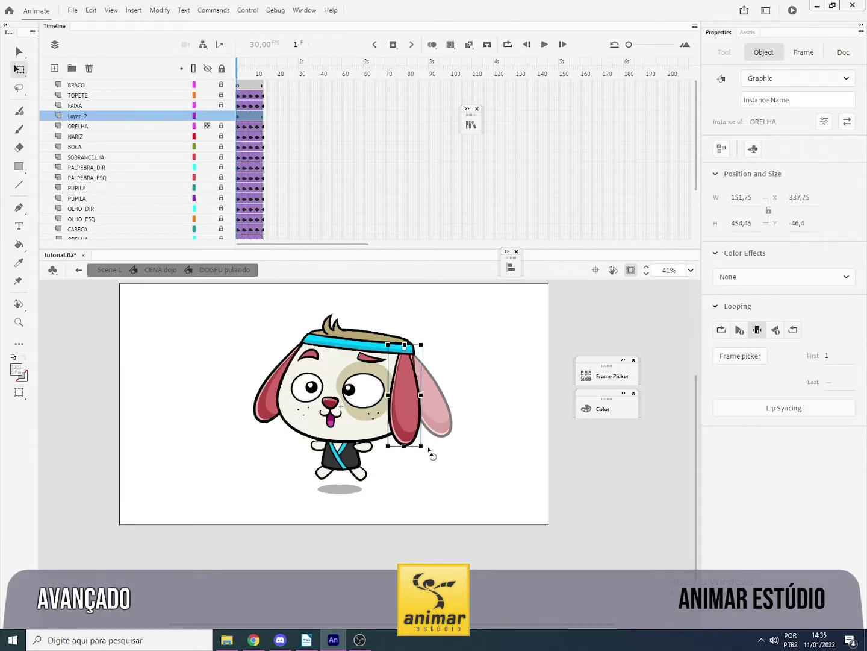
Break the copied ear apart completely into an editable shape.
{"action": "key", "text": "z"}
{"action": "left_click", "coordinate": [416, 441]}
{"action": "key", "text": "ctrl"}
{"action": "key", "text": "ctrl+b"}
{"action": "key", "text": "ctrl+b"}
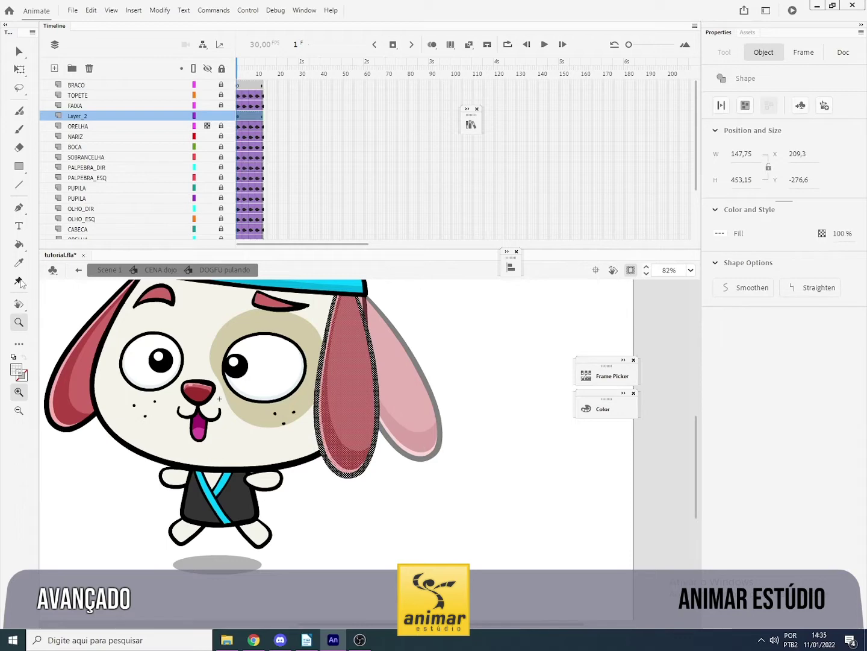
Rig the ear shape with the Asset Warp tool, placing joints at its base, middle and tip.
{"action": "left_click", "coordinate": [23, 283]}
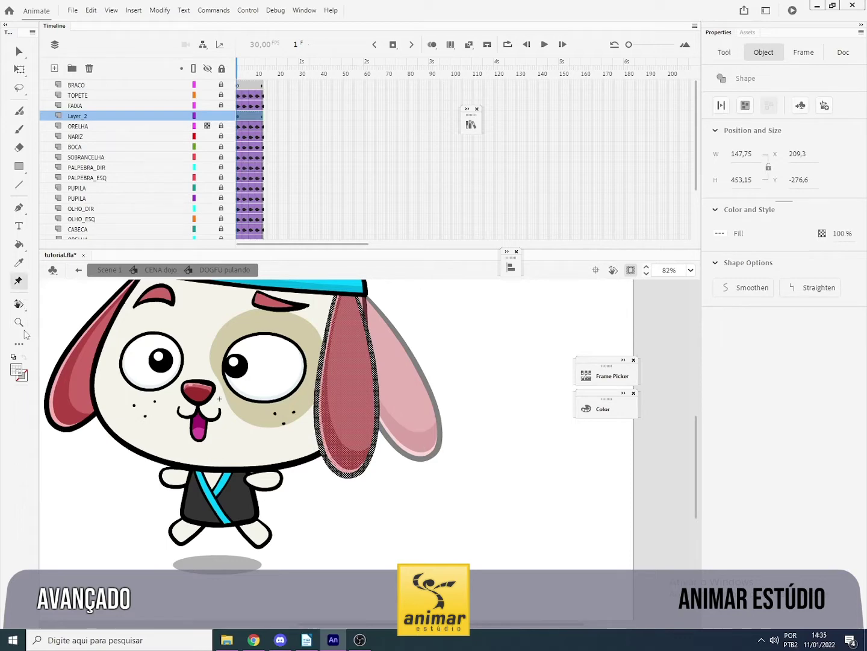
{"action": "left_click", "coordinate": [350, 292]}
{"action": "left_click_drag", "start_coordinate": [348, 288], "coordinate": [352, 357]}
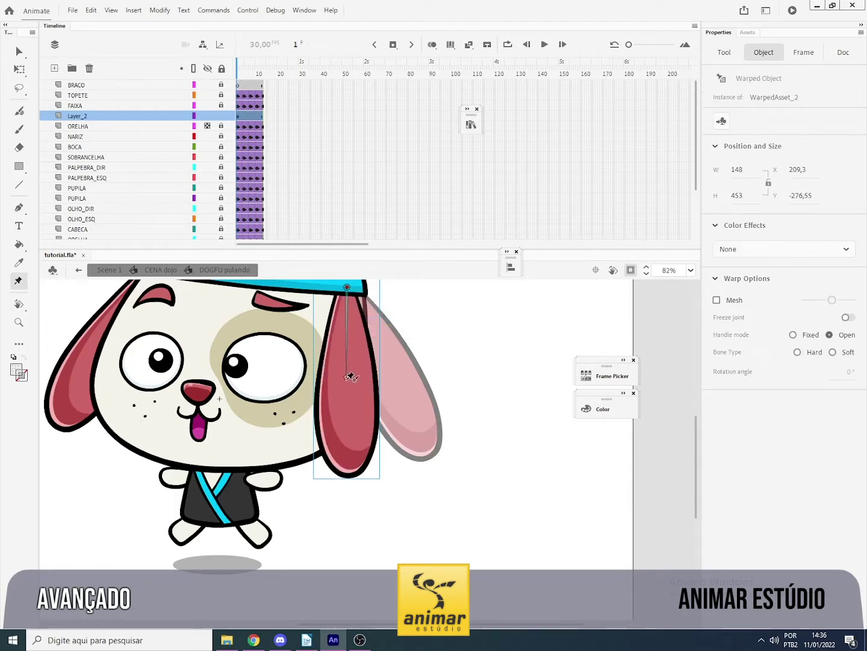
{"action": "left_click_drag", "start_coordinate": [350, 377], "coordinate": [387, 505]}
{"action": "left_click", "coordinate": [349, 467]}
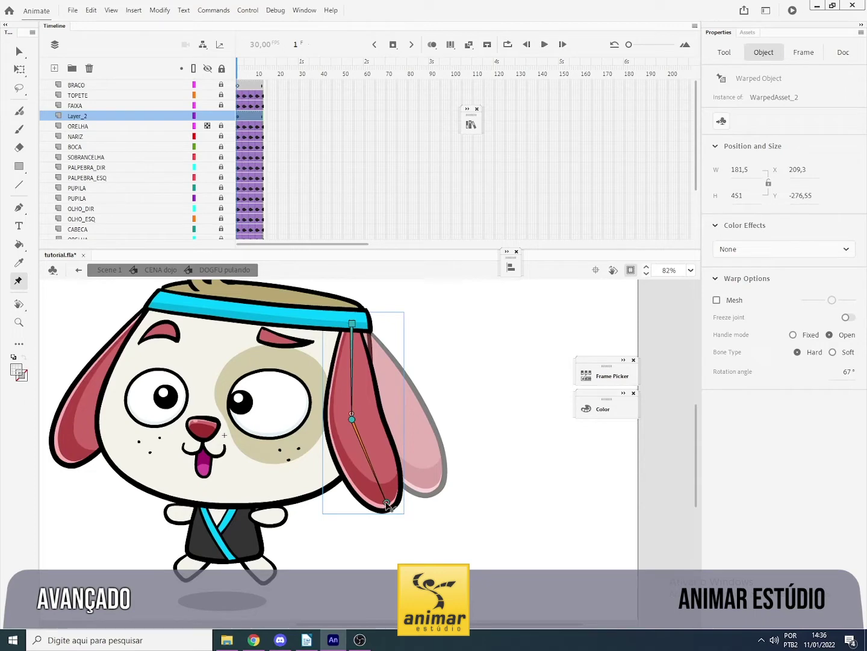
Bend the warped ear outward over the transparent original by moving its middle and tip joints.
{"action": "mouse_move", "coordinate": [389, 506]}
{"action": "left_mouse_down"}
{"action": "mouse_move", "coordinate": [337, 512]}
{"action": "mouse_move", "coordinate": [392, 504]}
{"action": "left_mouse_up"}
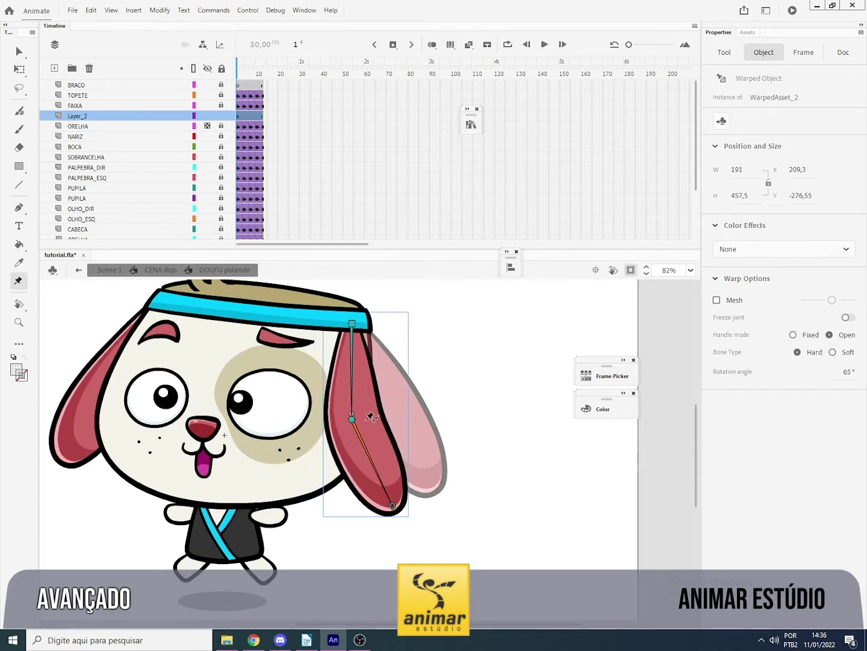
{"action": "left_click_drag", "start_coordinate": [352, 418], "coordinate": [377, 415]}
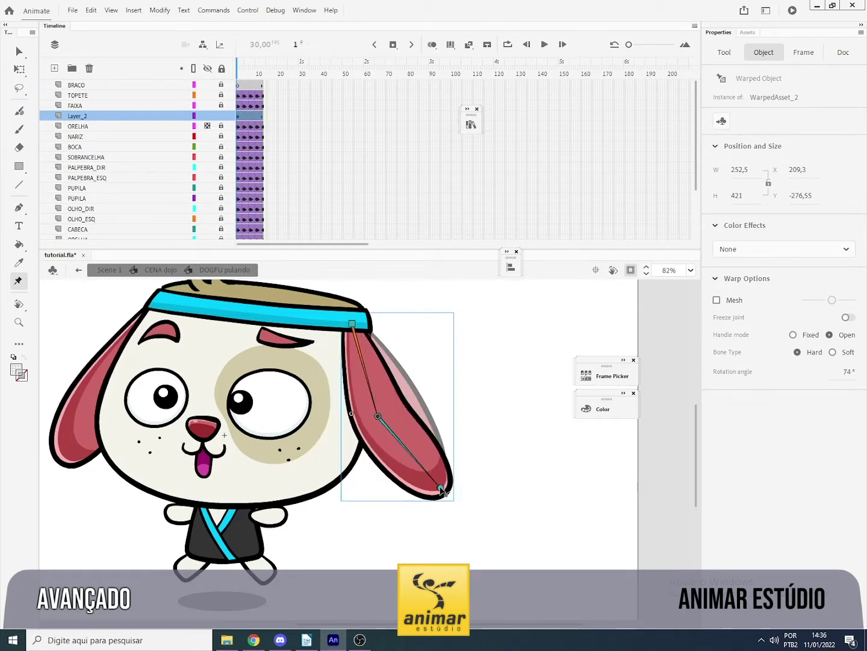
{"action": "left_click_drag", "start_coordinate": [442, 490], "coordinate": [461, 478]}
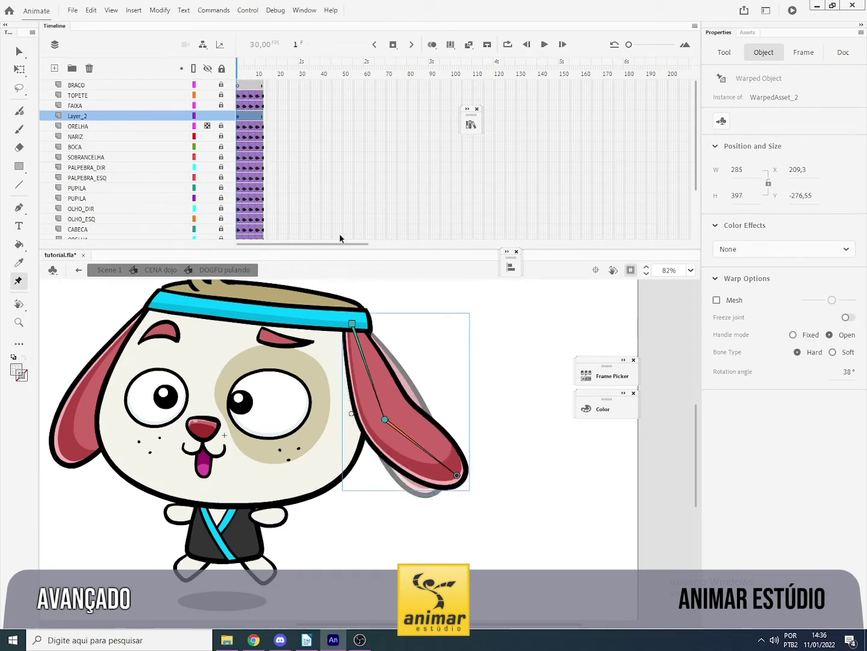
Insert a keyframe at frame 13 on the warped ear's layer.
{"action": "left_click", "coordinate": [301, 146]}
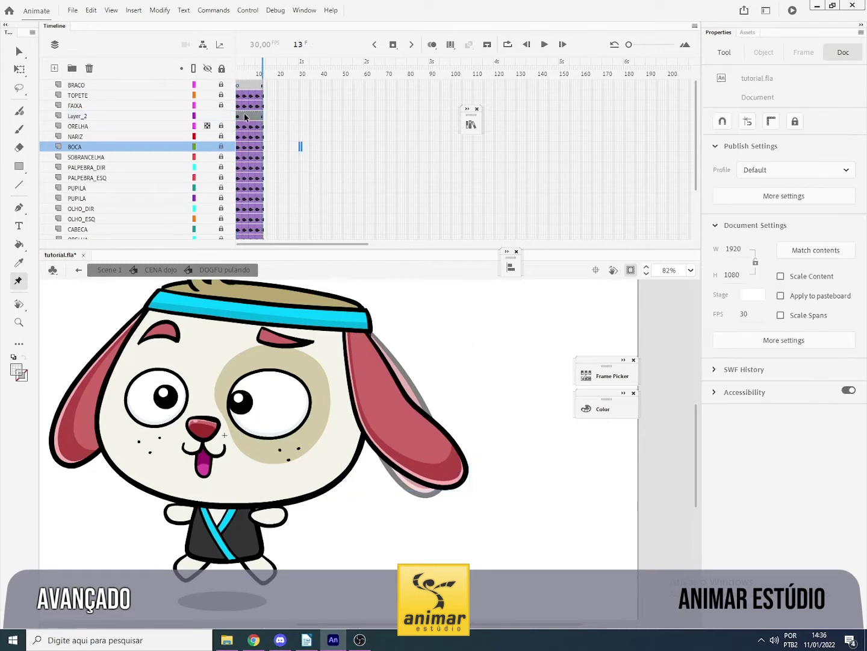
{"action": "left_click", "coordinate": [260, 117]}
{"action": "key", "text": "F6"}
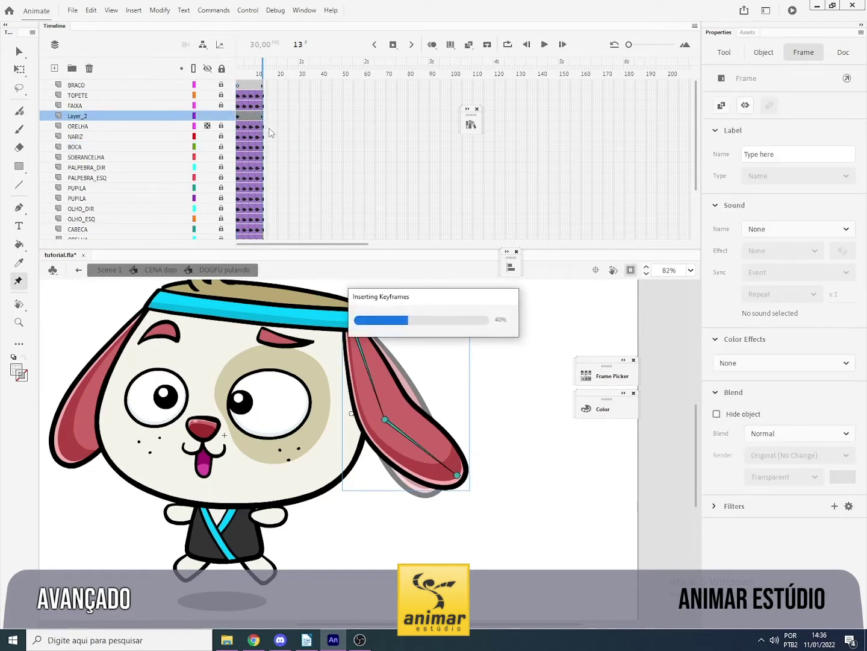
Insert a keyframe at frame 7 on the warped ear's layer and move the ear onto the head's attachment point.
{"action": "left_click", "coordinate": [250, 116]}
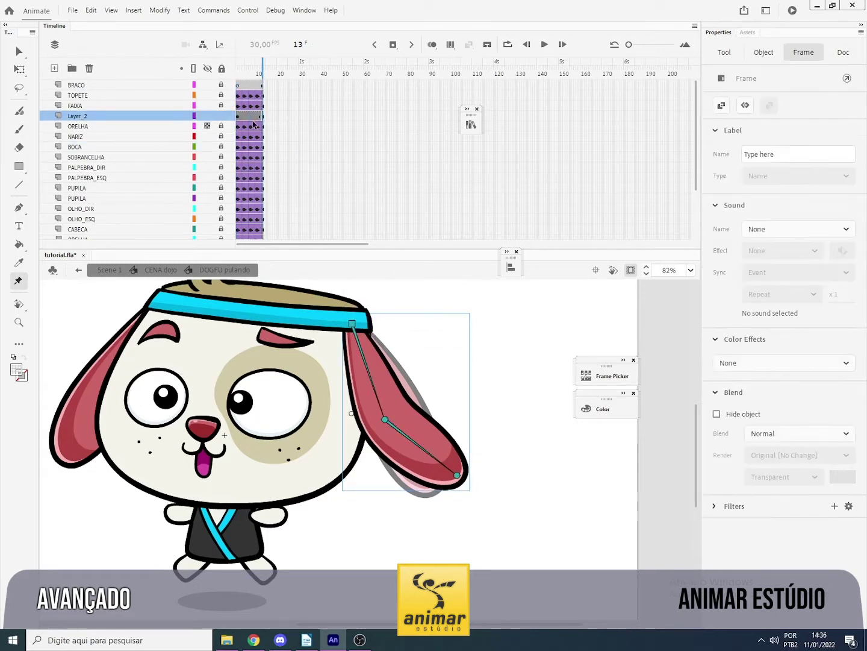
{"action": "key", "text": "F6"}
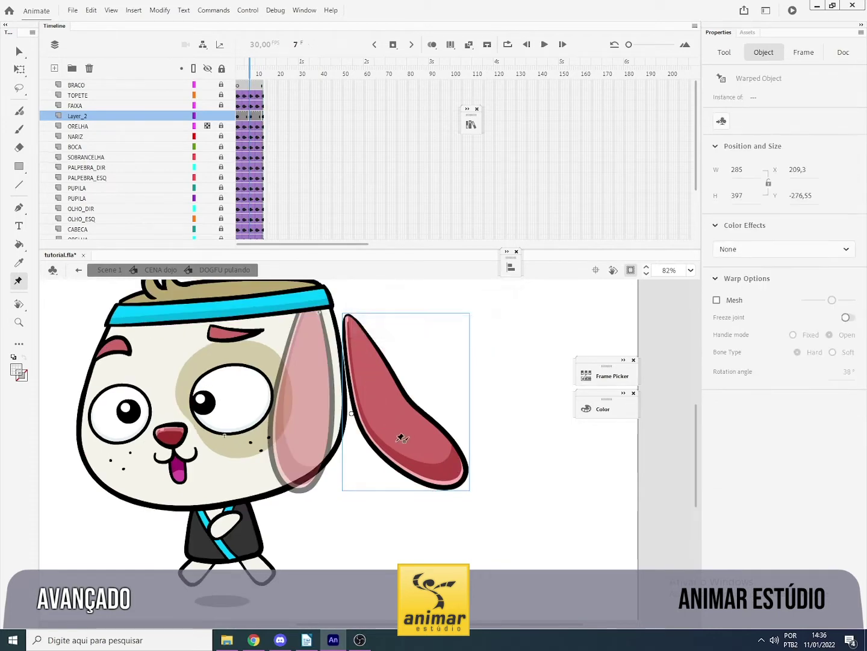
{"action": "key", "text": "v"}
{"action": "left_click_drag", "start_coordinate": [436, 451], "coordinate": [406, 441]}
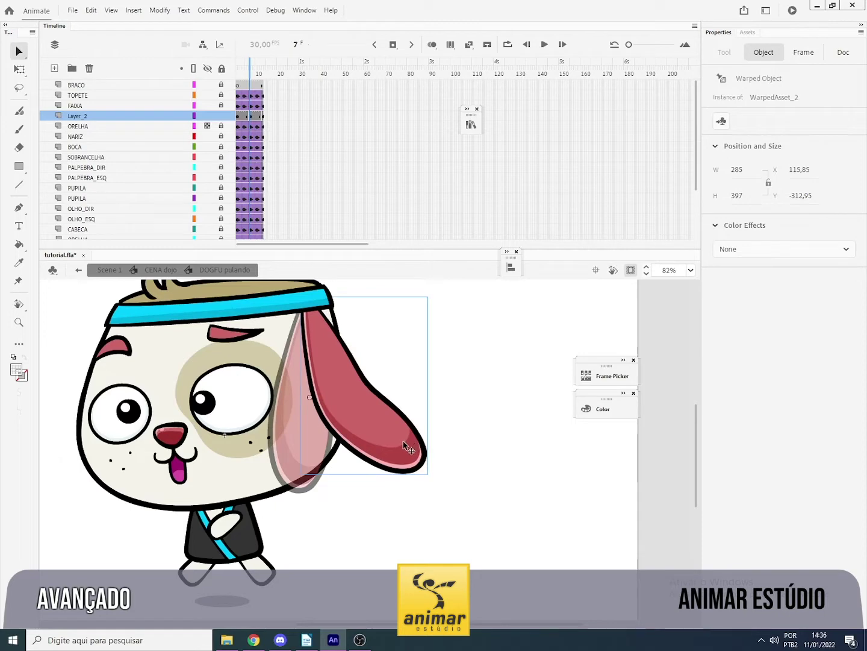
Add a keyframe at frame 4 for the warped ear and align its base with the transparent original ear.
{"action": "left_click", "coordinate": [244, 119]}
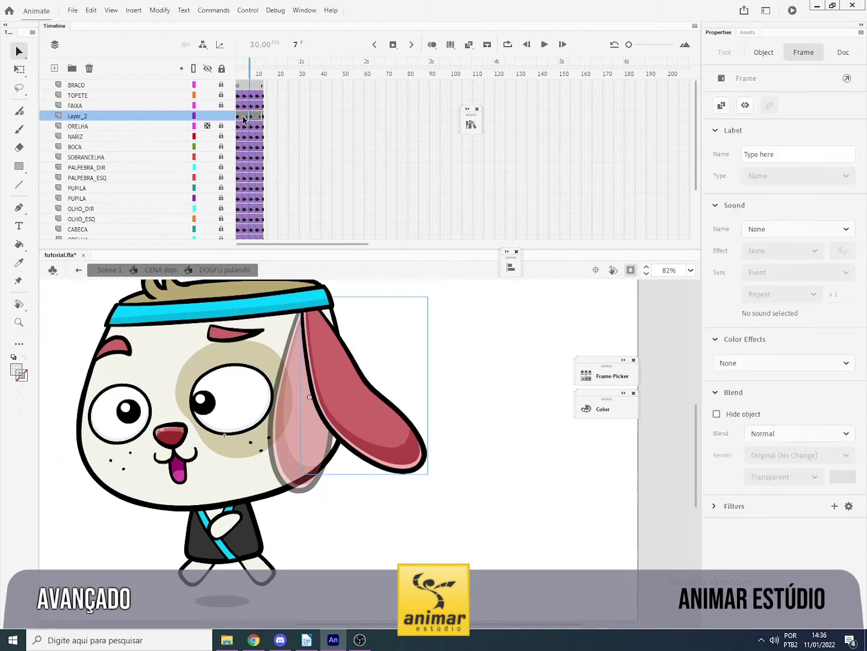
{"action": "left_click", "coordinate": [418, 447]}
{"action": "left_click_drag", "start_coordinate": [425, 449], "coordinate": [418, 447]}
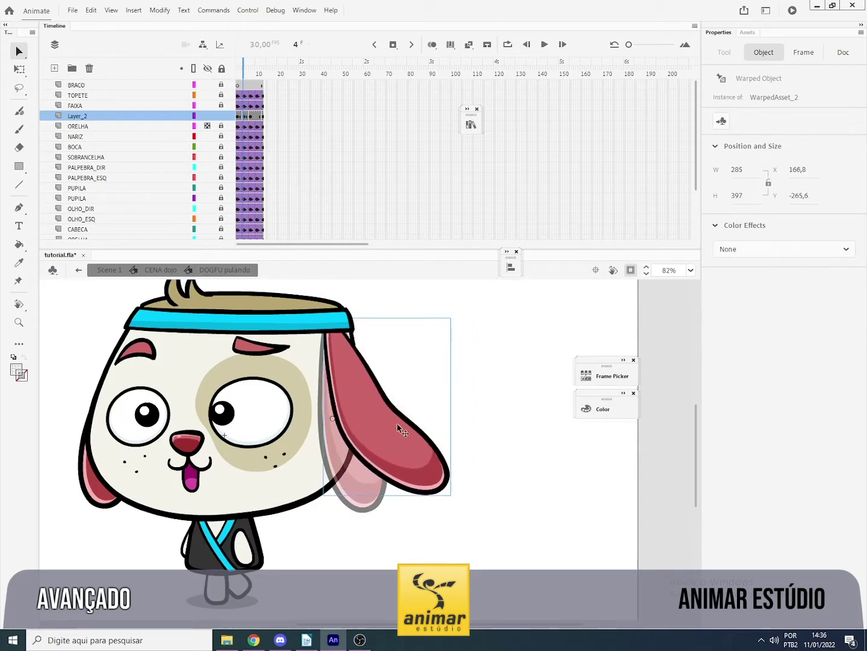
Insert a keyframe at frame 10 for the warped ear and align its base with the original ear's attachment point.
{"action": "left_click", "coordinate": [257, 116]}
{"action": "key", "text": "F6"}
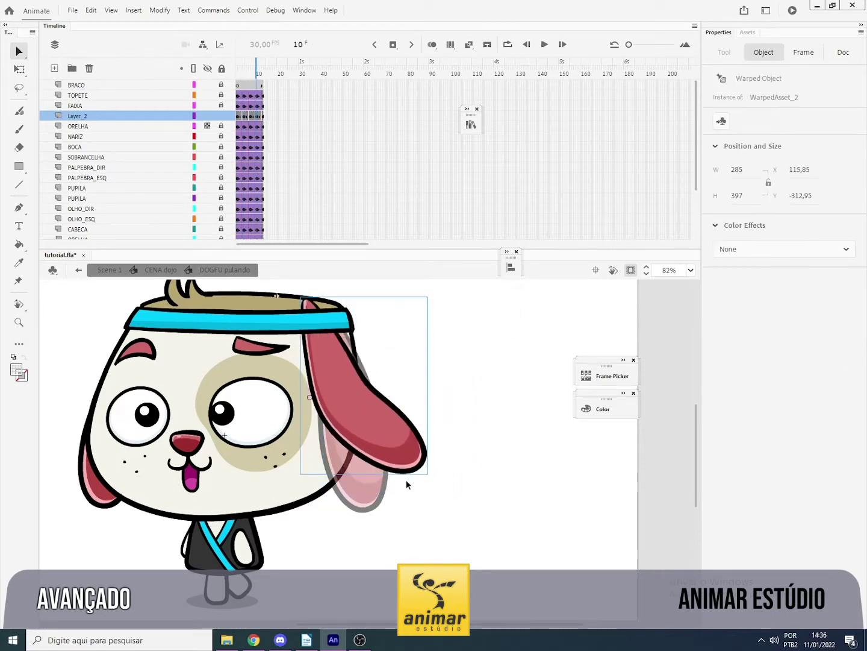
{"action": "left_click_drag", "start_coordinate": [398, 453], "coordinate": [422, 473]}
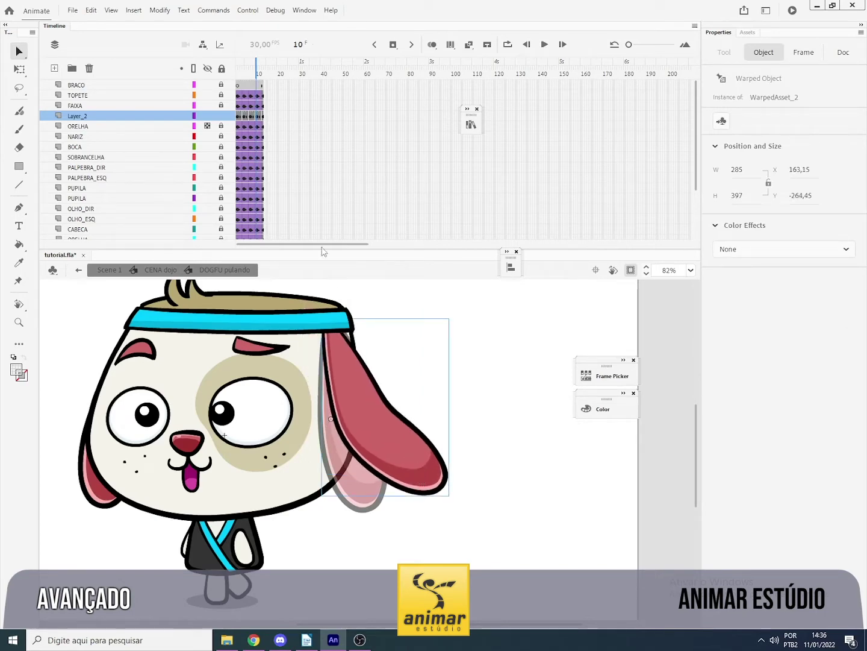
Examine the easing of each classic tween span on the original ORELHA layer.
{"action": "left_click", "coordinate": [240, 127]}
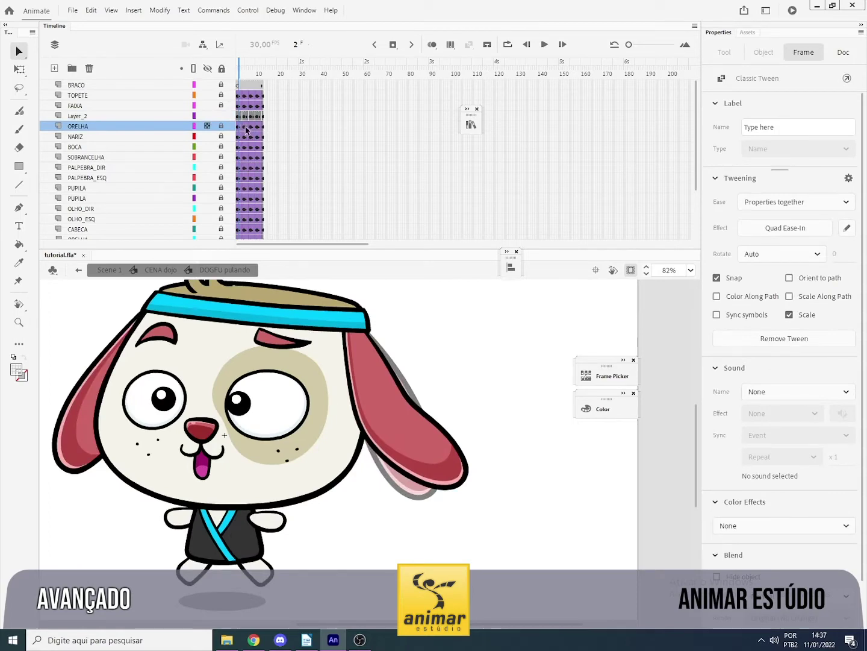
{"action": "left_click", "coordinate": [247, 128]}
{"action": "left_click", "coordinate": [254, 128]}
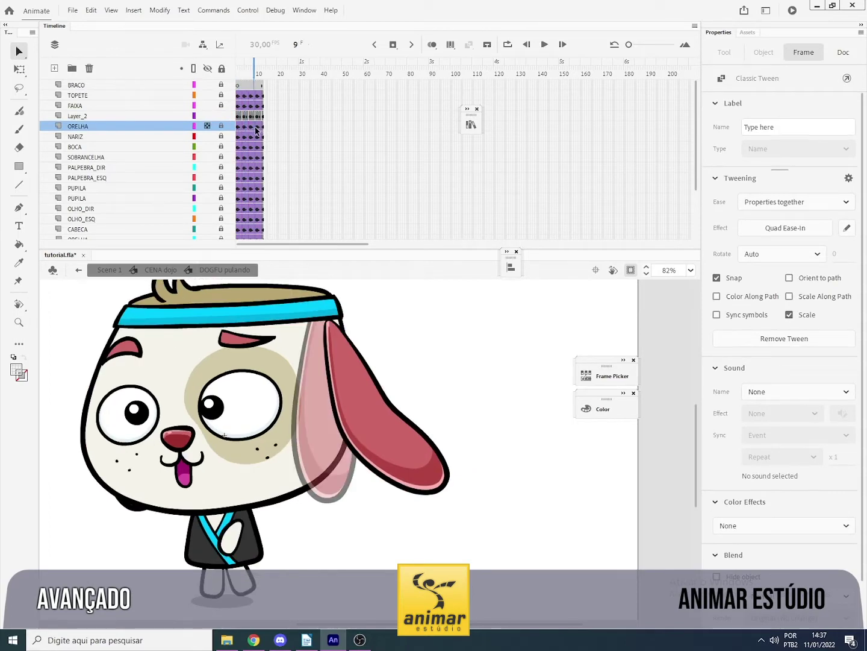
{"action": "left_click", "coordinate": [259, 128]}
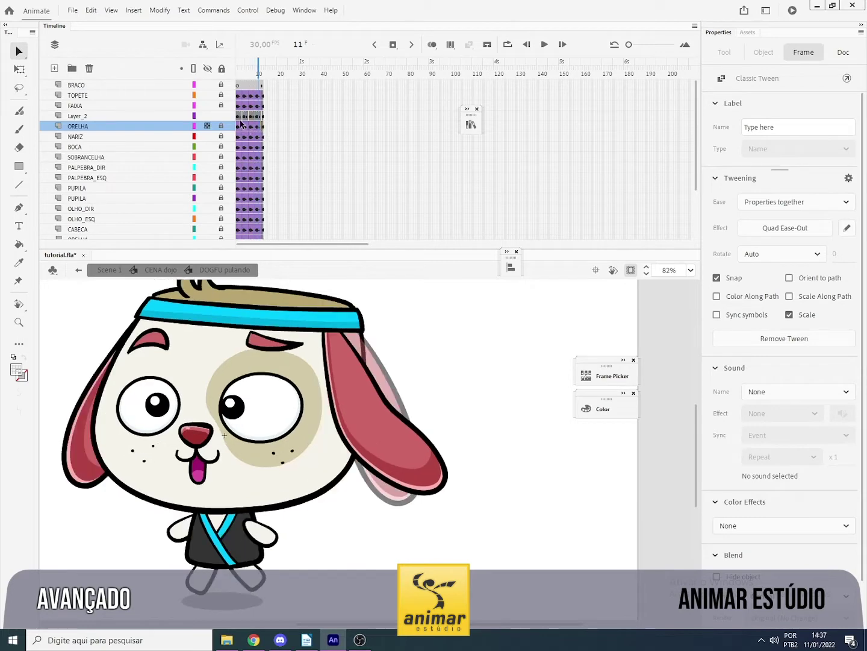
Create classic tweens between all keyframes of the warped ear on Layer_2.
{"action": "left_click_drag", "start_coordinate": [238, 116], "coordinate": [261, 120]}
{"action": "left_click", "coordinate": [312, 146]}
{"action": "left_click", "coordinate": [786, 230]}
{"action": "left_click", "coordinate": [789, 229]}
{"action": "left_click", "coordinate": [319, 136]}
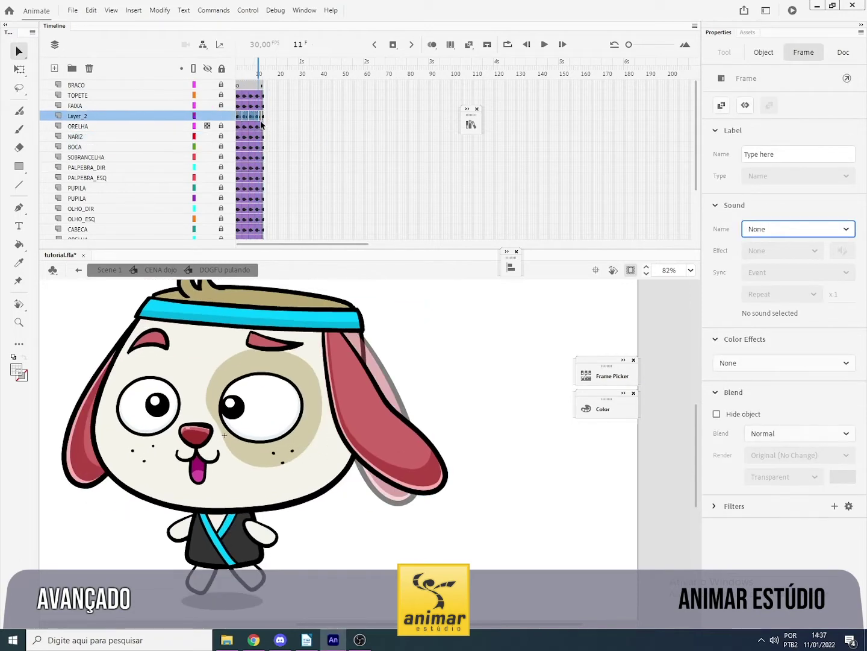
{"action": "left_click", "coordinate": [242, 116]}
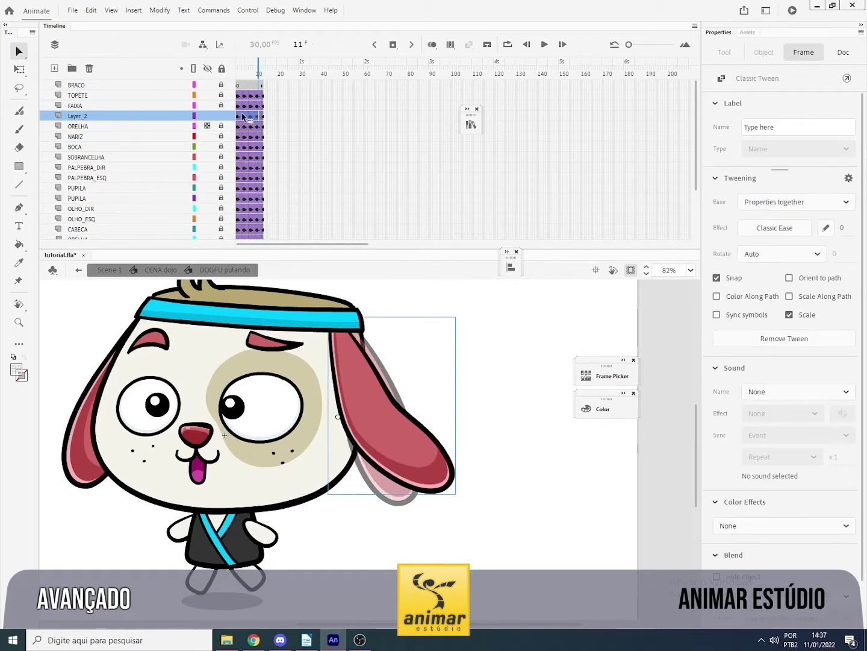
{"action": "right_click", "coordinate": [250, 118]}
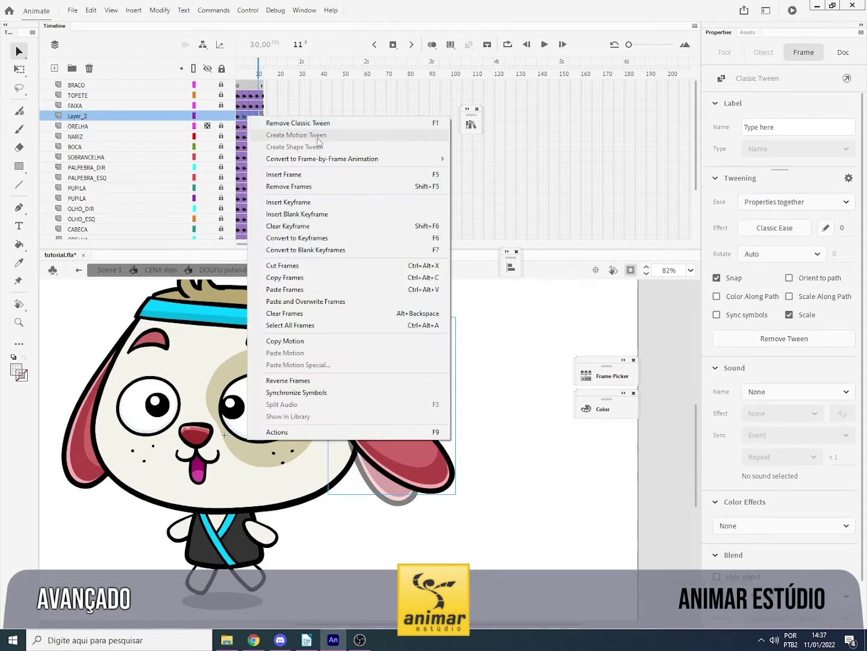
{"action": "left_click", "coordinate": [267, 97]}
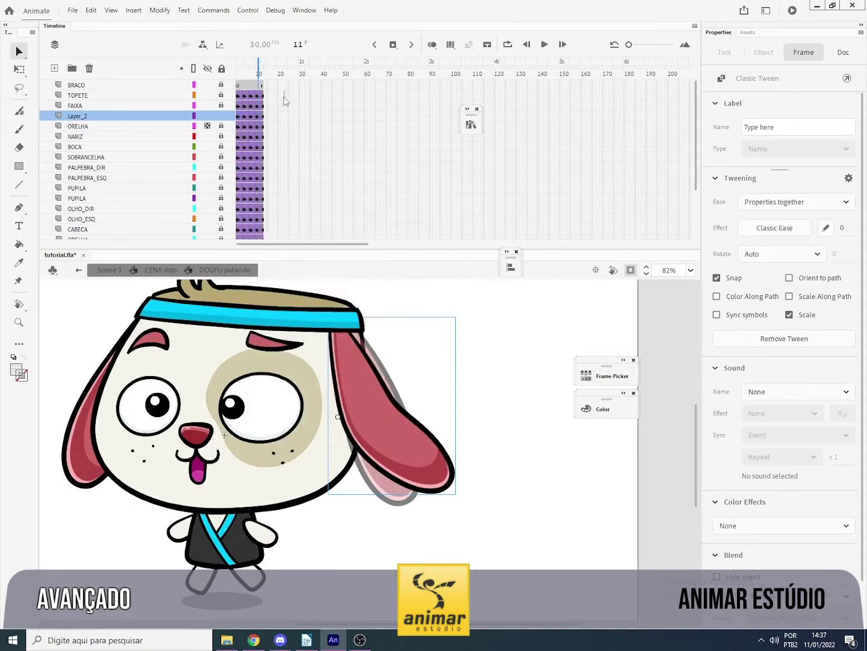
Apply the Quad Ease-In effect to the first three classic tween spans on Layer_2.
{"action": "left_click_drag", "start_coordinate": [241, 115], "coordinate": [252, 115]}
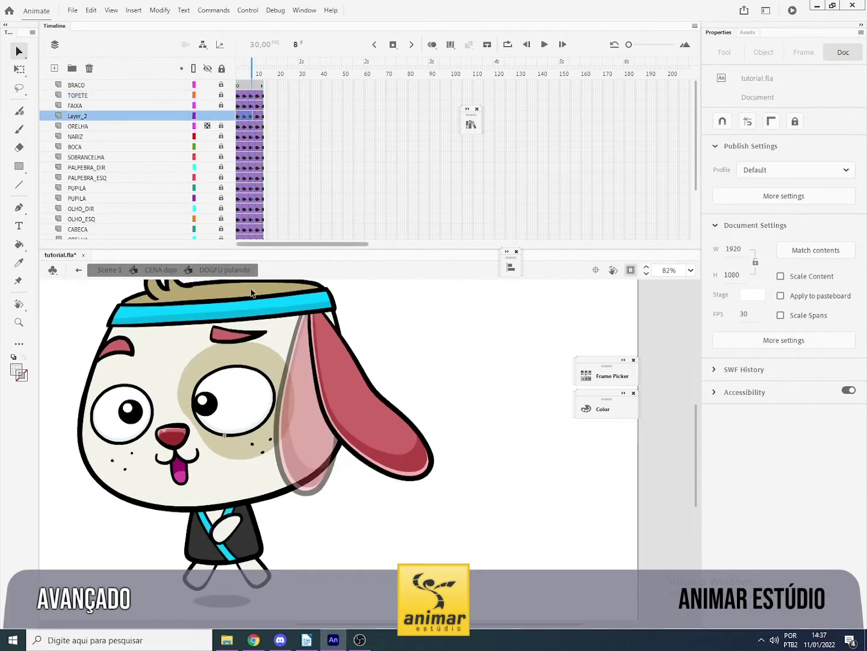
{"action": "left_click", "coordinate": [776, 228]}
{"action": "left_click", "coordinate": [538, 290]}
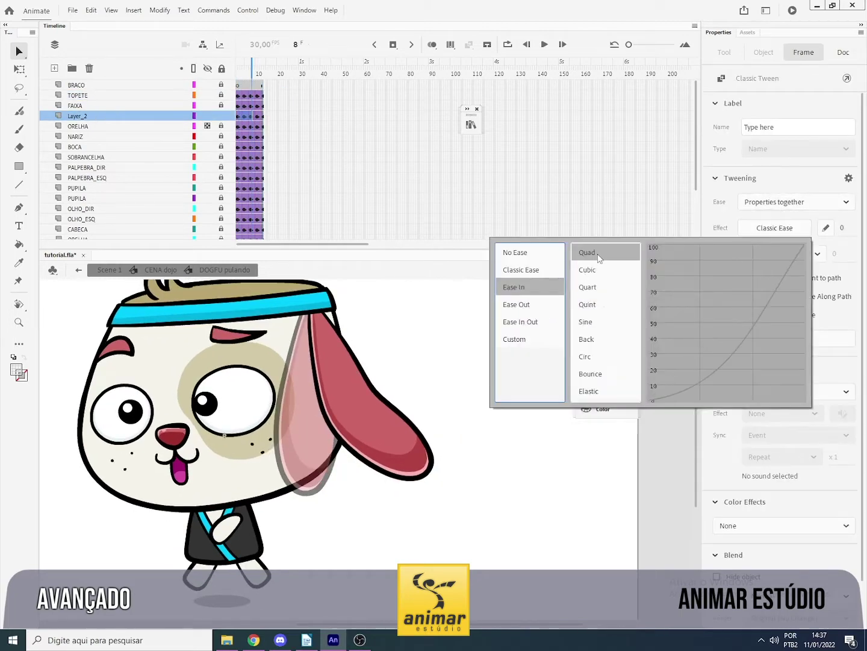
{"action": "double_click", "coordinate": [597, 251]}
{"action": "left_click", "coordinate": [265, 126]}
Apply the Quad Ease-Out effect to the Layer_2 tween spans that begin at frames 4 and 10.
{"action": "left_click", "coordinate": [246, 116]}
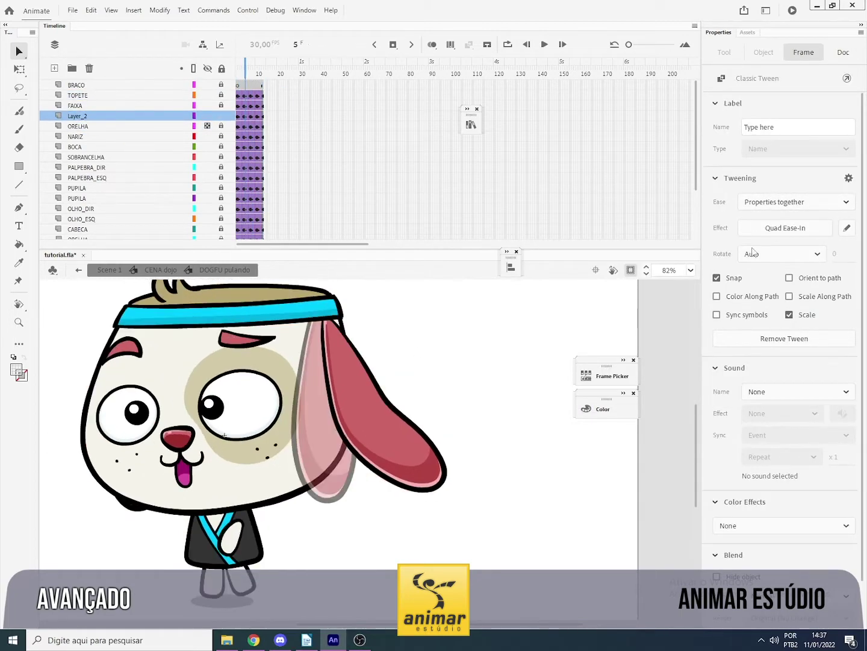
{"action": "left_click", "coordinate": [783, 228]}
{"action": "left_click", "coordinate": [560, 306]}
{"action": "double_click", "coordinate": [621, 253]}
{"action": "left_click", "coordinate": [258, 116]}
{"action": "left_click", "coordinate": [774, 227]}
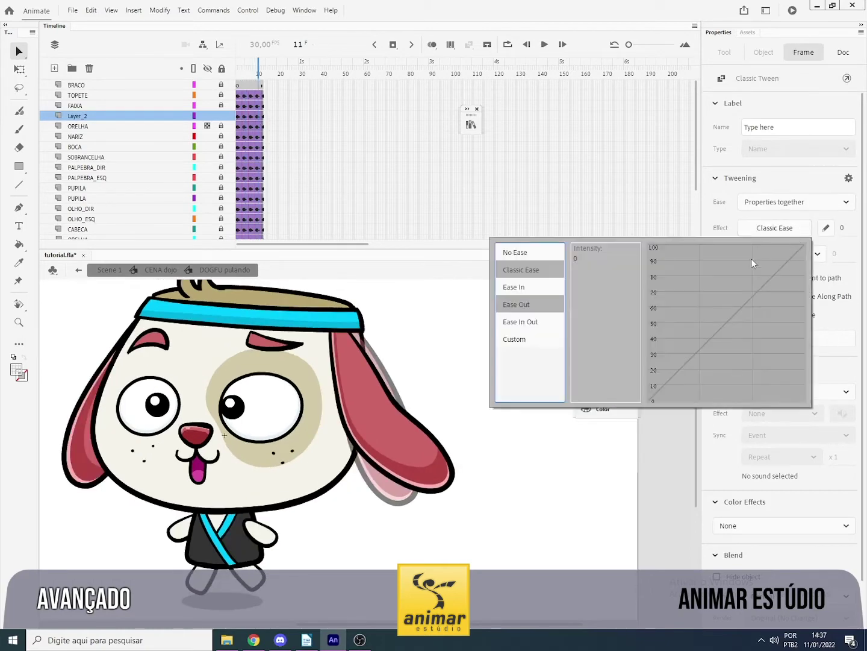
{"action": "left_click", "coordinate": [534, 306]}
{"action": "double_click", "coordinate": [599, 252]}
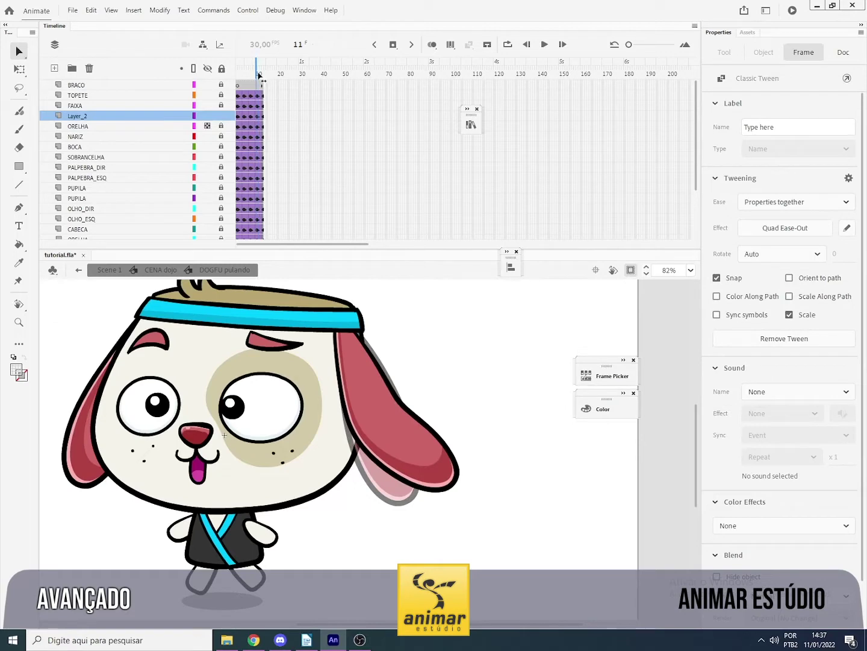
Hide the original ORELHA layer directly below Layer_2 and play back the jump cycle.
{"action": "key", "text": "Return"}
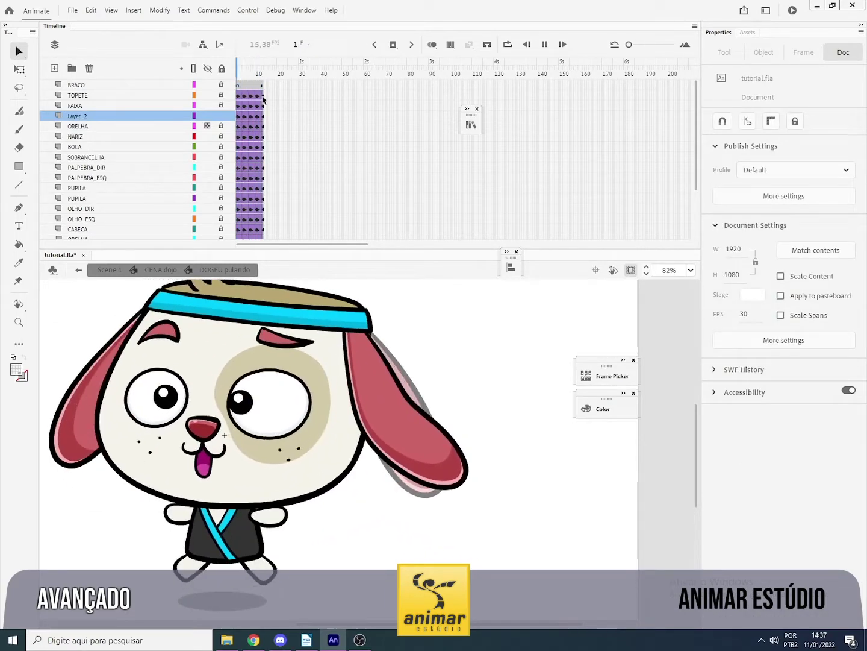
{"action": "left_click", "coordinate": [247, 121]}
{"action": "left_click", "coordinate": [207, 126]}
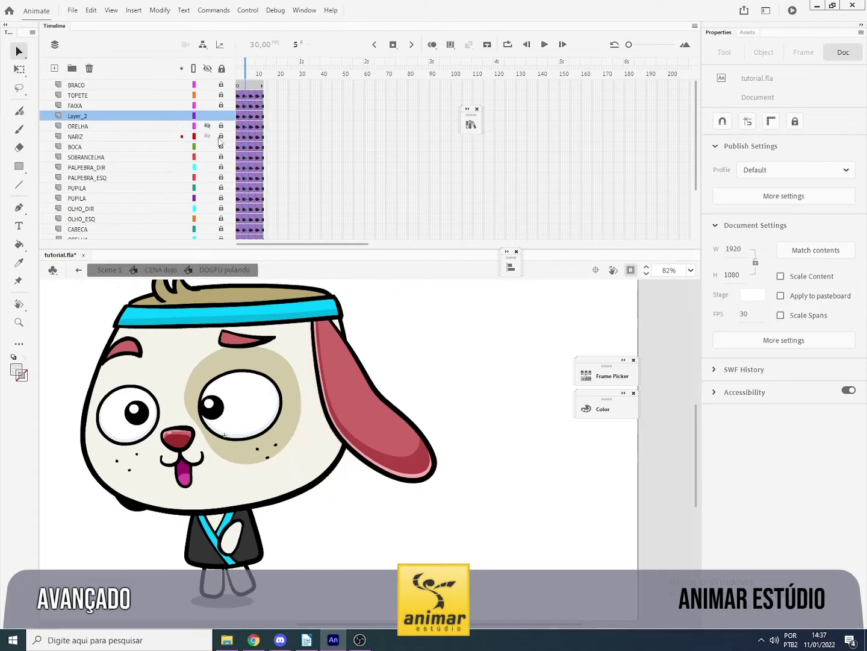
{"action": "key", "text": "Return"}
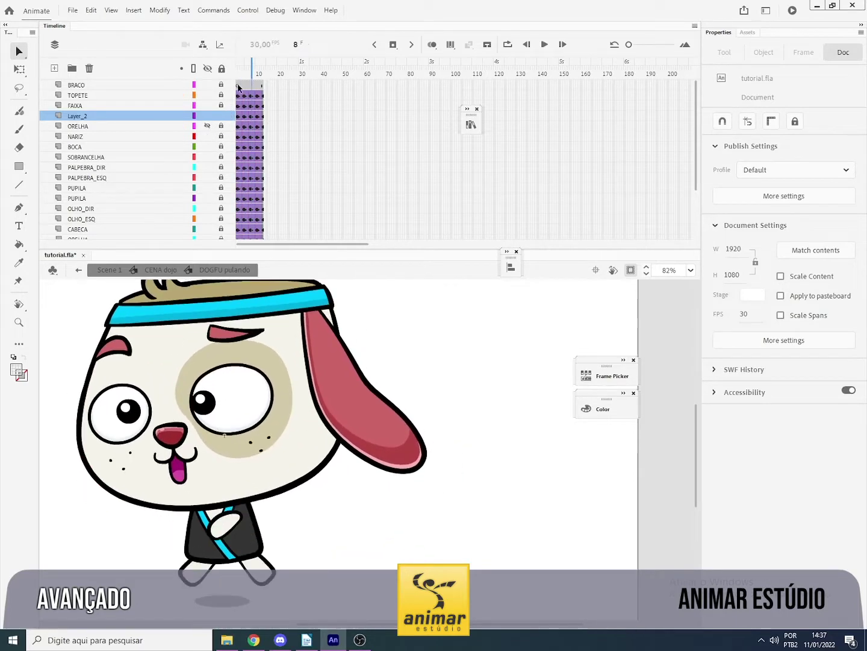
{"action": "key", "text": "Return"}
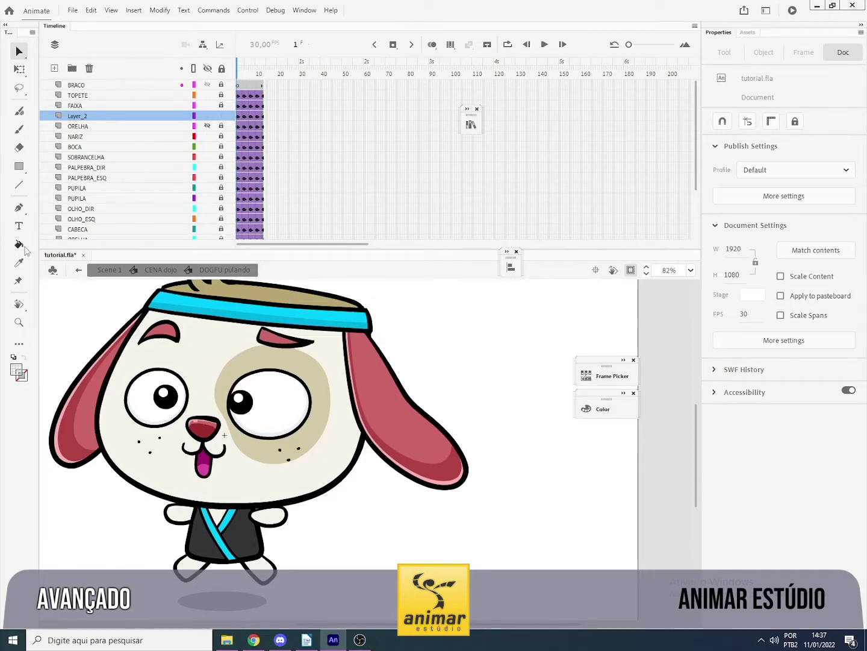
At frame 7, use Asset Warp to swing the ear's tip and middle joint inward toward the dog's face.
{"action": "left_click", "coordinate": [244, 115]}
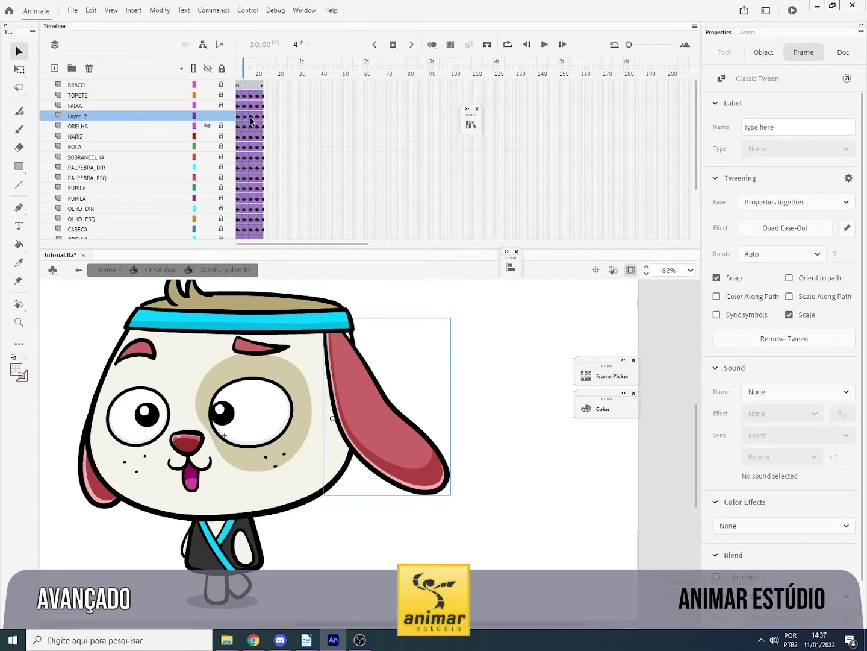
{"action": "left_click", "coordinate": [251, 118]}
{"action": "left_click", "coordinate": [253, 120]}
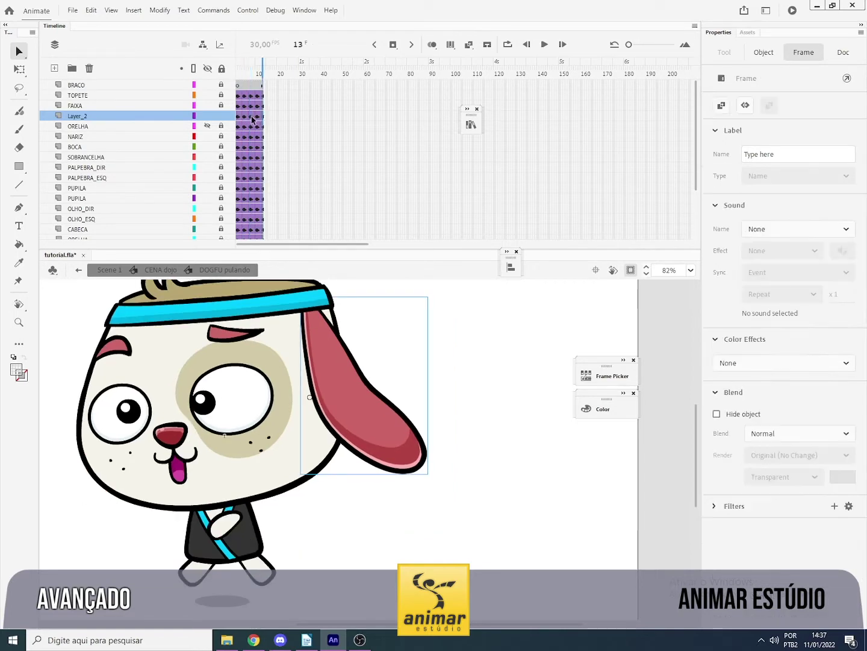
{"action": "left_click", "coordinate": [18, 281]}
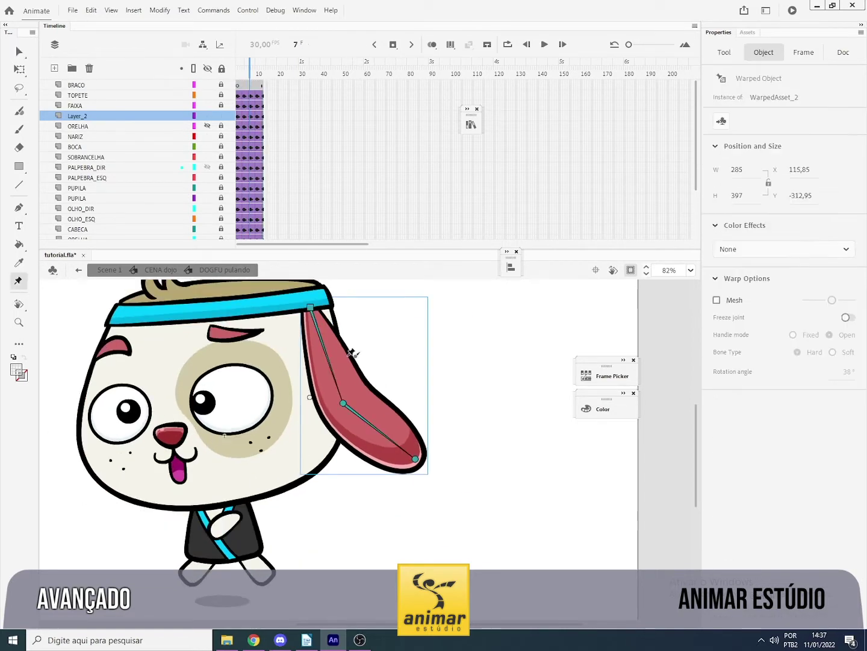
{"action": "left_click_drag", "start_coordinate": [419, 459], "coordinate": [314, 484]}
{"action": "left_click_drag", "start_coordinate": [344, 404], "coordinate": [328, 403]}
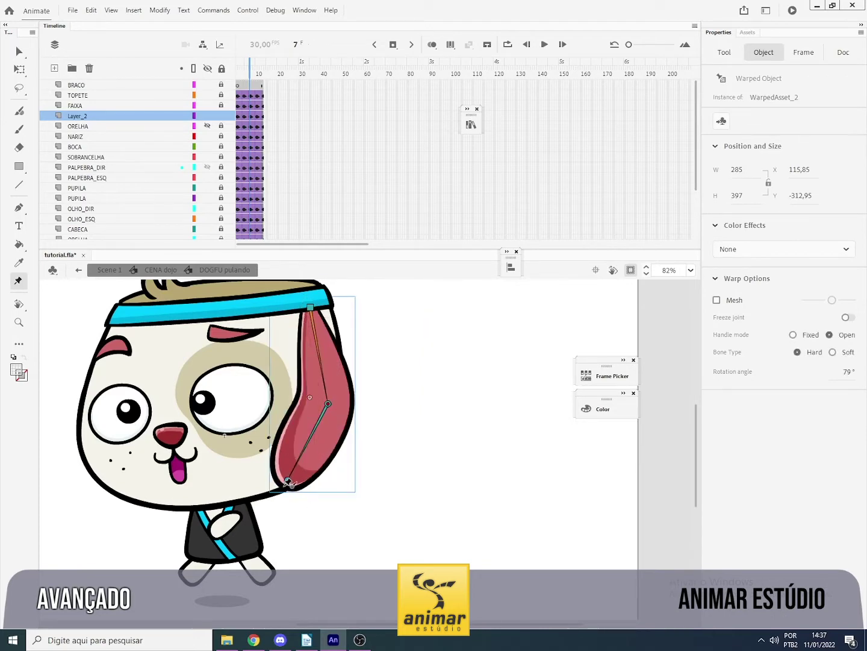
{"action": "left_click_drag", "start_coordinate": [288, 487], "coordinate": [283, 493]}
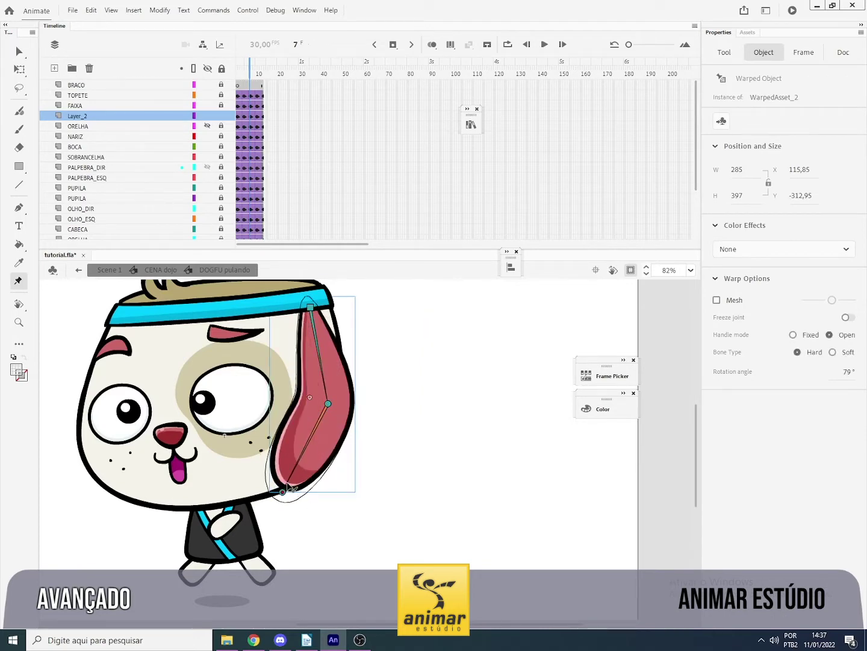
At frame 10, swing the warped ear's tip inward so the ear hangs down beside the head.
{"action": "left_click", "coordinate": [258, 116]}
{"action": "left_click", "coordinate": [438, 483]}
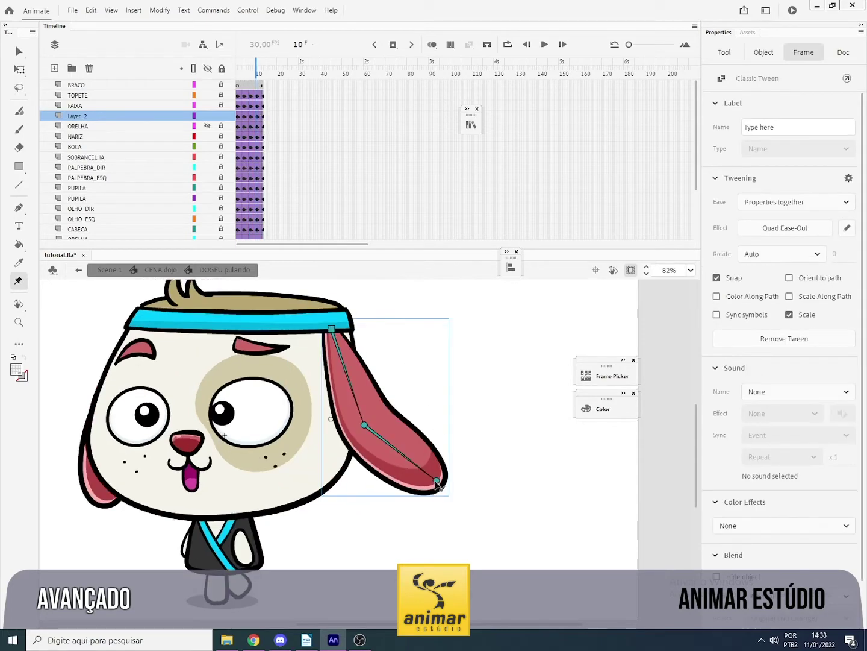
{"action": "left_click_drag", "start_coordinate": [438, 484], "coordinate": [339, 513]}
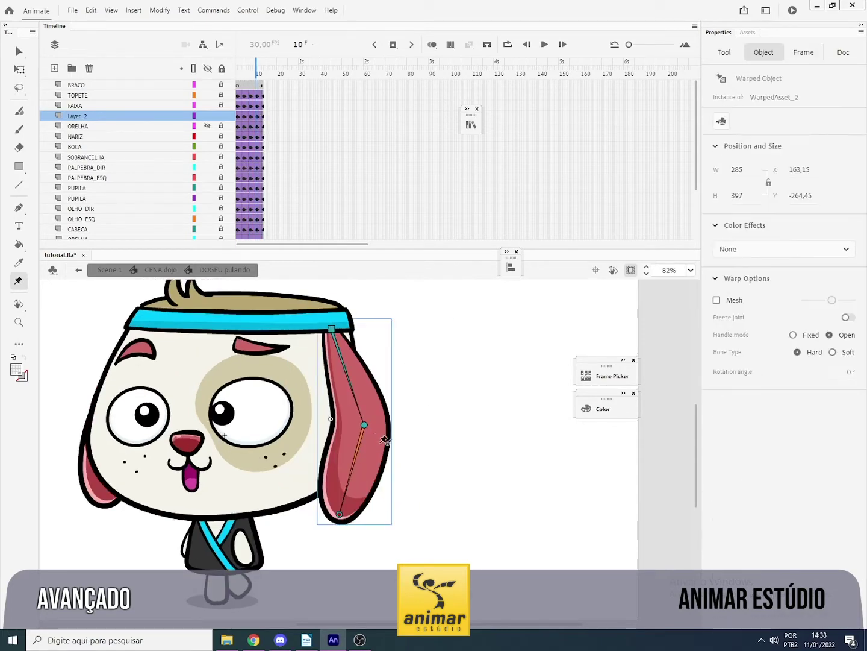
Play back the jump cycle with the whole character in view to check the ear's motion.
{"action": "key", "text": "Return"}
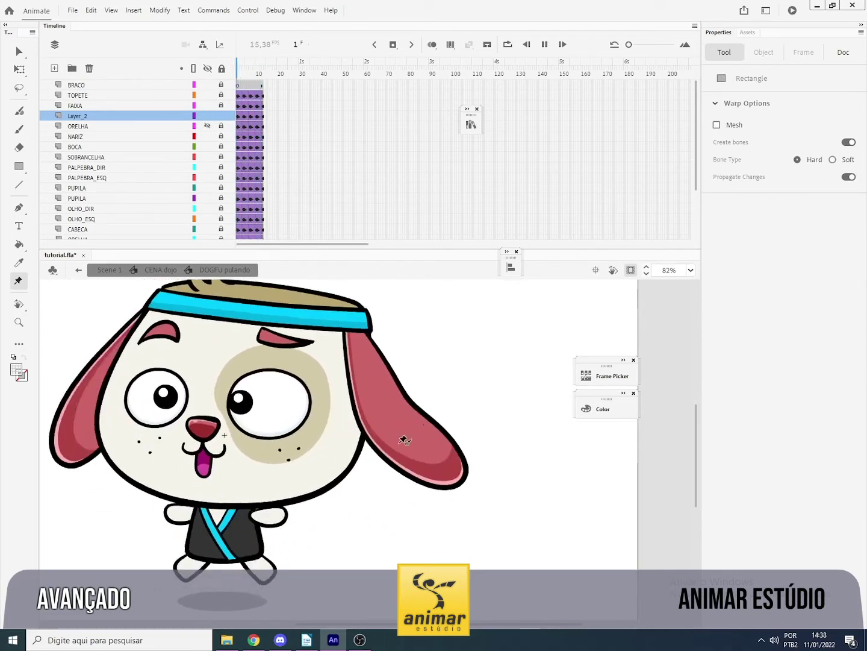
{"action": "key", "text": "Return"}
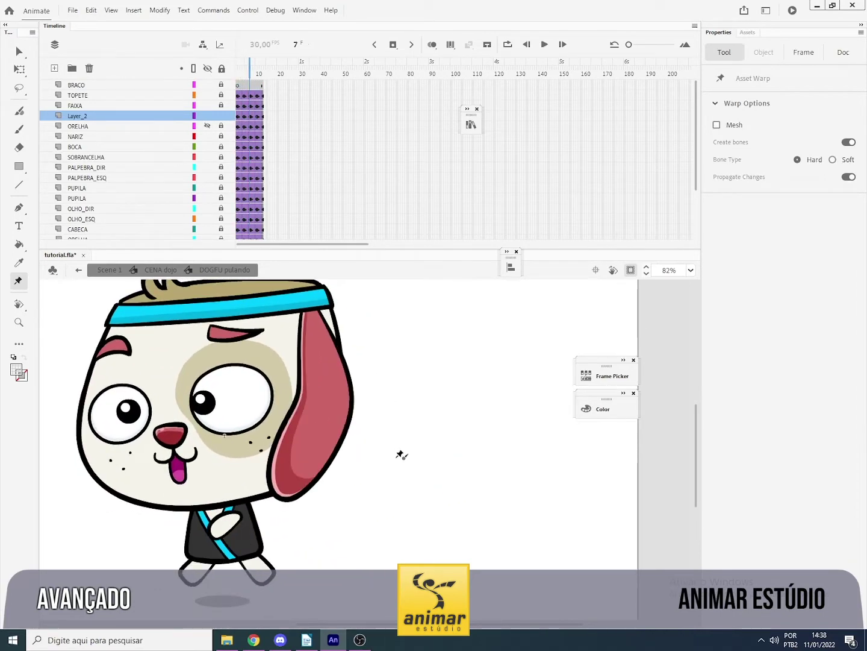
{"action": "key", "text": "z"}
{"action": "left_click", "coordinate": [399, 465], "text": "alt"}
{"action": "key", "text": "Return"}
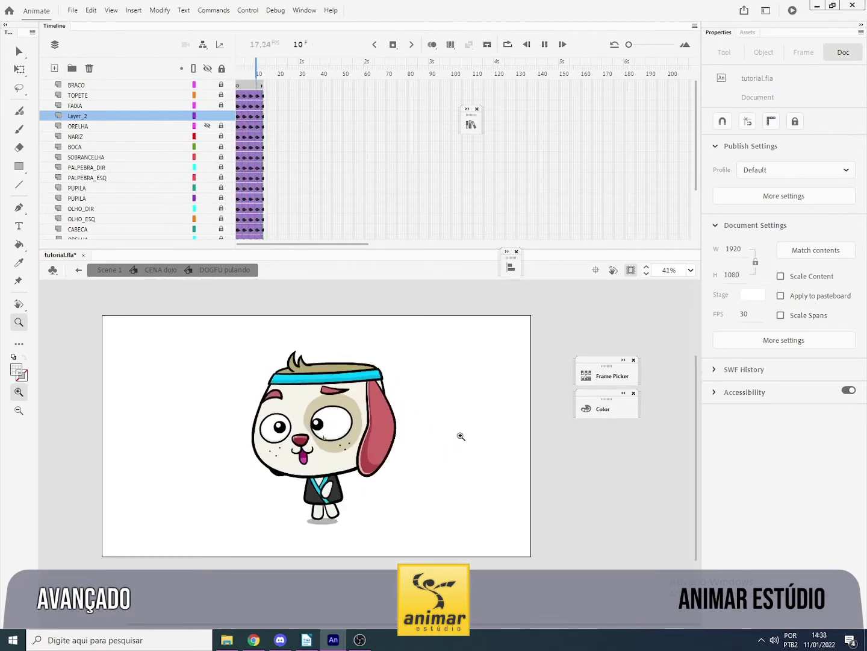
{"action": "key", "text": "Return"}
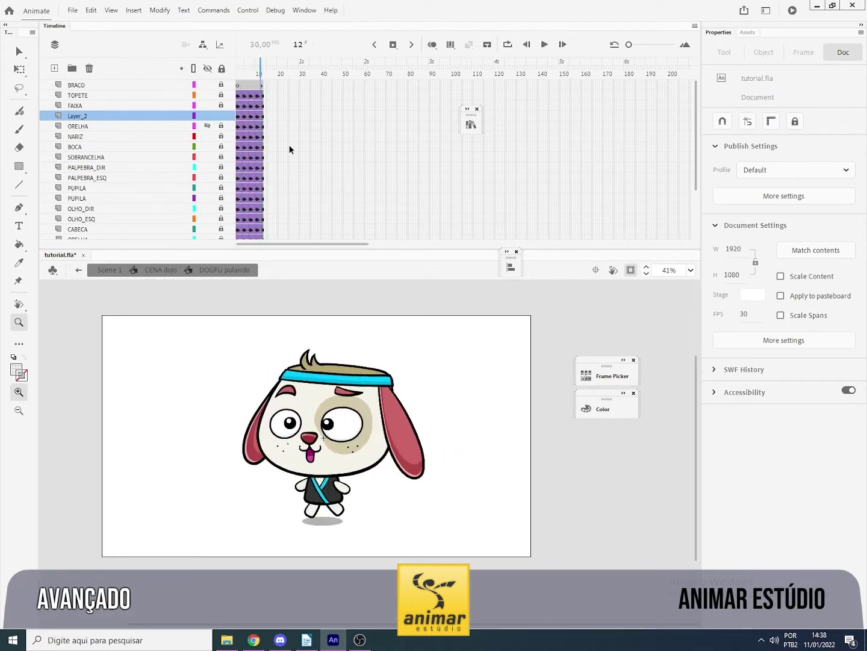
At frame 1, use Asset Warp to lower the ear's tip slightly toward the body.
{"action": "left_click_drag", "start_coordinate": [247, 73], "coordinate": [236, 75]}
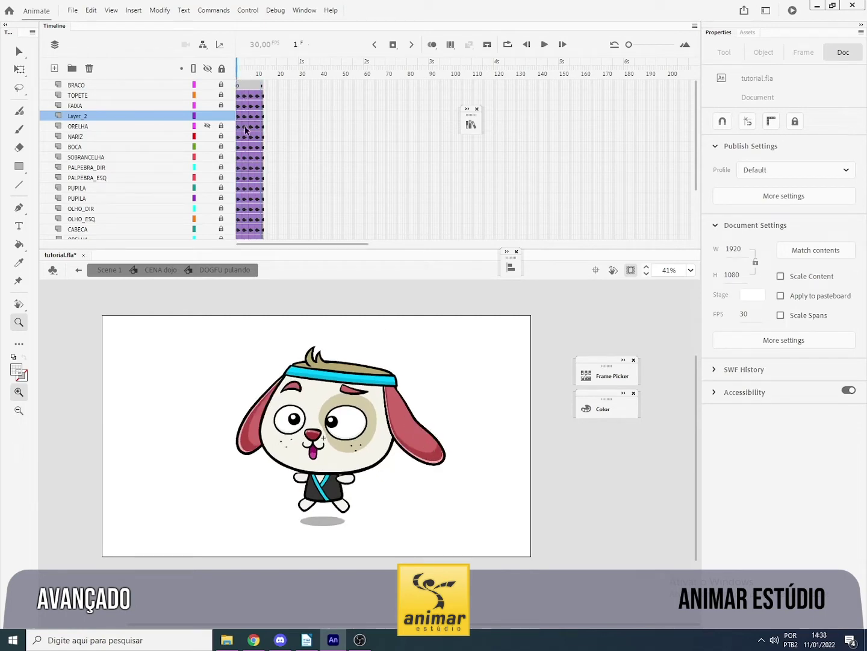
{"action": "left_click", "coordinate": [238, 117]}
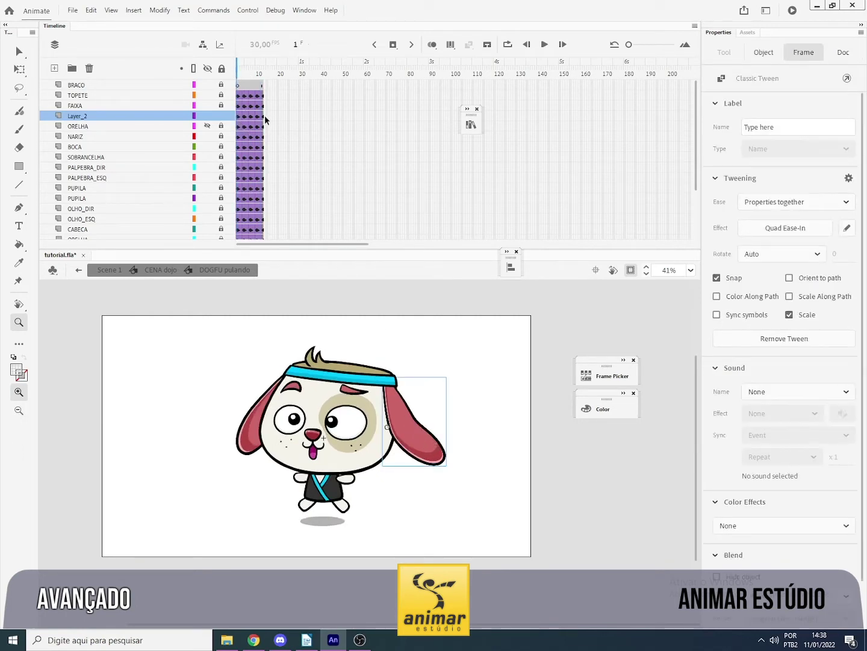
{"action": "left_click", "coordinate": [263, 117]}
{"action": "left_click", "coordinate": [239, 119]}
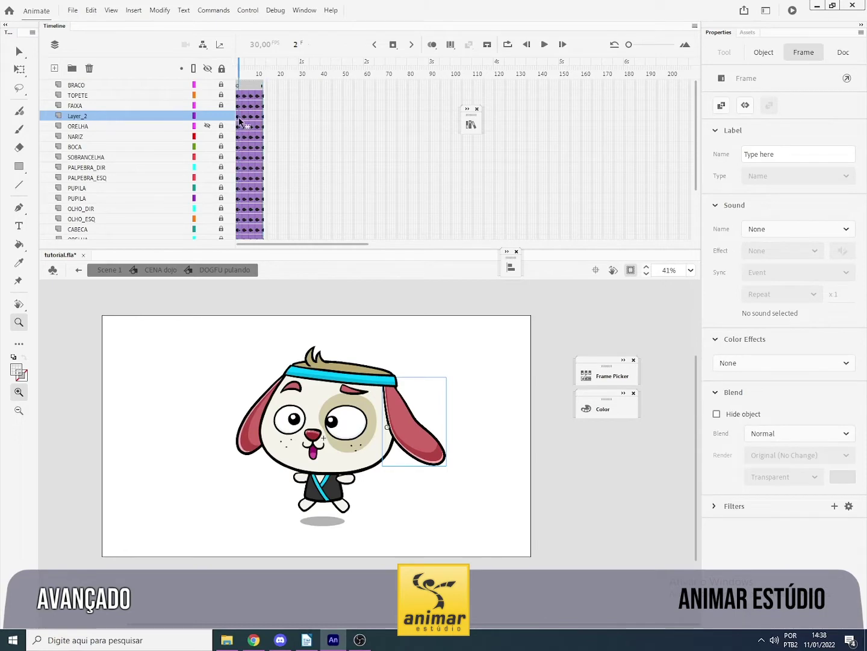
{"action": "left_click", "coordinate": [240, 118]}
{"action": "key", "text": "w"}
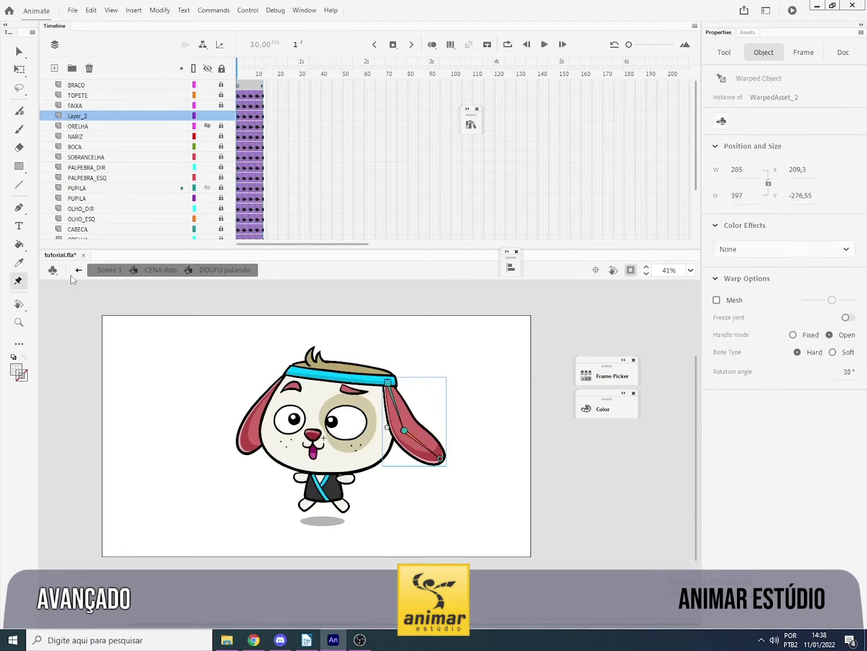
{"action": "left_click_drag", "start_coordinate": [443, 461], "coordinate": [430, 466]}
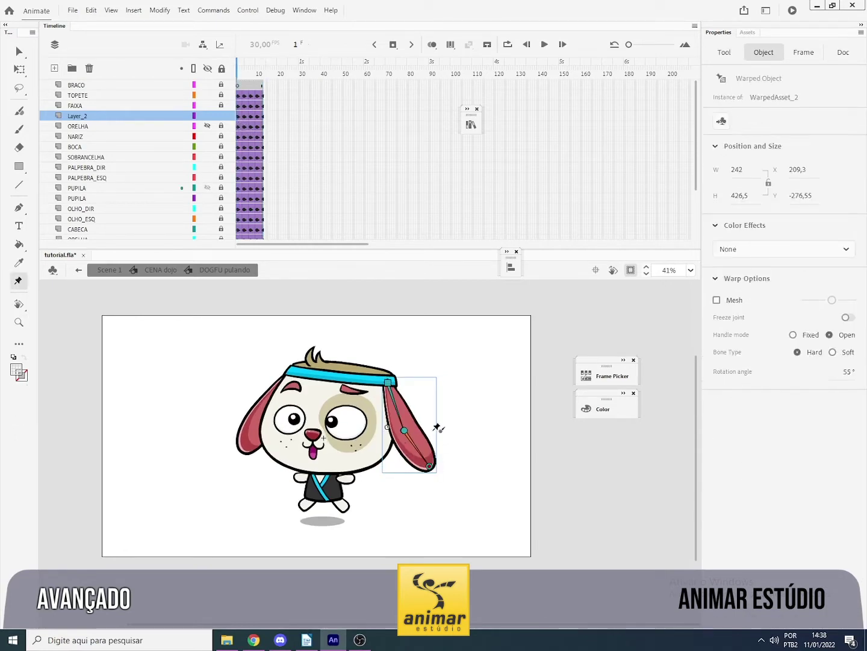
Replace the warped ear at frame 13 with the ear pose from frame 1.
{"action": "left_click", "coordinate": [263, 117]}
{"action": "key", "text": "Delete"}
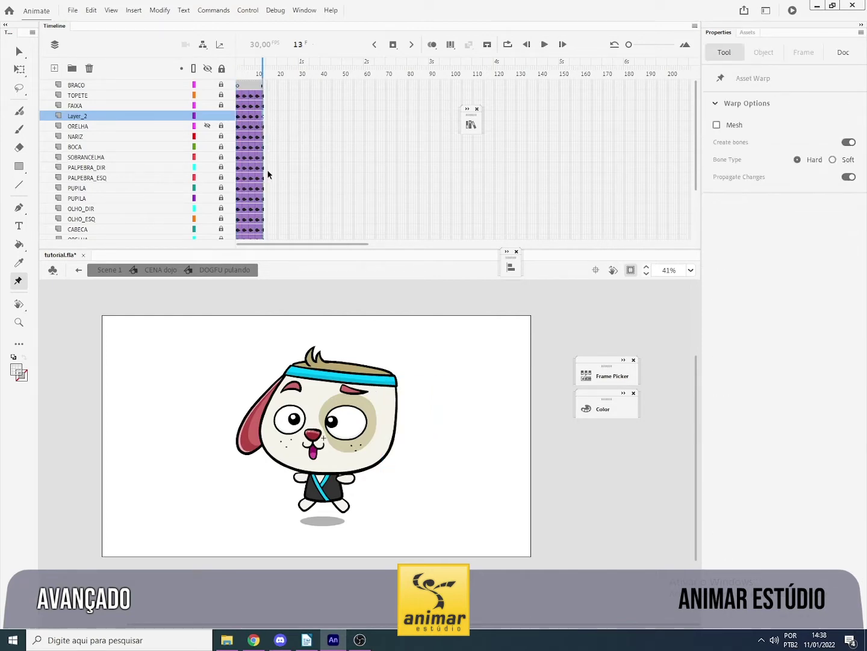
{"action": "key", "text": "ctrl+z"}
Play back the jump cycle again to check the ear's bending motion across the loop.
{"action": "left_click", "coordinate": [464, 492]}
{"action": "key", "text": "Return"}
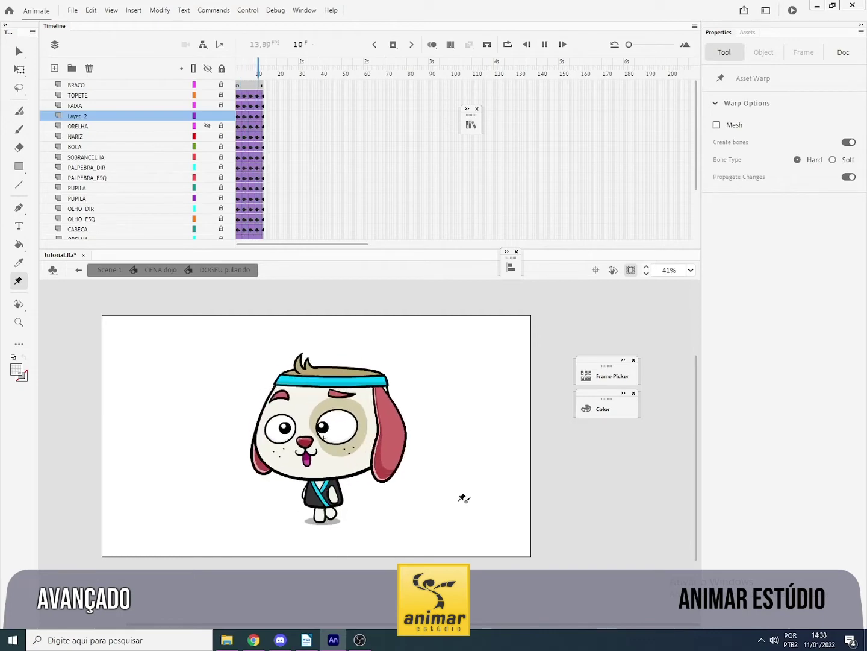
{"action": "key", "text": "Return"}
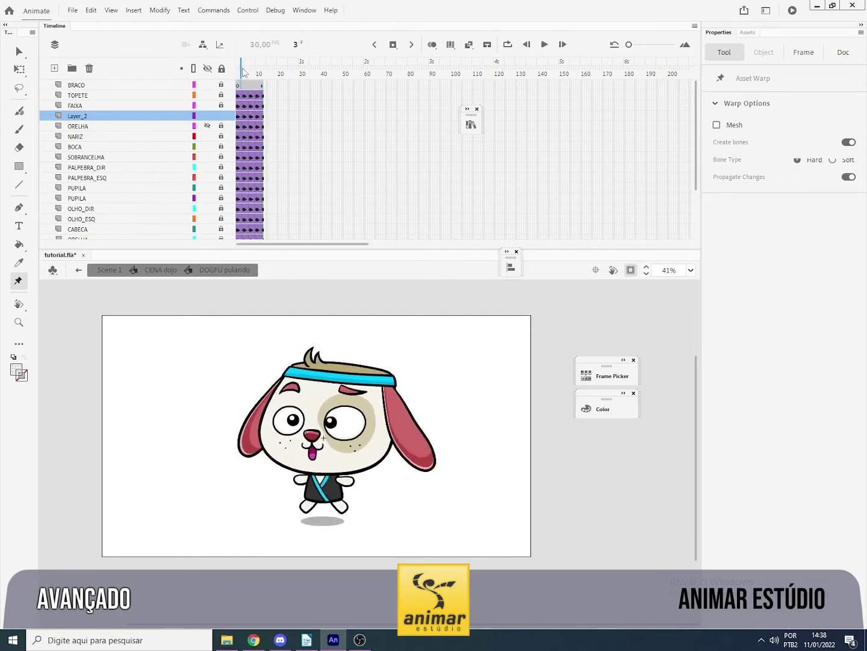
{"action": "left_click", "coordinate": [243, 72]}
{"action": "key", "text": "Return"}
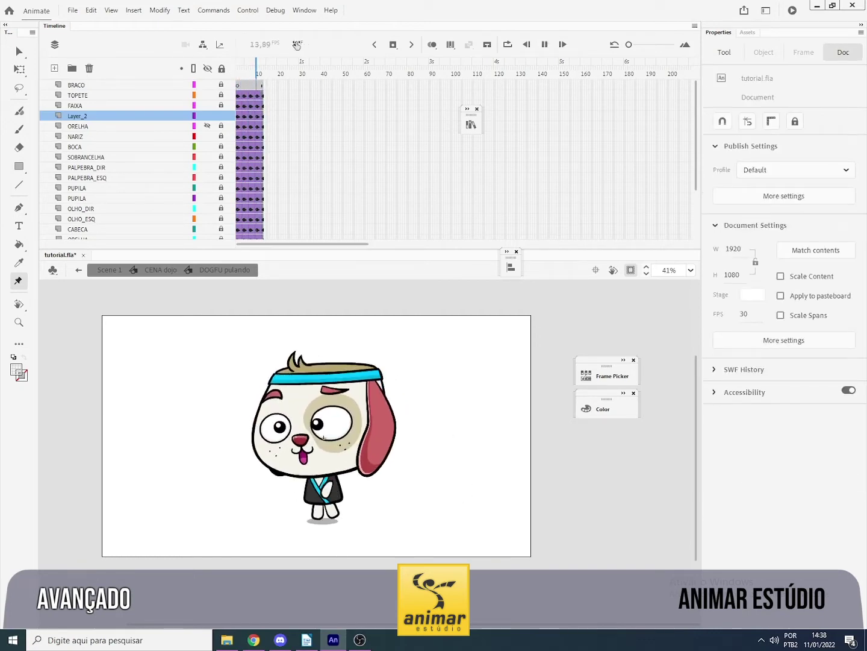
Hide the other ear's ORELHA layer below CABECA and play back the jump cycle.
{"action": "key", "text": "Return"}
{"action": "left_click_drag", "start_coordinate": [698, 174], "coordinate": [698, 223]}
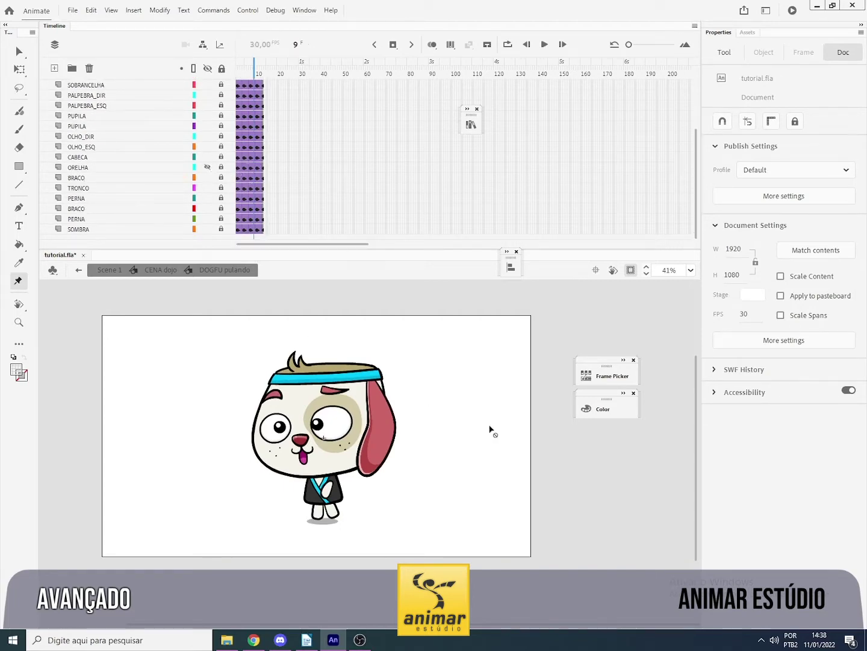
{"action": "key", "text": "Return"}
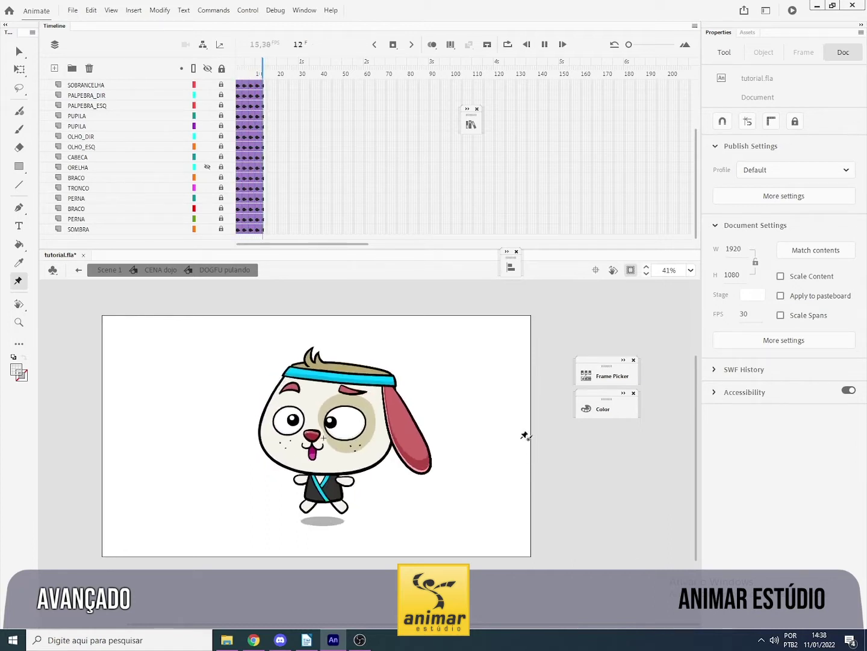
At frame 4 of Layer_2, bend the warped ear by shifting its middle joint toward the head and swinging the tip outward.
{"action": "key", "text": "Return"}
{"action": "left_click_drag", "start_coordinate": [646, 249], "coordinate": [647, 287]}
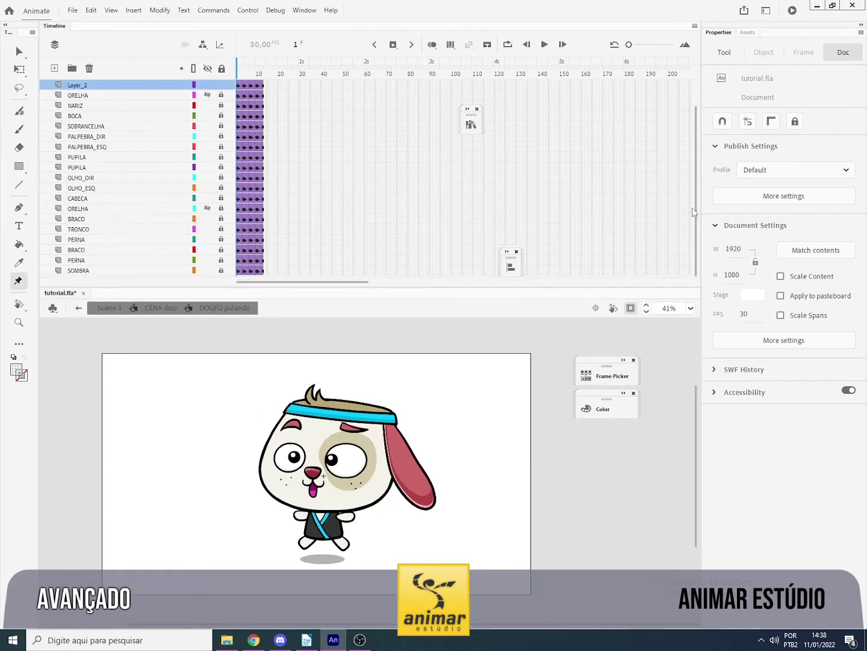
{"action": "scroll", "coordinate": [338, 109], "scroll_direction": "up", "scroll_amount": 3}
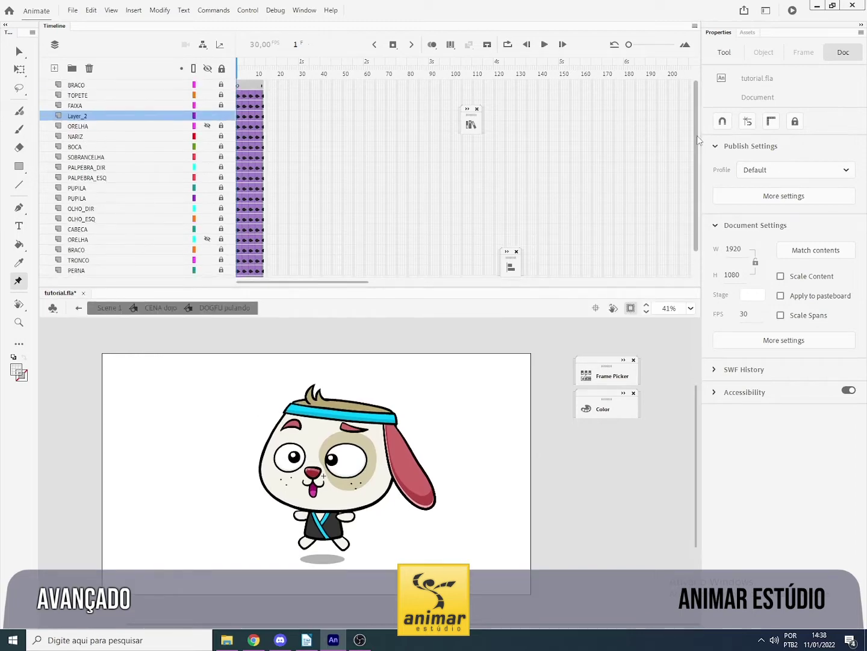
{"action": "left_click", "coordinate": [238, 116]}
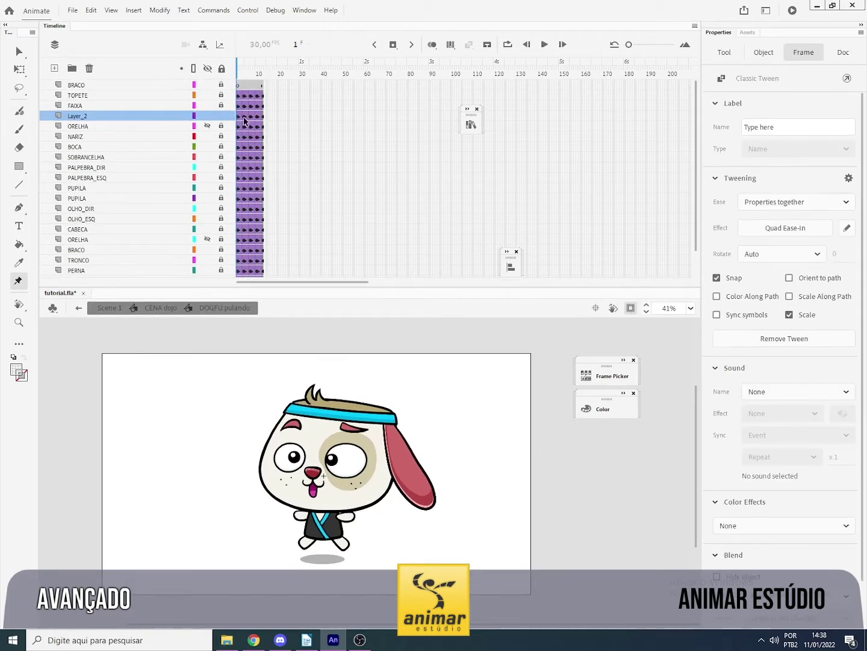
{"action": "left_click", "coordinate": [244, 116]}
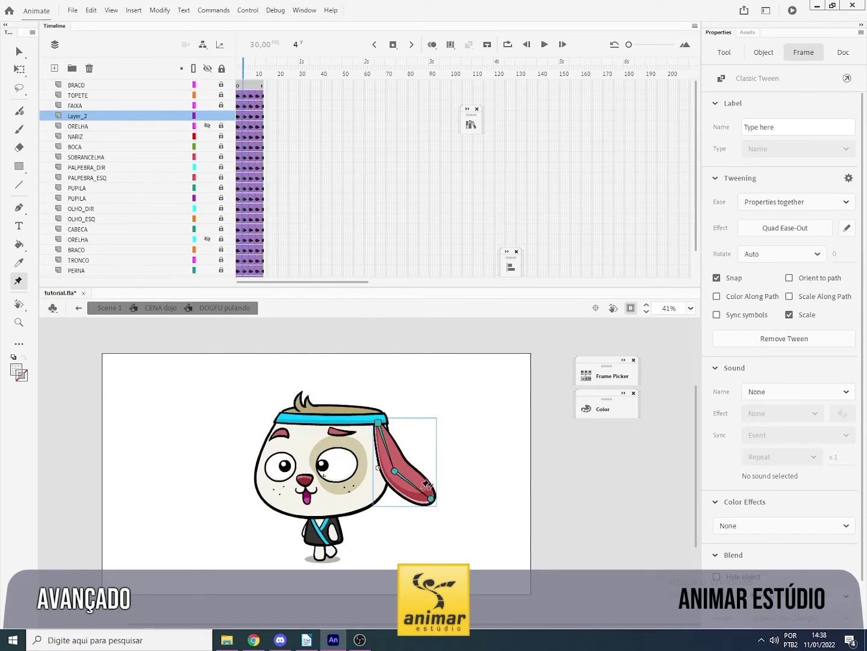
{"action": "left_click_drag", "start_coordinate": [394, 472], "coordinate": [389, 472]}
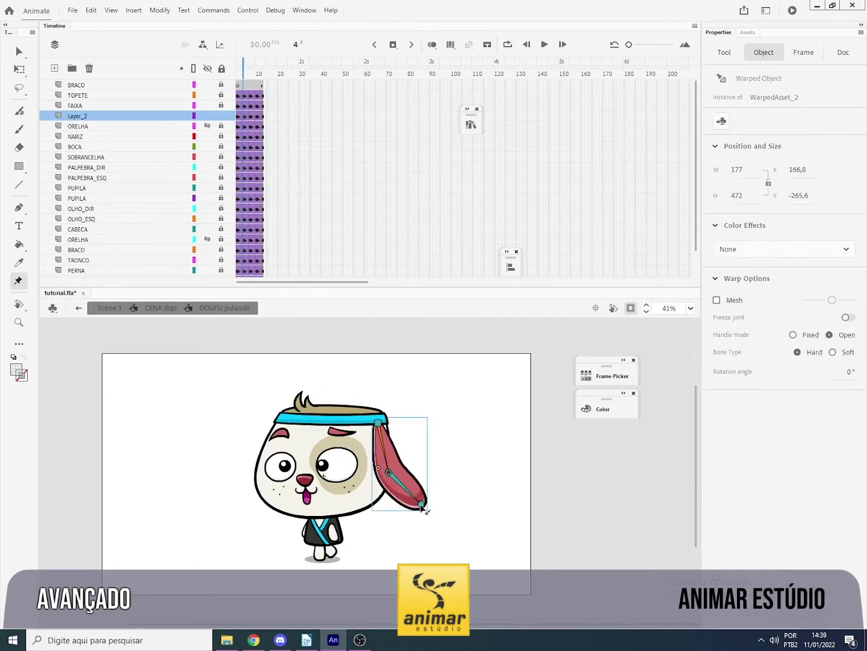
{"action": "mouse_move", "coordinate": [423, 505]}
{"action": "left_mouse_down"}
{"action": "mouse_move", "coordinate": [427, 498]}
{"action": "mouse_move", "coordinate": [425, 508]}
{"action": "left_mouse_up"}
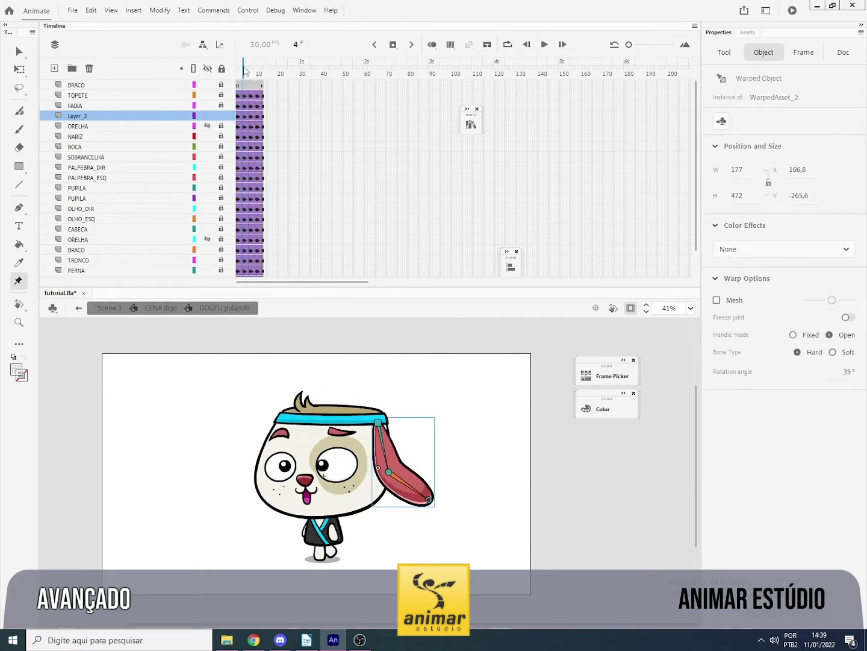
At frame 7, straighten the warped ear by moving its middle joint slightly inward and its tip outward and down.
{"action": "left_click_drag", "start_coordinate": [245, 71], "coordinate": [250, 71]}
{"action": "left_click", "coordinate": [366, 498]}
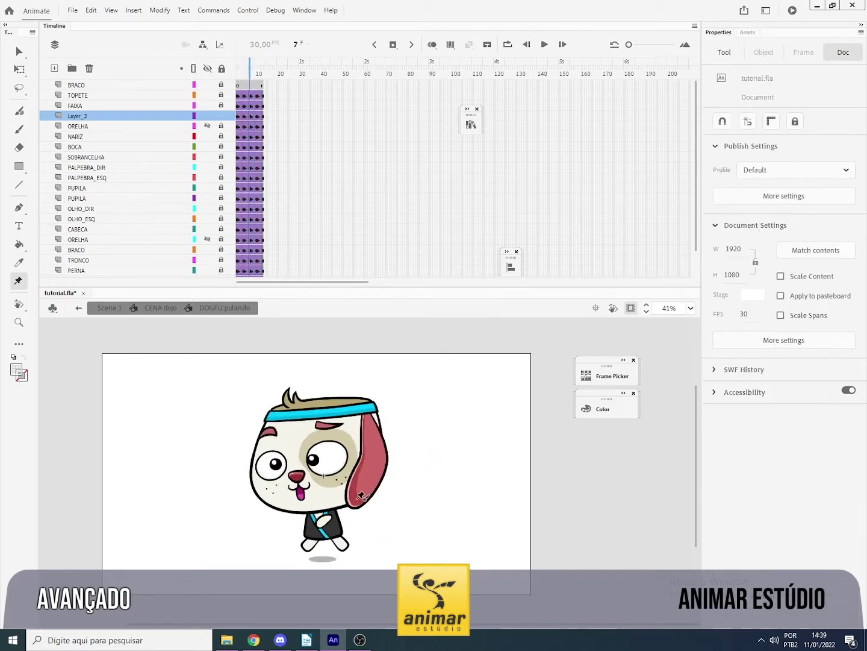
{"action": "left_click", "coordinate": [361, 497]}
{"action": "left_click", "coordinate": [371, 459]}
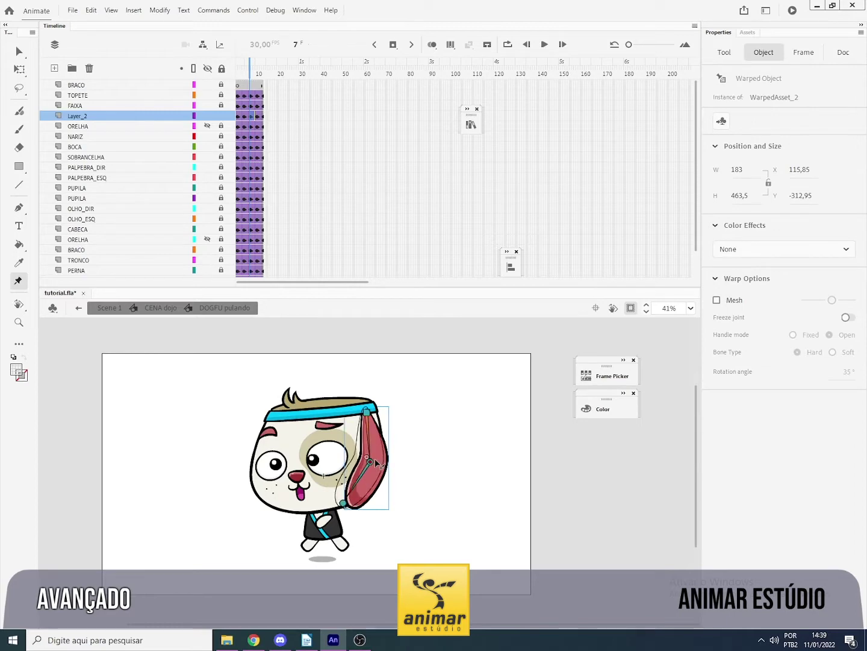
{"action": "left_click_drag", "start_coordinate": [374, 459], "coordinate": [373, 460]}
{"action": "left_click_drag", "start_coordinate": [344, 503], "coordinate": [353, 512]}
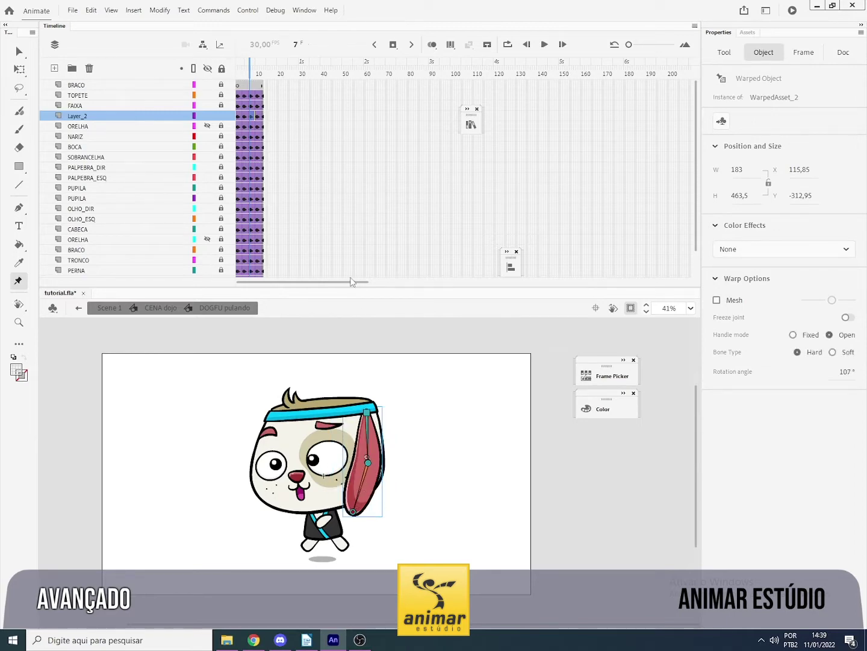
Play back the jump cycle to check the ear's revised poses at frames 4 and 7.
{"action": "left_click", "coordinate": [253, 73]}
{"action": "left_click", "coordinate": [275, 83]}
{"action": "key", "text": "Return"}
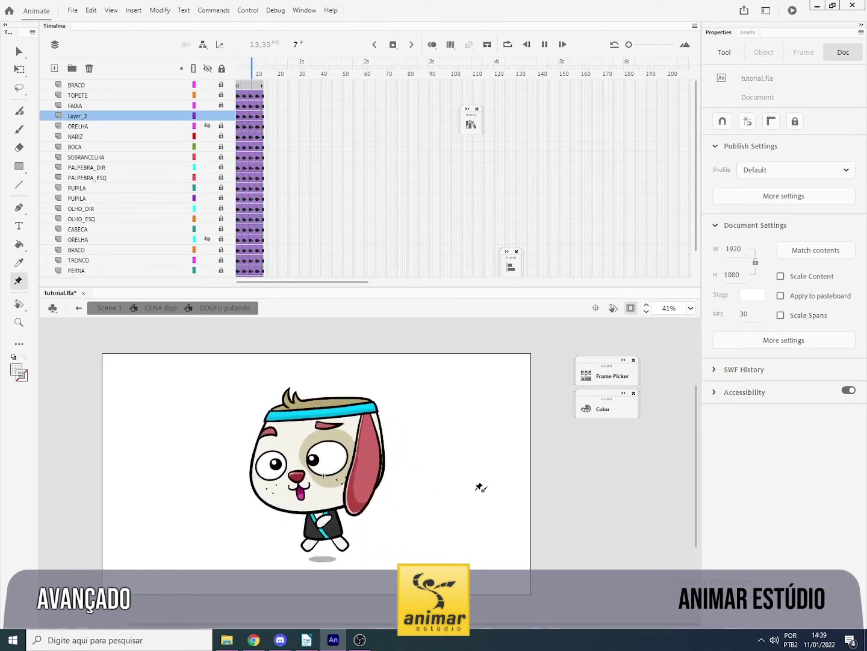
{"action": "key", "text": "Return"}
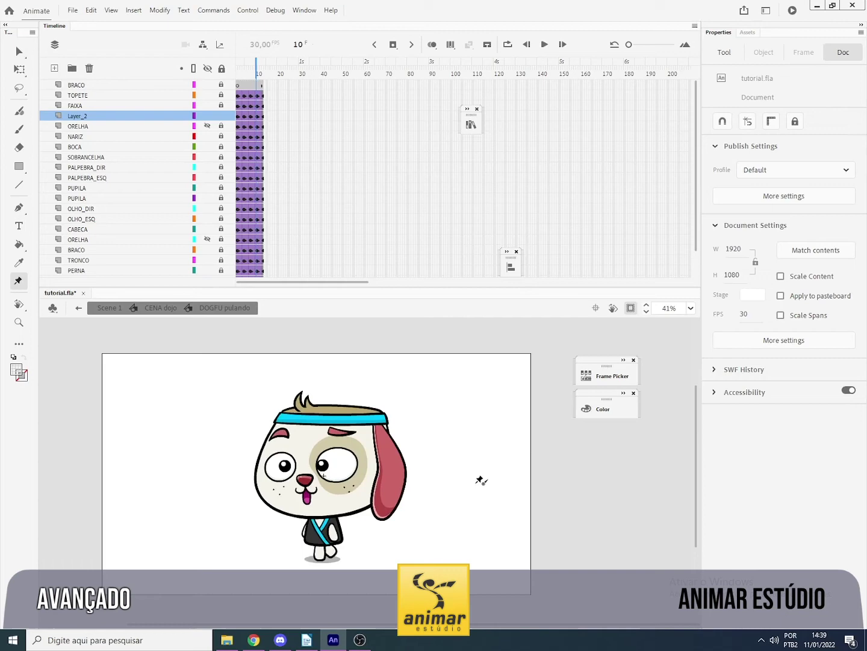
Create a new layer above Layer_2 and duplicate Layer_2's full ear animation, frames 1 to 13, onto it.
{"action": "left_click", "coordinate": [142, 114]}
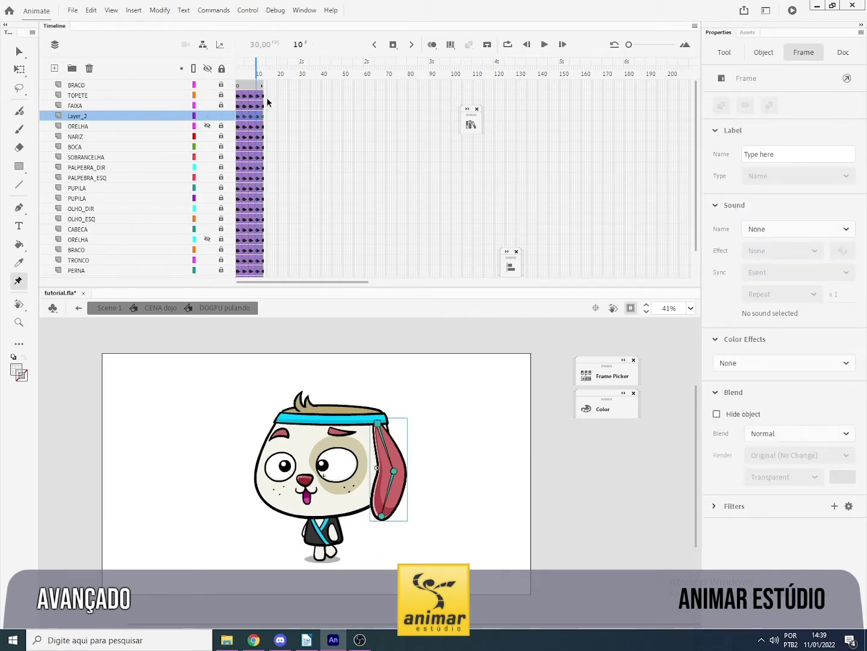
{"action": "left_click", "coordinate": [54, 69]}
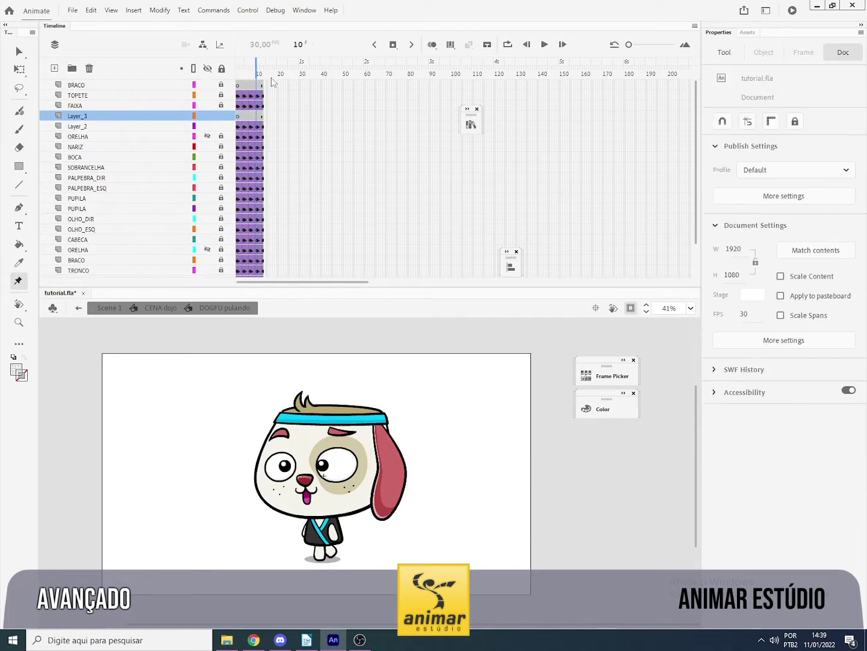
{"action": "left_click", "coordinate": [238, 127]}
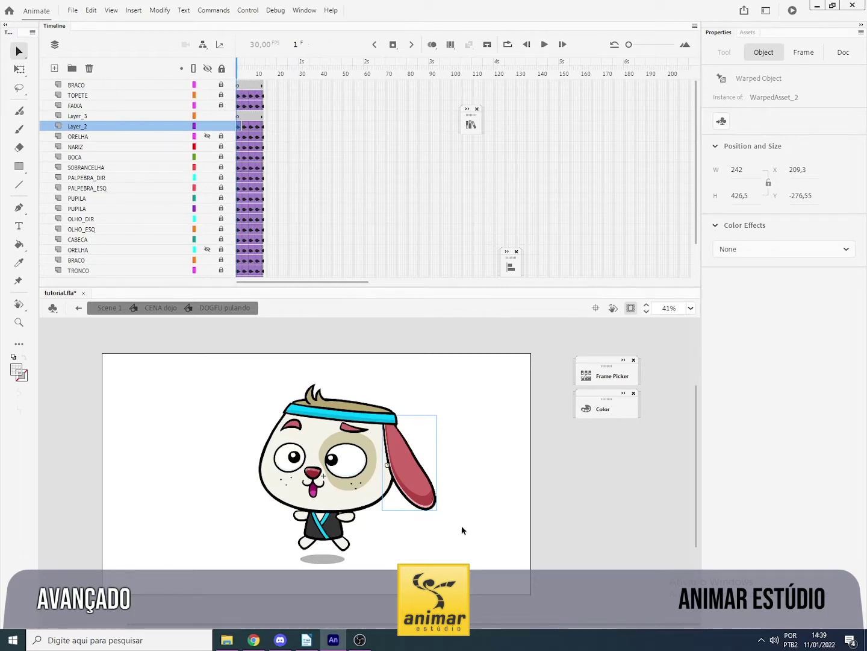
{"action": "left_click", "coordinate": [263, 126]}
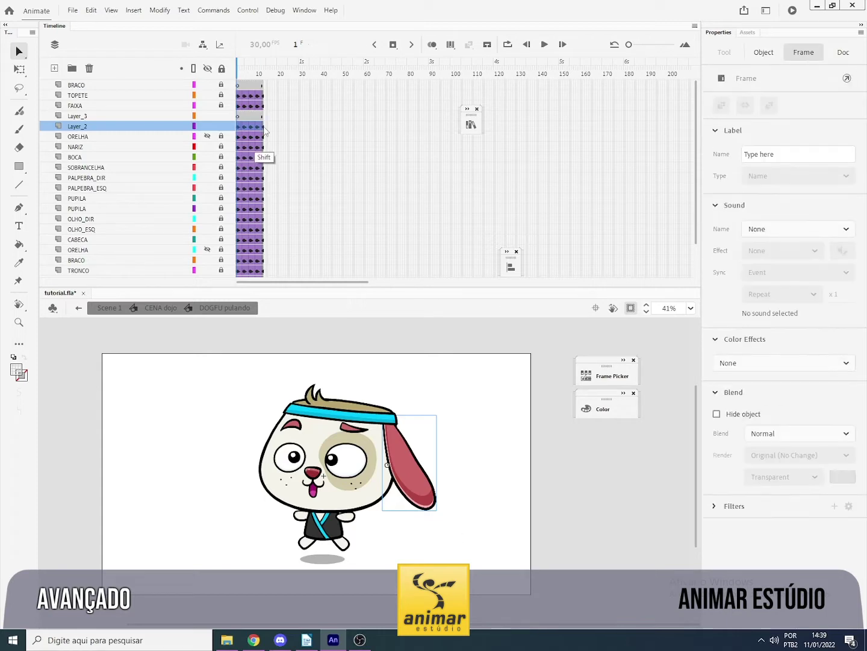
{"action": "left_click_drag", "start_coordinate": [253, 125], "coordinate": [261, 126]}
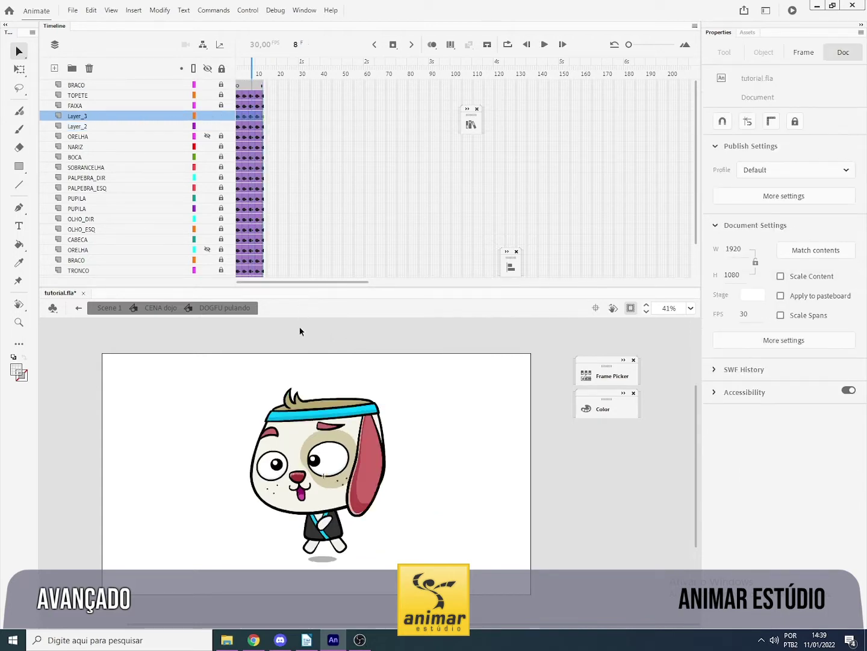
Move Layer_3 below the hidden ORELHA layer under CABECA, and display all layers above it as outlines.
{"action": "left_click_drag", "start_coordinate": [307, 287], "coordinate": [306, 353]}
{"action": "left_click_drag", "start_coordinate": [138, 120], "coordinate": [166, 236]}
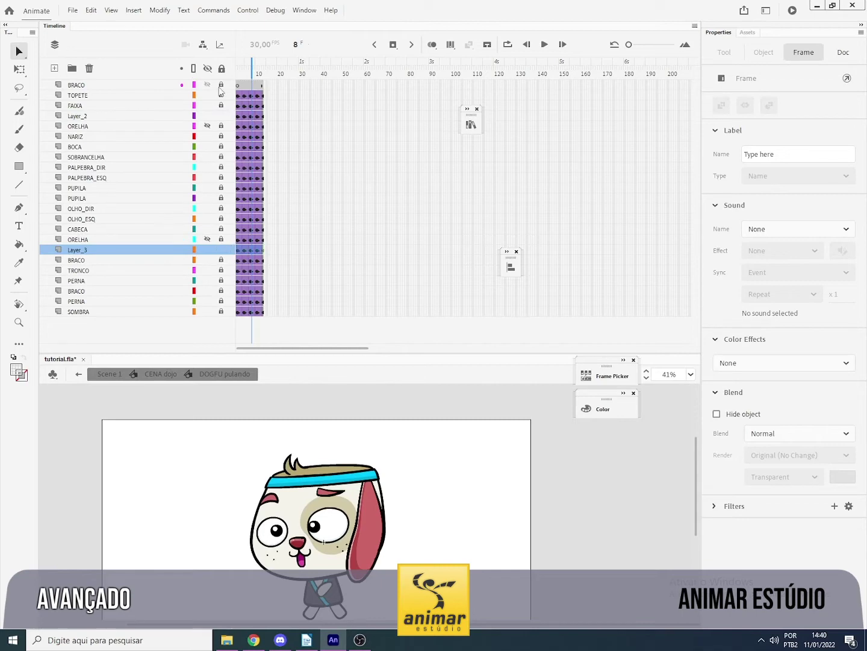
{"action": "left_click", "coordinate": [195, 85]}
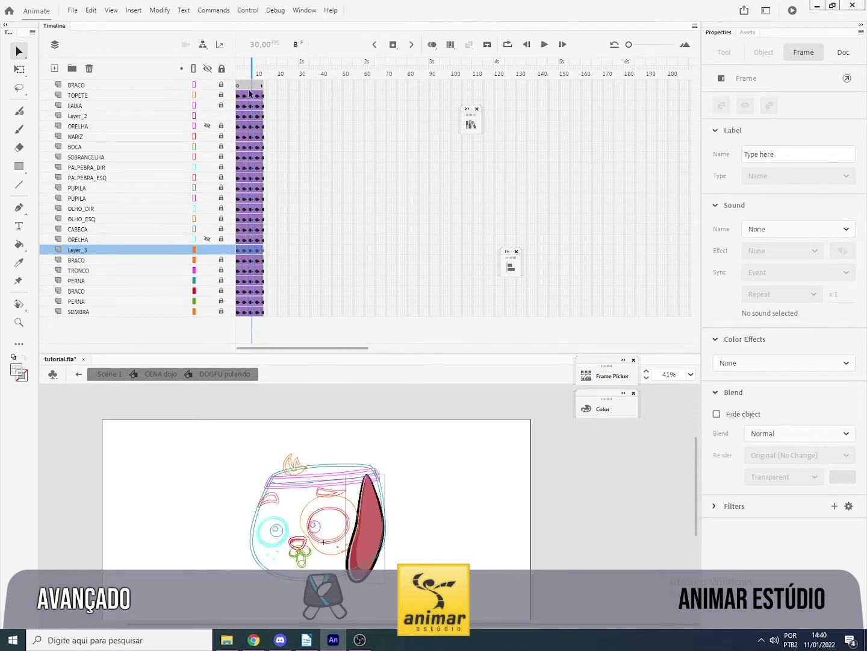
Enable Edit Multiple Frames over the whole jump cycle and select every ear pose on Layer_3.
{"action": "left_click", "coordinate": [239, 73]}
{"action": "left_click", "coordinate": [409, 462]}
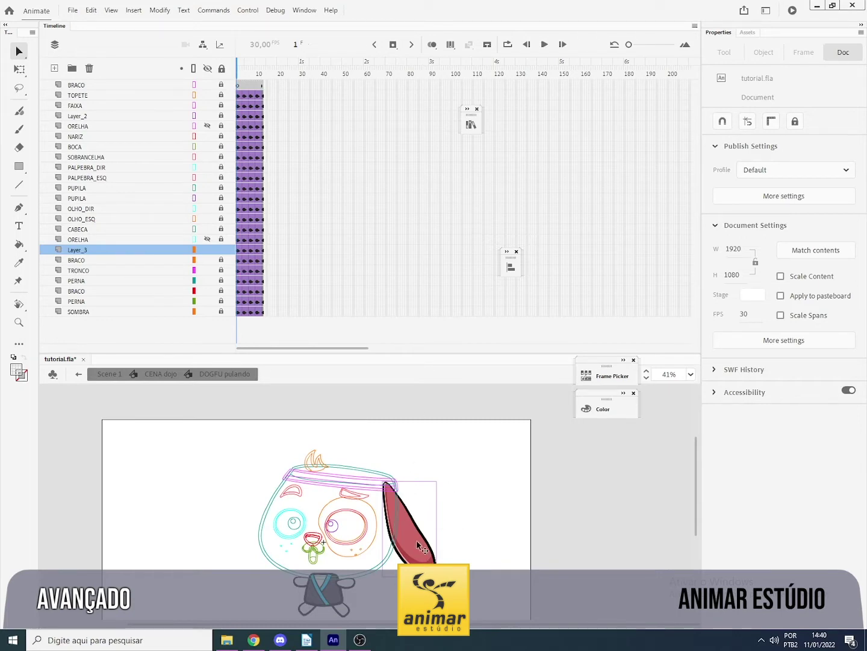
{"action": "left_click", "coordinate": [450, 49]}
{"action": "left_click_drag", "start_coordinate": [243, 74], "coordinate": [246, 73]}
{"action": "key", "text": "ctrl+a"}
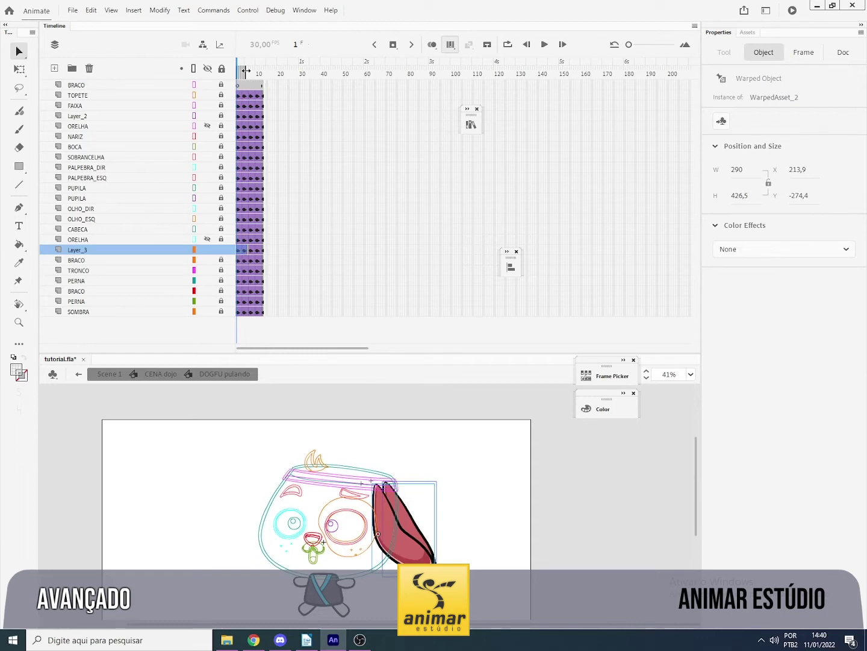
{"action": "mouse_move", "coordinate": [246, 70]}
{"action": "left_mouse_down"}
{"action": "mouse_move", "coordinate": [262, 70]}
{"action": "mouse_move", "coordinate": [247, 70]}
{"action": "left_mouse_up"}
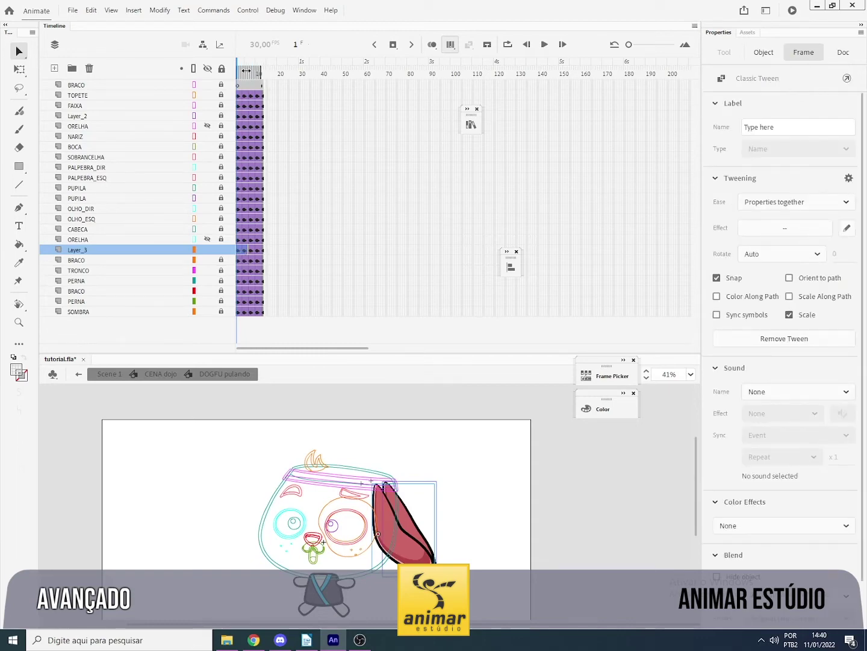
{"action": "key", "text": "ctrl+a"}
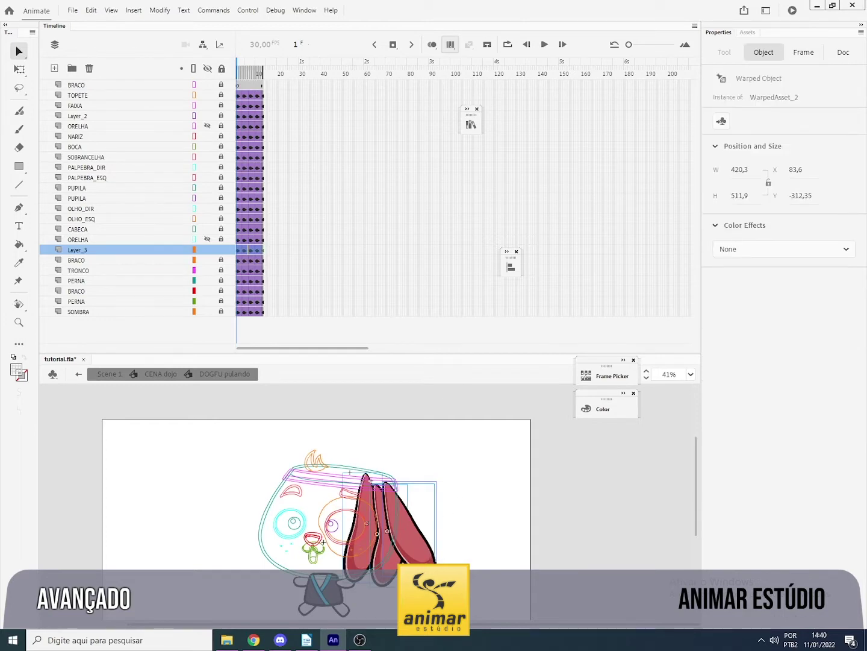
Move all Layer_3 ear poses together to the head's opposite side, about X -288, Y -366, and play back the loop.
{"action": "left_click_drag", "start_coordinate": [371, 480], "coordinate": [294, 469]}
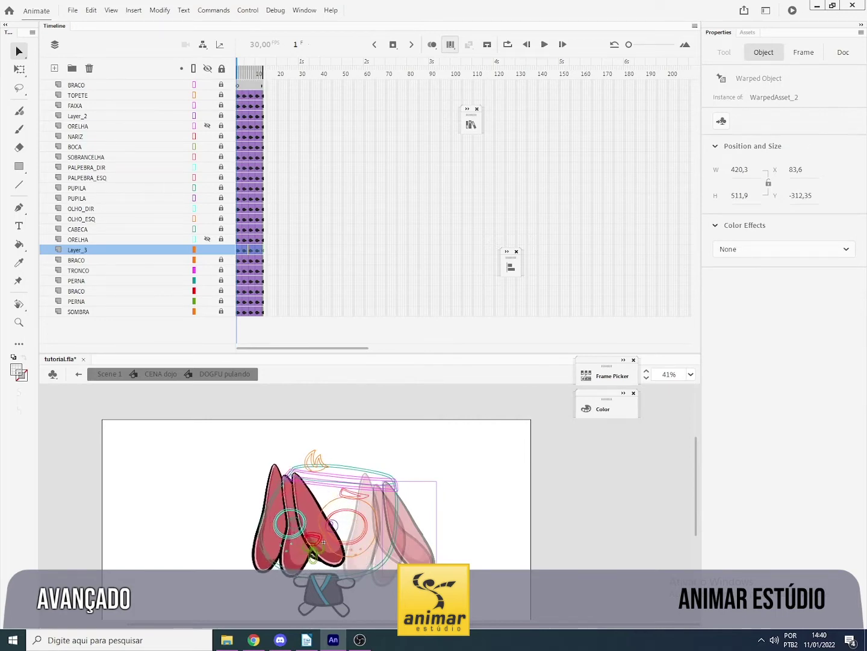
{"action": "left_click_drag", "start_coordinate": [355, 570], "coordinate": [353, 567]}
{"action": "left_click_drag", "start_coordinate": [312, 502], "coordinate": [315, 504]}
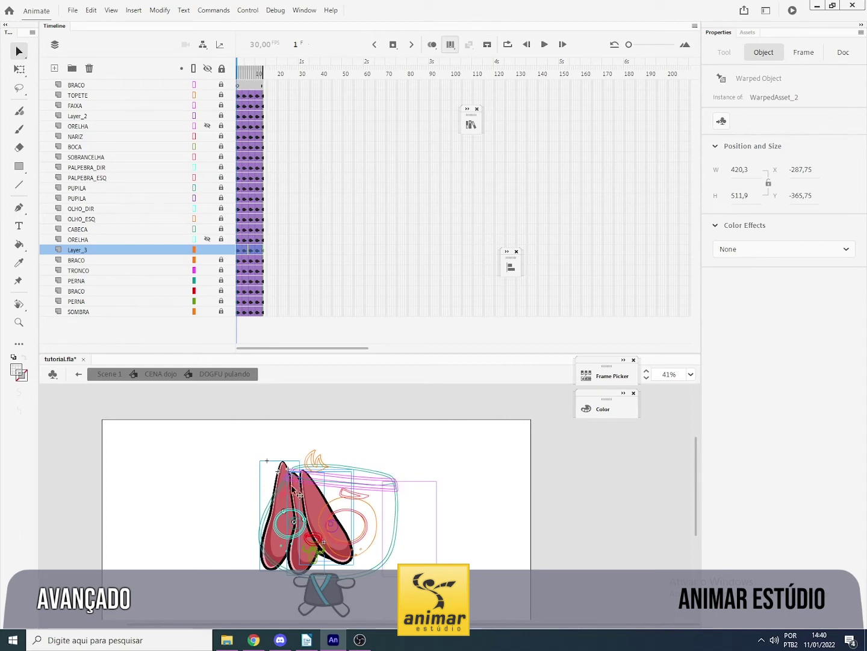
{"action": "left_click", "coordinate": [450, 44]}
{"action": "key", "text": "Return"}
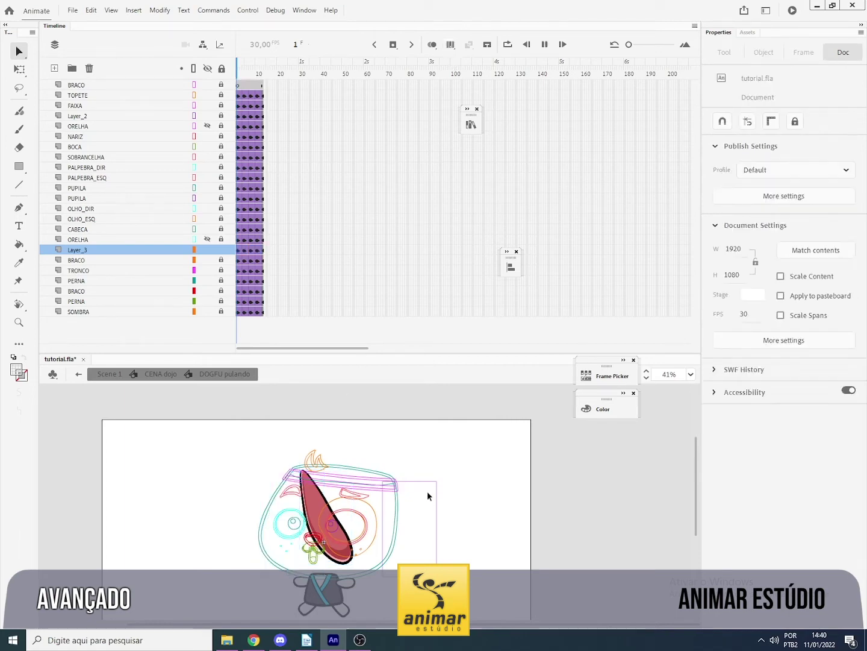
{"action": "key", "text": "Return"}
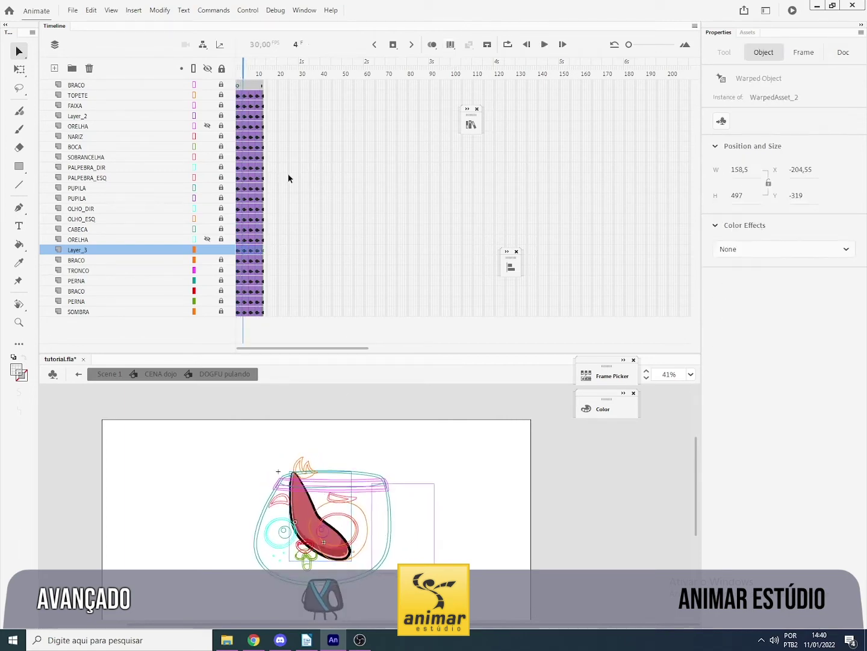
With Edit Multiple Frames, shift all Layer_3 ear poses farther outward to about X -339, Y -349, and replay the loop.
{"action": "left_click", "coordinate": [238, 71]}
{"action": "left_click", "coordinate": [451, 46]}
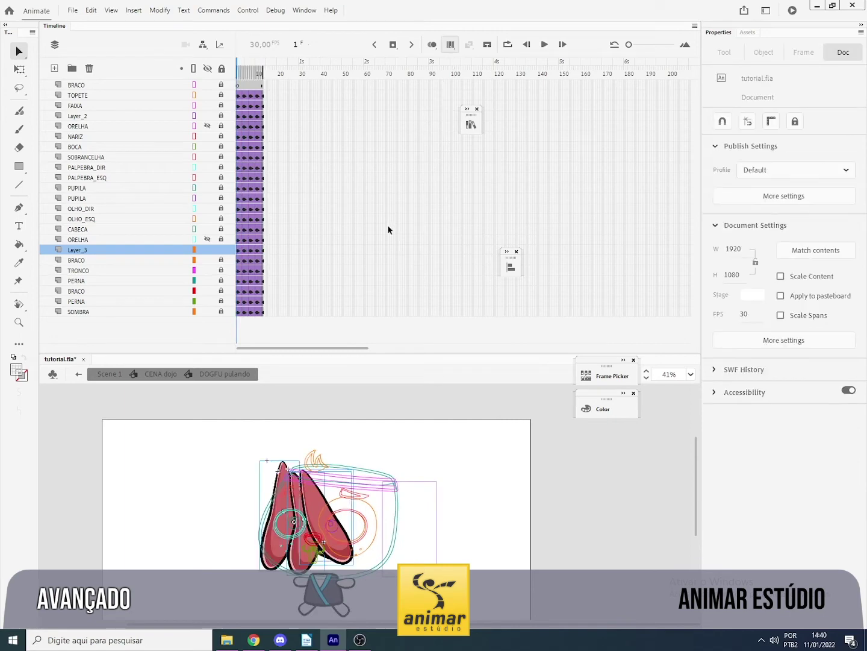
{"action": "left_click", "coordinate": [349, 522]}
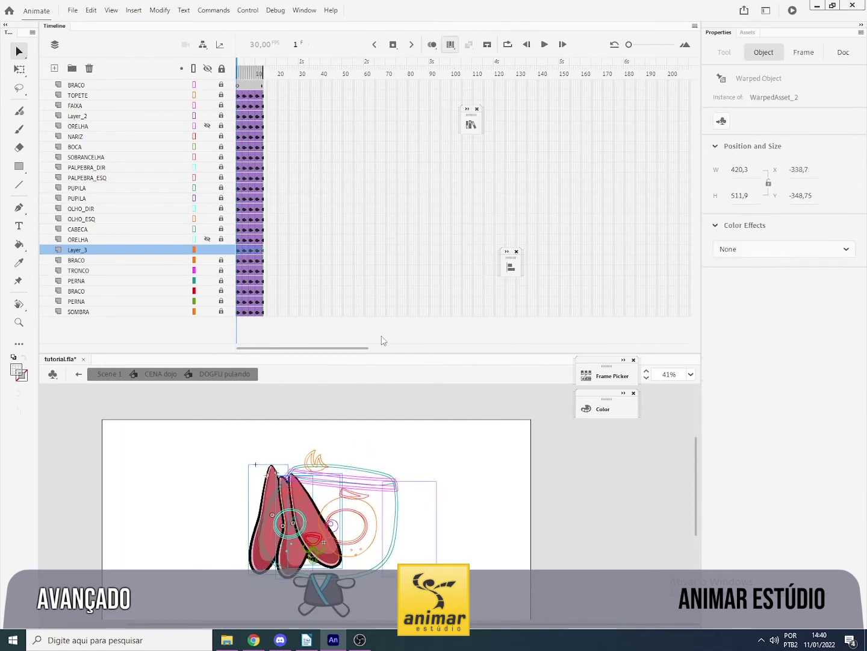
{"action": "left_click", "coordinate": [452, 46]}
{"action": "key", "text": "Return"}
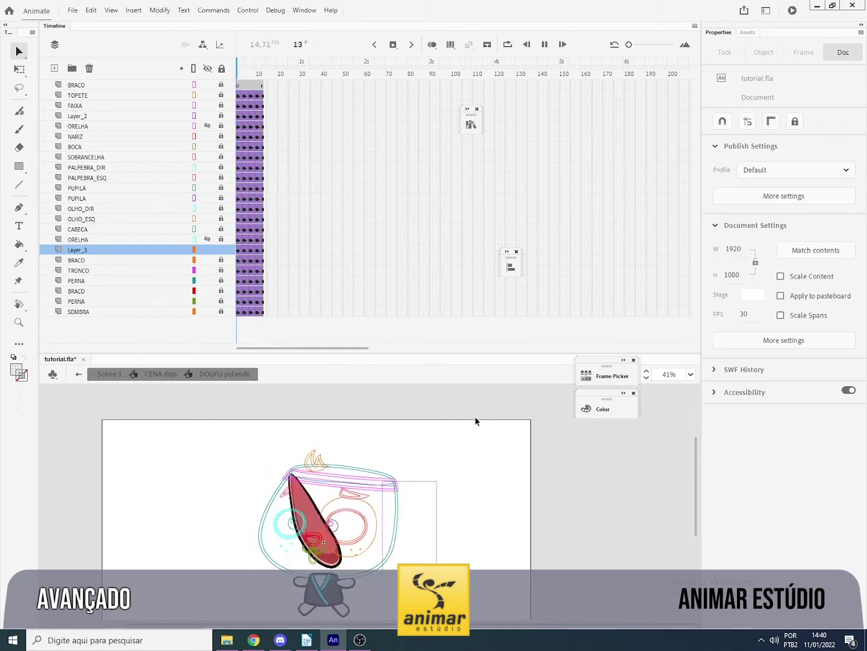
{"action": "key", "text": "Return"}
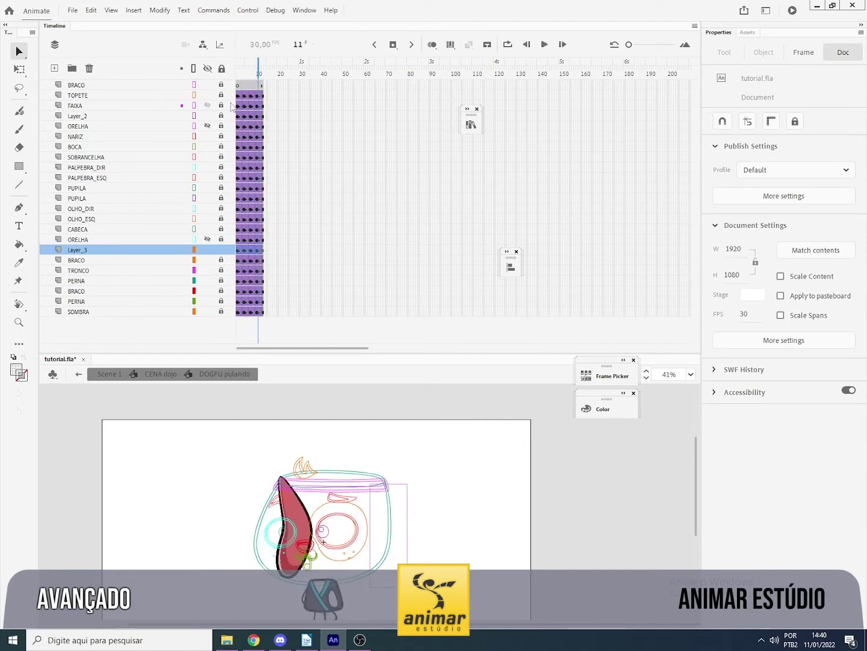
Display the outlined layers in full color and play back the jump cycle to check the second ear behind the head.
{"action": "left_click", "coordinate": [245, 75]}
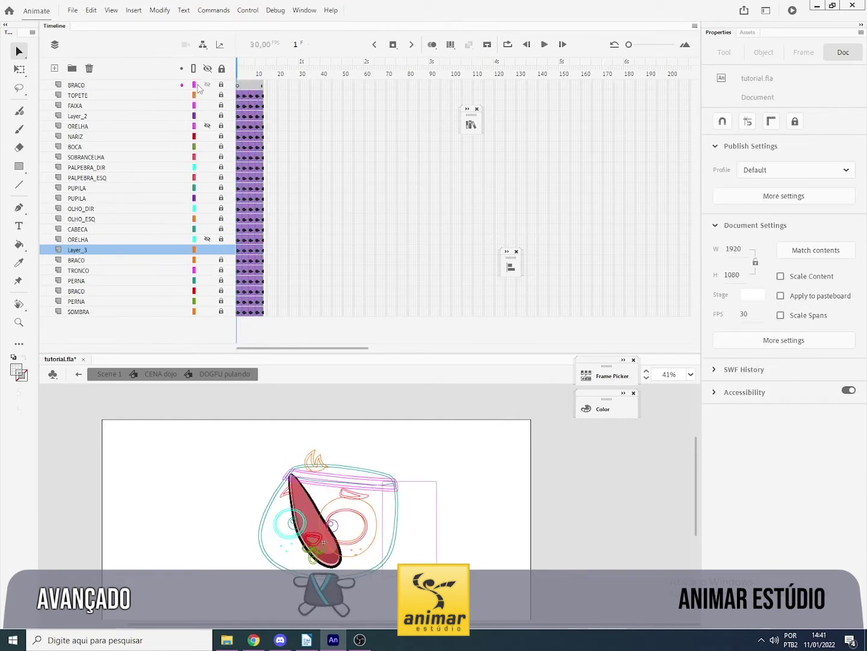
{"action": "key", "text": "Return"}
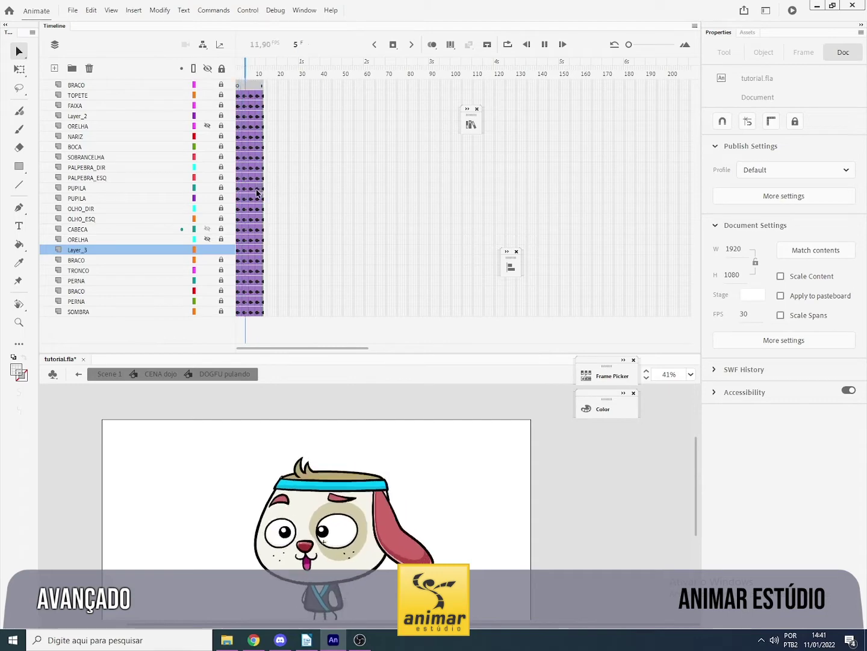
{"action": "key", "text": "Return"}
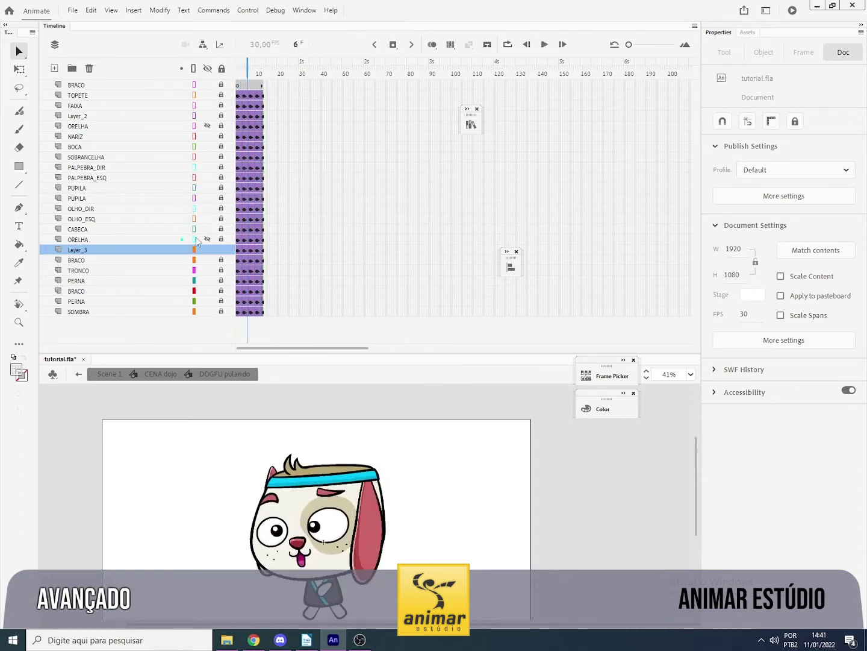
At frame 1, with the upper layers outlined, show the ORELHA layer above NARIZ filled and semi-transparent.
{"action": "left_click_drag", "start_coordinate": [246, 75], "coordinate": [237, 73]}
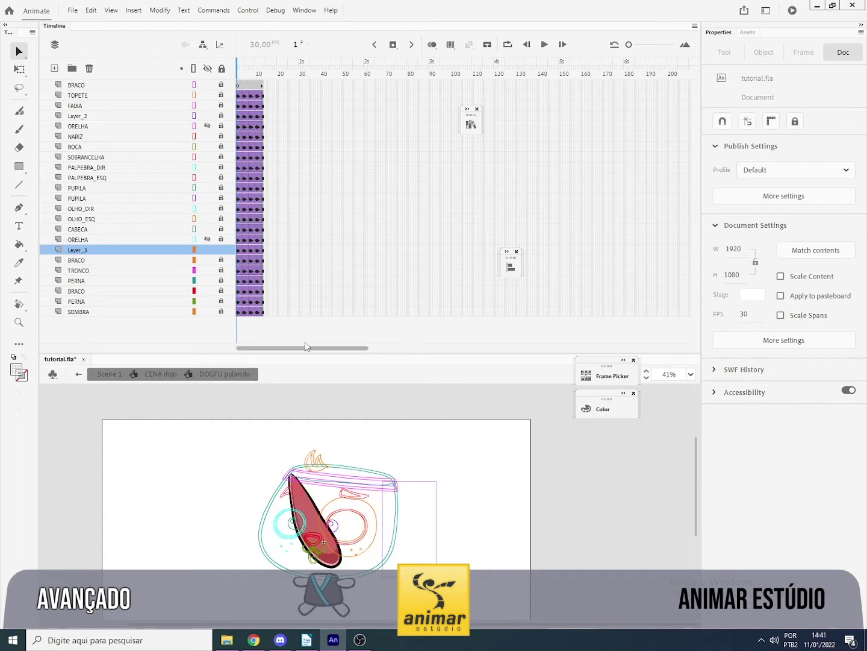
{"action": "left_click", "coordinate": [194, 126]}
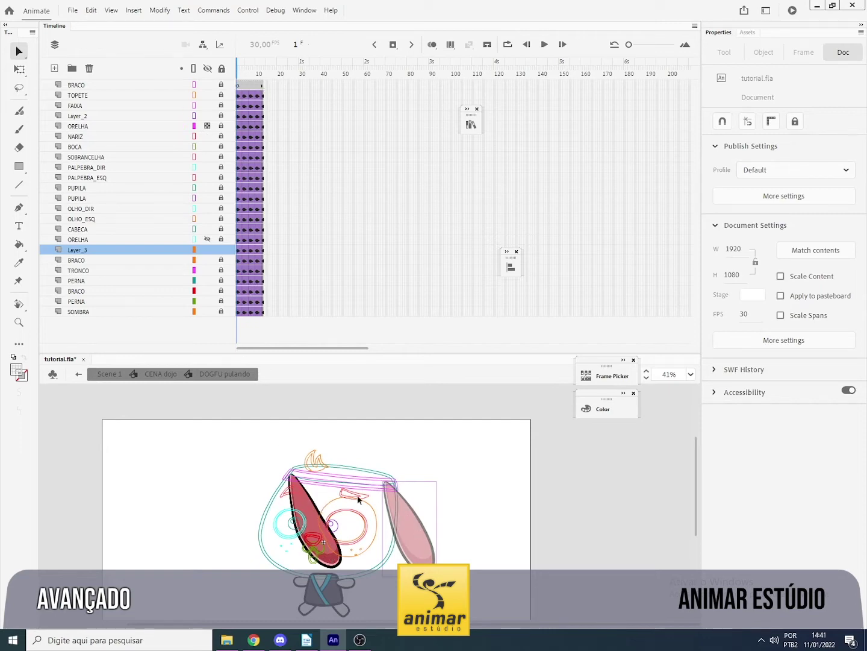
With Asset Warp, bend the Layer_3 ear outward at frame 1, angled away from the head, and curve its tip outward at frame 4.
{"action": "left_click", "coordinate": [238, 257]}
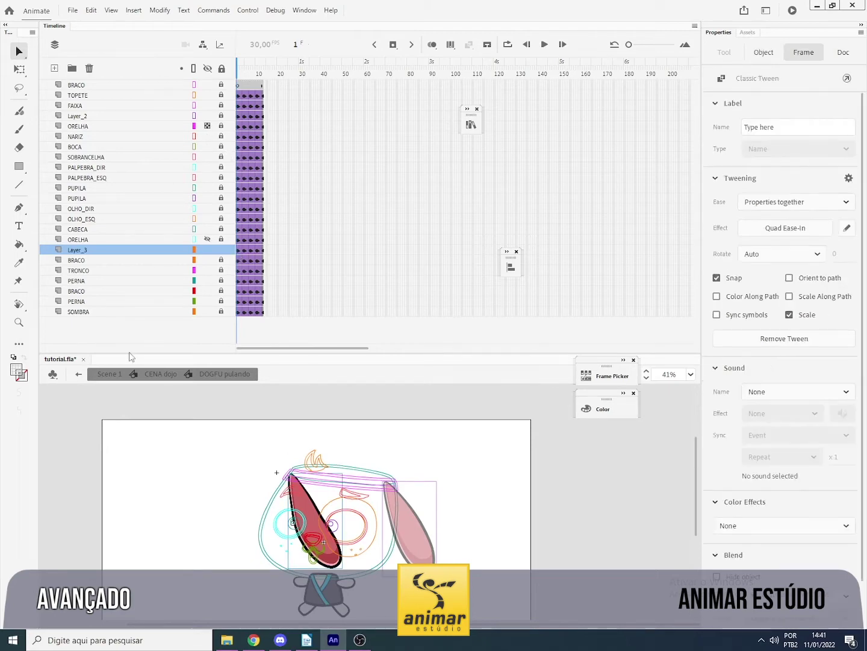
{"action": "left_click", "coordinate": [18, 281]}
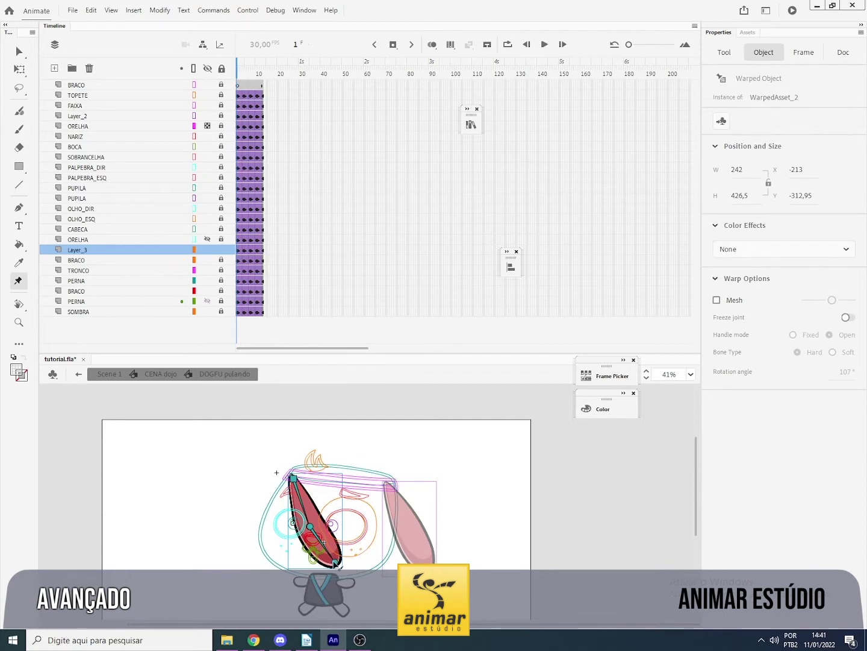
{"action": "left_click_drag", "start_coordinate": [335, 562], "coordinate": [265, 558]}
{"action": "left_click_drag", "start_coordinate": [308, 527], "coordinate": [269, 526]}
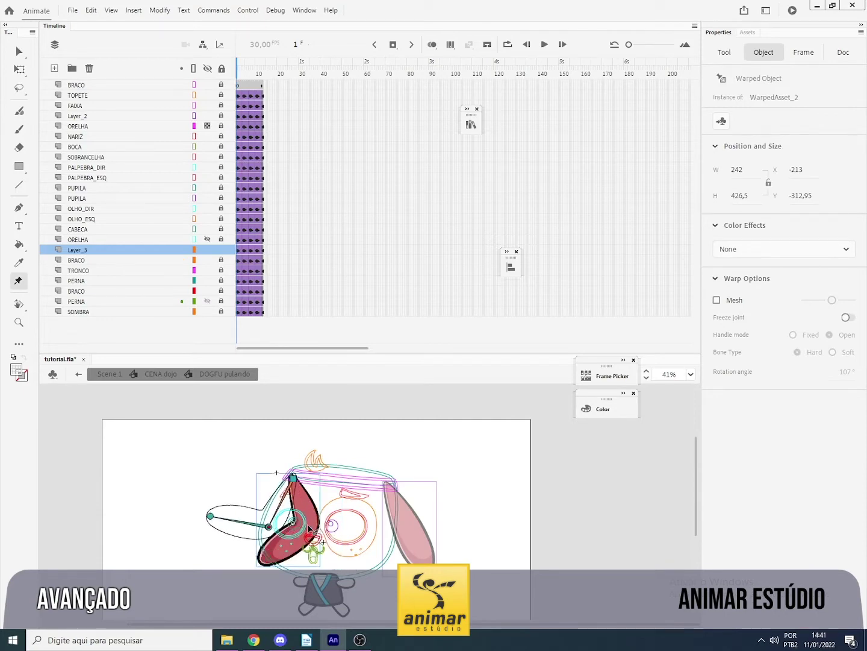
{"action": "left_click_drag", "start_coordinate": [211, 517], "coordinate": [224, 554]}
{"action": "left_click_drag", "start_coordinate": [273, 528], "coordinate": [268, 528]}
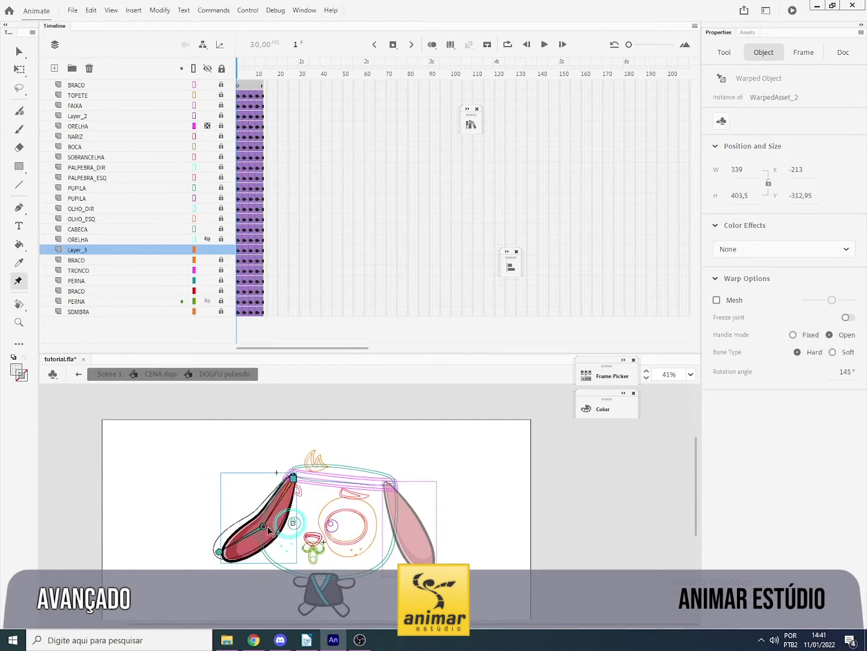
{"action": "left_click_drag", "start_coordinate": [219, 552], "coordinate": [247, 558]}
{"action": "left_click", "coordinate": [244, 253]}
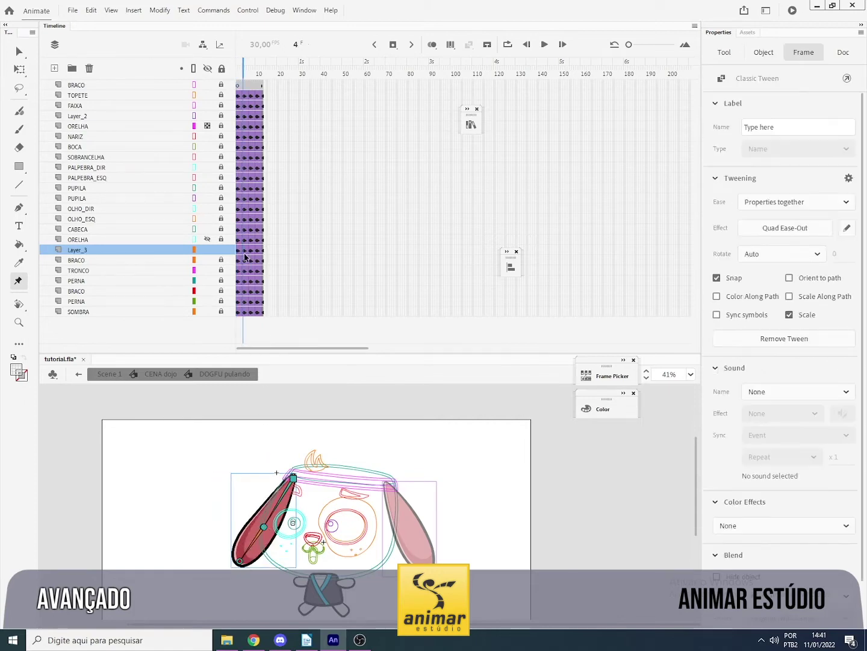
{"action": "mouse_move", "coordinate": [309, 568]}
{"action": "left_mouse_down"}
{"action": "mouse_move", "coordinate": [237, 566]}
{"action": "mouse_move", "coordinate": [229, 554]}
{"action": "mouse_move", "coordinate": [237, 566]}
{"action": "left_mouse_up"}
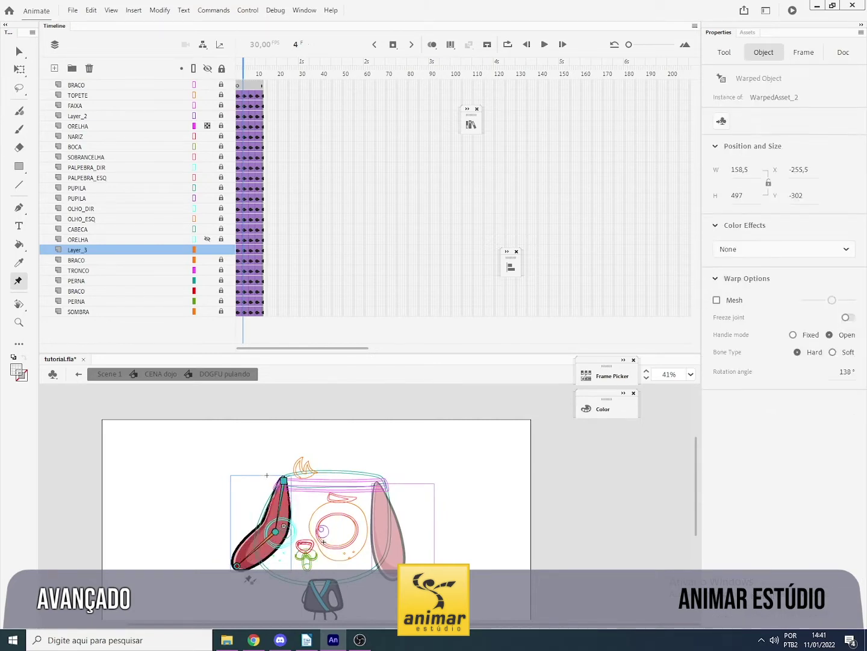
At frame 7, lower the Layer_3 ear to about X -289, Y -294 and straighten its tip; swing the tip inward at frame 10.
{"action": "left_click", "coordinate": [252, 252]}
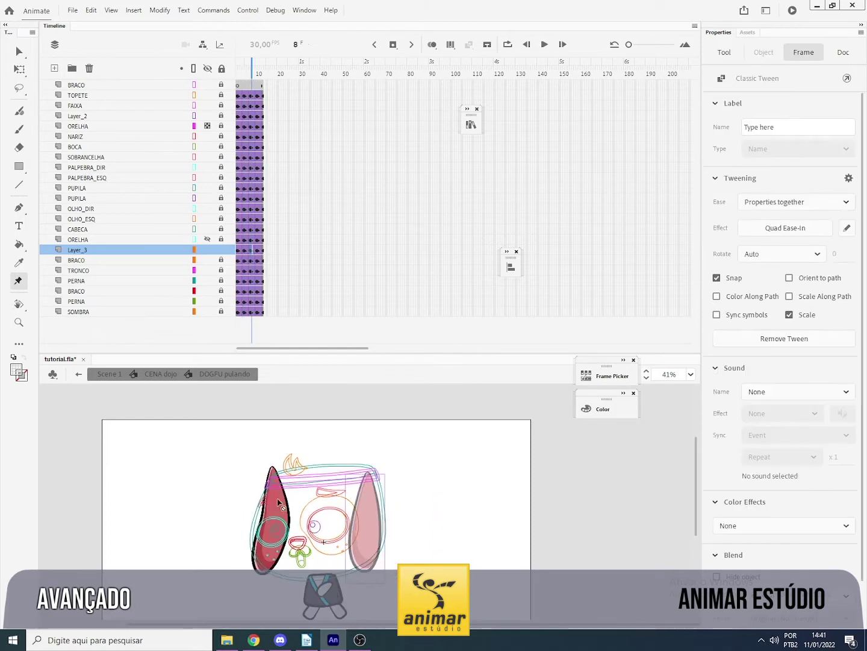
{"action": "key", "text": "v"}
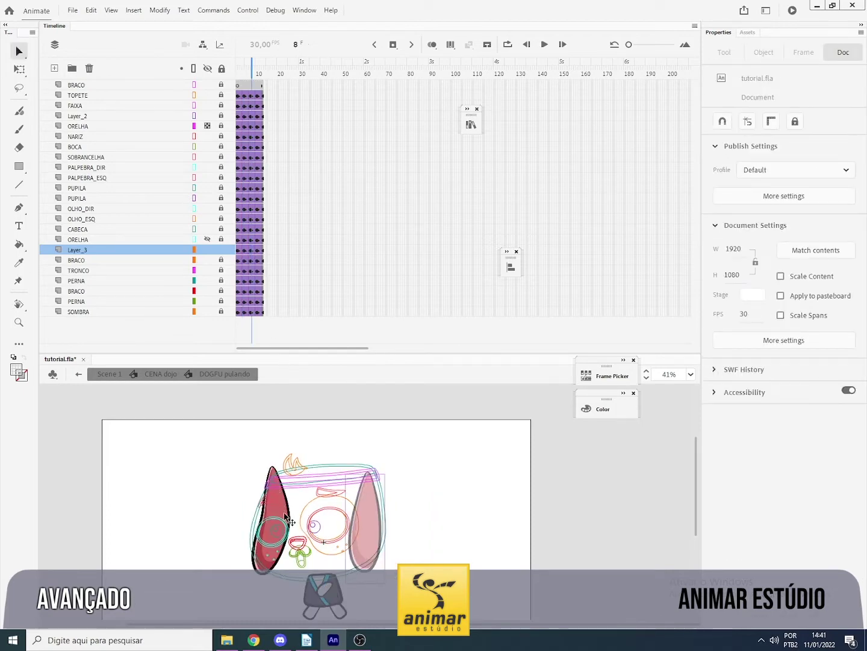
{"action": "left_click", "coordinate": [250, 250]}
{"action": "left_click_drag", "start_coordinate": [282, 508], "coordinate": [285, 521]}
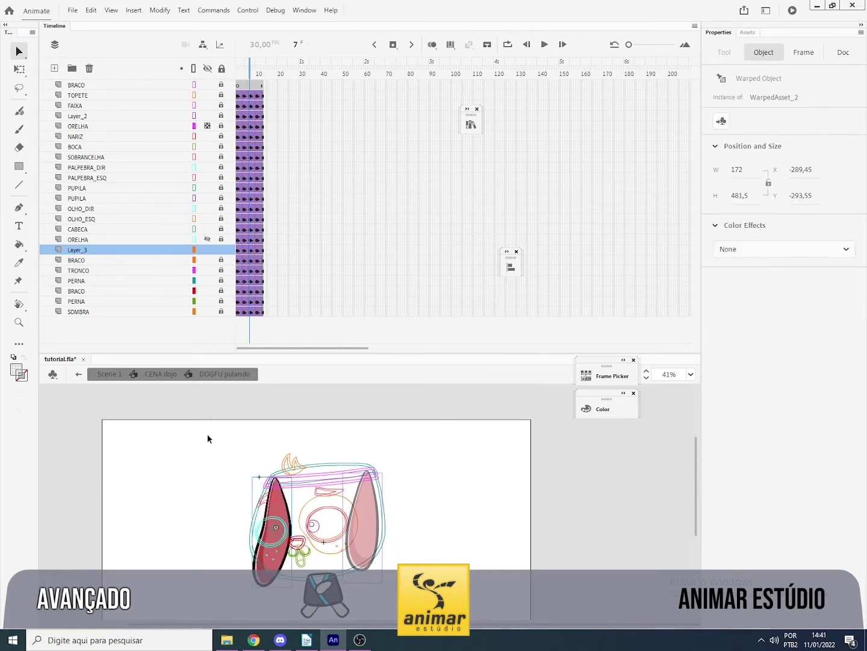
{"action": "key", "text": "w"}
{"action": "left_click_drag", "start_coordinate": [269, 581], "coordinate": [281, 586]}
{"action": "left_click", "coordinate": [258, 251]}
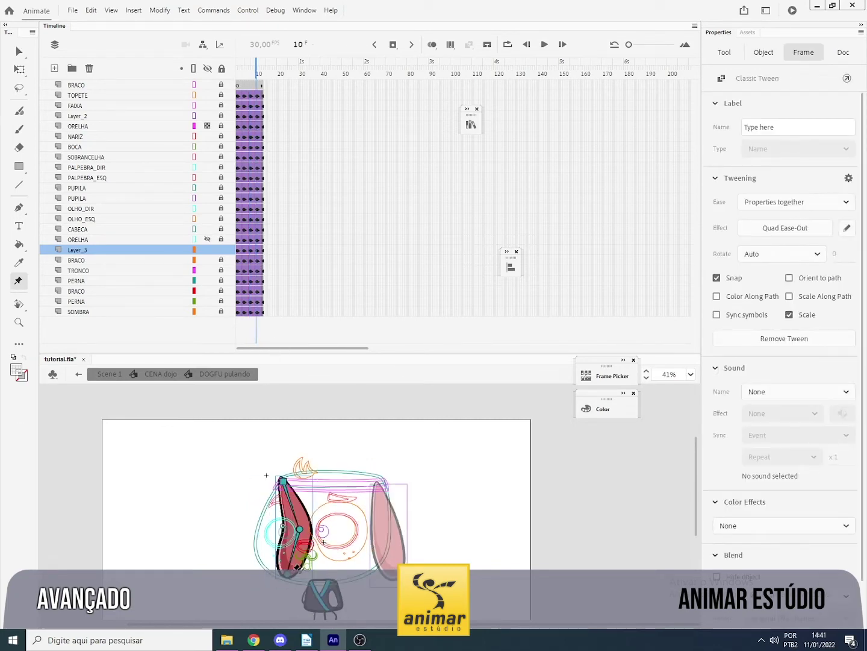
{"action": "left_click_drag", "start_coordinate": [290, 576], "coordinate": [331, 569]}
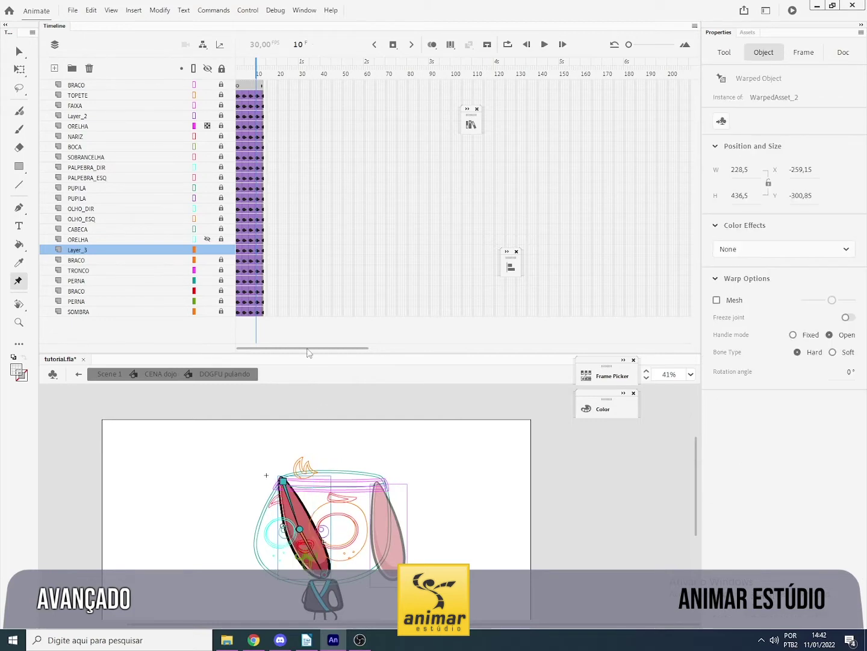
Replace the Layer_3 ear at frame 13 with a copy of the frame 1 pose and play back the loop.
{"action": "left_click", "coordinate": [239, 252]}
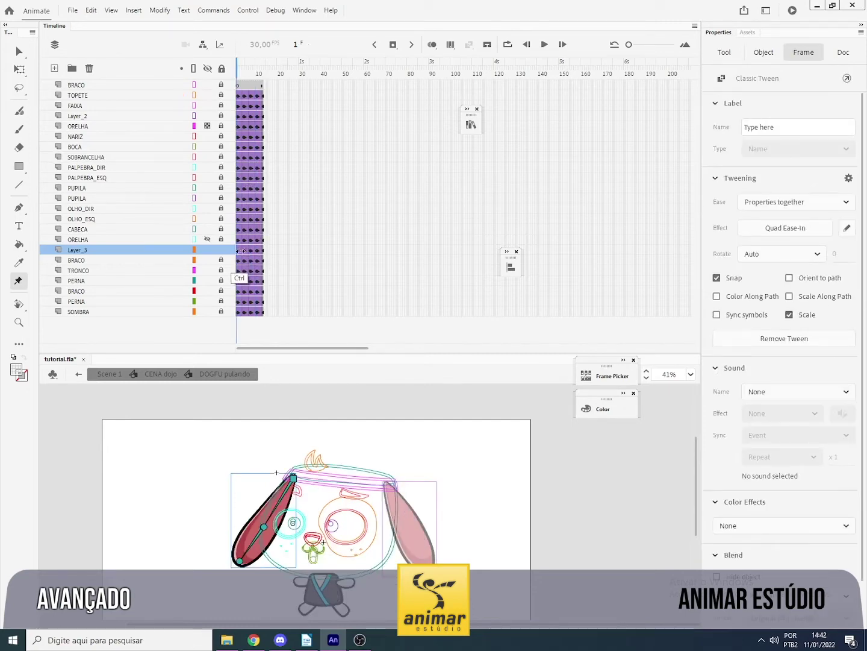
{"action": "left_click", "coordinate": [262, 253]}
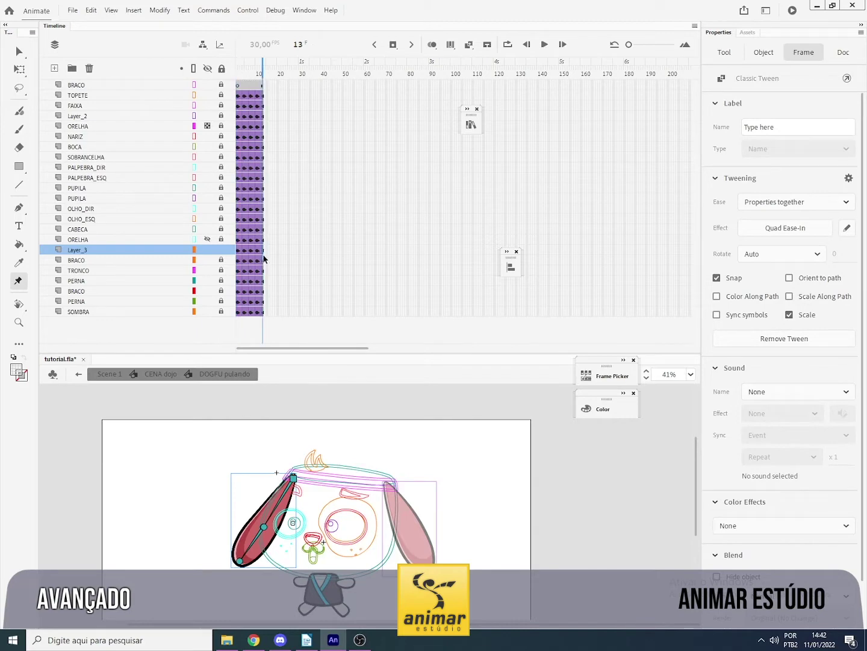
{"action": "key", "text": "Delete"}
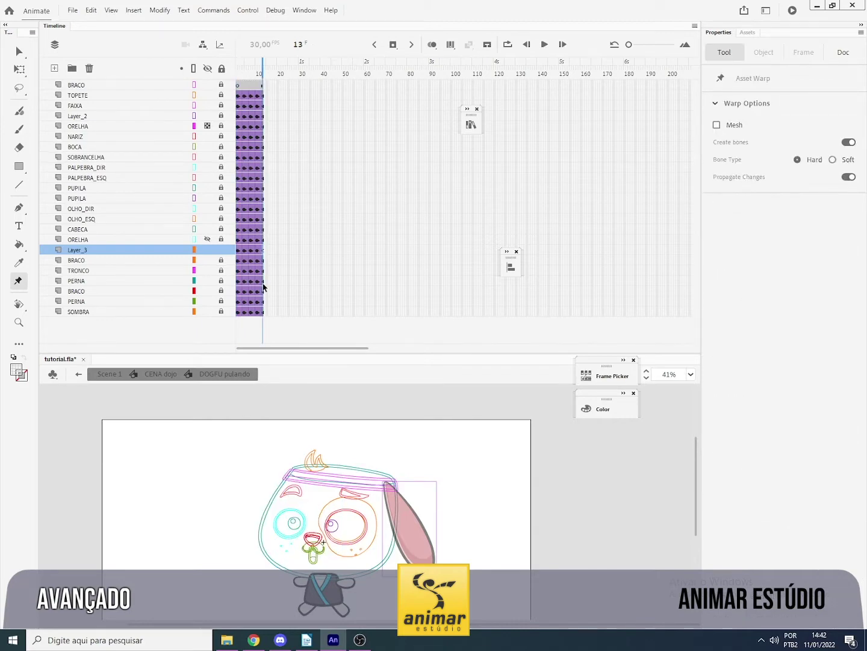
{"action": "key", "text": "Return"}
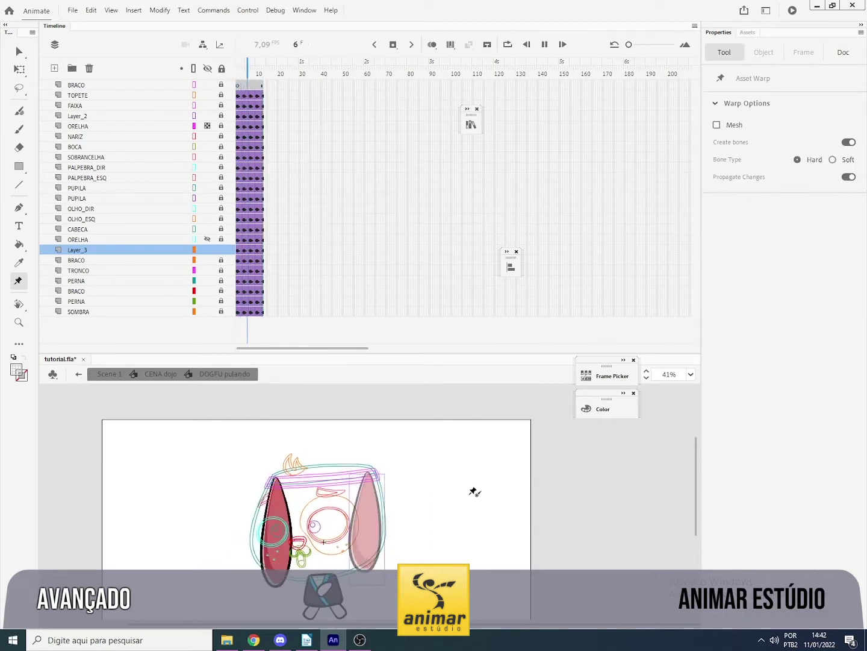
Step through the frames around the jump, and at frame 4 pull the Layer_3 ear tip slightly inward and down.
{"action": "left_click", "coordinate": [247, 74]}
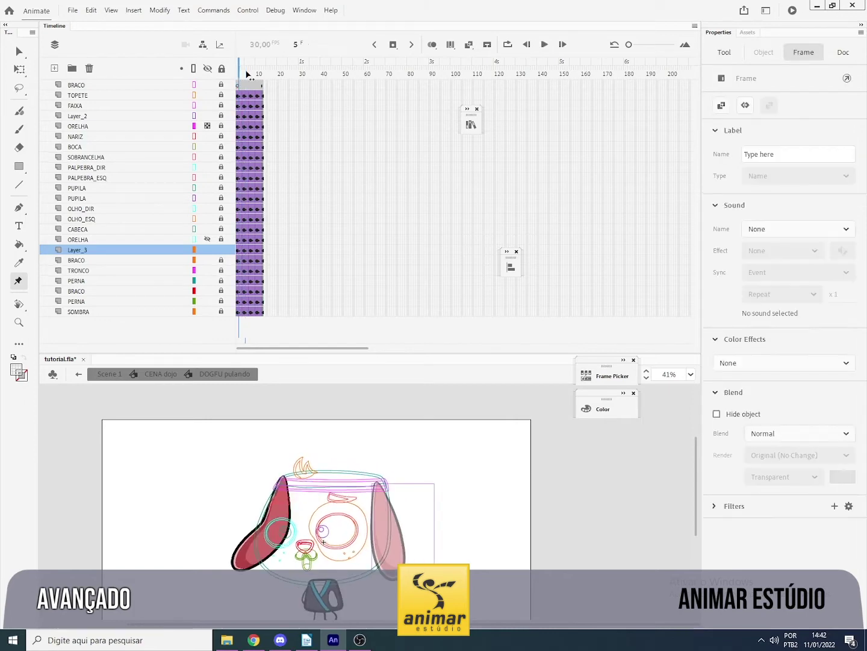
{"action": "key", "text": "comma"}
{"action": "key", "text": "period"}
{"action": "key", "text": "period"}
{"action": "key", "text": "period"}
{"action": "key", "text": "period"}
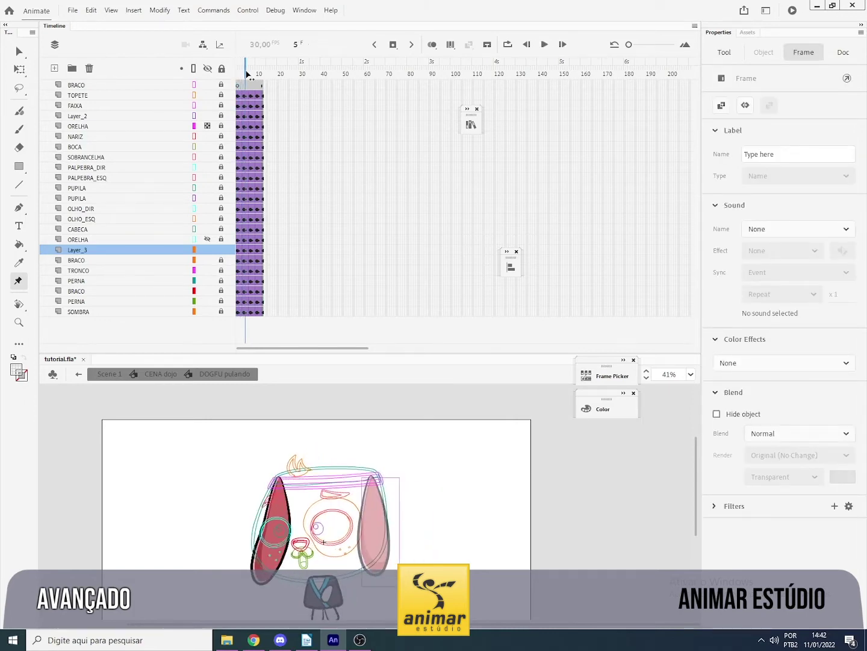
{"action": "key", "text": "comma"}
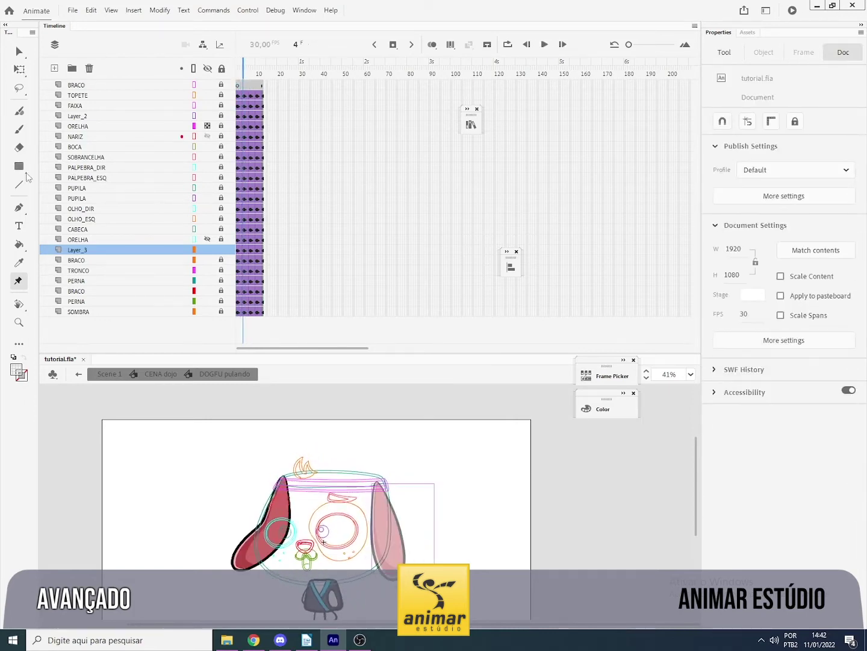
{"action": "left_click", "coordinate": [241, 566]}
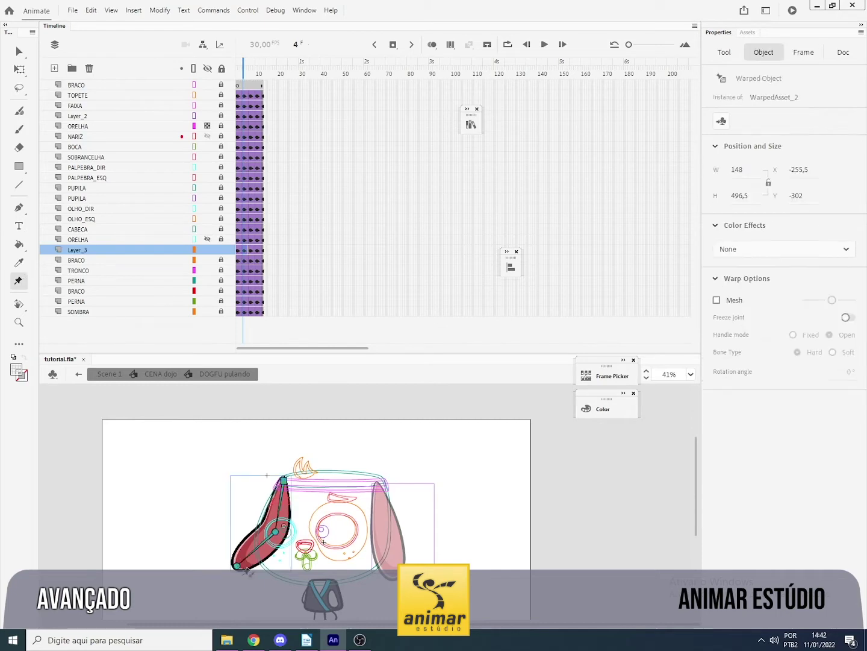
{"action": "left_click_drag", "start_coordinate": [239, 568], "coordinate": [256, 576]}
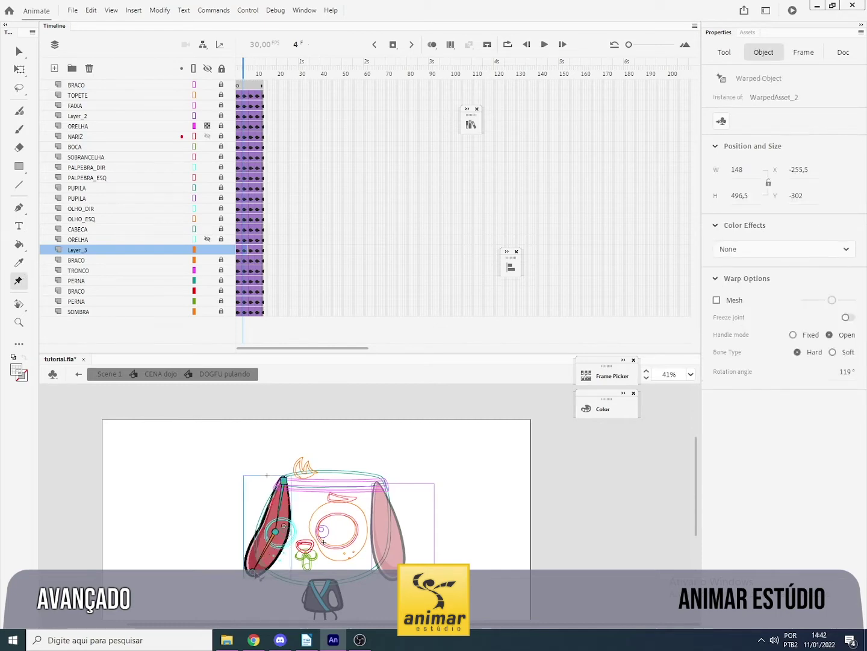
At frame 10, reshape the Layer_3 ear so it hangs along the head's outer edge with a slight bend, and replay the loop.
{"action": "left_click", "coordinate": [250, 253]}
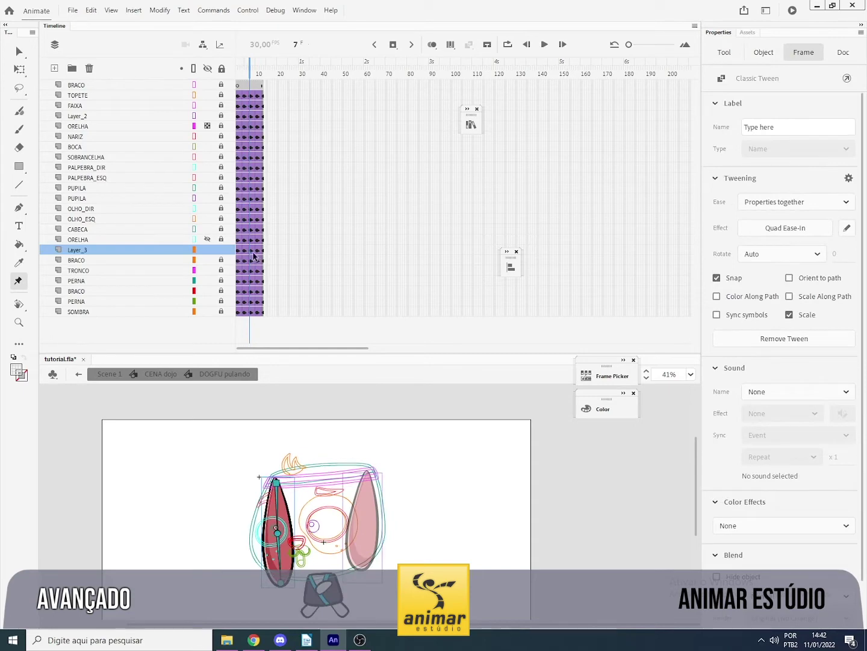
{"action": "left_click", "coordinate": [257, 253]}
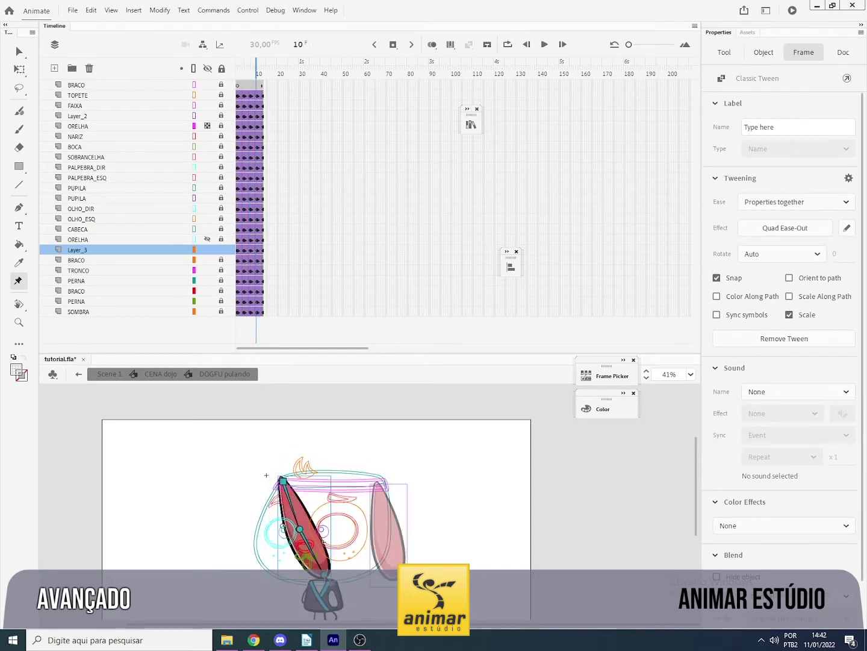
{"action": "left_click_drag", "start_coordinate": [305, 536], "coordinate": [294, 584]}
{"action": "left_click_drag", "start_coordinate": [276, 540], "coordinate": [281, 530]}
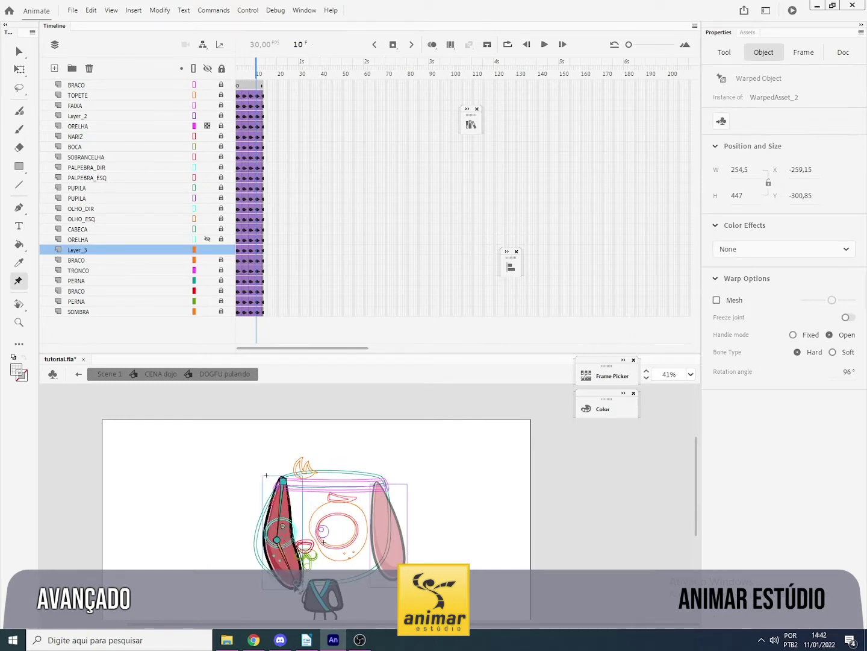
{"action": "key", "text": "Return"}
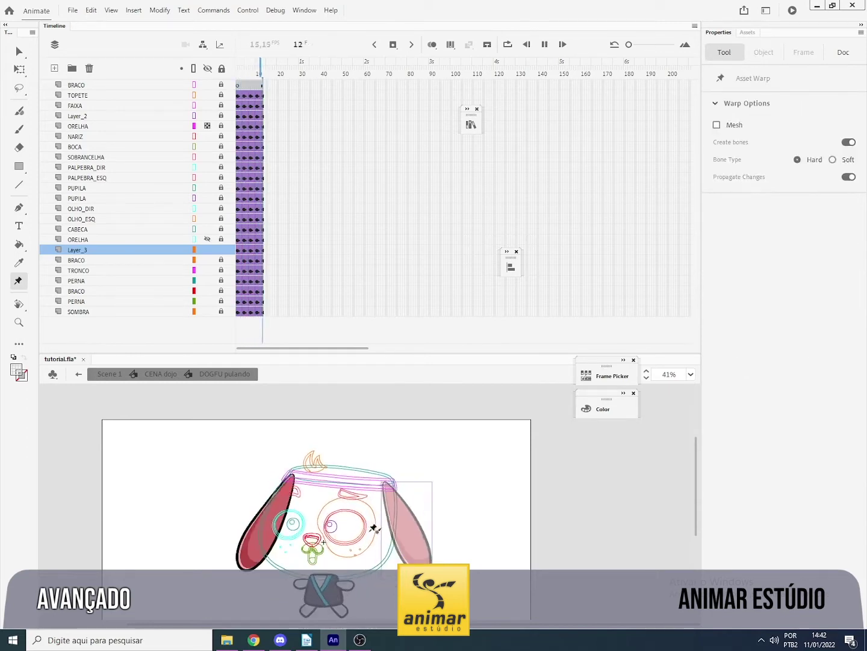
{"action": "key", "text": "Return"}
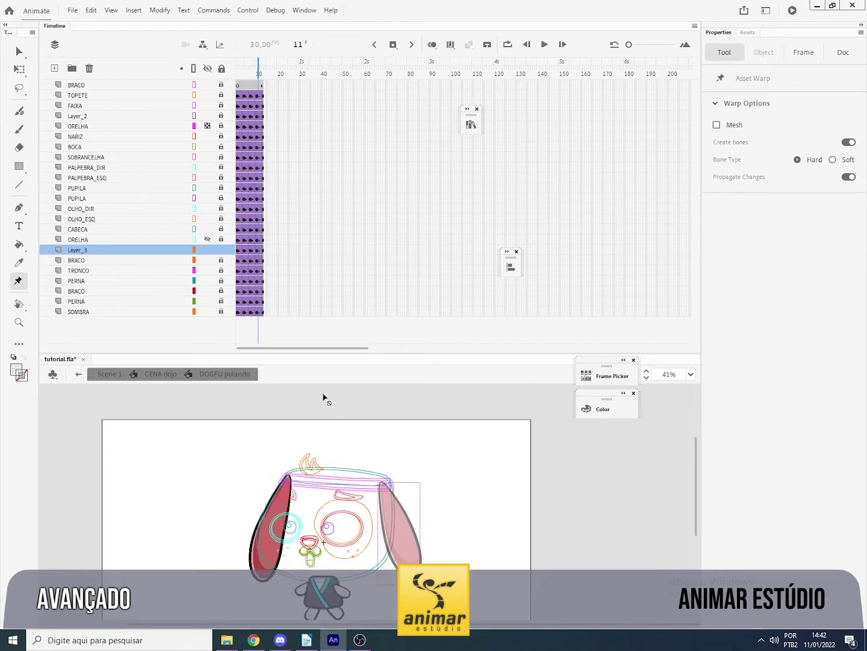
Display all outlined layers in full color, play back the jump cycle, and return to frame 1.
{"action": "key", "text": "Return"}
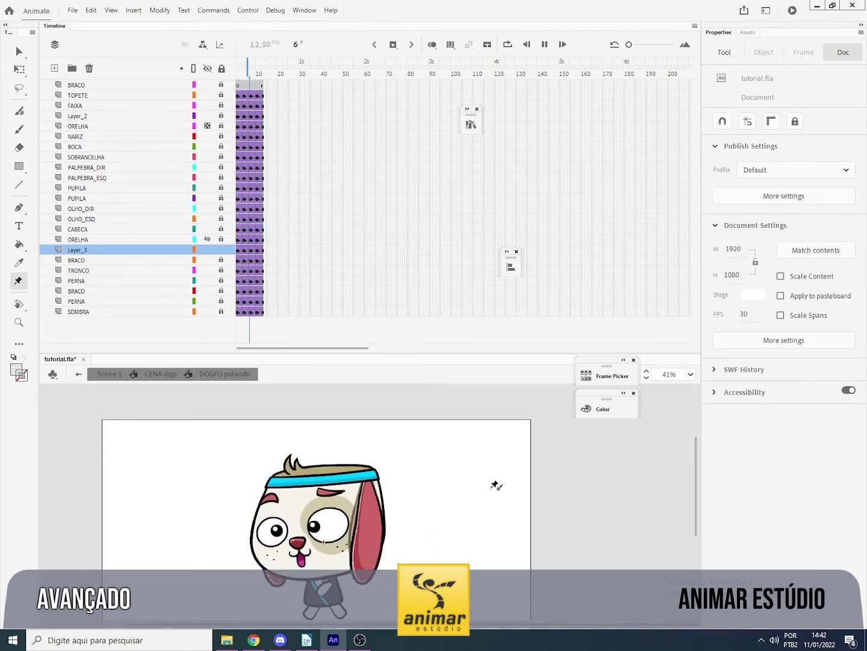
{"action": "key", "text": "Return"}
{"action": "left_click", "coordinate": [242, 70]}
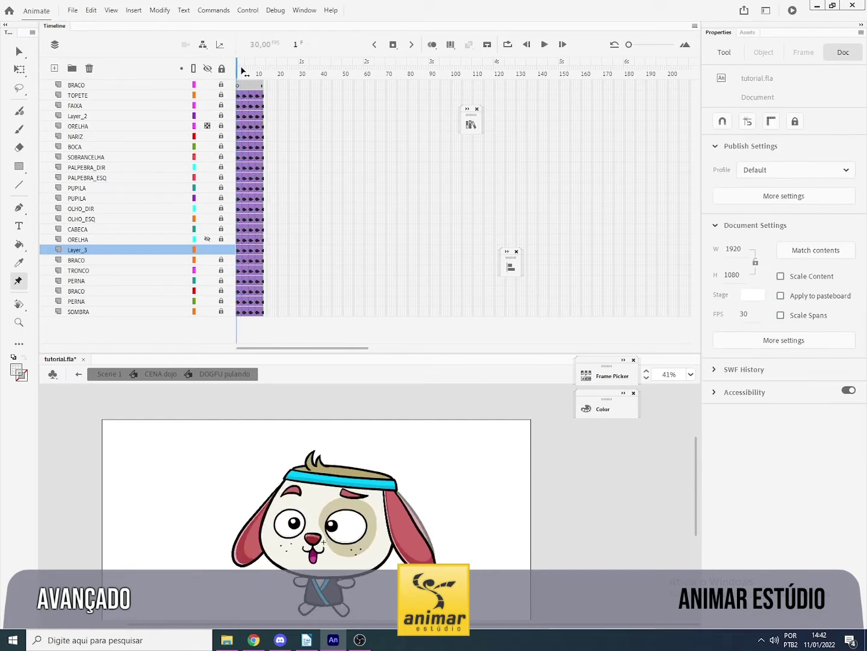
At frame 4, flare the Layer_3 ear tip a little farther outward, and step through the following frames to check the swing.
{"action": "left_click_drag", "start_coordinate": [241, 70], "coordinate": [244, 71]}
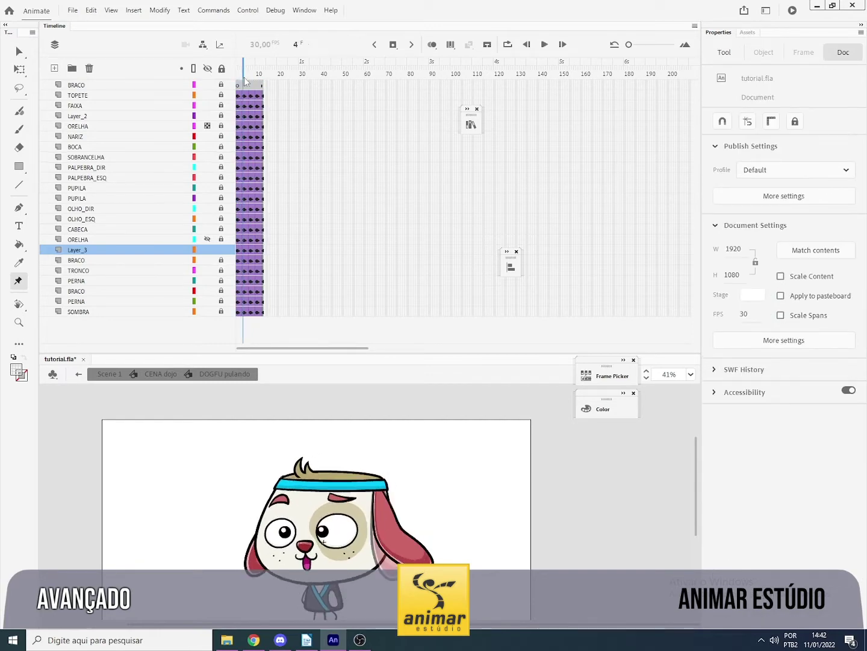
{"action": "left_click", "coordinate": [259, 565]}
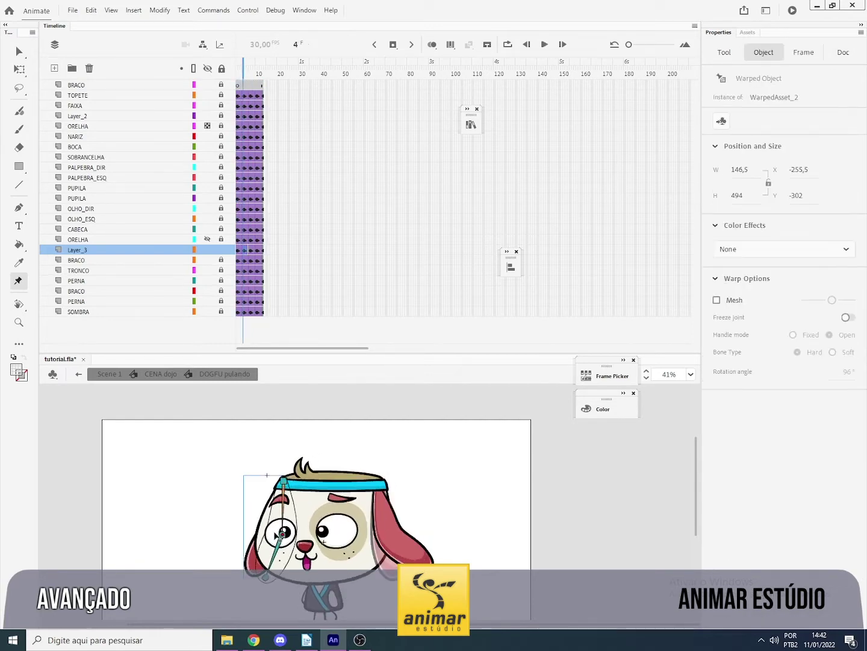
{"action": "left_click_drag", "start_coordinate": [276, 534], "coordinate": [271, 581]}
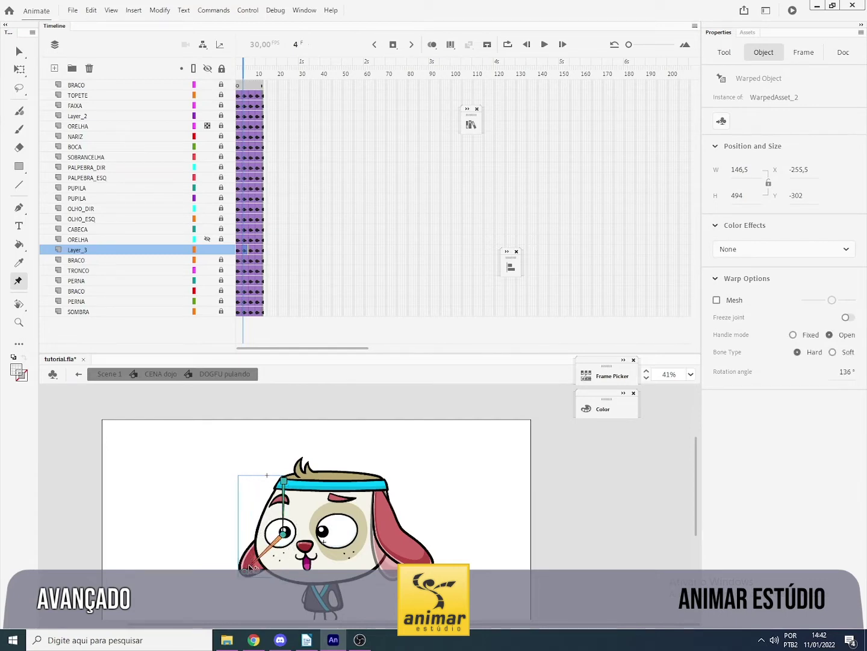
{"action": "key", "text": "."}
{"action": "key", "text": "."}
{"action": "key", "text": "."}
{"action": "key", "text": "."}
{"action": "key", "text": "."}
{"action": "key", "text": "."}
{"action": "key", "text": "."}
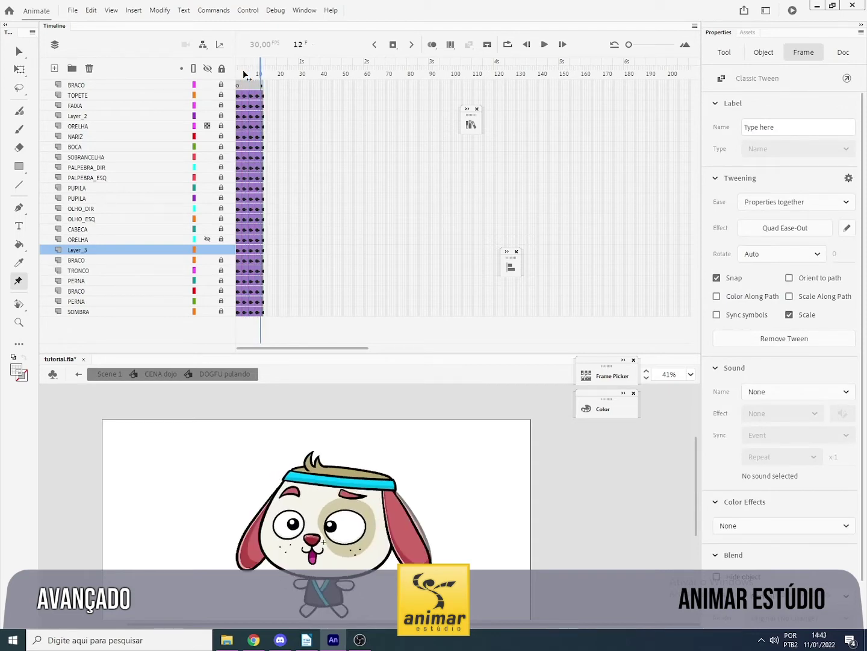
{"action": "key", "text": "."}
At frame 10, nudge the Layer_3 ear tip slightly downward and outward, and play back the full-color loop.
{"action": "left_click", "coordinate": [256, 250]}
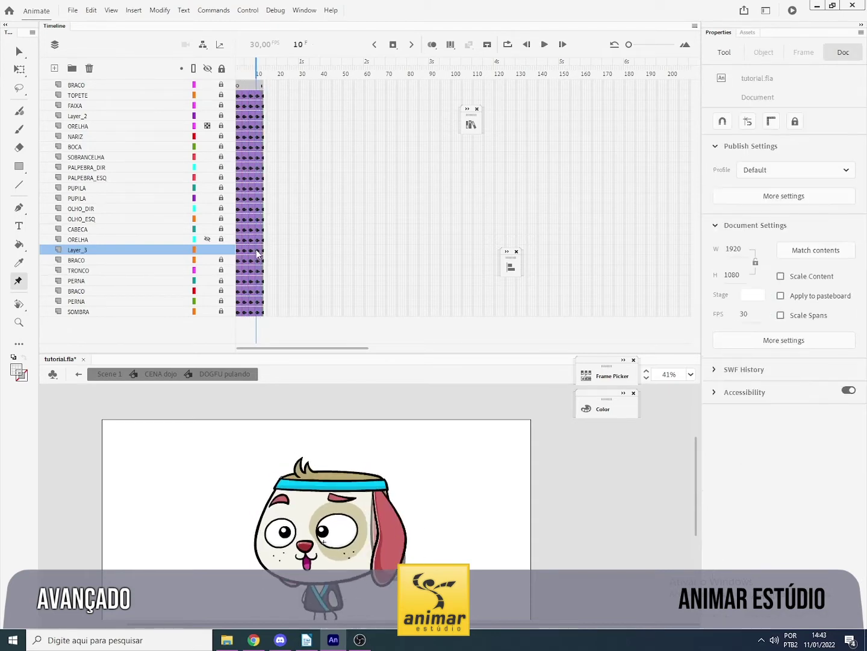
{"action": "left_click", "coordinate": [258, 253]}
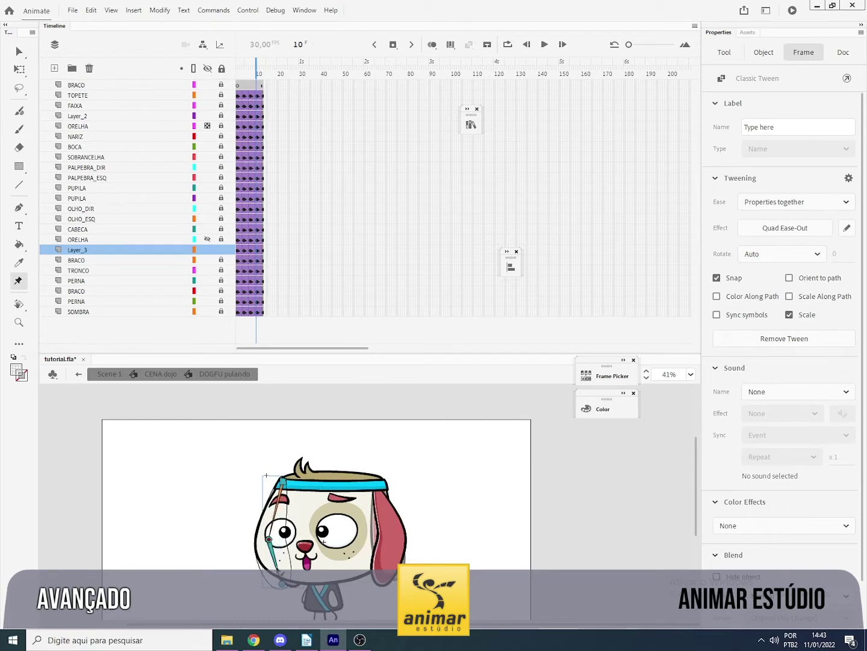
{"action": "left_click", "coordinate": [282, 583]}
{"action": "mouse_move", "coordinate": [282, 583]}
{"action": "left_mouse_down"}
{"action": "mouse_move", "coordinate": [271, 585]}
{"action": "mouse_move", "coordinate": [279, 590]}
{"action": "left_mouse_up"}
{"action": "key", "text": "Return"}
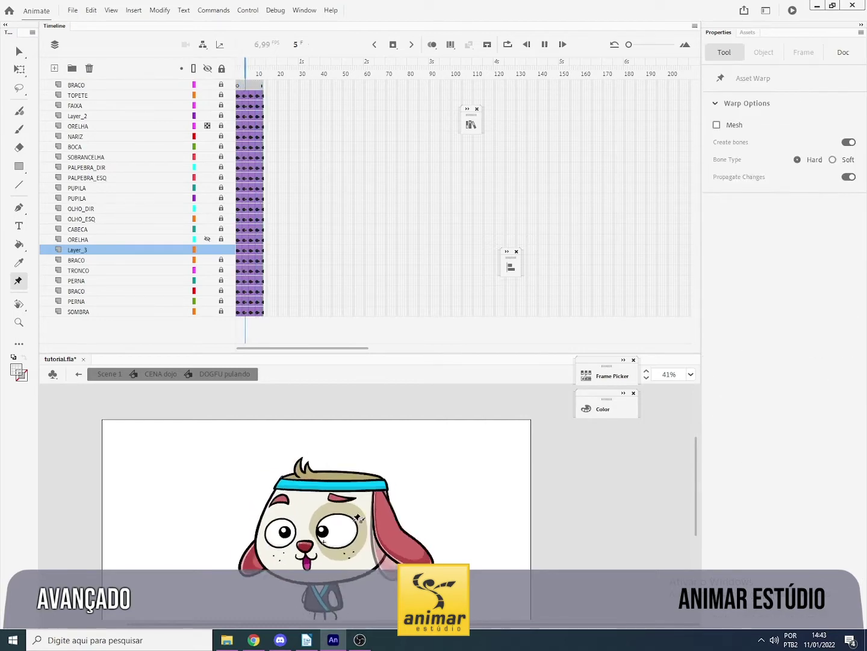
{"action": "key", "text": "Return"}
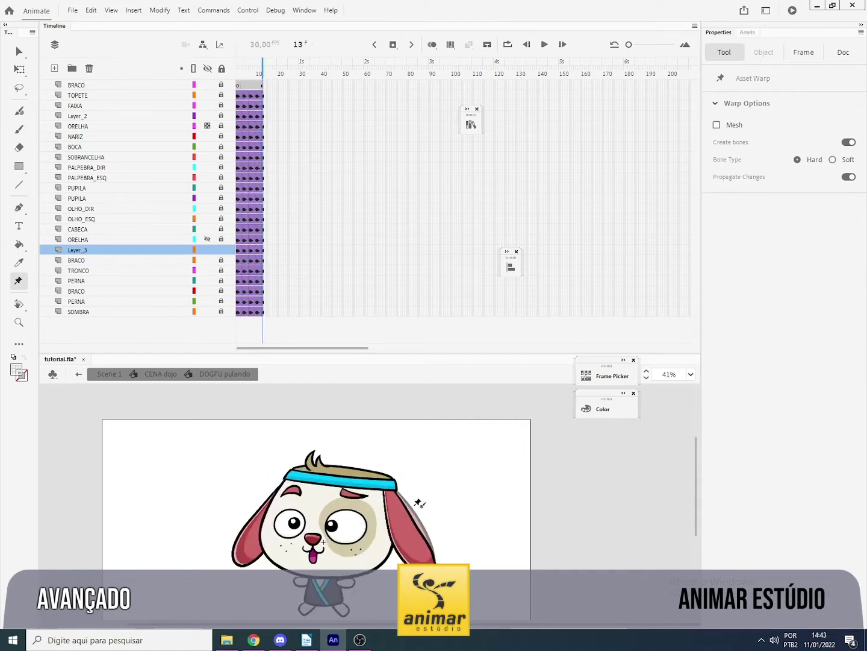
Replay the jump in the zoomed-out view, and delete the hidden original ORELHA layer directly above Layer_3.
{"action": "key", "text": "z"}
{"action": "left_click", "coordinate": [421, 546], "text": "alt"}
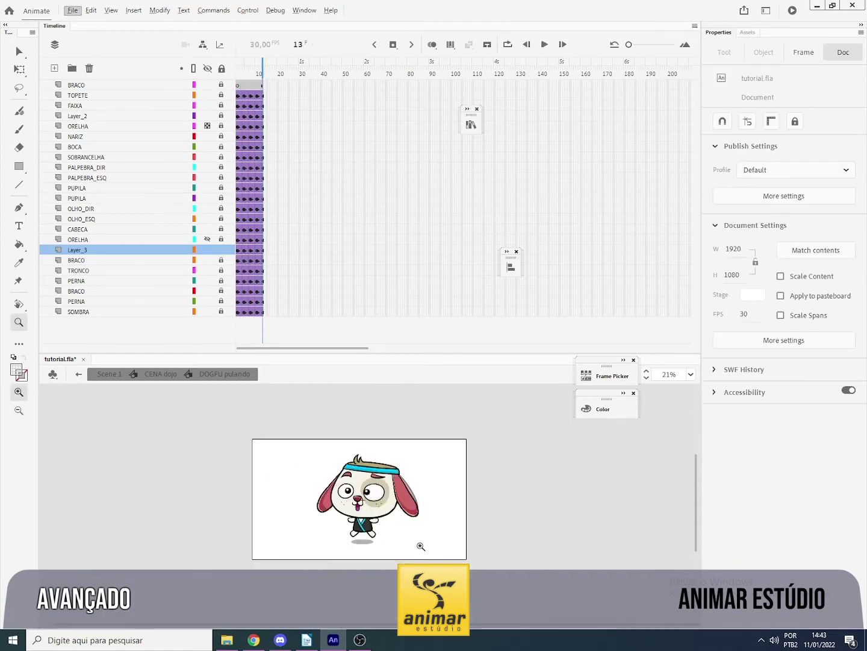
{"action": "left_click", "coordinate": [208, 240]}
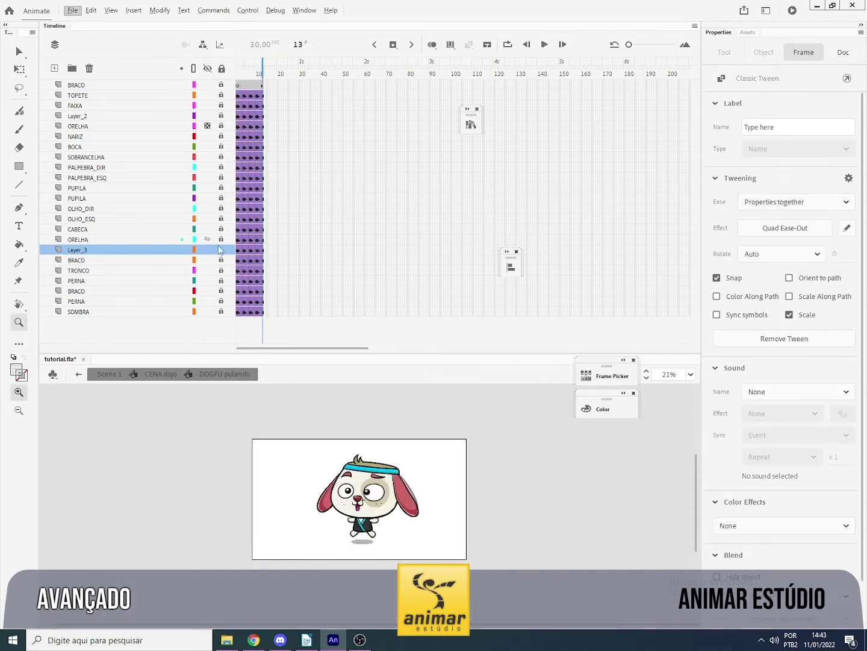
{"action": "left_click", "coordinate": [157, 251]}
{"action": "left_click", "coordinate": [317, 193]}
{"action": "key", "text": "Return"}
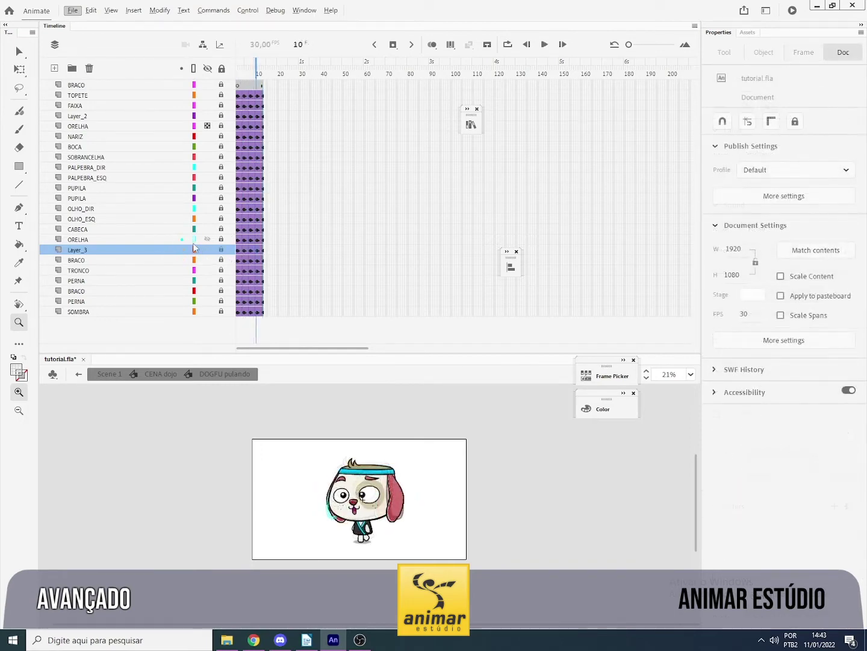
{"action": "left_click", "coordinate": [151, 242]}
{"action": "left_click", "coordinate": [90, 70]}
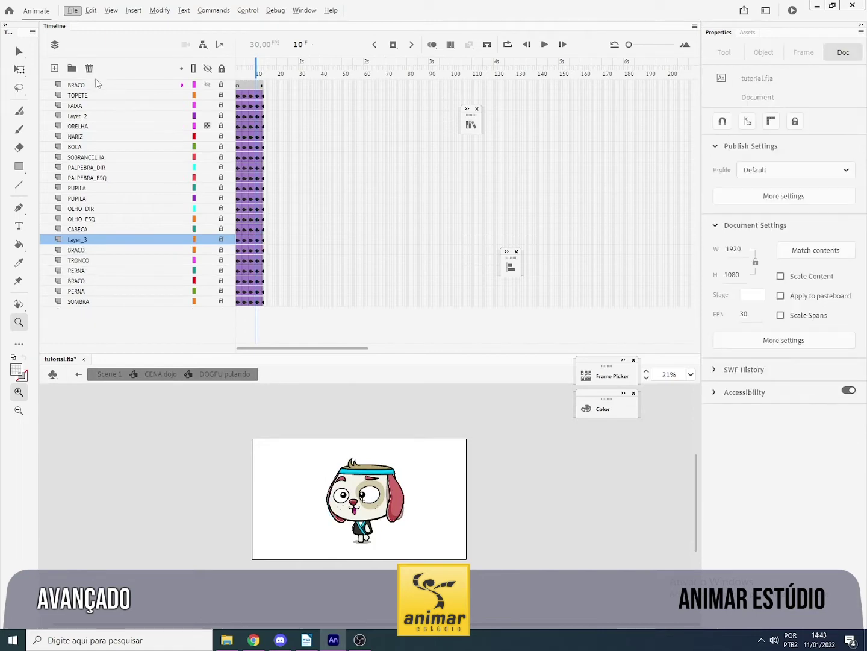
Delete the remaining original ORELHA layer above NARIZ, and play back the jump cycle with only the rigged ears.
{"action": "key", "text": "Return"}
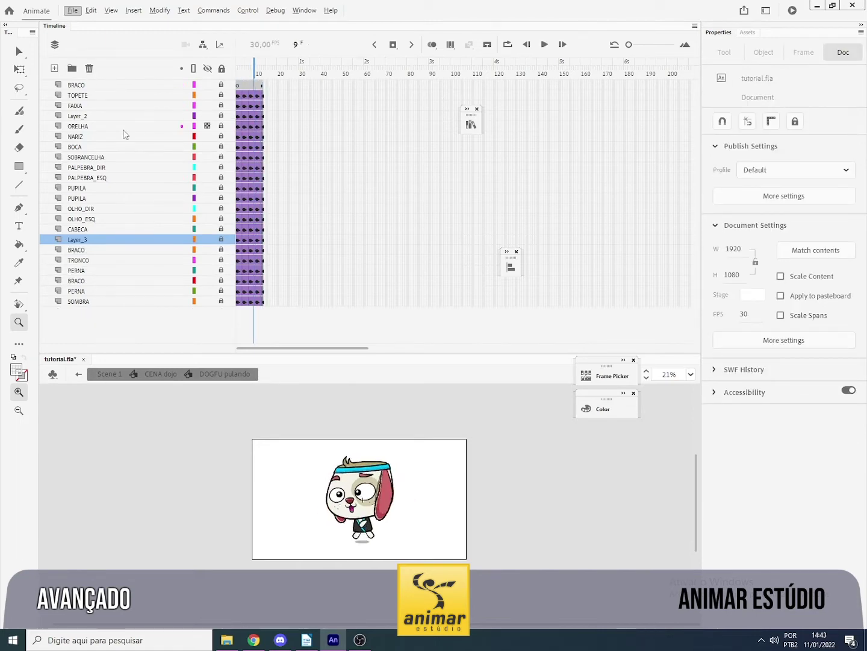
{"action": "left_click", "coordinate": [123, 129]}
{"action": "key", "text": "Delete"}
{"action": "key", "text": "v"}
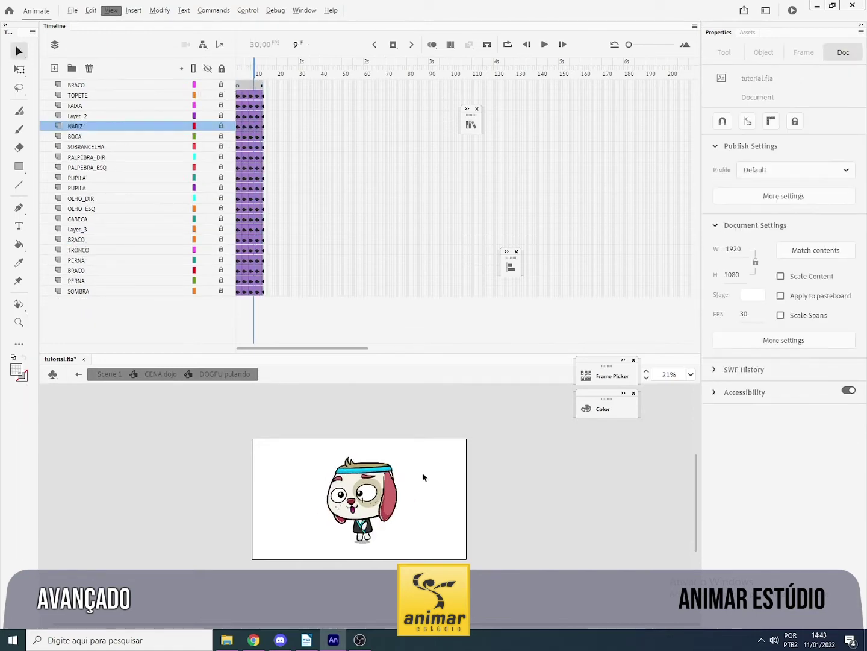
{"action": "key", "text": "Return"}
{"action": "key", "text": "Return"}
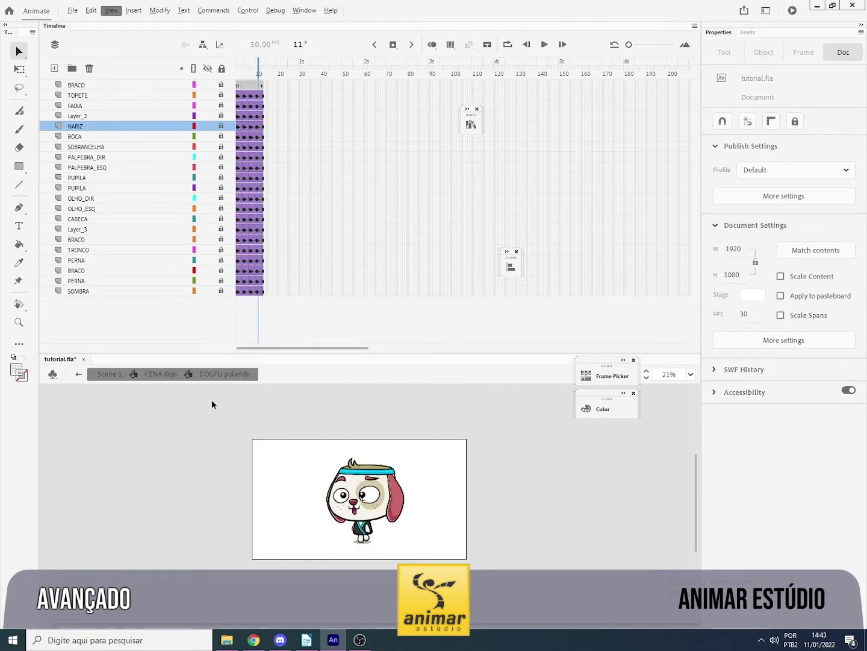
Return to CENA dojo and play back the scene, checking the dog's ear movement alone and against the background in Scene 1.
{"action": "left_click", "coordinate": [165, 376]}
{"action": "left_click_drag", "start_coordinate": [361, 76], "coordinate": [348, 75]}
{"action": "key", "text": "Return"}
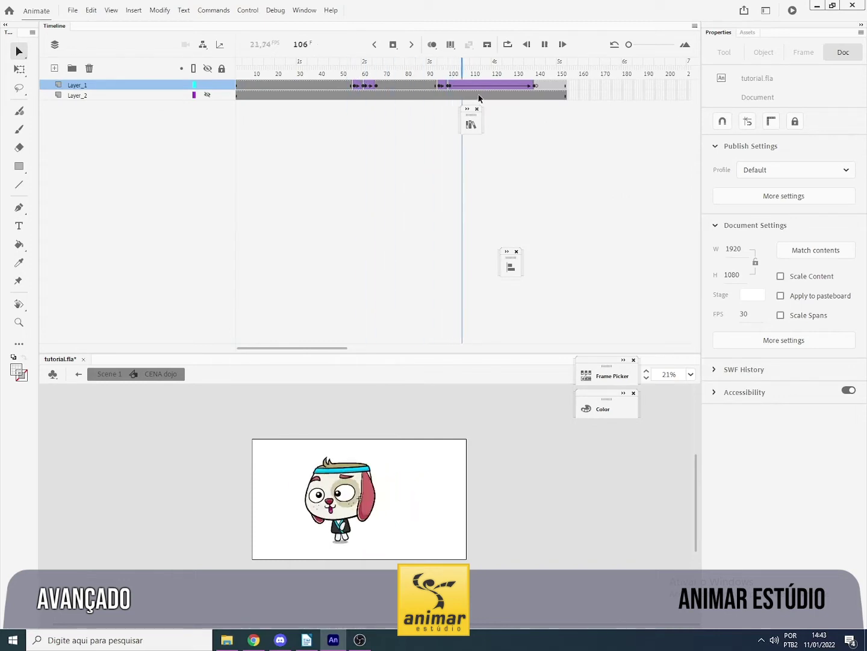
{"action": "key", "text": "Return"}
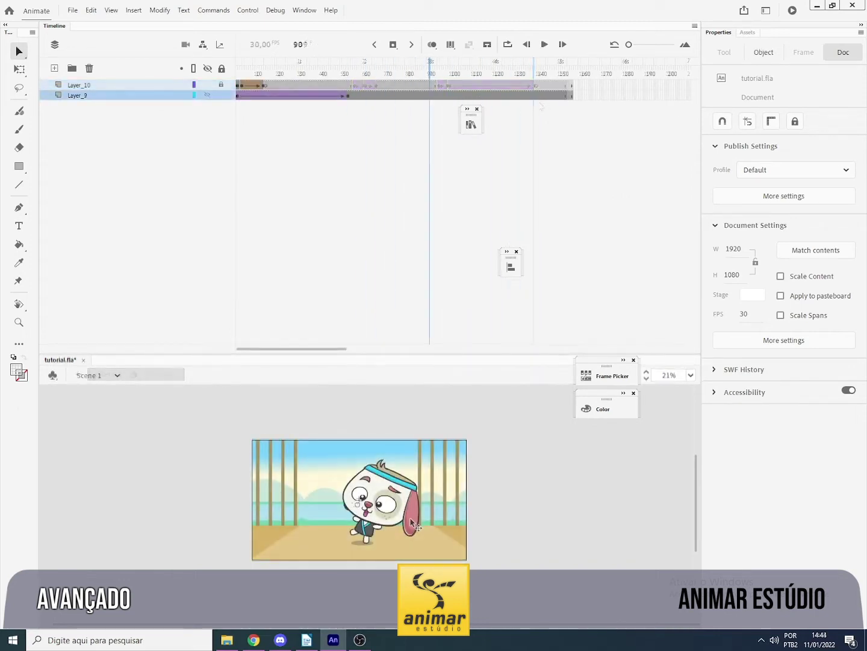
{"action": "left_click", "coordinate": [414, 524]}
{"action": "double_click", "coordinate": [412, 523]}
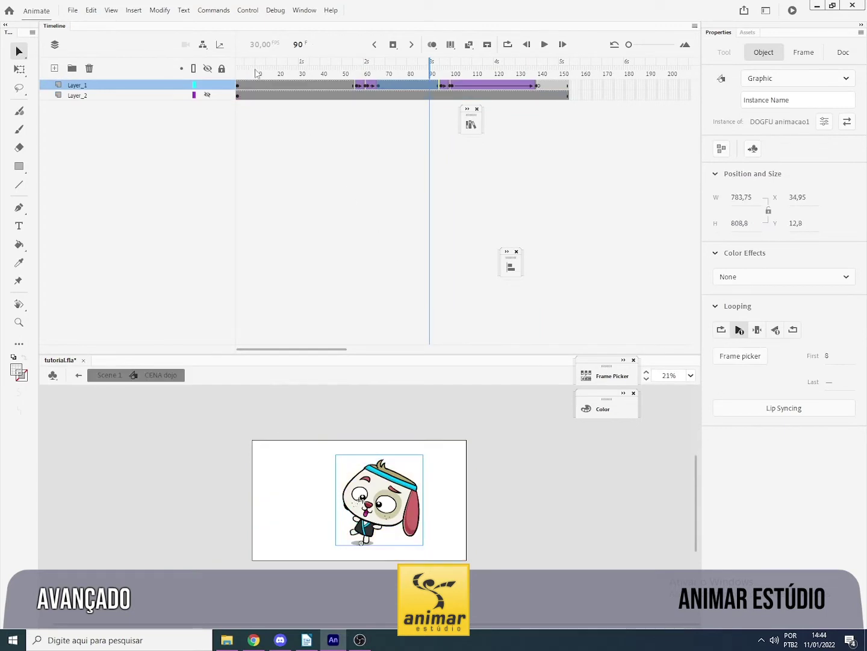
{"action": "key", "text": "shift+comma"}
{"action": "key", "text": "Return"}
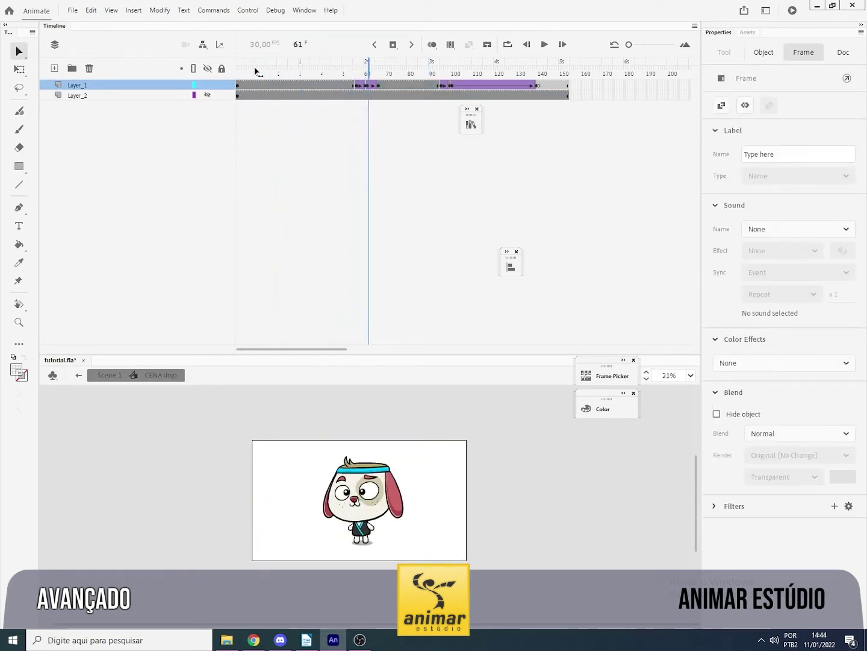
{"action": "key", "text": "Return"}
Show the Layer_2 dojo background, and frame the sitting dog at frame 37 in an enlarged stage area.
{"action": "left_click", "coordinate": [208, 95]}
{"action": "left_click_drag", "start_coordinate": [277, 70], "coordinate": [304, 70]}
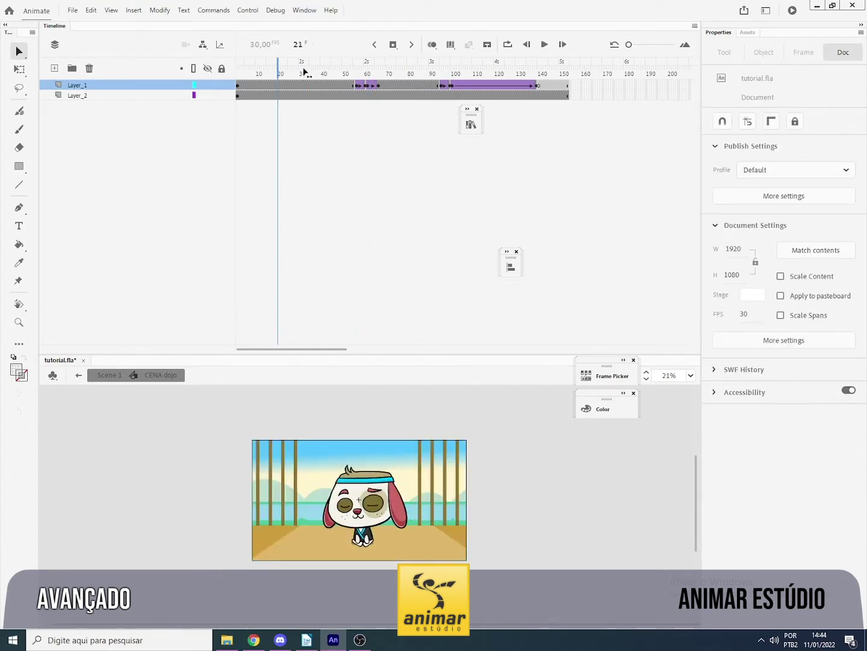
{"action": "left_click", "coordinate": [318, 88]}
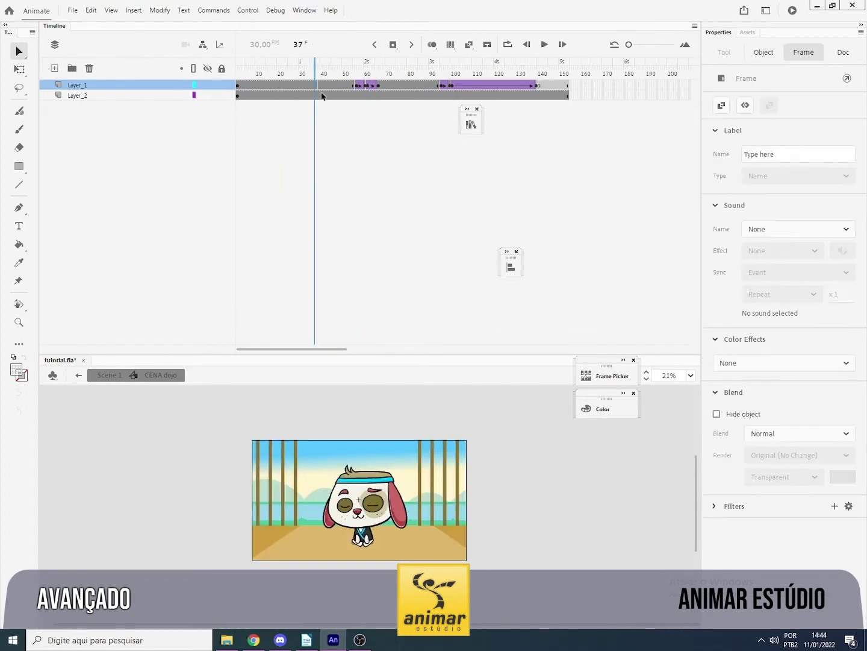
{"action": "left_click", "coordinate": [369, 530]}
{"action": "key", "text": "z"}
{"action": "left_click", "coordinate": [371, 533]}
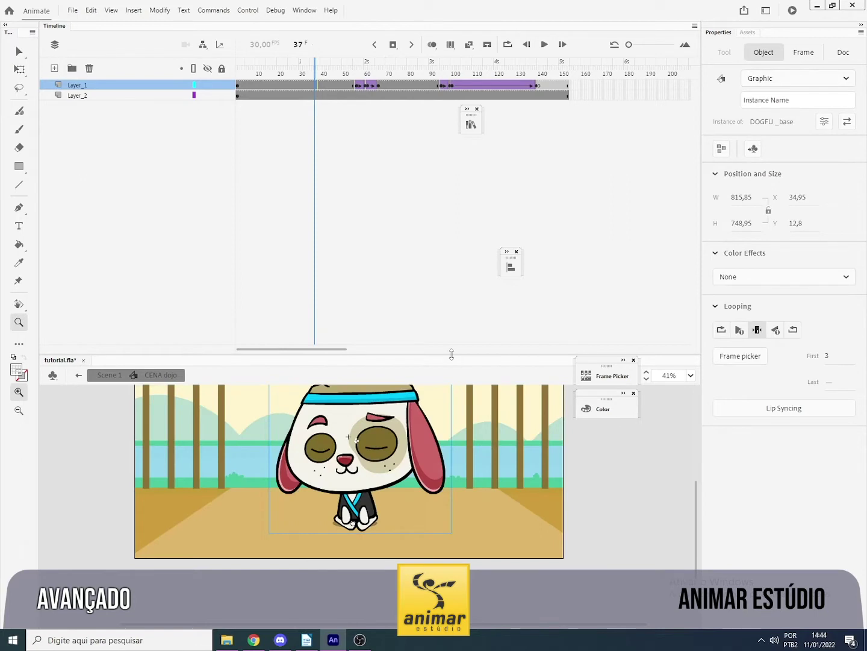
{"action": "left_click_drag", "start_coordinate": [459, 306], "coordinate": [460, 283]}
{"action": "left_click_drag", "start_coordinate": [416, 461], "coordinate": [363, 524]}
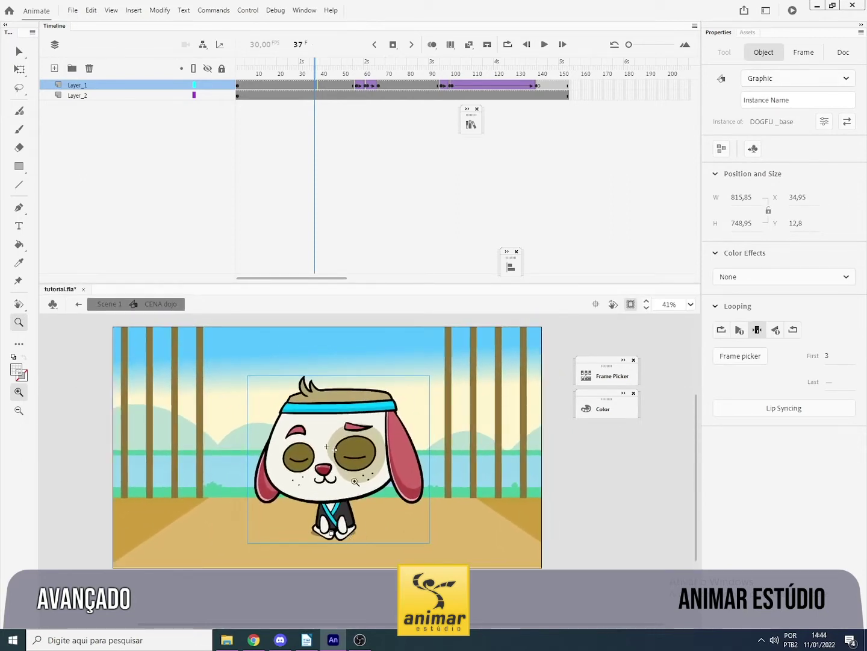
Add a Glow filter to Layer_1's first keyframe with color #FFFF66, blur 129 and strength 240%.
{"action": "left_click", "coordinate": [357, 177]}
{"action": "left_click", "coordinate": [239, 87]}
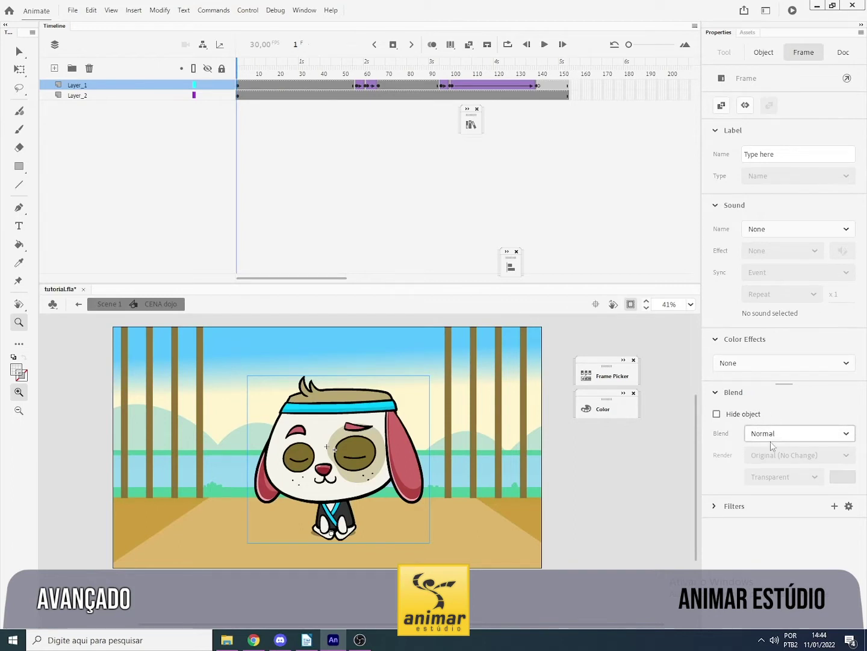
{"action": "left_click", "coordinate": [834, 507]}
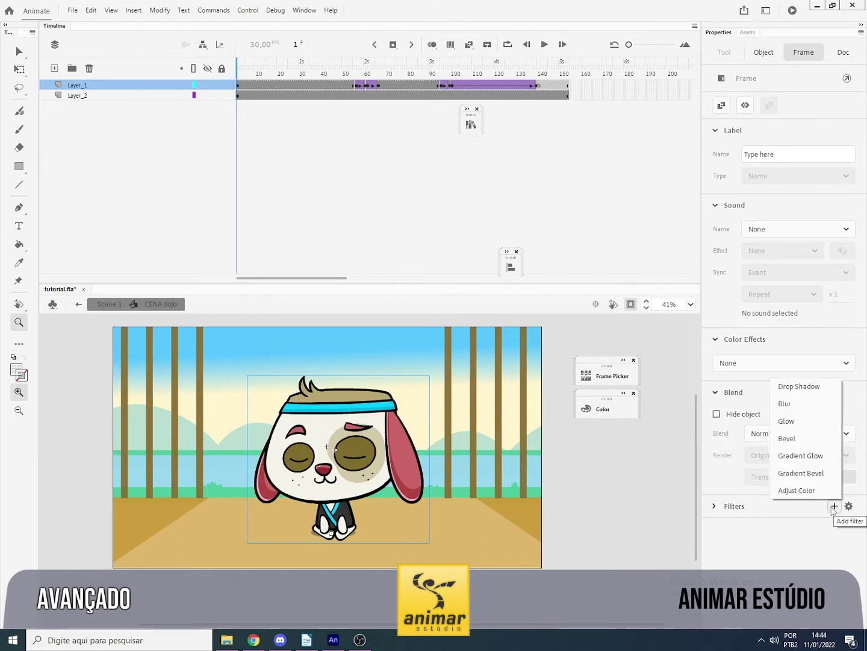
{"action": "left_click", "coordinate": [789, 421]}
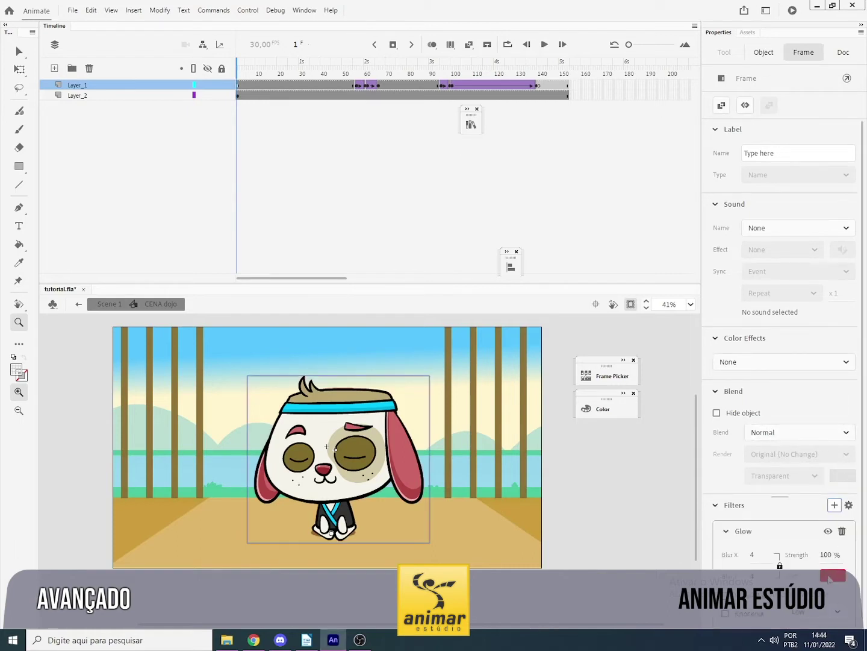
{"action": "left_click", "coordinate": [831, 576]}
{"action": "left_click", "coordinate": [798, 529]}
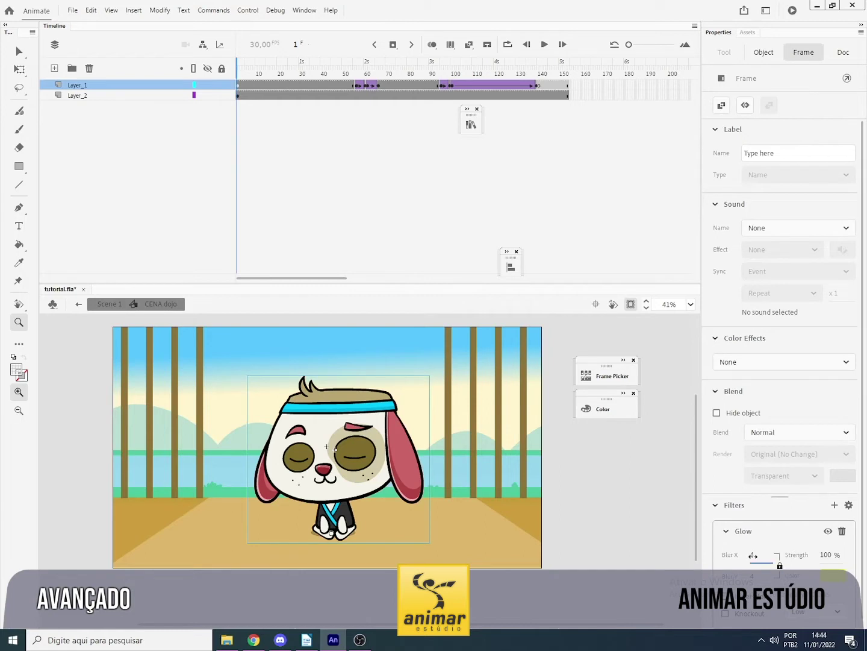
{"action": "left_click_drag", "start_coordinate": [753, 555], "coordinate": [832, 560]}
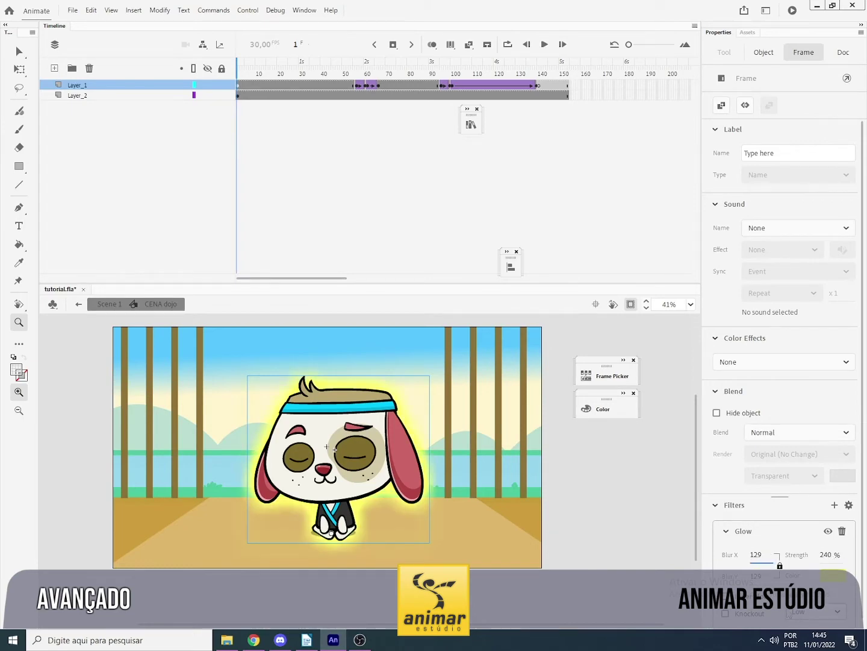
Try a paler cream glow color on Layer_1's opening span, and restore the bright yellow.
{"action": "mouse_move", "coordinate": [240, 73]}
{"action": "left_mouse_down"}
{"action": "mouse_move", "coordinate": [301, 73]}
{"action": "mouse_move", "coordinate": [241, 73]}
{"action": "left_mouse_up"}
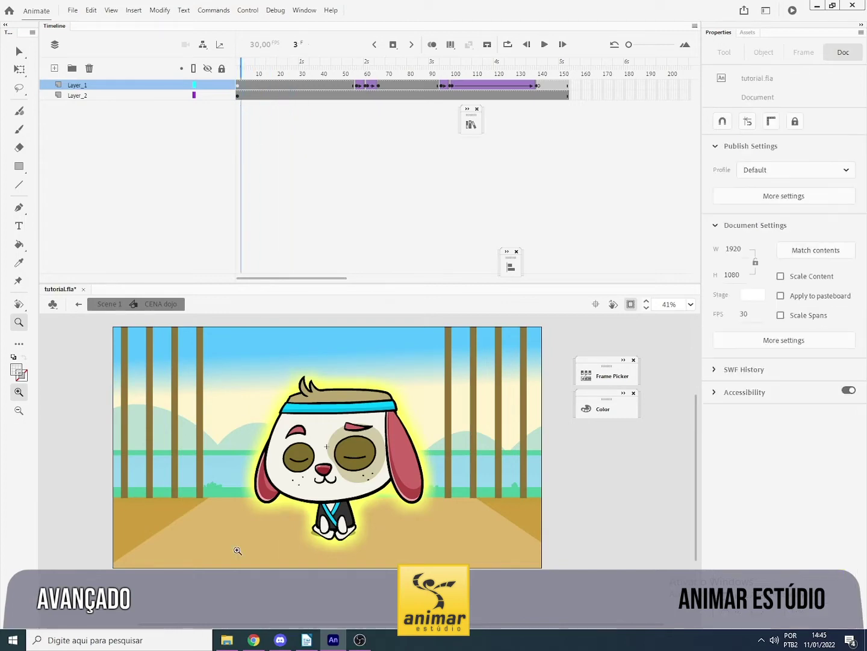
{"action": "left_click", "coordinate": [247, 85]}
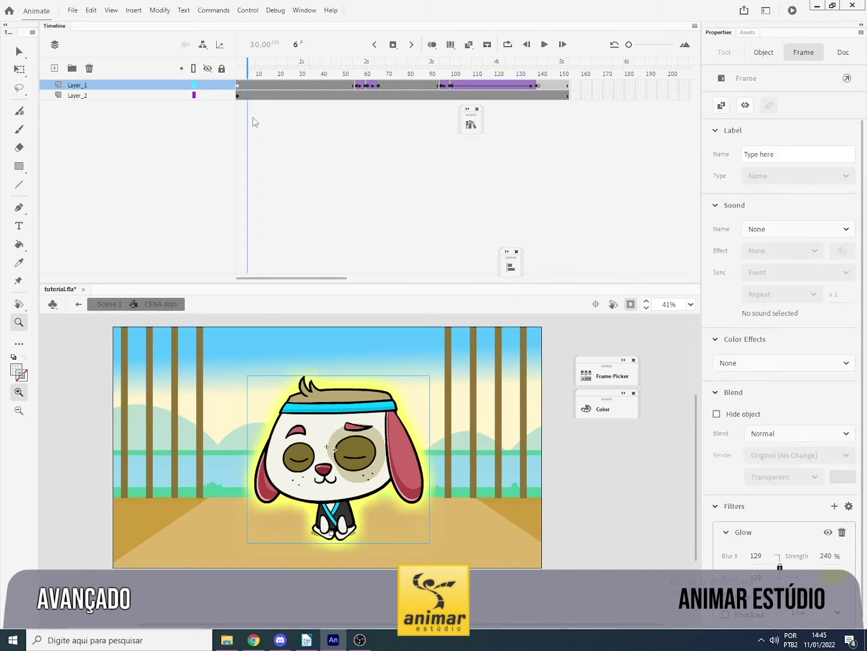
{"action": "left_click", "coordinate": [833, 580]}
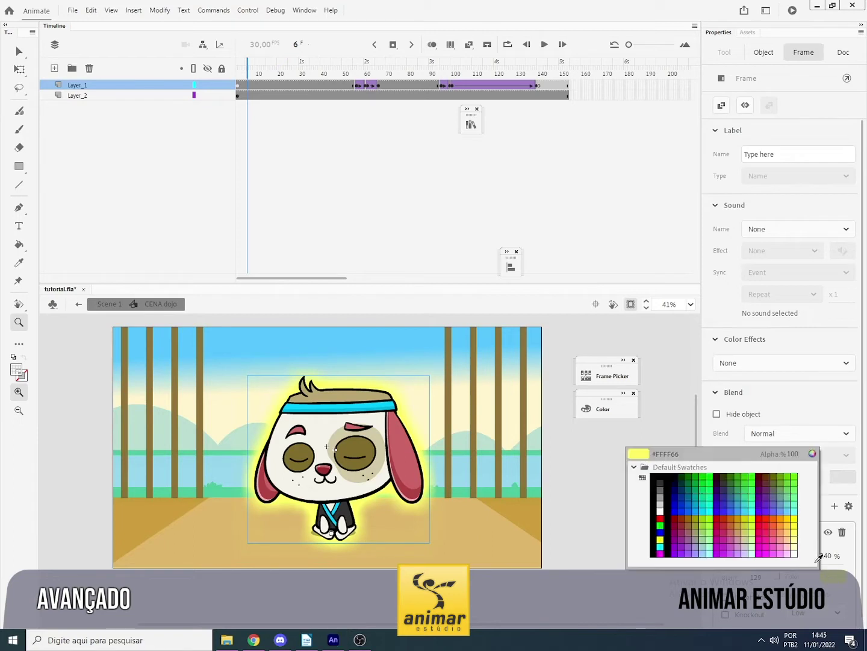
{"action": "left_click", "coordinate": [795, 550]}
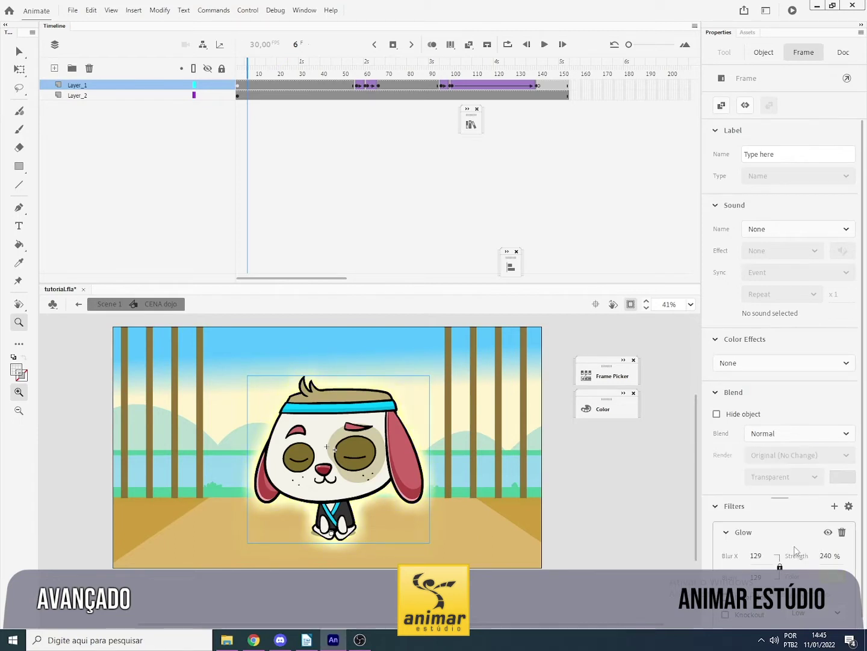
{"action": "left_click", "coordinate": [837, 581]}
{"action": "left_click", "coordinate": [800, 526]}
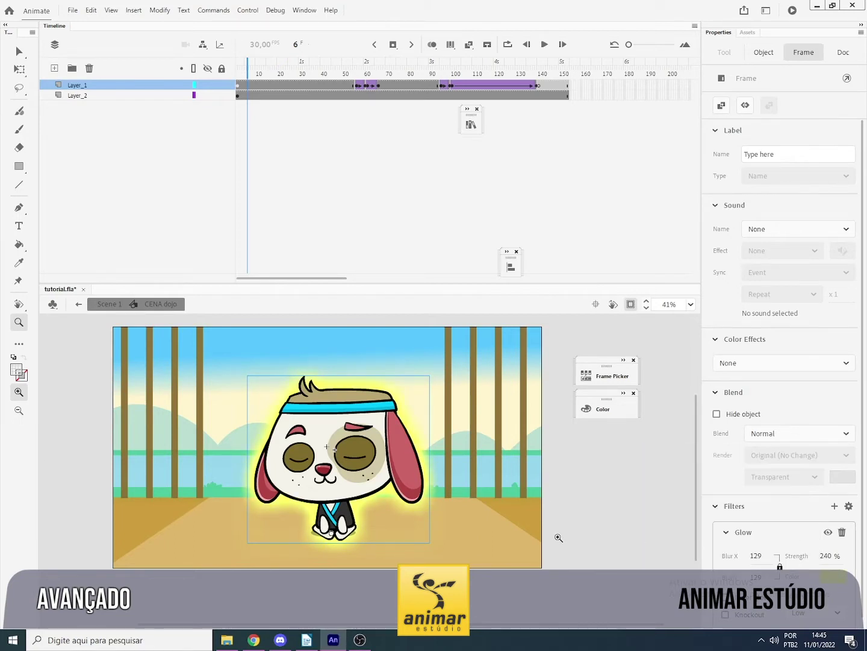
Insert a Layer_1 keyframe at frame 12, and set its Glow blur to 255 and its color to white.
{"action": "left_click", "coordinate": [392, 196]}
{"action": "left_click", "coordinate": [250, 75]}
{"action": "left_click_drag", "start_coordinate": [251, 75], "coordinate": [310, 75]}
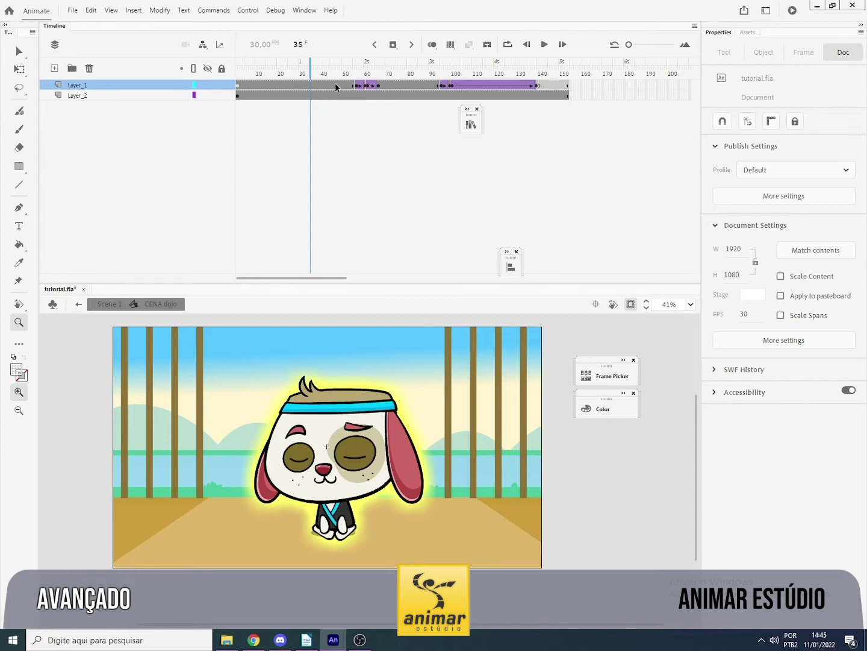
{"action": "left_click", "coordinate": [260, 85]}
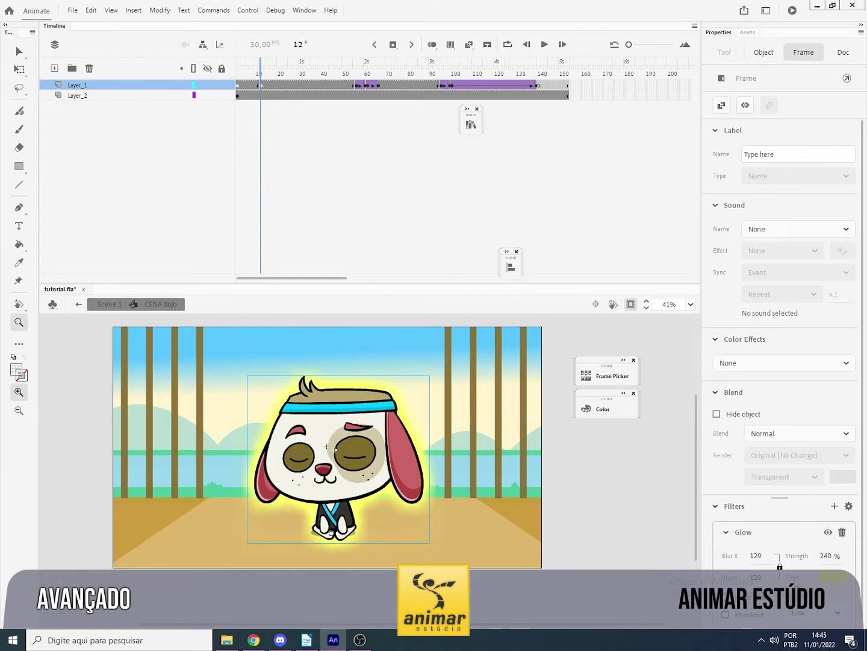
{"action": "left_click_drag", "start_coordinate": [755, 556], "coordinate": [756, 556]}
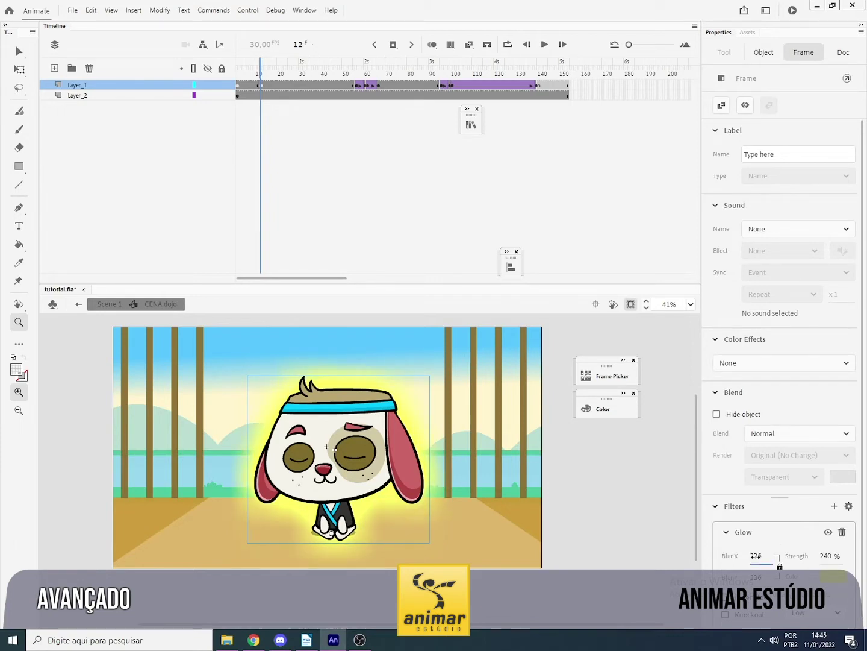
{"action": "left_click", "coordinate": [838, 580]}
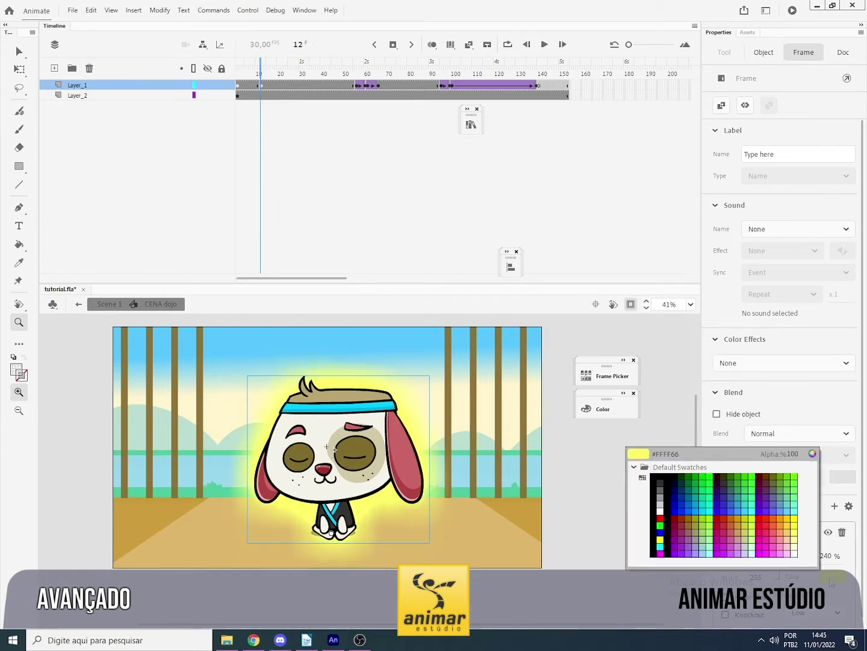
{"action": "left_click", "coordinate": [657, 515]}
Step back and forth through the opening frames to compare the yellow and white glow keyframes.
{"action": "key", "text": "comma"}
{"action": "key", "text": "comma"}
{"action": "key", "text": "comma"}
{"action": "key", "text": "comma"}
{"action": "key", "text": "comma"}
{"action": "key", "text": "comma"}
{"action": "key", "text": "comma"}
{"action": "key", "text": "comma"}
{"action": "key", "text": "comma"}
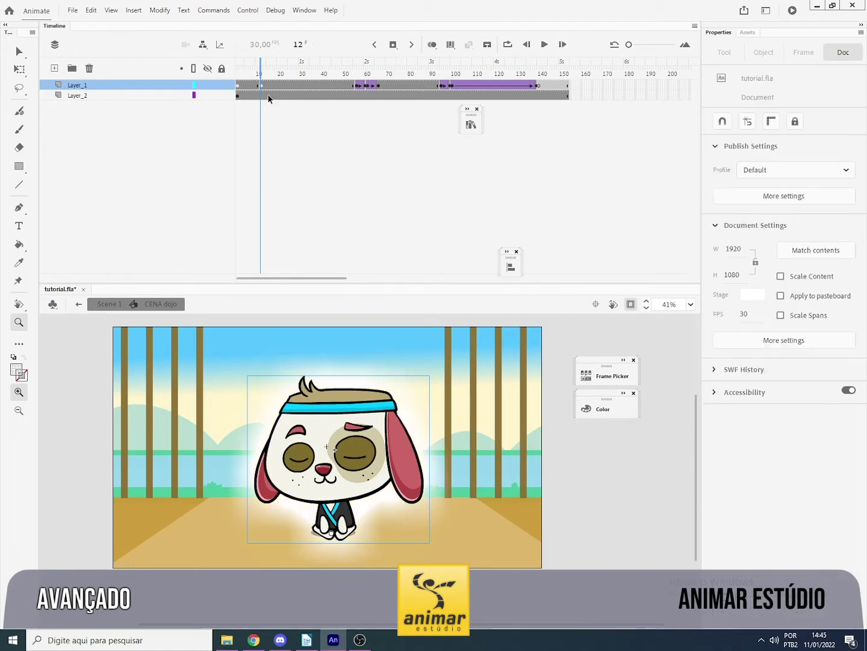
{"action": "key", "text": "period"}
{"action": "key", "text": "period"}
{"action": "key", "text": "period"}
{"action": "key", "text": "period"}
{"action": "key", "text": "period"}
{"action": "key", "text": "period"}
{"action": "key", "text": "period"}
{"action": "key", "text": "period"}
{"action": "key", "text": "period"}
{"action": "key", "text": "period"}
{"action": "left_click_drag", "start_coordinate": [255, 73], "coordinate": [265, 73]}
Create a classic tween on Layer_1 between the yellow glow keyframe at frame 1 and the white one at frame 12.
{"action": "left_click", "coordinate": [283, 95]}
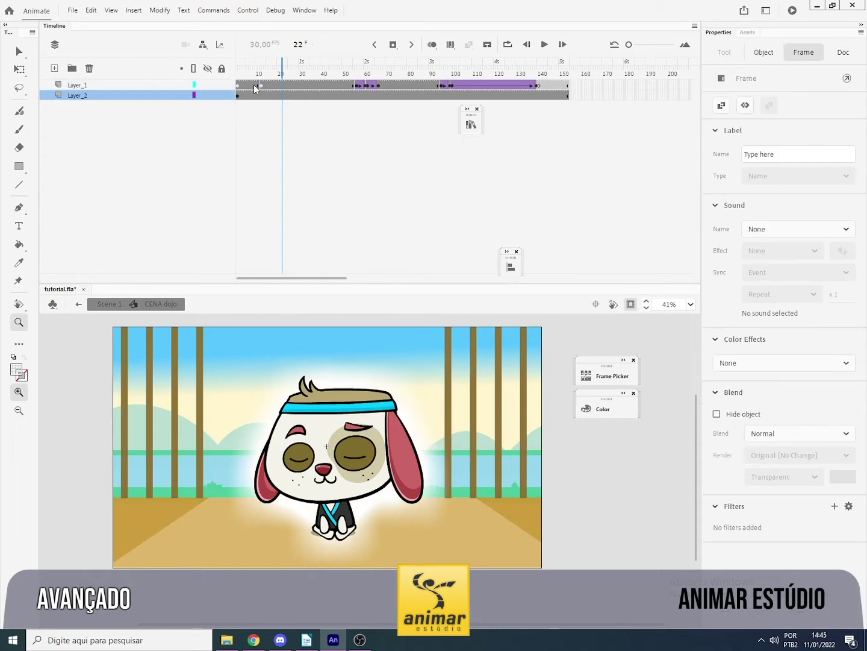
{"action": "right_click", "coordinate": [255, 86]}
{"action": "left_click", "coordinate": [283, 91]}
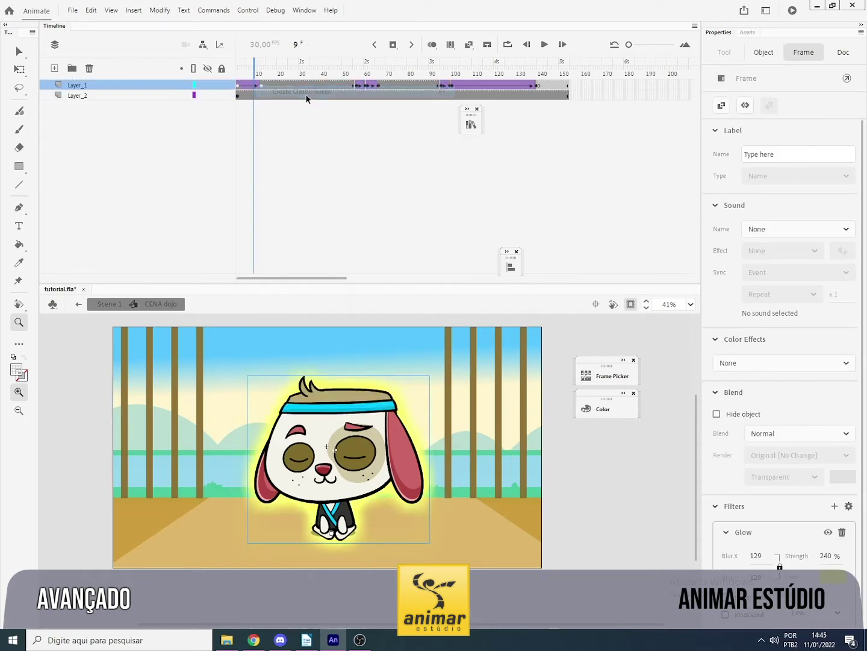
Step repeatedly through the tweened opening frames to examine the glow's change in color and size.
{"action": "left_click", "coordinate": [243, 74]}
{"action": "key", "text": "period"}
{"action": "key", "text": "period"}
{"action": "key", "text": "period"}
{"action": "key", "text": "period"}
{"action": "key", "text": "period"}
{"action": "key", "text": "period"}
{"action": "key", "text": "period"}
{"action": "key", "text": "period"}
{"action": "key", "text": "period"}
{"action": "key", "text": "period"}
{"action": "key", "text": "period"}
{"action": "key", "text": "period"}
{"action": "key", "text": "period"}
{"action": "key", "text": "period"}
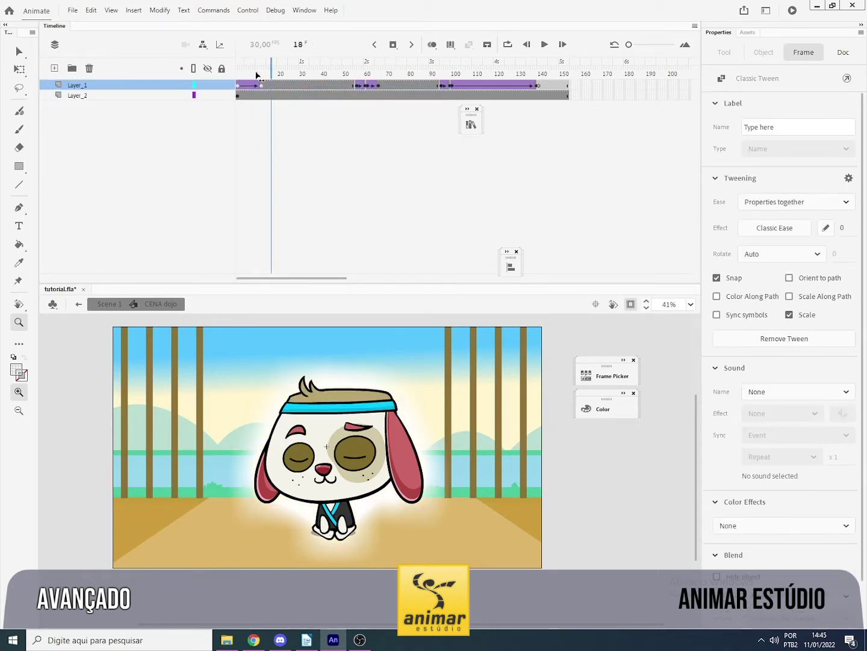
{"action": "key", "text": "comma"}
{"action": "key", "text": "comma"}
{"action": "key", "text": "comma"}
{"action": "key", "text": "comma"}
{"action": "key", "text": "comma"}
{"action": "key", "text": "comma"}
{"action": "key", "text": "comma"}
{"action": "key", "text": "comma"}
{"action": "key", "text": "comma"}
{"action": "key", "text": "comma"}
{"action": "key", "text": "comma"}
{"action": "key", "text": "comma"}
{"action": "key", "text": "period"}
{"action": "key", "text": "period"}
{"action": "key", "text": "period"}
{"action": "key", "text": "period"}
{"action": "key", "text": "period"}
{"action": "key", "text": "period"}
{"action": "key", "text": "period"}
{"action": "key", "text": "period"}
{"action": "key", "text": "comma"}
{"action": "key", "text": "comma"}
{"action": "key", "text": "comma"}
{"action": "key", "text": "comma"}
{"action": "key", "text": "comma"}
{"action": "key", "text": "comma"}
{"action": "key", "text": "comma"}
{"action": "key", "text": "comma"}
{"action": "key", "text": "period"}
{"action": "key", "text": "period"}
{"action": "key", "text": "period"}
{"action": "key", "text": "period"}
{"action": "key", "text": "period"}
{"action": "key", "text": "period"}
{"action": "key", "text": "period"}
{"action": "key", "text": "period"}
{"action": "key", "text": "period"}
{"action": "key", "text": "period"}
{"action": "key", "text": "period"}
{"action": "key", "text": "period"}
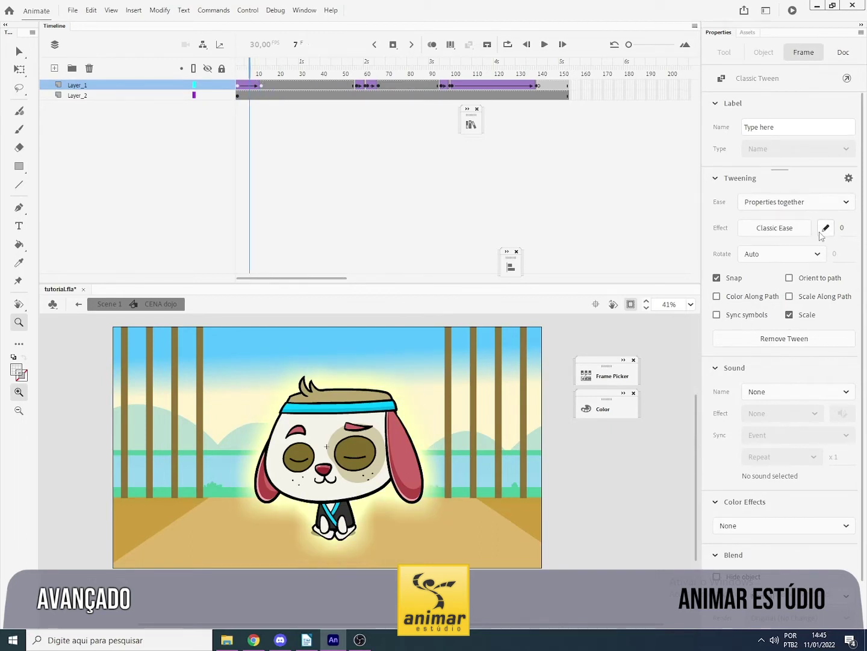
Apply a wavy custom ease to Layer_1's first tween, with points at about 41%, 17%, 74% and 55%, and play it.
{"action": "left_click", "coordinate": [801, 231]}
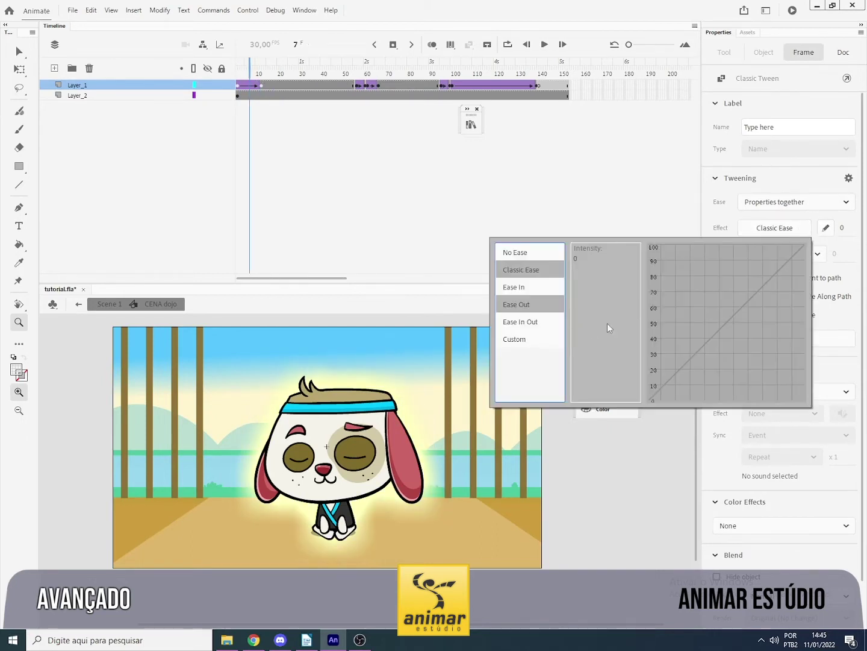
{"action": "left_click", "coordinate": [826, 228]}
{"action": "left_click_drag", "start_coordinate": [331, 372], "coordinate": [325, 326]}
{"action": "left_click_drag", "start_coordinate": [379, 304], "coordinate": [390, 366]}
{"action": "left_click_drag", "start_coordinate": [452, 328], "coordinate": [440, 274]}
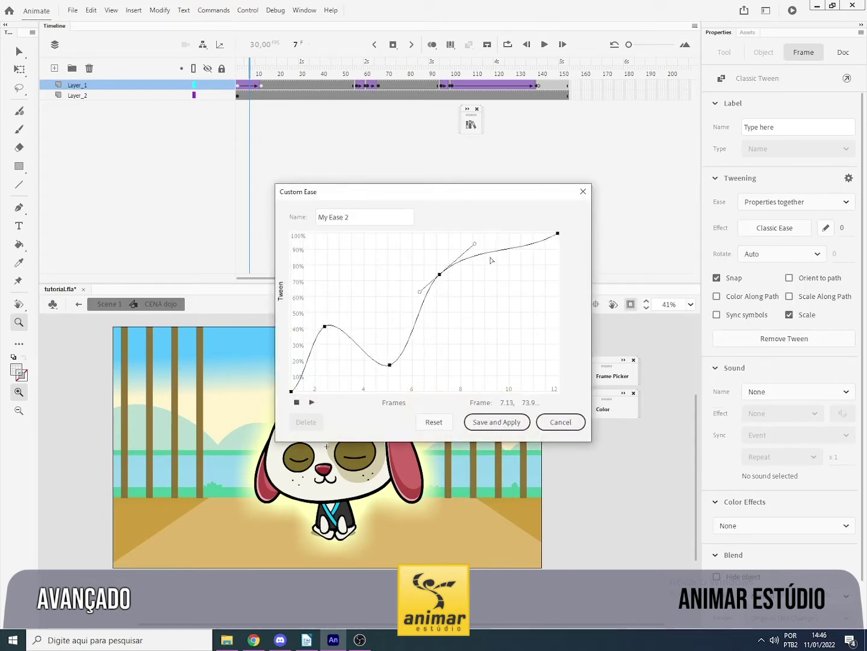
{"action": "left_click_drag", "start_coordinate": [491, 259], "coordinate": [507, 304]}
{"action": "left_click", "coordinate": [497, 422]}
{"action": "left_click", "coordinate": [248, 72]}
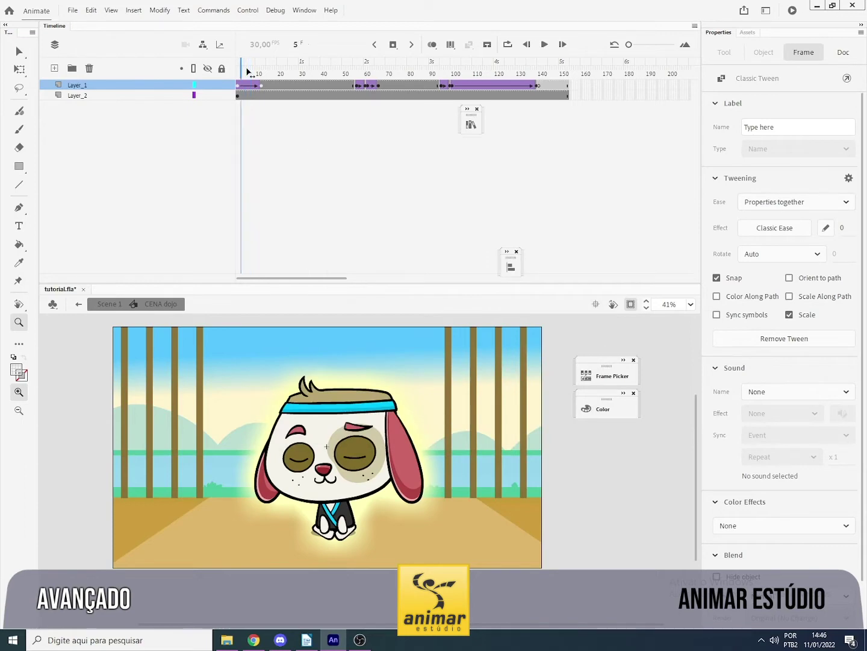
{"action": "key", "text": "Return"}
Insert a Layer_1 keyframe at frame 37 and clear the one at frame 12 to extend the glow tween.
{"action": "left_click", "coordinate": [300, 87]}
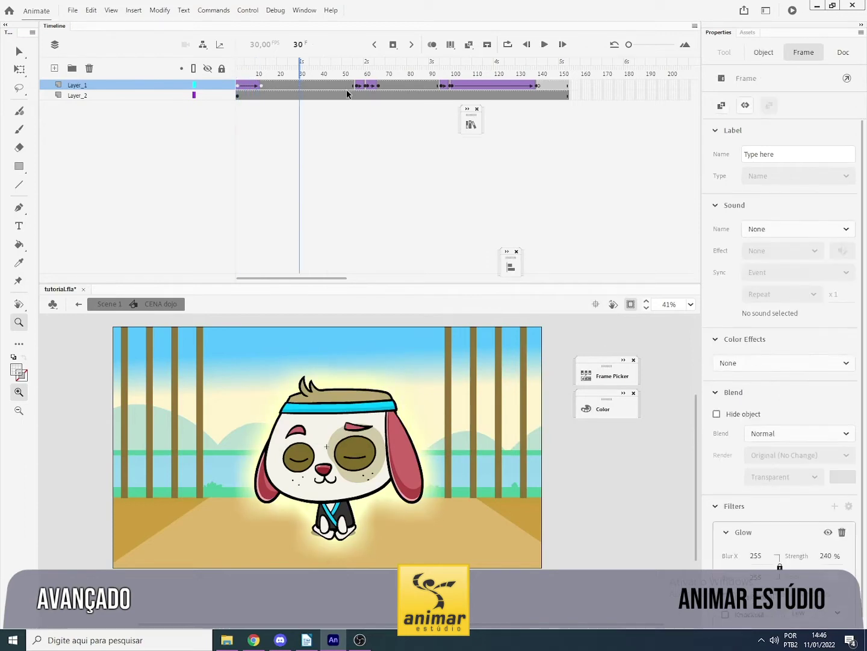
{"action": "left_click", "coordinate": [314, 85]}
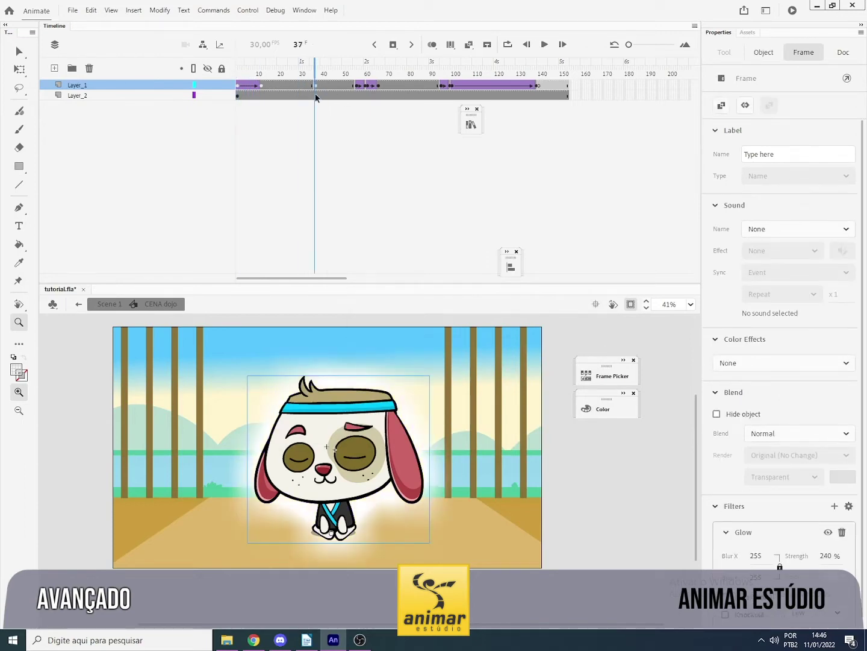
{"action": "left_click", "coordinate": [261, 85]}
{"action": "key", "text": "shift+F6"}
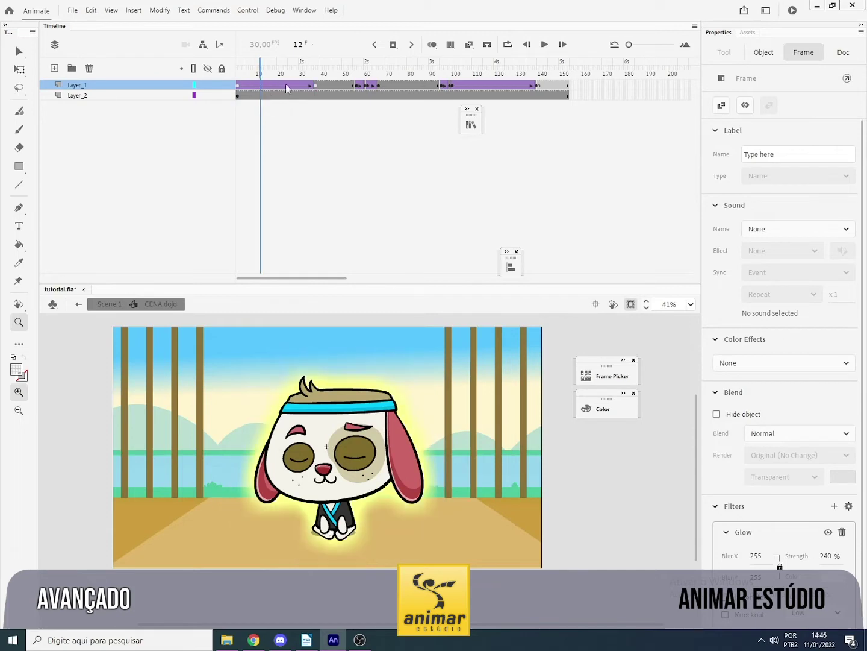
Strengthen the glow tween's custom ease, moving its inner points to about 69%, 10%, 88% and 26%.
{"action": "left_click", "coordinate": [287, 85]}
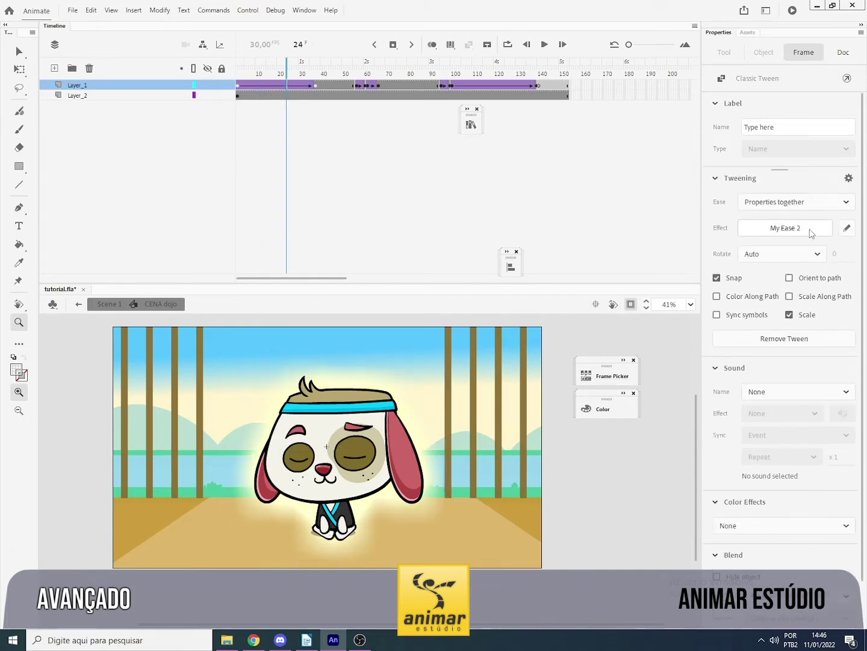
{"action": "left_click", "coordinate": [848, 228]}
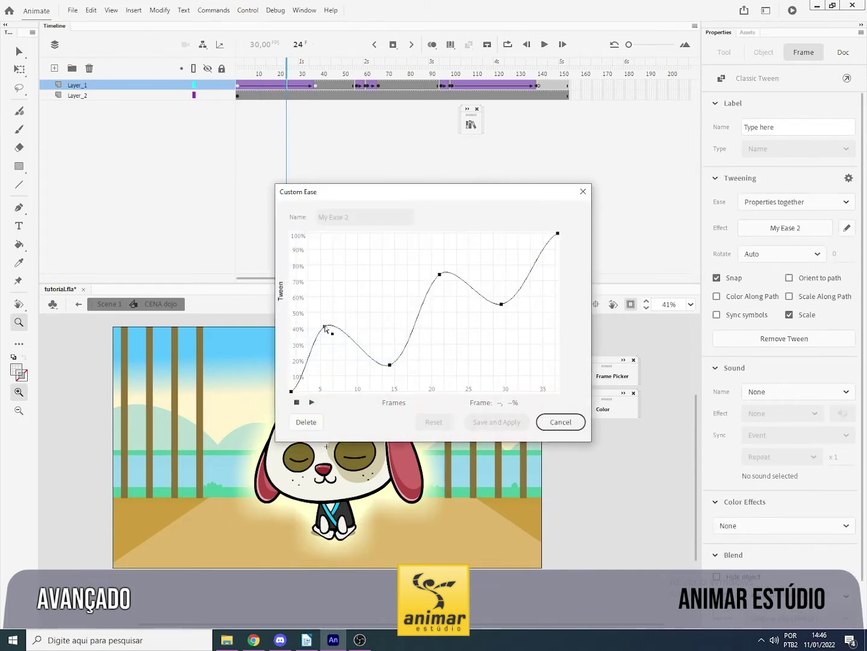
{"action": "left_click_drag", "start_coordinate": [325, 329], "coordinate": [325, 282]}
{"action": "left_click_drag", "start_coordinate": [390, 365], "coordinate": [391, 376]}
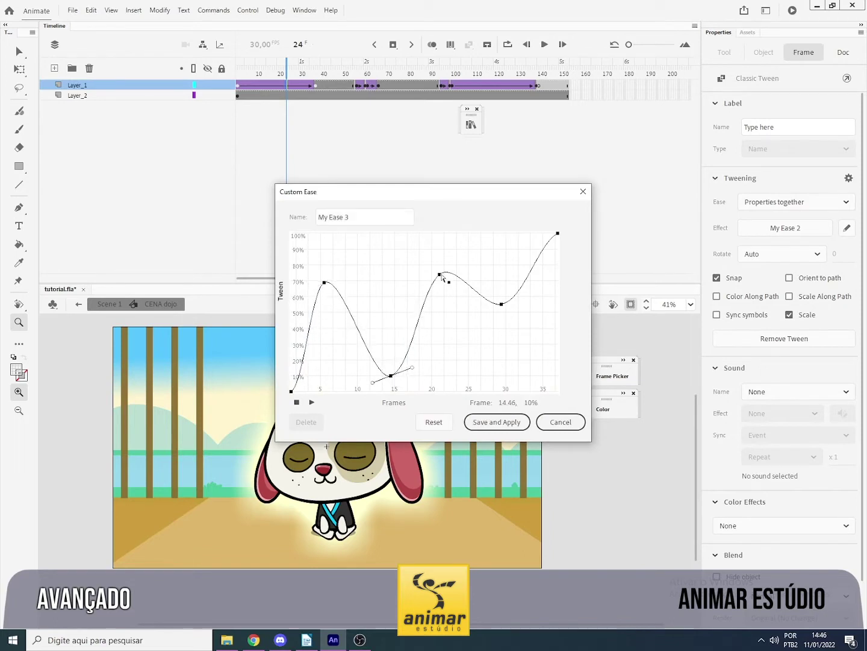
{"action": "left_click_drag", "start_coordinate": [443, 277], "coordinate": [433, 253]}
{"action": "left_click_drag", "start_coordinate": [502, 304], "coordinate": [509, 350]}
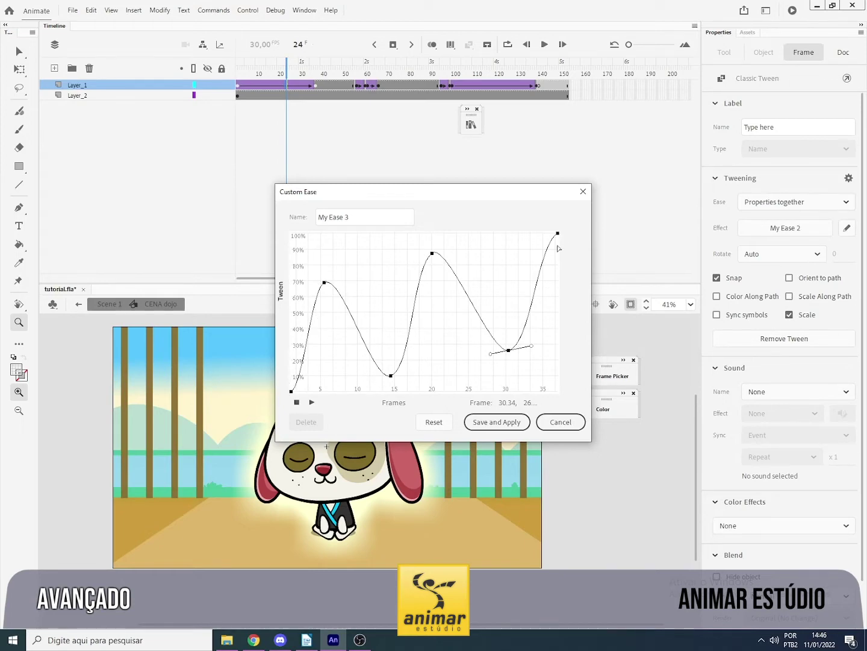
{"action": "left_click", "coordinate": [509, 425]}
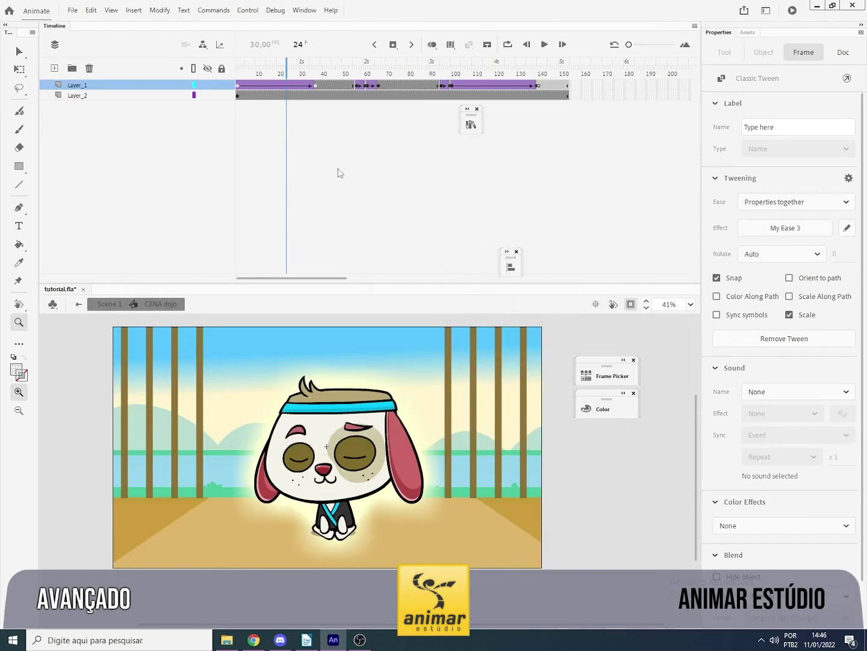
Play the opening frames of the dojo animation, including a closer view of the dog, to examine the pulsing glow.
{"action": "left_click_drag", "start_coordinate": [269, 70], "coordinate": [236, 70]}
{"action": "key", "text": "Return"}
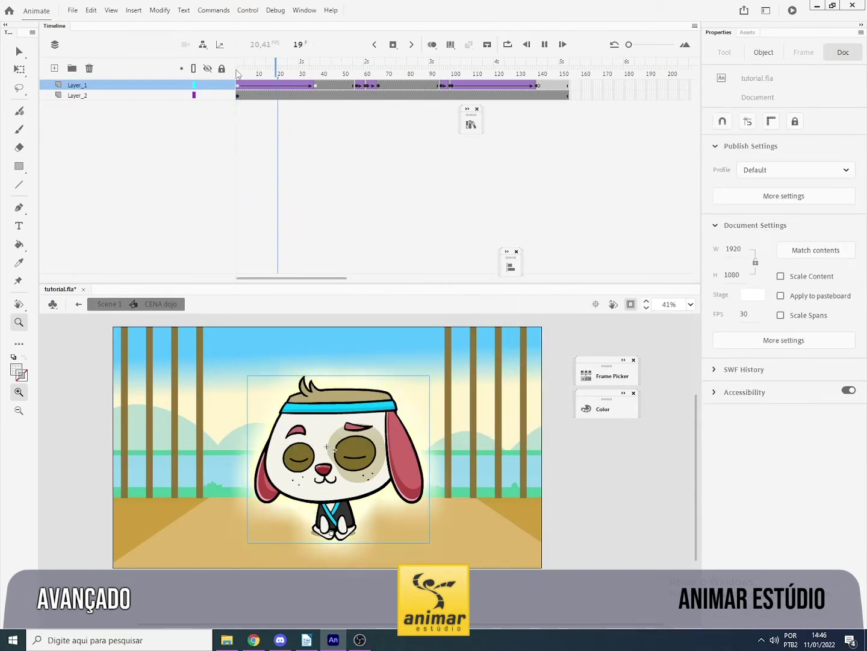
{"action": "key", "text": "Return"}
{"action": "left_click", "coordinate": [331, 589]}
{"action": "left_click", "coordinate": [335, 545], "text": "alt"}
{"action": "left_click_drag", "start_coordinate": [379, 361], "coordinate": [358, 455]}
{"action": "key", "text": "v"}
{"action": "key", "text": "z"}
{"action": "left_click_drag", "start_coordinate": [487, 349], "coordinate": [211, 566]}
{"action": "left_click_drag", "start_coordinate": [427, 540], "coordinate": [347, 559]}
{"action": "key", "text": "v"}
{"action": "left_click", "coordinate": [624, 500]}
{"action": "left_click", "coordinate": [365, 174]}
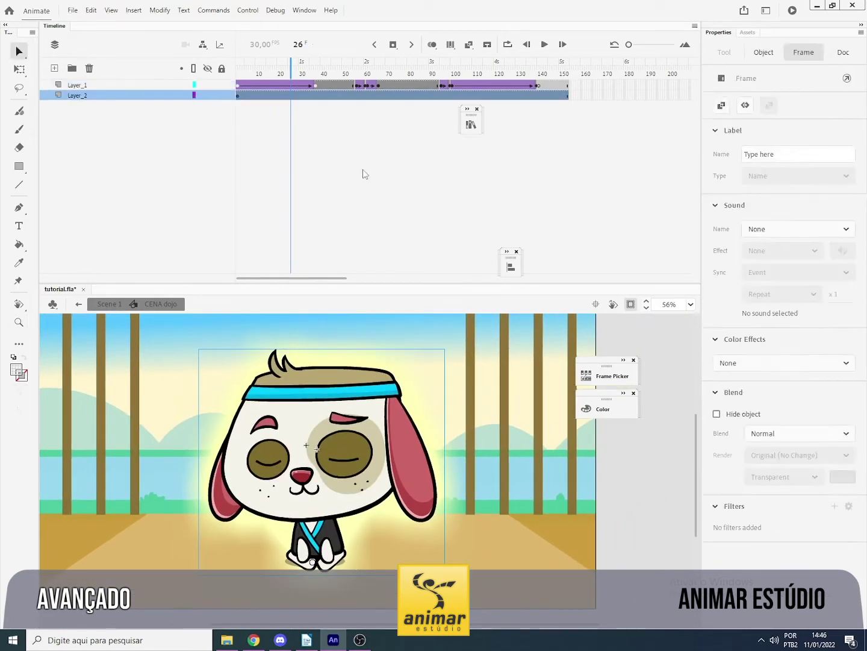
{"action": "key", "text": "Return"}
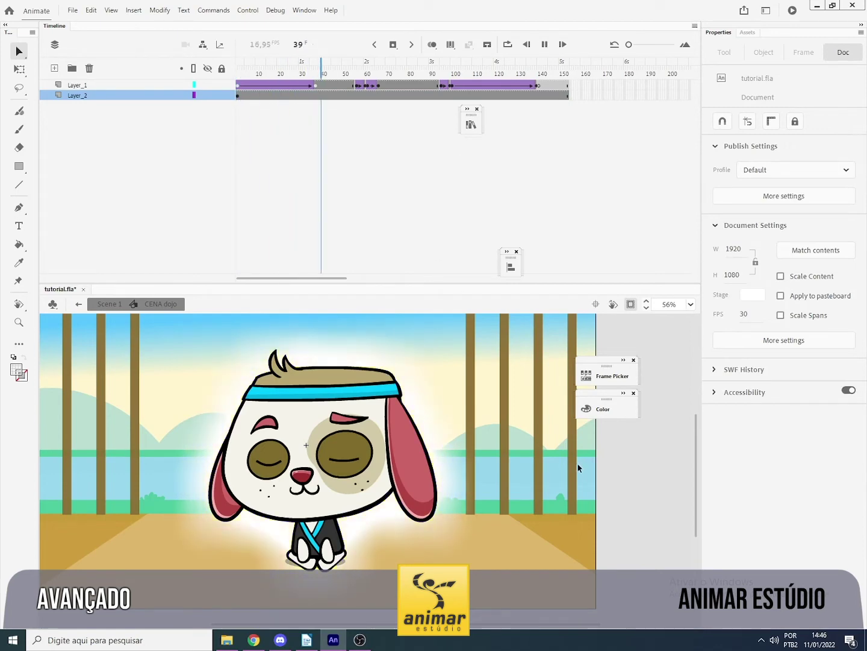
{"action": "key", "text": "Return"}
Insert a Layer_1 keyframe at frame 48 with Glow blur and strength at 0, and classic-tween into it from frame 37.
{"action": "left_click", "coordinate": [339, 87]}
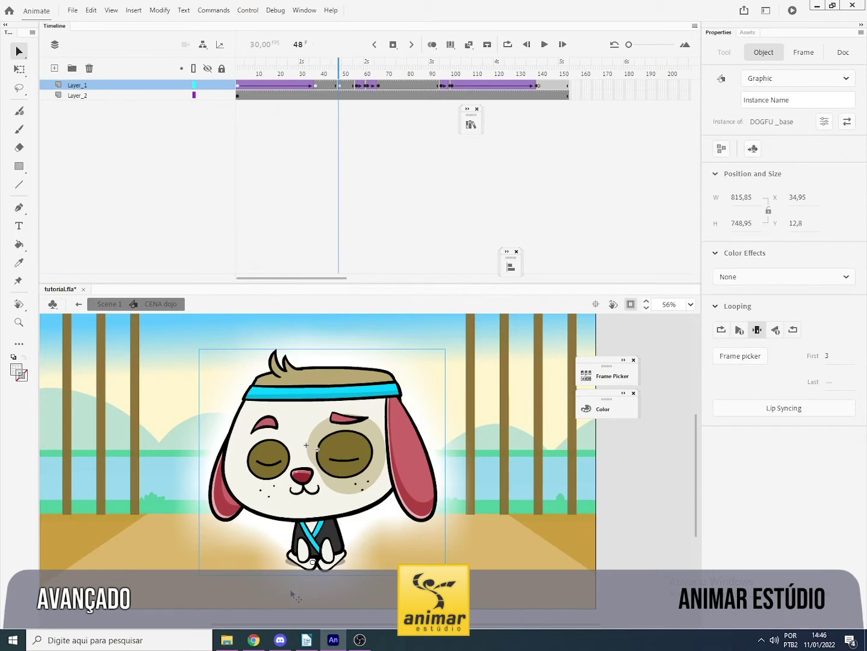
{"action": "left_click", "coordinate": [339, 88]}
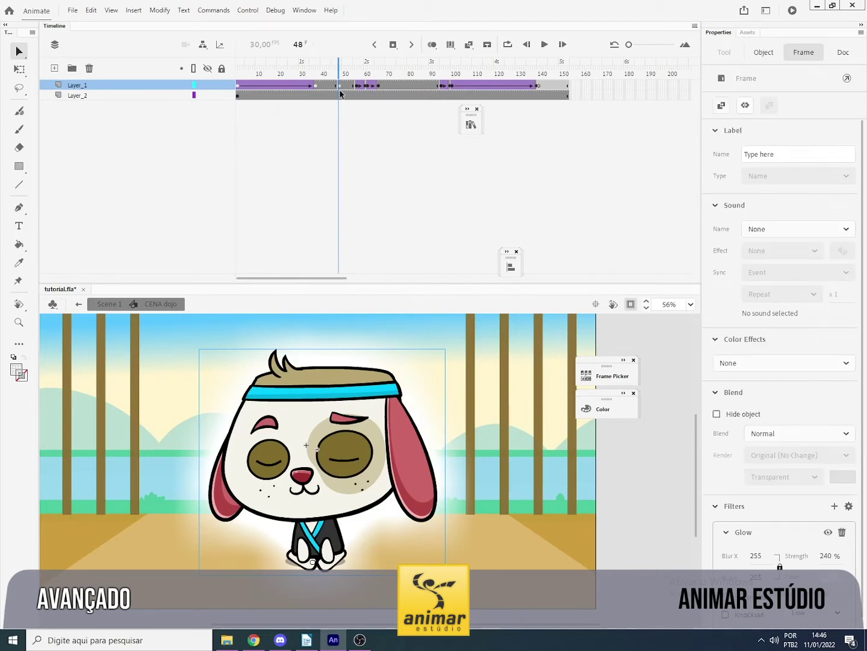
{"action": "left_click", "coordinate": [757, 556]}
{"action": "type", "text": "0"}
{"action": "key", "text": "Return"}
{"action": "left_click", "coordinate": [828, 556]}
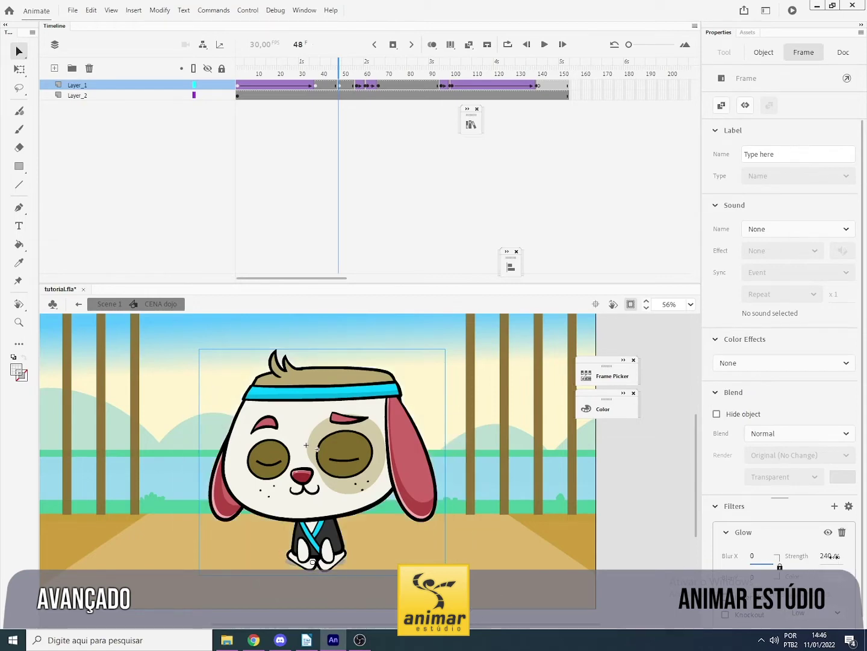
{"action": "type", "text": "0"}
{"action": "mouse_move", "coordinate": [338, 74]}
{"action": "left_mouse_down"}
{"action": "mouse_move", "coordinate": [314, 74]}
{"action": "mouse_move", "coordinate": [347, 73]}
{"action": "left_mouse_up"}
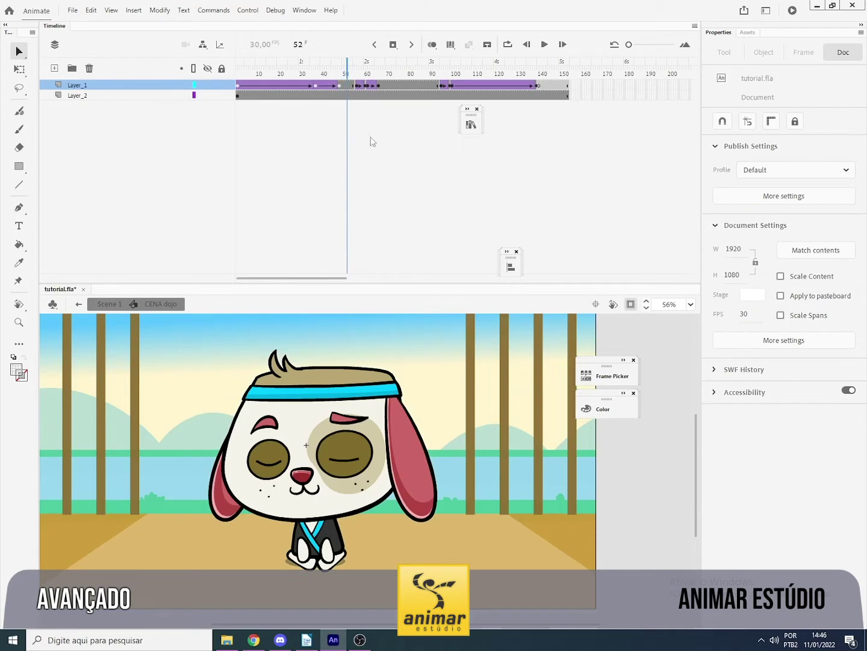
Play CENA dojo from frame 1 to review the glow's pulse and fade-out.
{"action": "key", "text": "z"}
{"action": "left_click", "coordinate": [422, 530], "text": "alt"}
{"action": "left_click", "coordinate": [240, 73]}
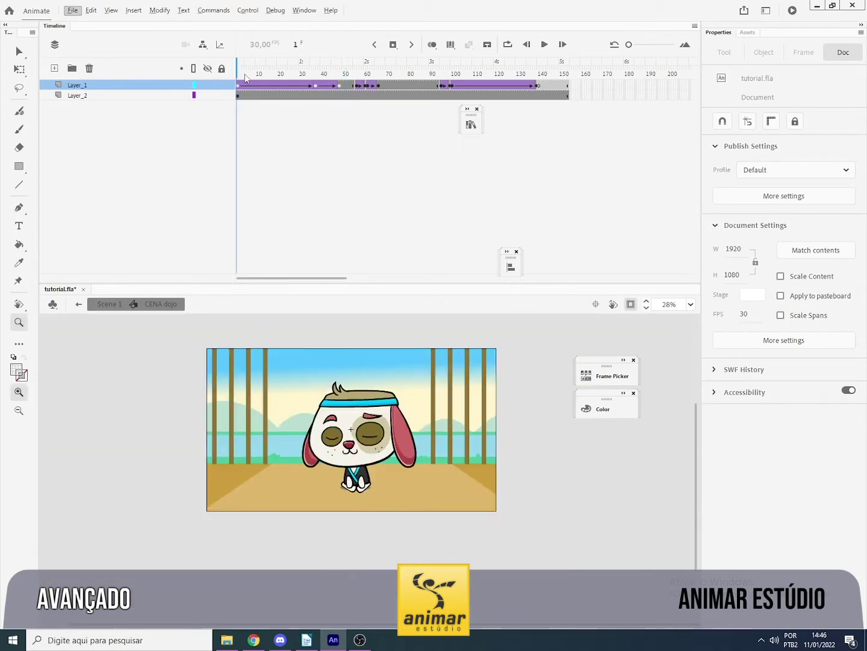
{"action": "key", "text": "Return"}
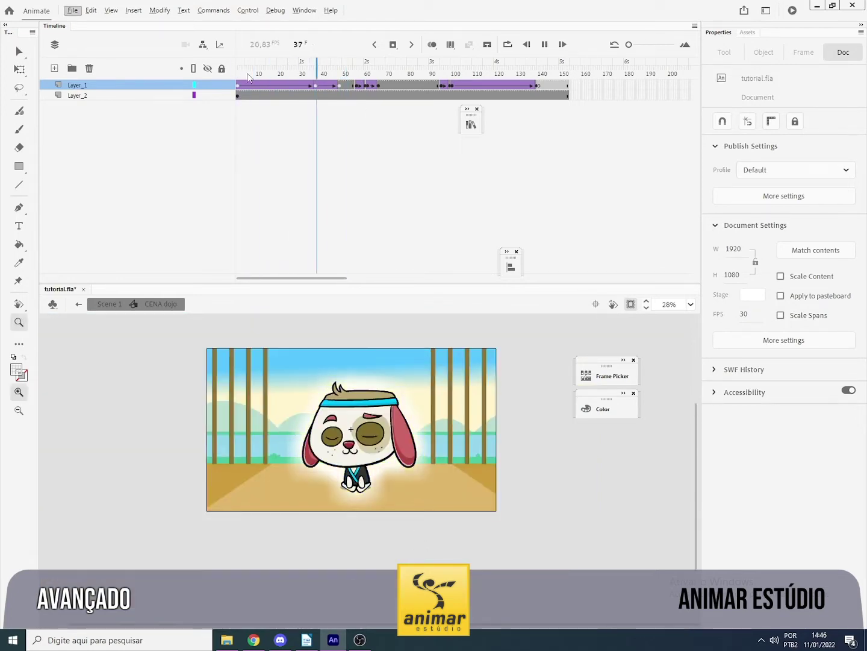
{"action": "key", "text": "Return"}
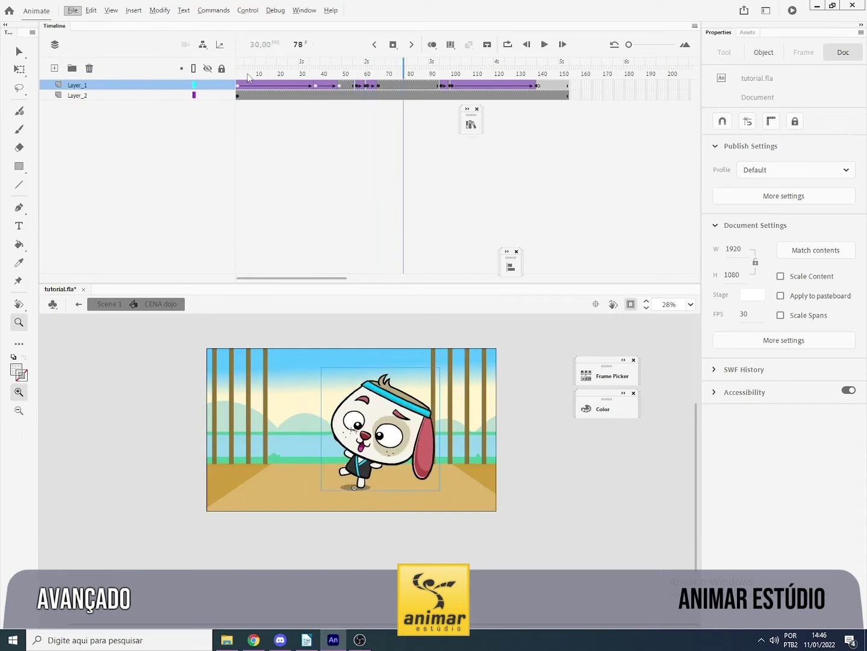
Return to Scene 1 and play the main timeline from its first frame.
{"action": "left_click", "coordinate": [109, 305]}
{"action": "left_click_drag", "start_coordinate": [255, 73], "coordinate": [237, 73]}
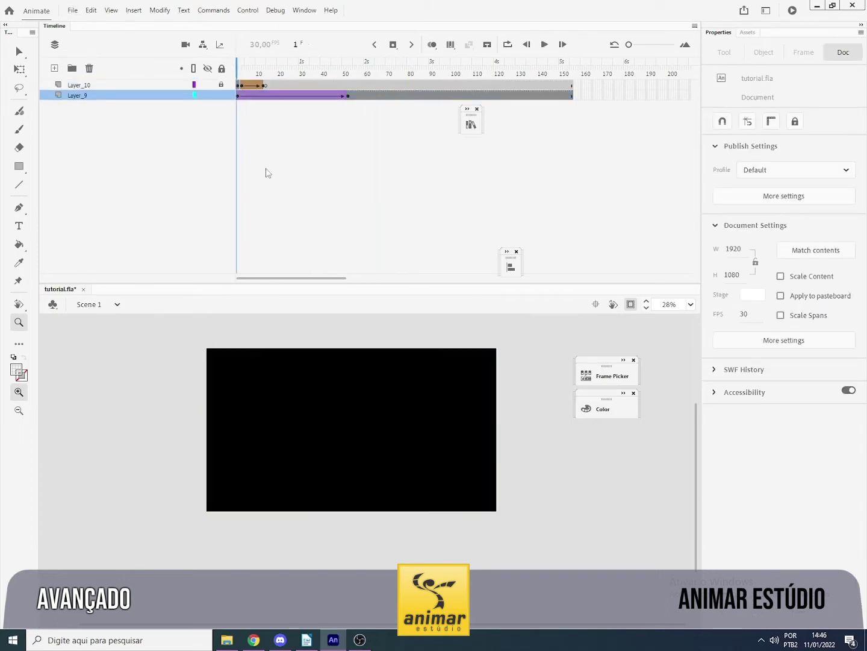
{"action": "left_click", "coordinate": [630, 306]}
{"action": "left_click", "coordinate": [631, 305]}
{"action": "key", "text": "Return"}
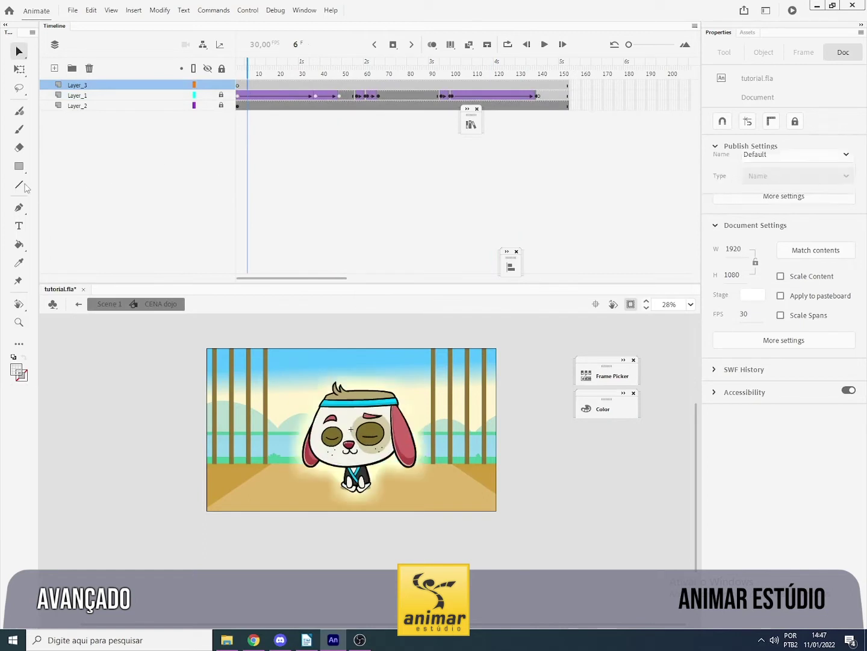
Draw a rectangle about 2016 by 1283 px on Layer_3, covering the whole stage, with artwork outside the stage shown.
{"action": "left_click", "coordinate": [19, 171]}
{"action": "left_click", "coordinate": [18, 168]}
{"action": "left_click", "coordinate": [17, 368]}
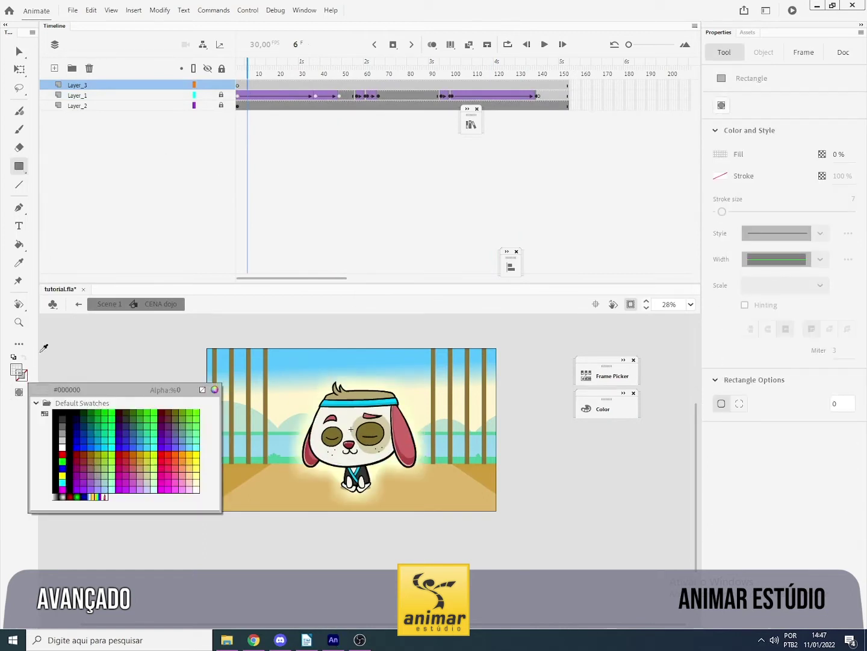
{"action": "left_click", "coordinate": [63, 445]}
{"action": "left_click", "coordinate": [630, 305]}
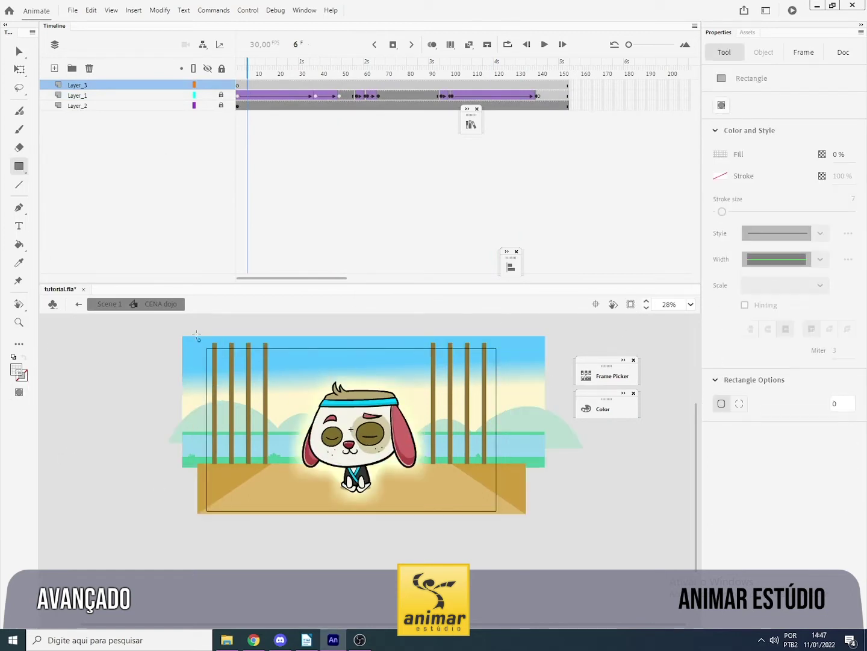
{"action": "left_click_drag", "start_coordinate": [501, 527], "coordinate": [501, 534]}
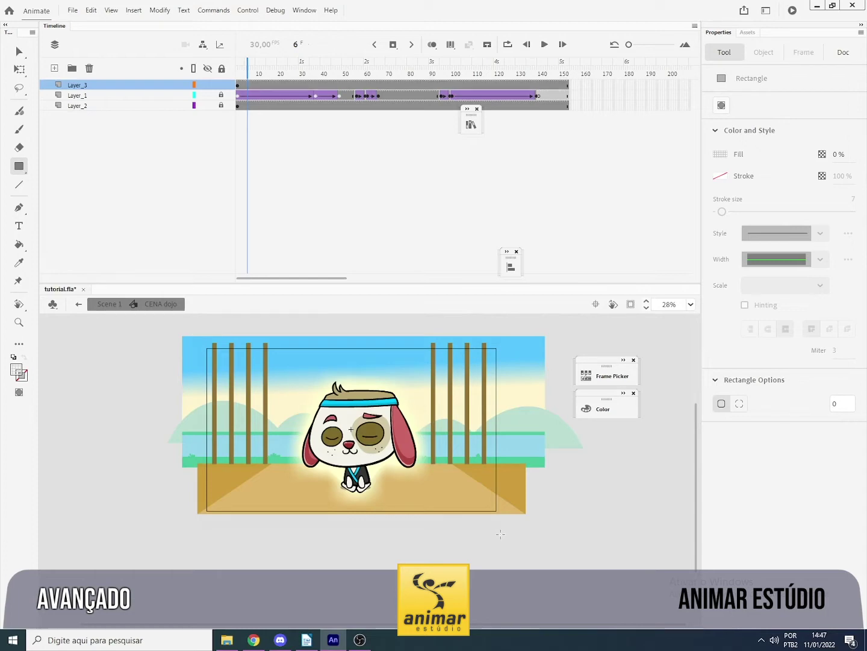
Set the Layer_3 rectangle's fill to white at 100% alpha.
{"action": "key", "text": "ctrl+a"}
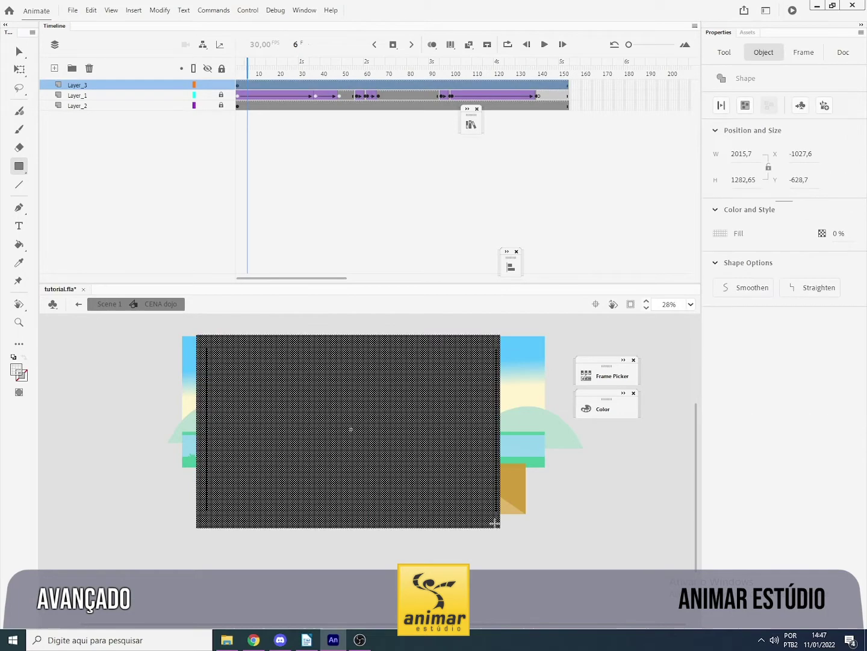
{"action": "left_click_drag", "start_coordinate": [837, 234], "coordinate": [859, 234]}
{"action": "left_click", "coordinate": [16, 369]}
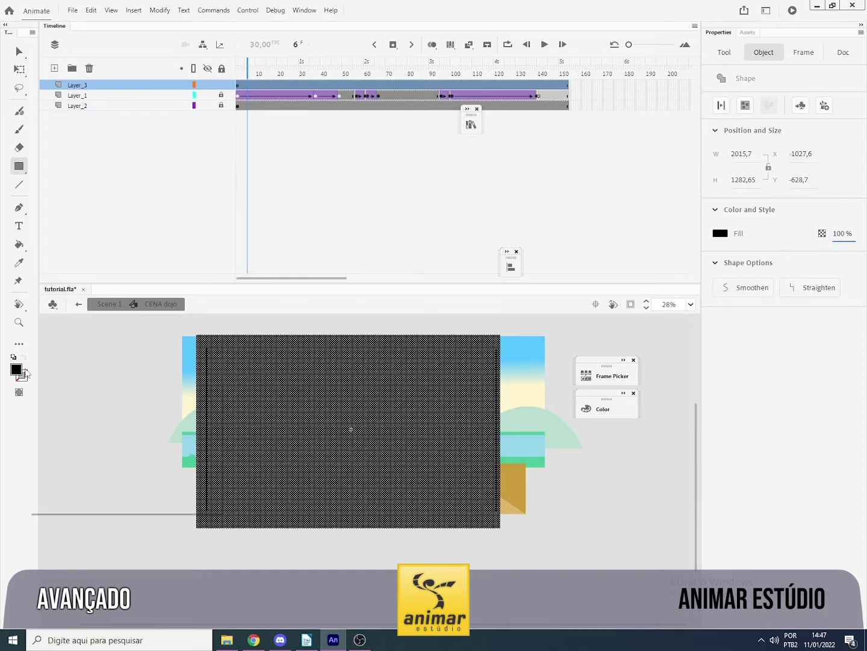
{"action": "left_click", "coordinate": [57, 453]}
Reposition the white rectangle and resize it to about 2217 by 1261 px so it extends beyond the stage on every side.
{"action": "key", "text": "v"}
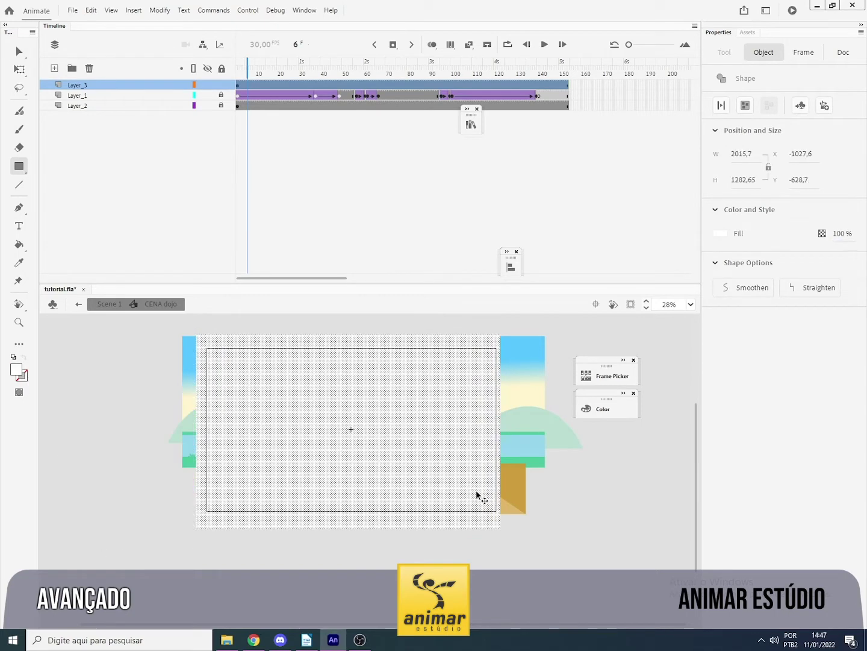
{"action": "key", "text": "Escape"}
{"action": "left_click_drag", "start_coordinate": [458, 493], "coordinate": [470, 494]}
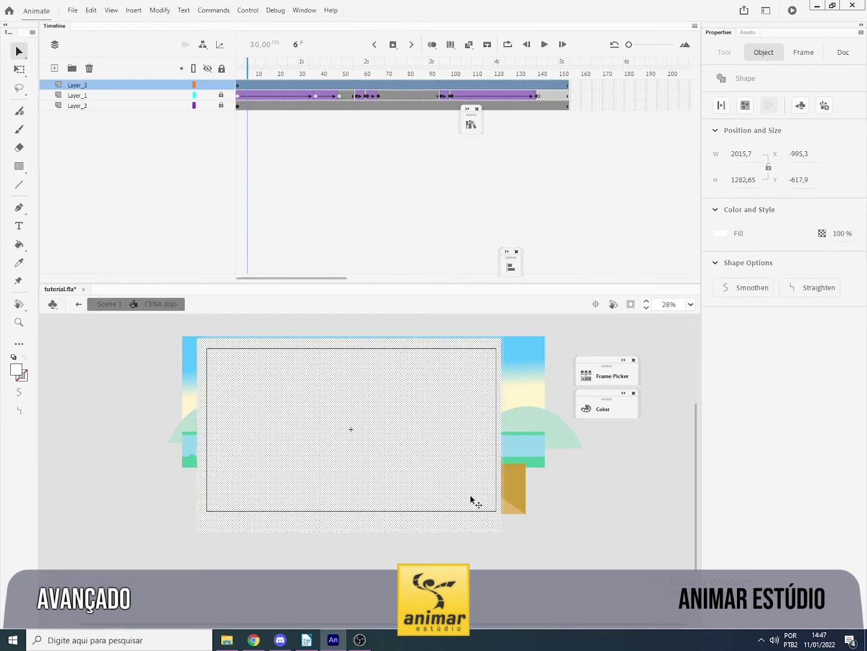
{"action": "key", "text": "q"}
{"action": "mouse_move", "coordinate": [507, 529]}
{"action": "left_mouse_down"}
{"action": "mouse_move", "coordinate": [515, 530]}
{"action": "mouse_move", "coordinate": [506, 527]}
{"action": "mouse_move", "coordinate": [511, 515]}
{"action": "left_mouse_up"}
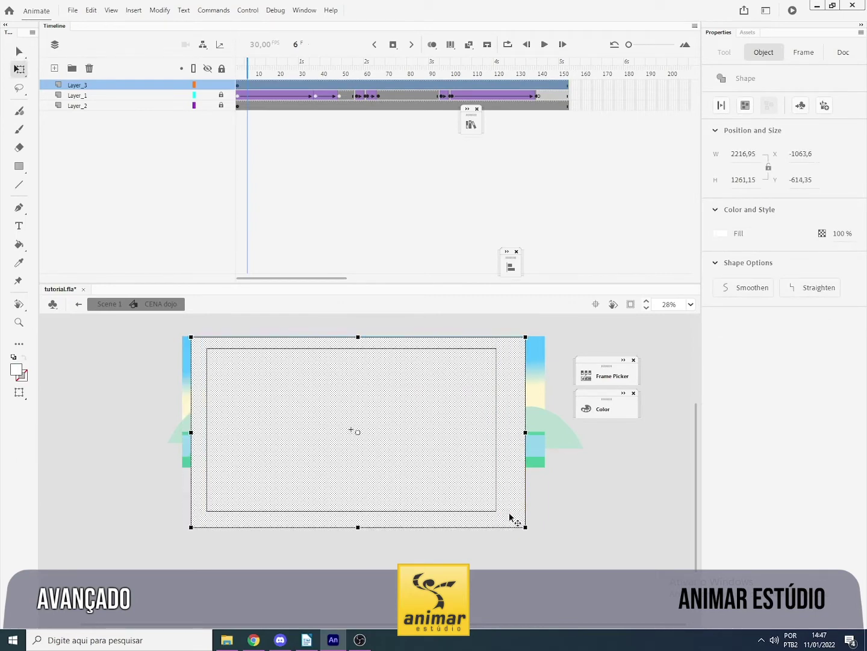
Convert the white rectangle to a Movie Clip symbol named BRANCO.
{"action": "key", "text": "F8"}
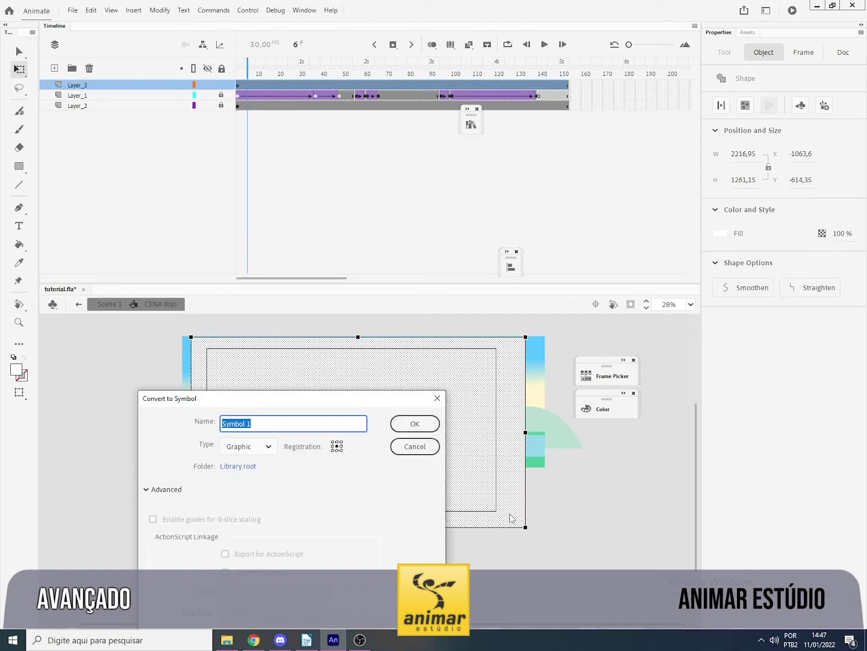
{"action": "left_click", "coordinate": [273, 449]}
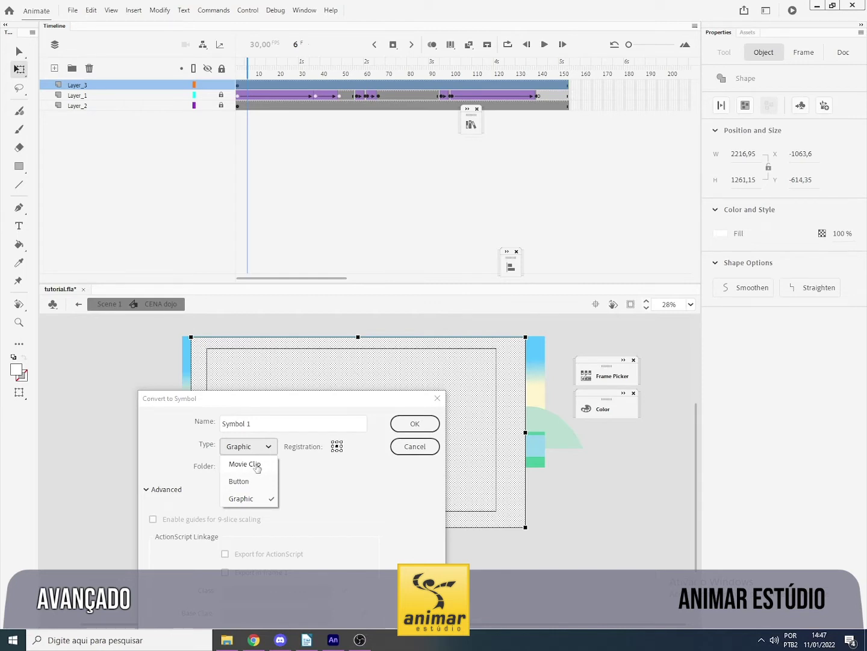
{"action": "left_click", "coordinate": [258, 465]}
{"action": "key", "text": "shift+Tab"}
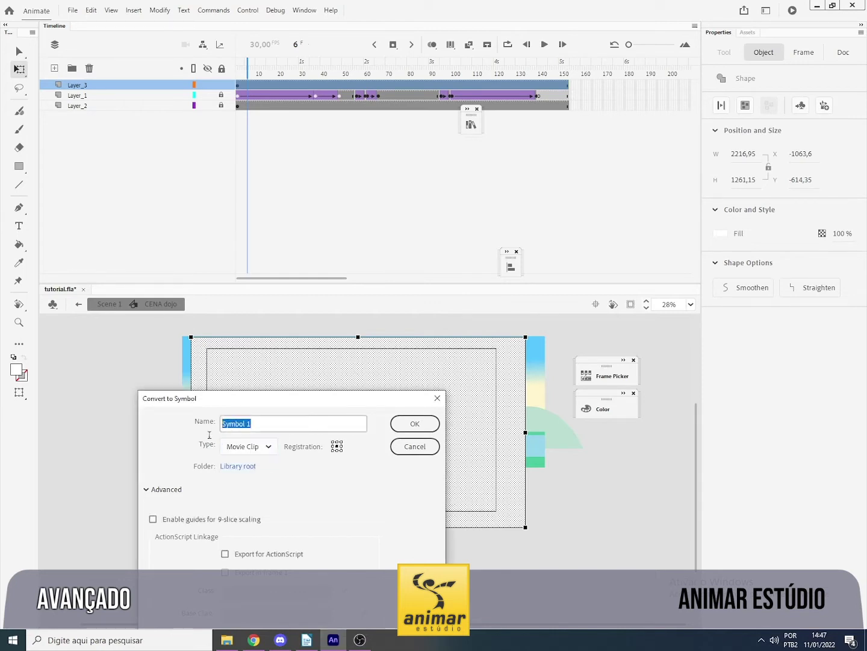
{"action": "type", "text": "BRANCO"}
{"action": "key", "text": "Return"}
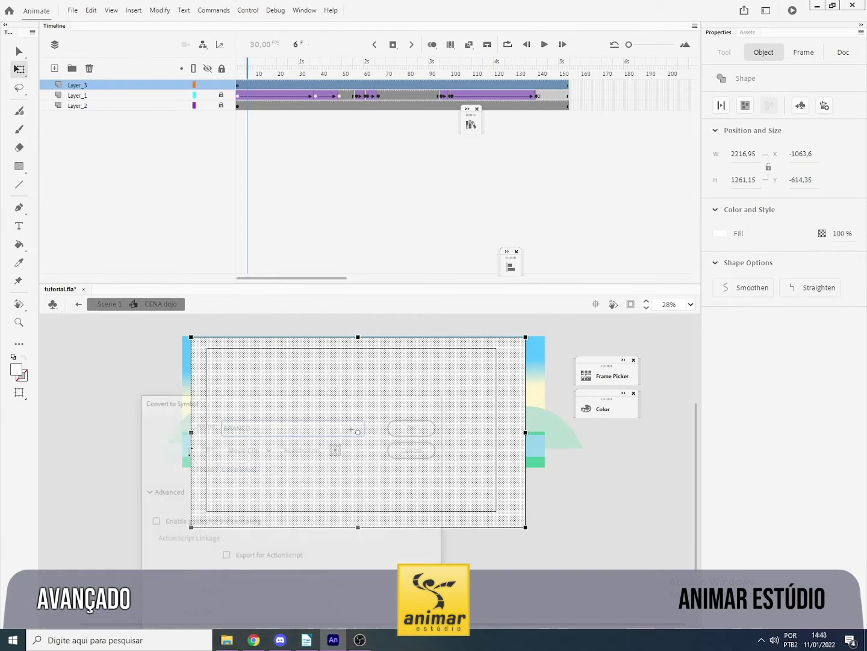
Open the BRANCO symbol to inspect its contents, and return to CENA dojo.
{"action": "double_click", "coordinate": [514, 500]}
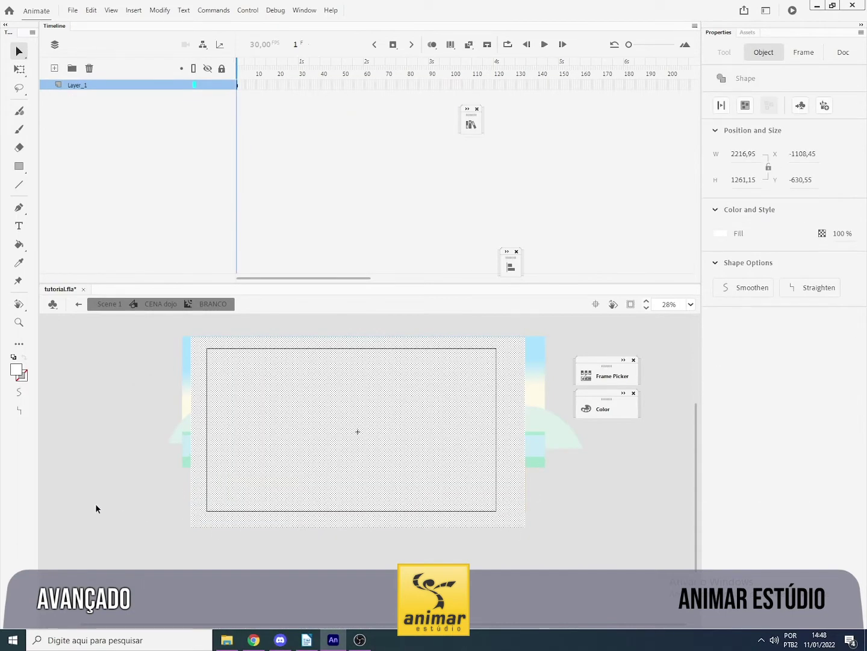
{"action": "left_click", "coordinate": [608, 411]}
{"action": "double_click", "coordinate": [535, 376]}
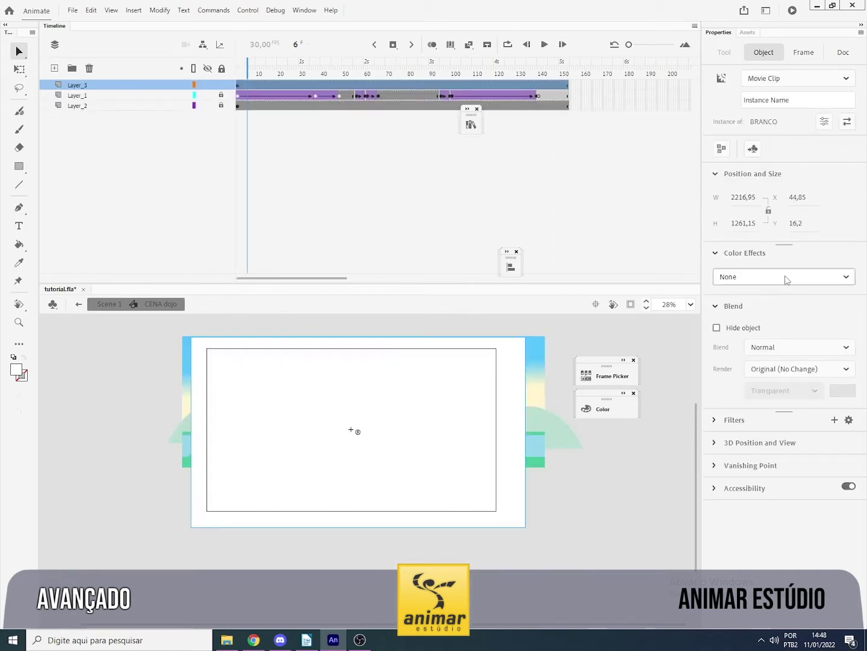
Apply a 100% Tint color effect to the BRANCO overlay in blue, RGB 102, 153, 255.
{"action": "left_click", "coordinate": [784, 278]}
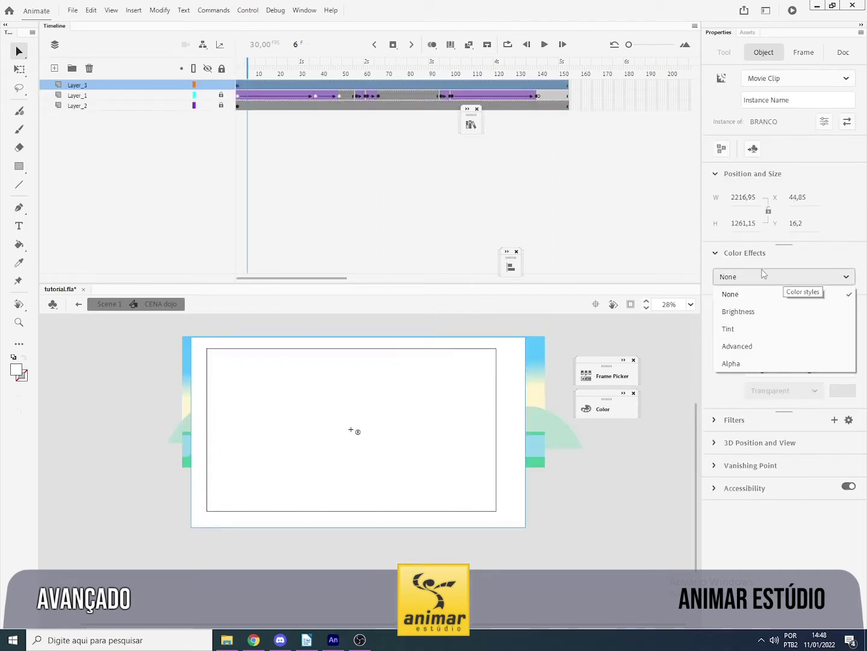
{"action": "left_click", "coordinate": [746, 330]}
{"action": "left_click", "coordinate": [842, 279]}
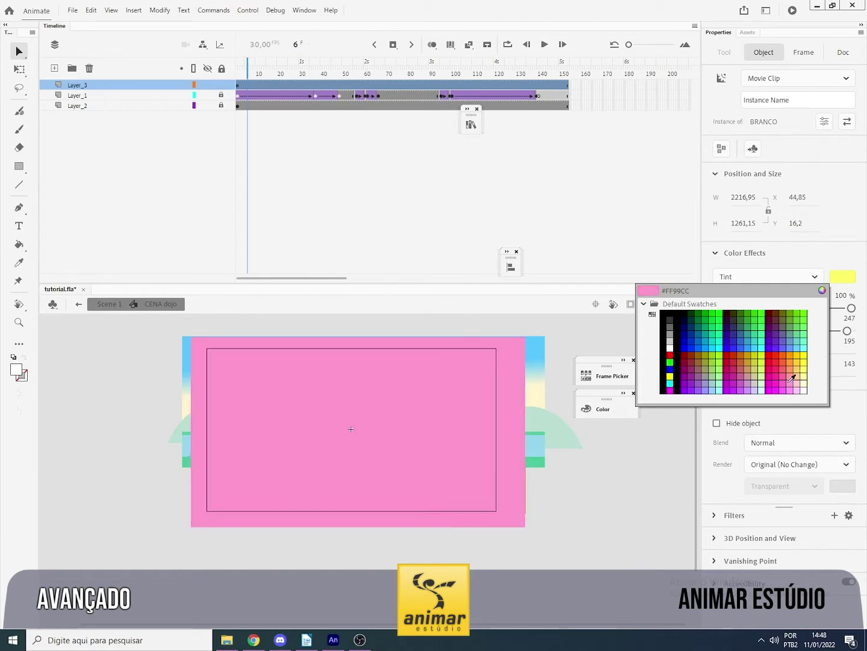
{"action": "left_click", "coordinate": [790, 353]}
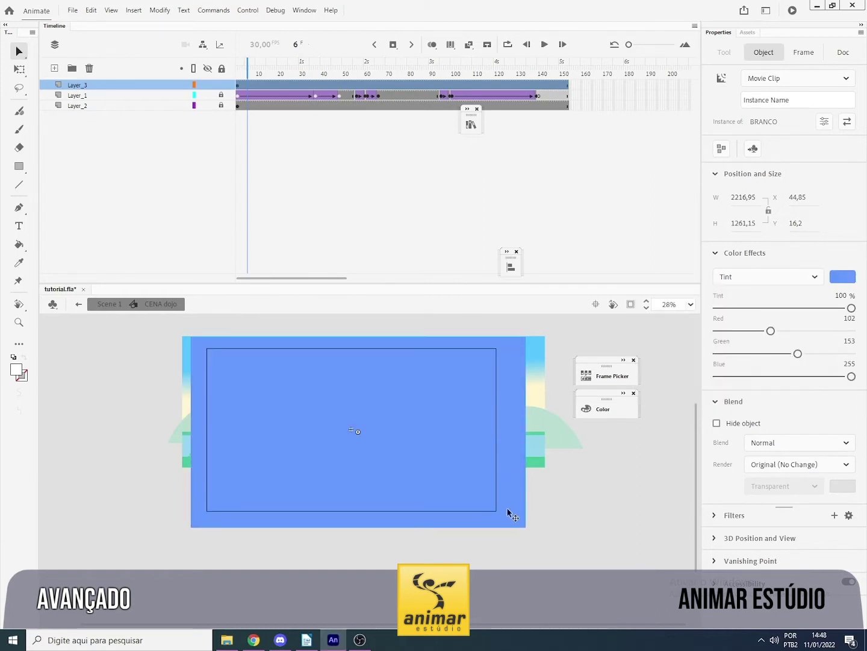
Set the BRANCO overlay's blend mode to Multiply, and hide artwork outside the stage while viewing frame 1.
{"action": "left_click", "coordinate": [809, 446]}
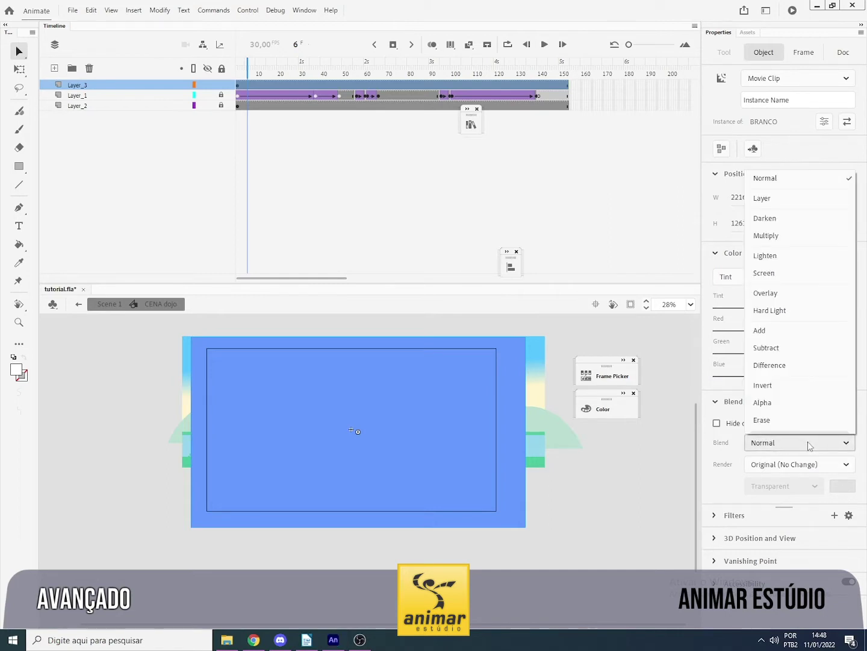
{"action": "left_click", "coordinate": [783, 236]}
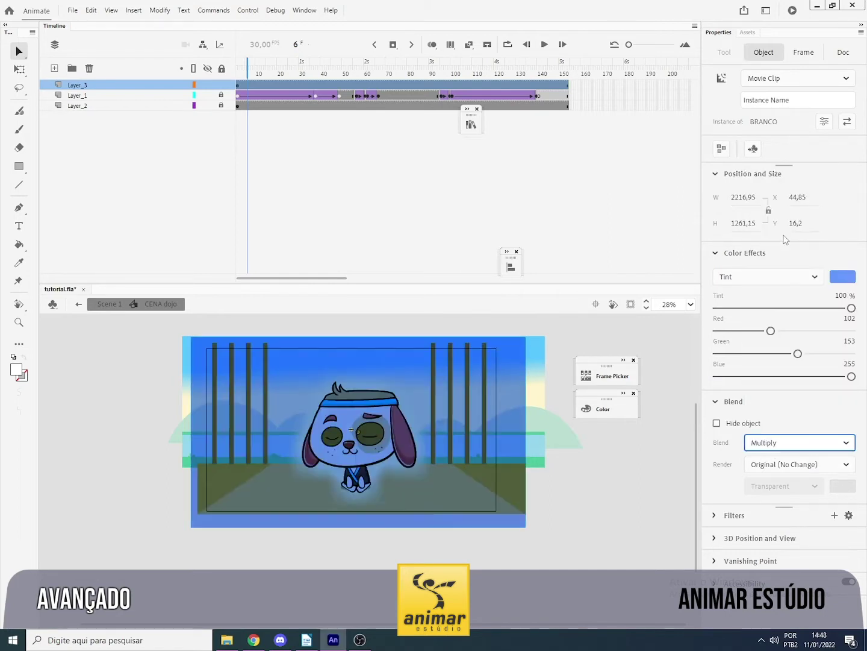
{"action": "left_click", "coordinate": [555, 535]}
{"action": "left_click", "coordinate": [631, 305]}
{"action": "left_click_drag", "start_coordinate": [253, 69], "coordinate": [207, 77]}
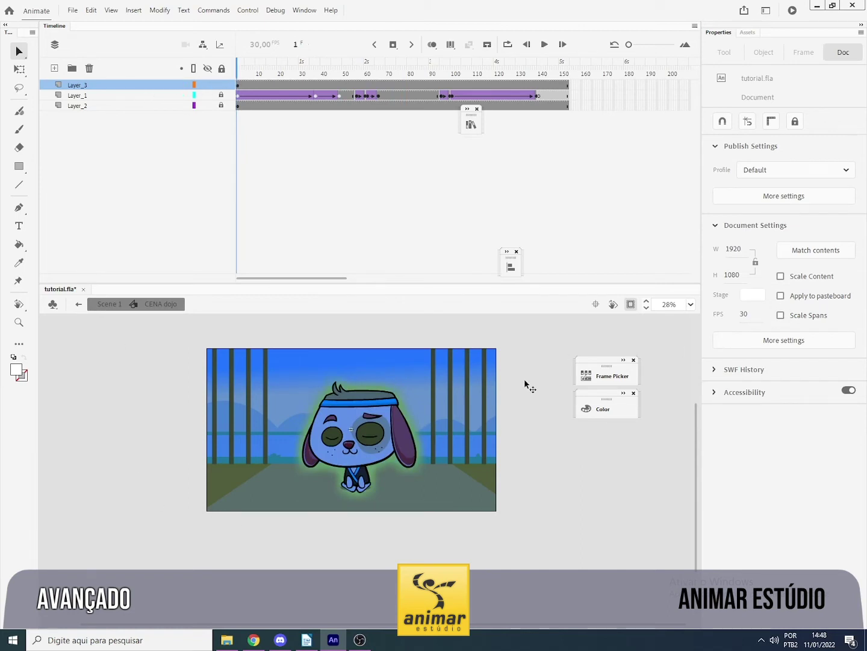
Try the Alpha color effect on the BRANCO overlay instead of Tint, and undo the change.
{"action": "left_click", "coordinate": [486, 422]}
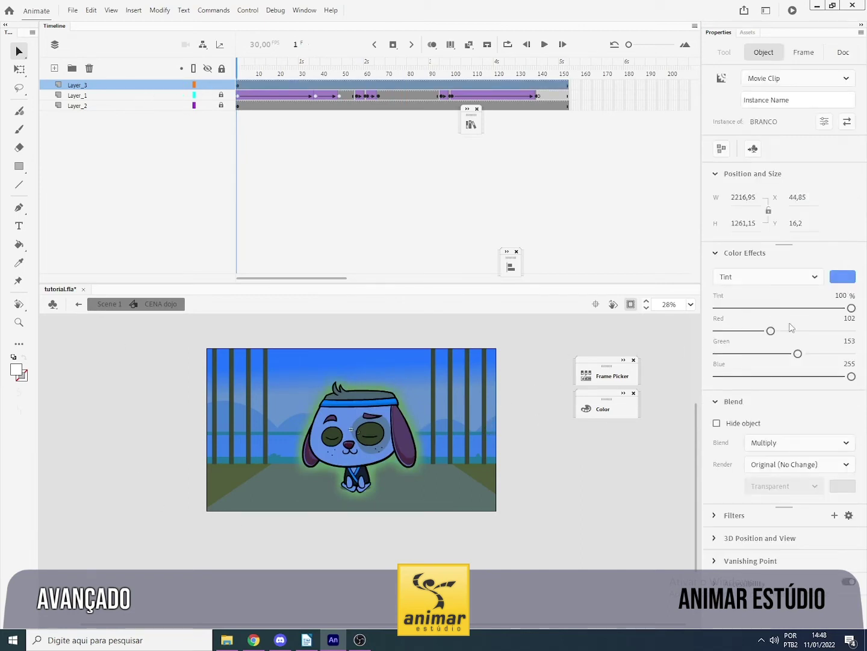
{"action": "left_click", "coordinate": [793, 278]}
{"action": "left_click", "coordinate": [751, 363]}
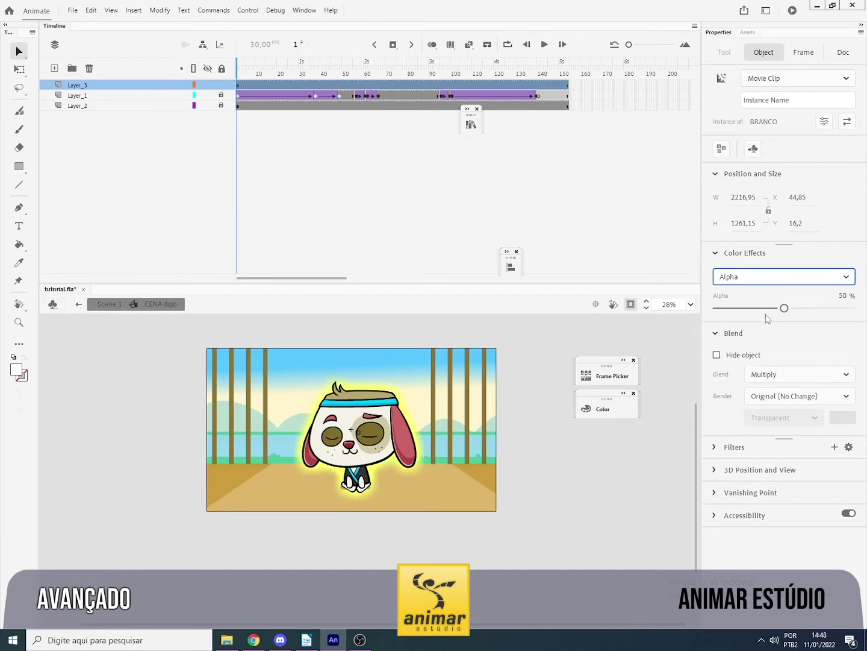
{"action": "key", "text": "ctrl+z"}
Switch the BRANCO overlay's color effect to Advanced, with Alpha at 8% and the red offset at 162.
{"action": "left_click", "coordinate": [771, 280]}
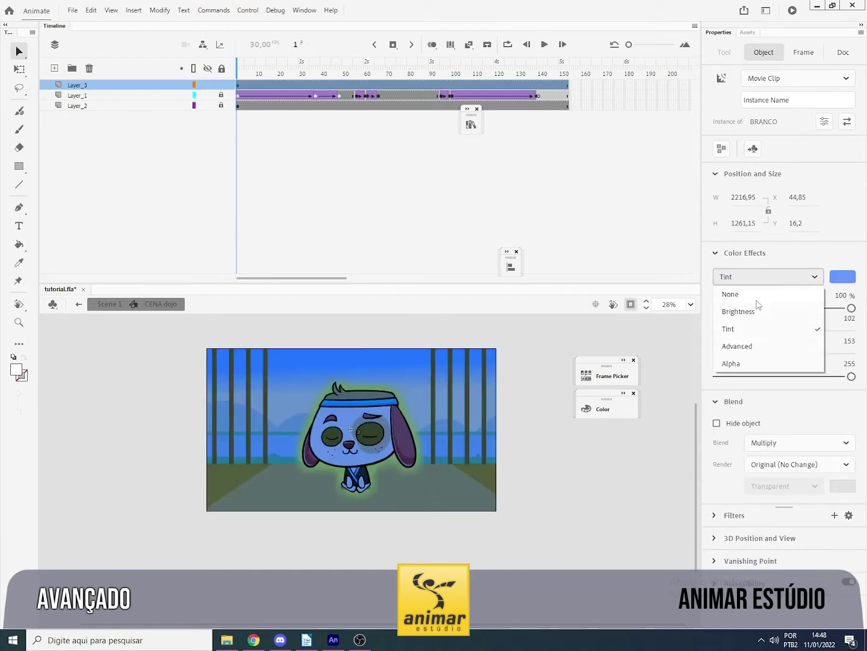
{"action": "left_click", "coordinate": [737, 346]}
{"action": "left_click_drag", "start_coordinate": [754, 300], "coordinate": [747, 300]}
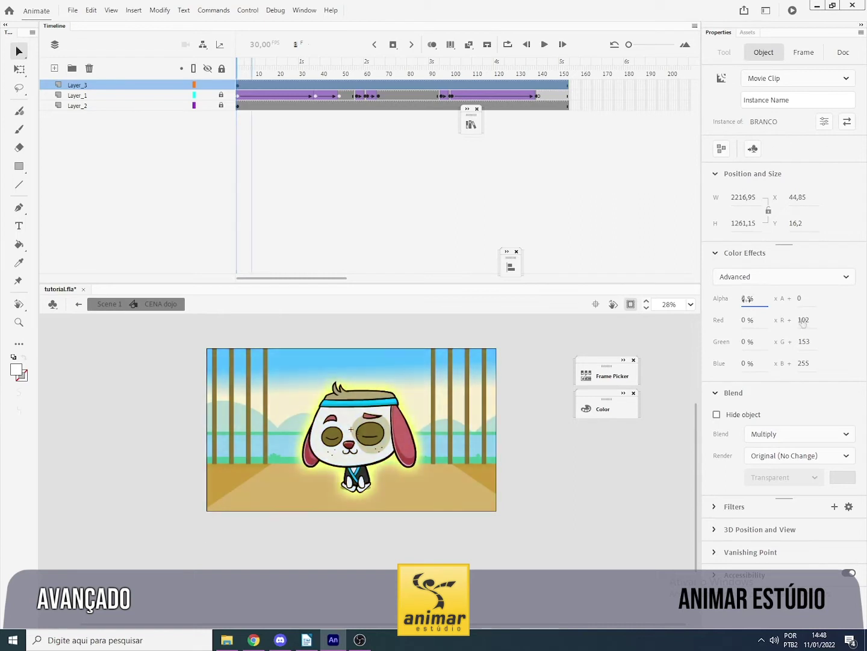
{"action": "left_click_drag", "start_coordinate": [802, 319], "coordinate": [802, 319]}
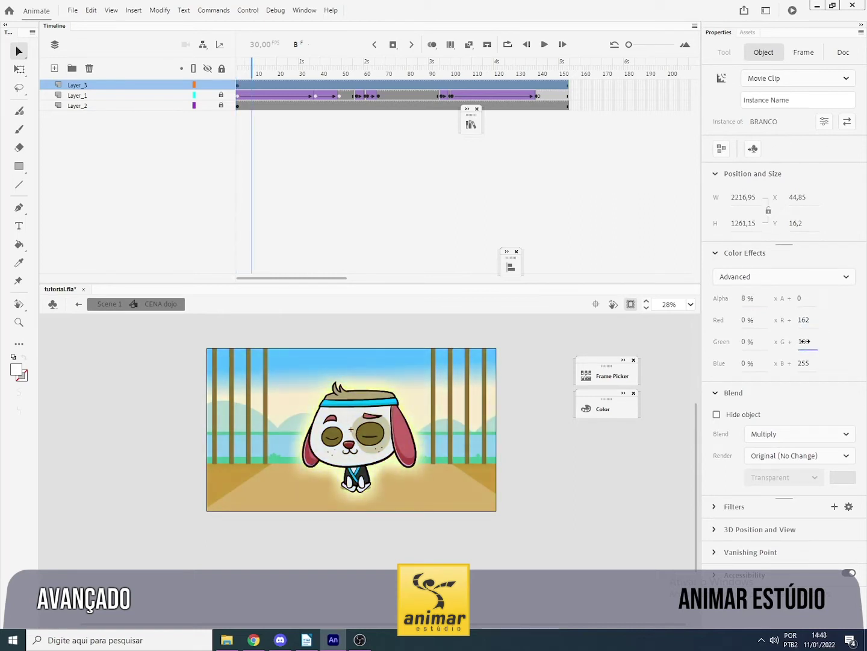
Set the BRANCO overlay's blue color offset to 245.
{"action": "left_click_drag", "start_coordinate": [804, 363], "coordinate": [802, 363]}
{"action": "left_click", "coordinate": [488, 329]}
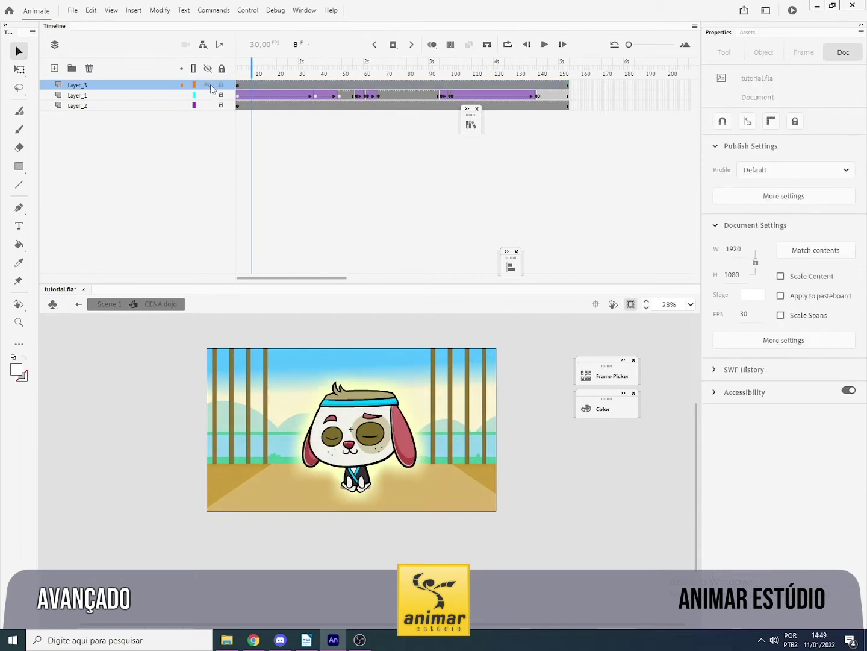
At frame 1, duplicate the BRANCO overlay's symbol as LINEAR and swap the instance to that copy.
{"action": "left_click_drag", "start_coordinate": [253, 71], "coordinate": [238, 72]}
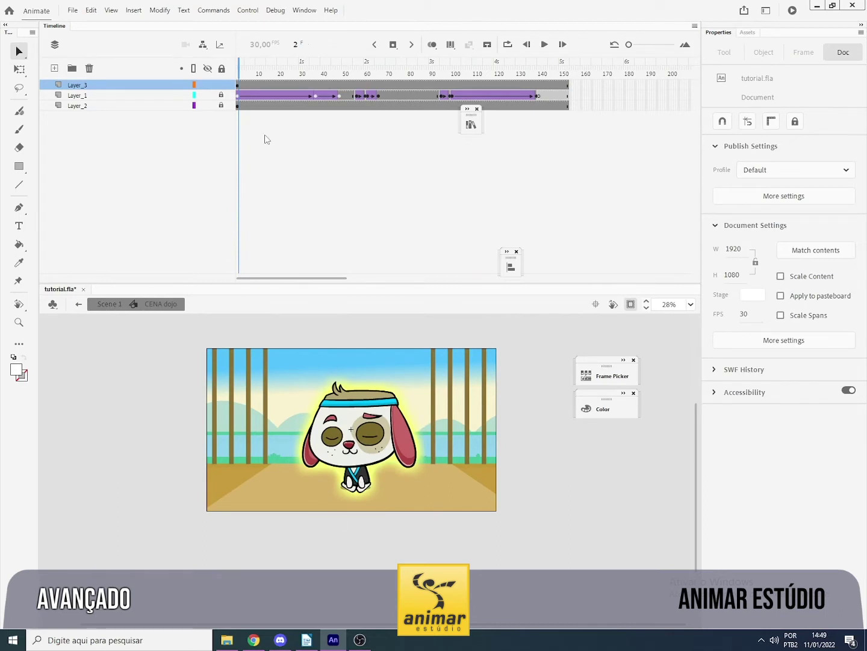
{"action": "left_click", "coordinate": [238, 88]}
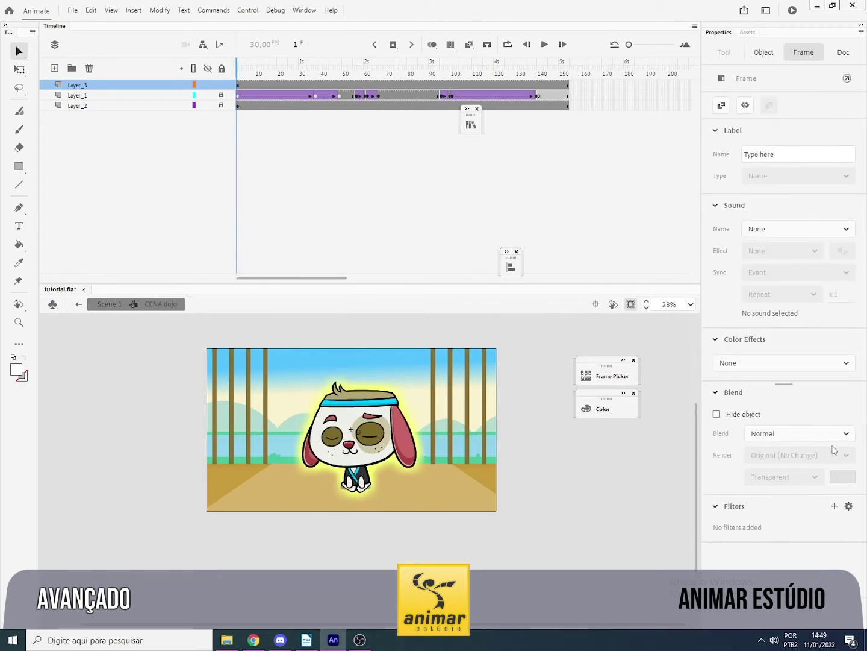
{"action": "left_click", "coordinate": [492, 541]}
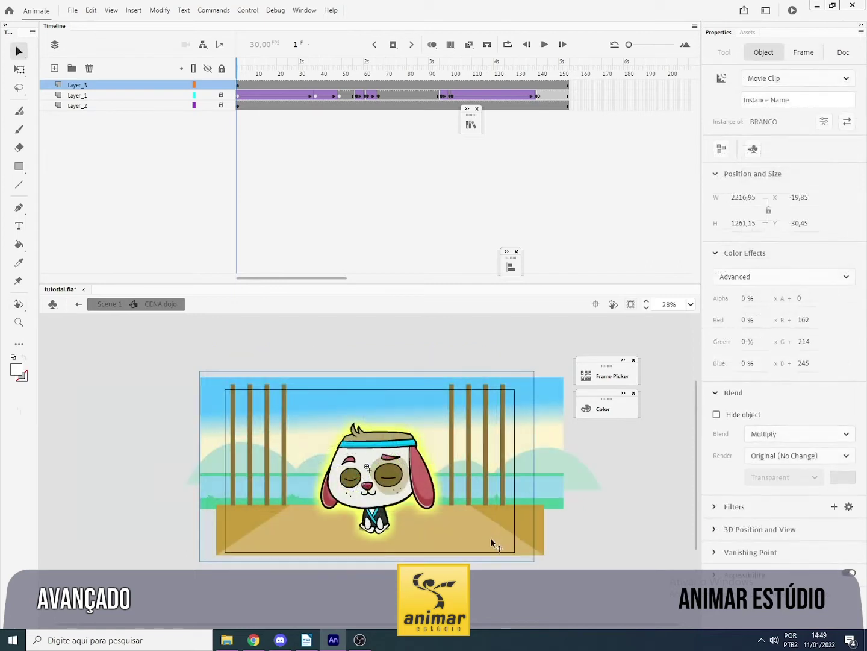
{"action": "left_click", "coordinate": [847, 122]}
{"action": "left_click", "coordinate": [303, 277]}
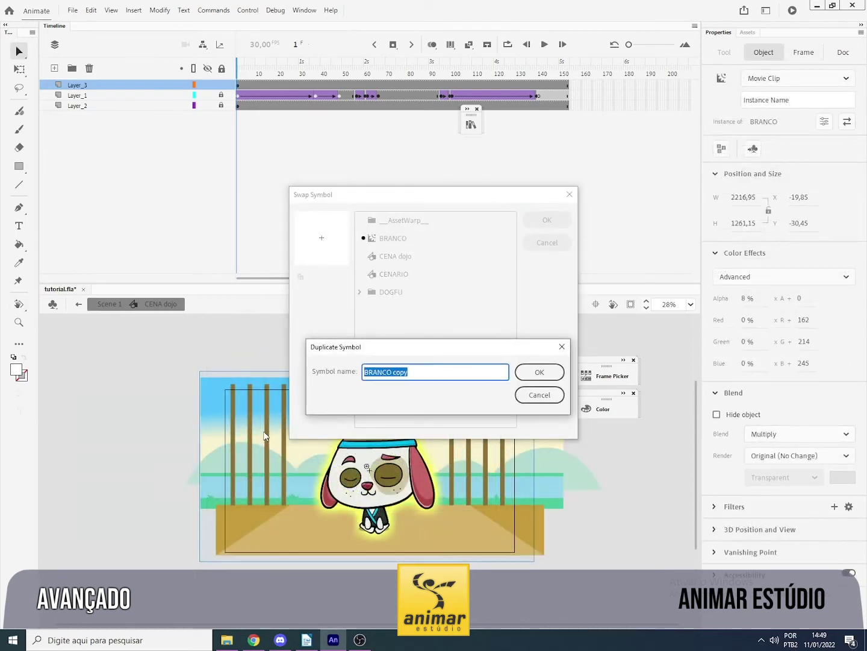
{"action": "type", "text": "InNEAR"}
{"action": "key", "text": "Return"}
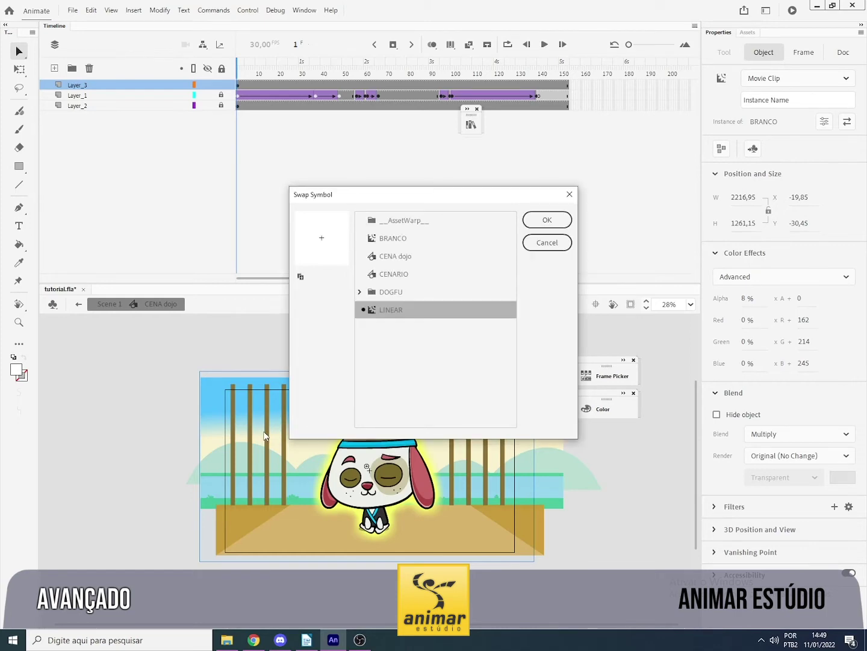
{"action": "left_click", "coordinate": [547, 220]}
Inside the LINEAR symbol, change the rectangle's solid fill to a linear gradient from opaque white to transparent.
{"action": "double_click", "coordinate": [491, 502]}
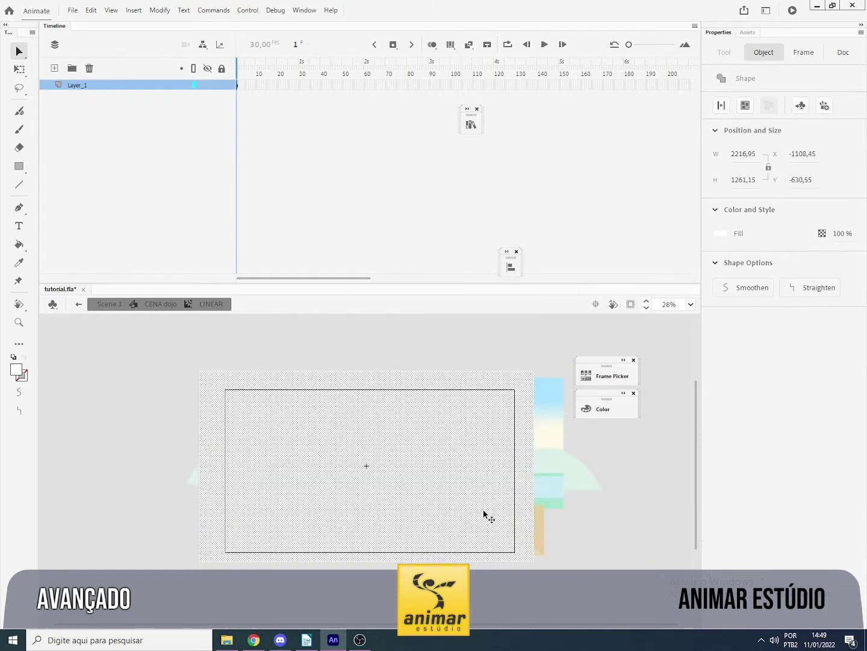
{"action": "left_click", "coordinate": [606, 409]}
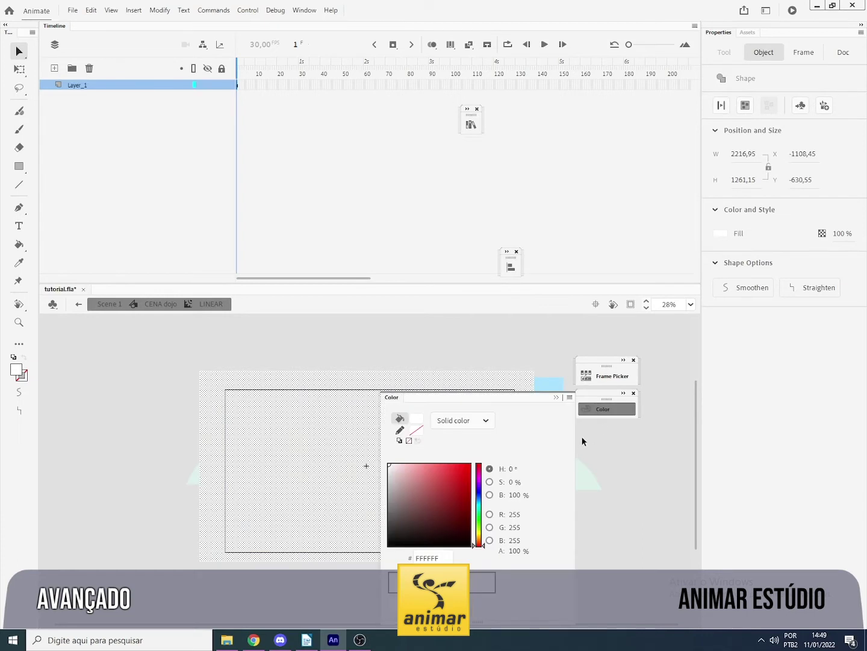
{"action": "left_click", "coordinate": [463, 420]}
{"action": "left_click", "coordinate": [464, 473]}
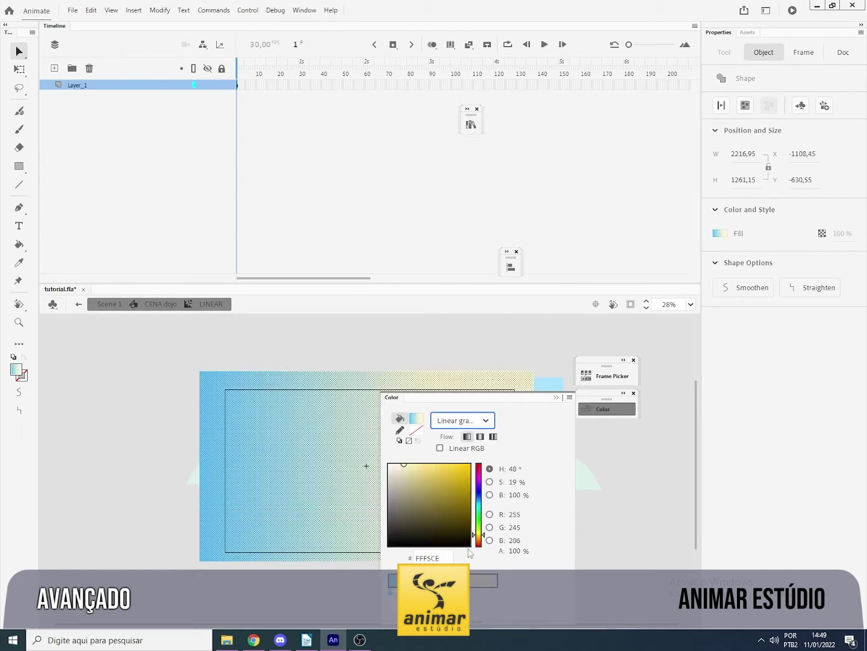
{"action": "left_click_drag", "start_coordinate": [401, 467], "coordinate": [378, 437]}
{"action": "left_click", "coordinate": [389, 592]}
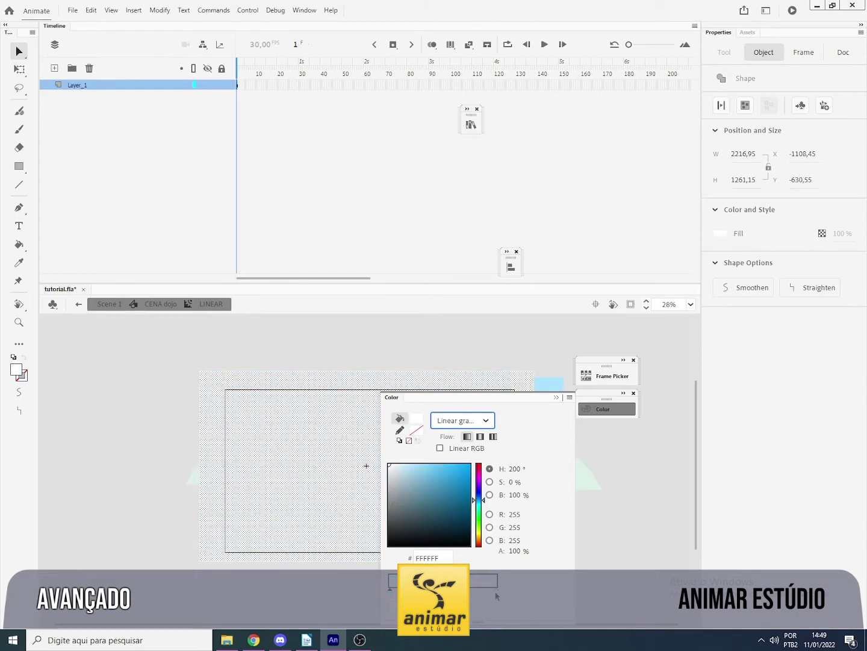
{"action": "left_click_drag", "start_coordinate": [515, 558], "coordinate": [181, 643]}
{"action": "left_click", "coordinate": [556, 398]}
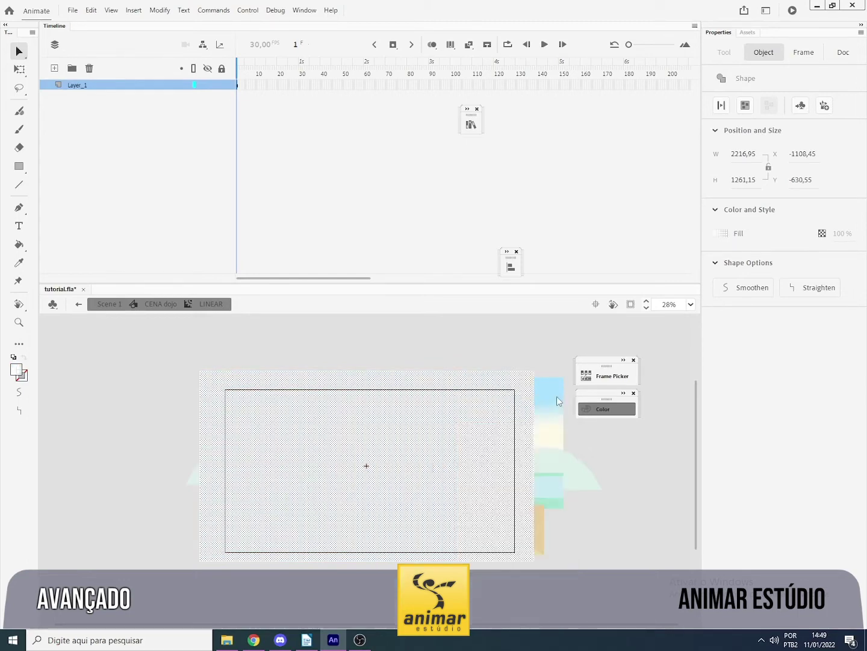
Use Gradient Transform to turn the white fade vertical, opaque at the top, adjust its length, and return to the CENA dojo symbol.
{"action": "left_click", "coordinate": [571, 499]}
{"action": "left_click", "coordinate": [571, 499]}
{"action": "left_click", "coordinate": [476, 498]}
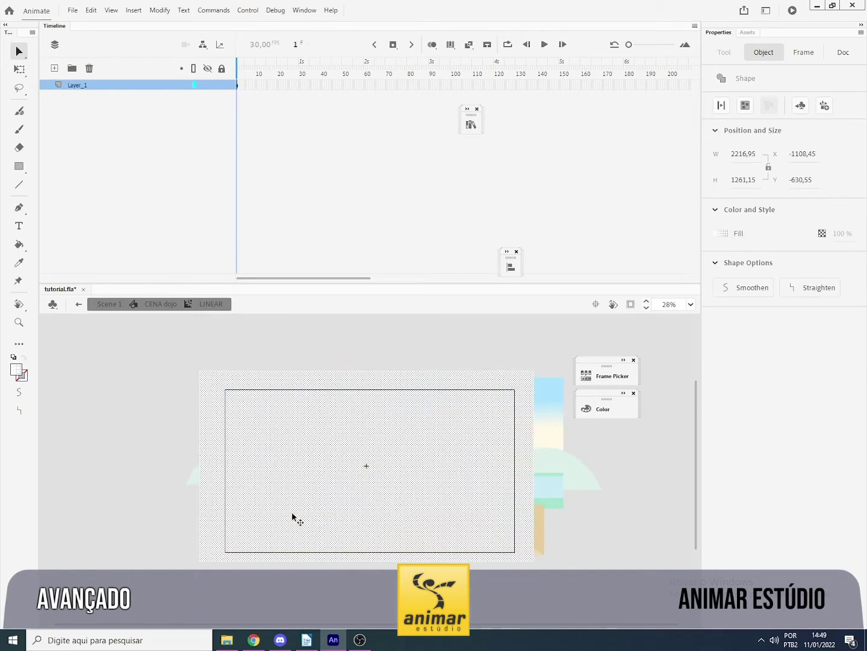
{"action": "left_click", "coordinate": [19, 69]}
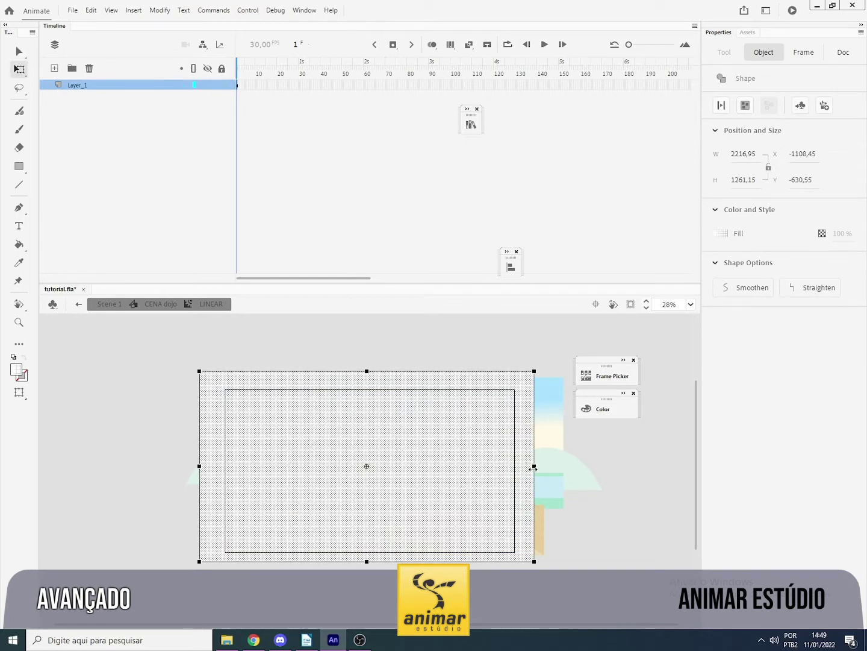
{"action": "left_click", "coordinate": [15, 68]}
{"action": "left_click", "coordinate": [50, 88]}
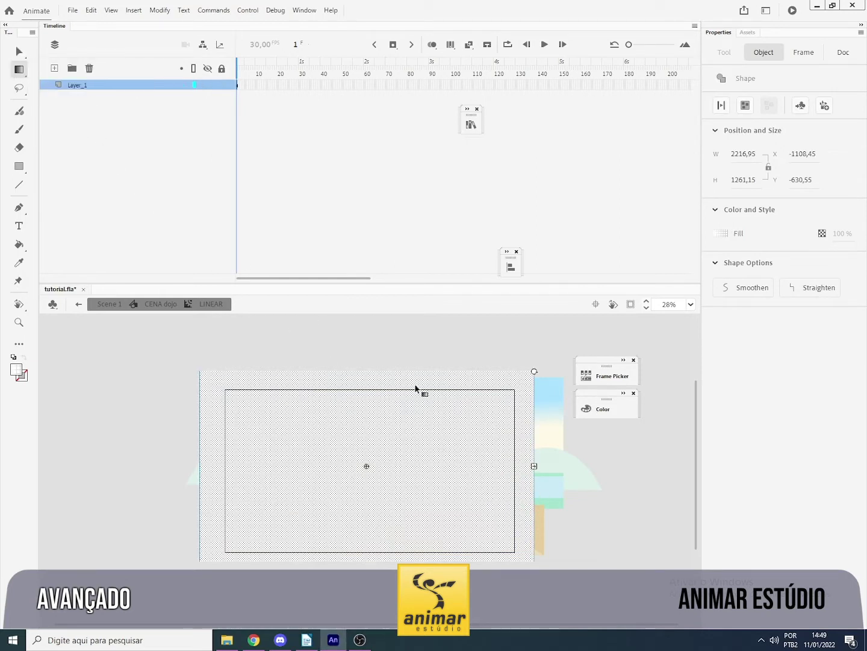
{"action": "left_click_drag", "start_coordinate": [534, 465], "coordinate": [406, 466]}
{"action": "left_click_drag", "start_coordinate": [406, 373], "coordinate": [461, 506]}
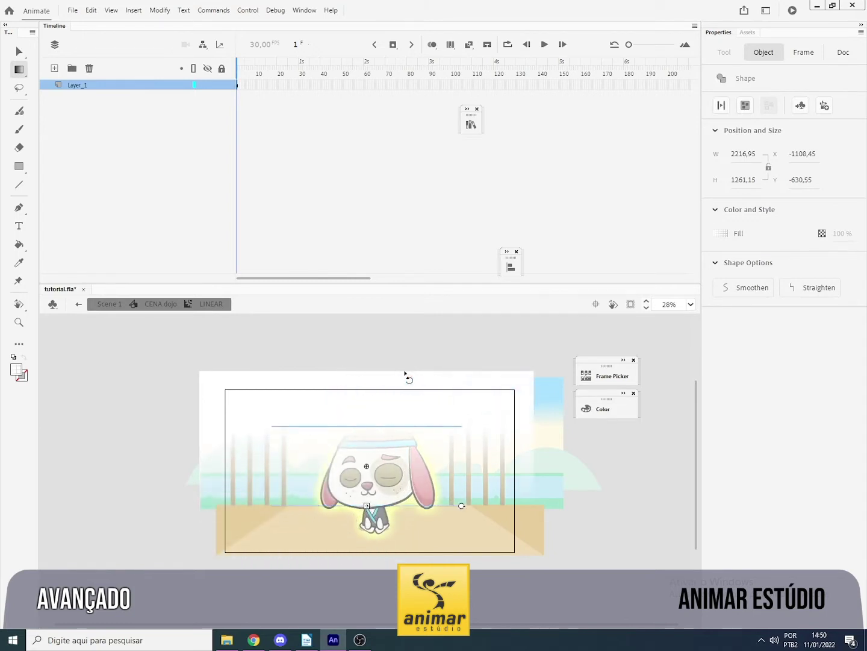
{"action": "left_click_drag", "start_coordinate": [366, 506], "coordinate": [367, 538]}
{"action": "left_click", "coordinate": [381, 602]}
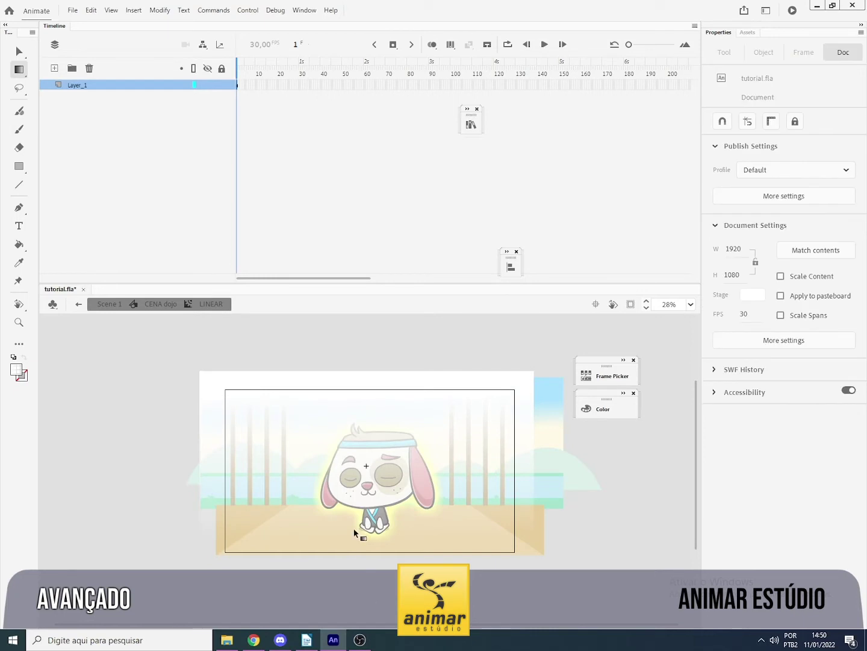
{"action": "left_click", "coordinate": [178, 303]}
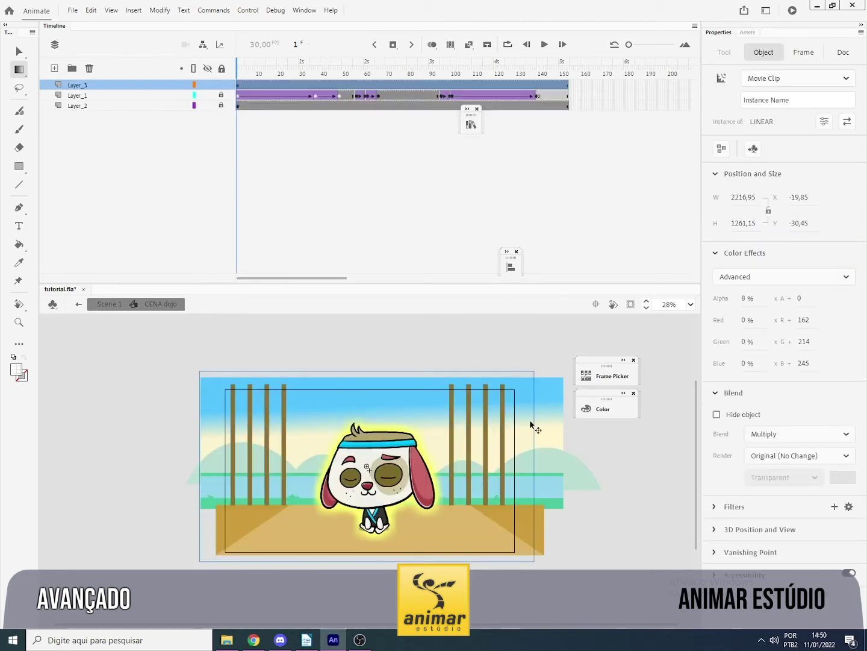
Set the LINEAR overlay's color effect to None and its blend mode to Add.
{"action": "key", "text": "v"}
{"action": "left_click", "coordinate": [779, 278]}
{"action": "left_click", "coordinate": [746, 296]}
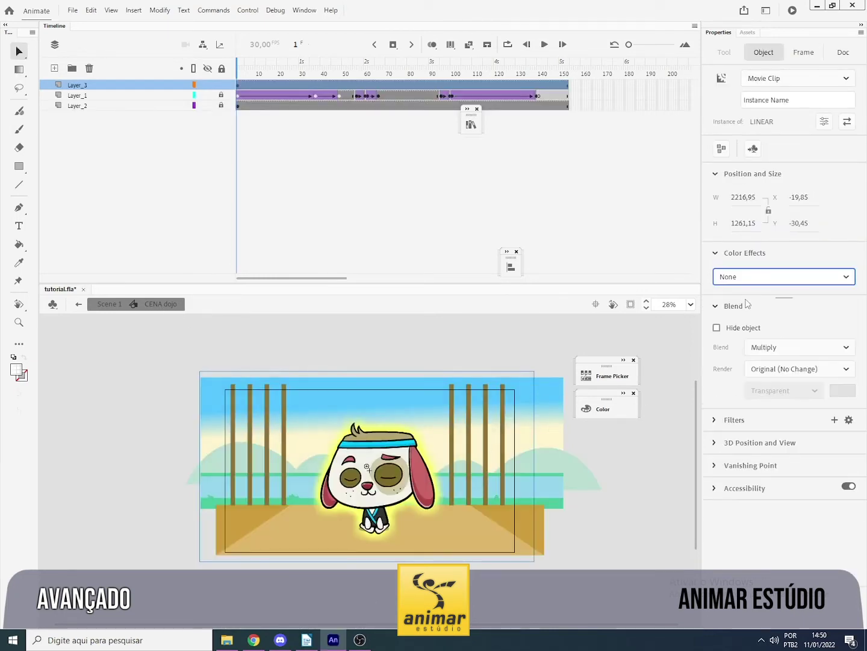
{"action": "left_click", "coordinate": [807, 347]}
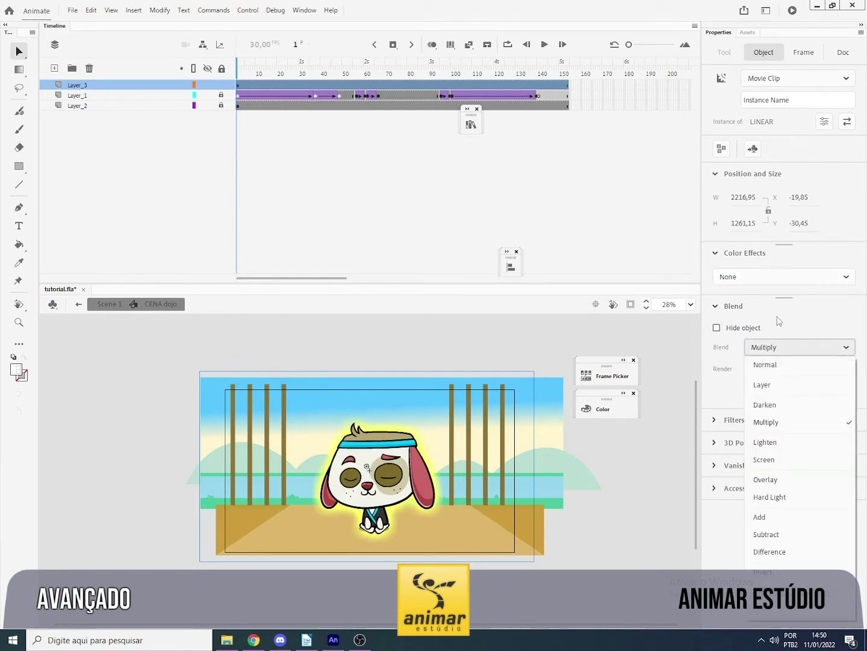
{"action": "left_click", "coordinate": [771, 517]}
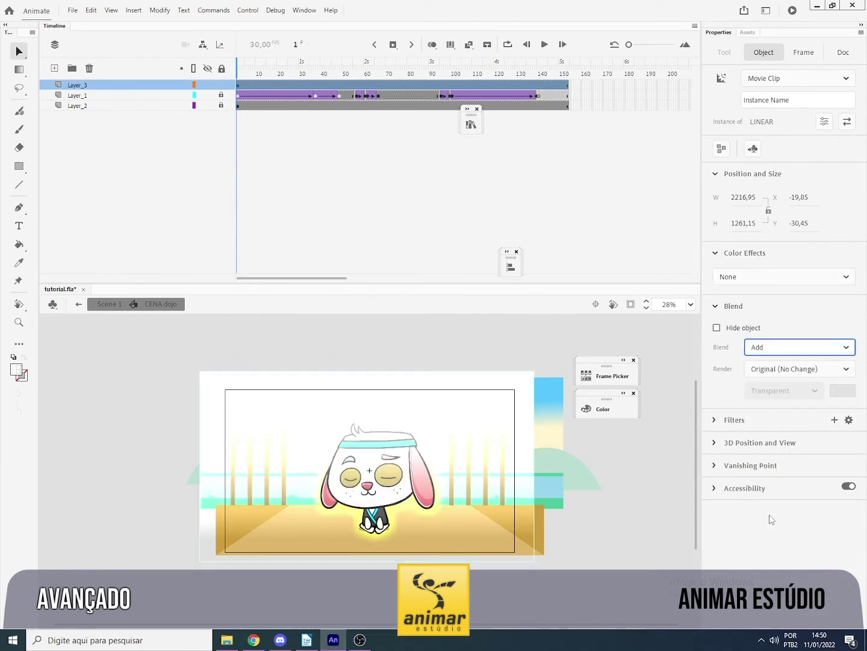
Apply an Alpha color effect of 26% to the LINEAR overlay.
{"action": "left_click", "coordinate": [783, 277]}
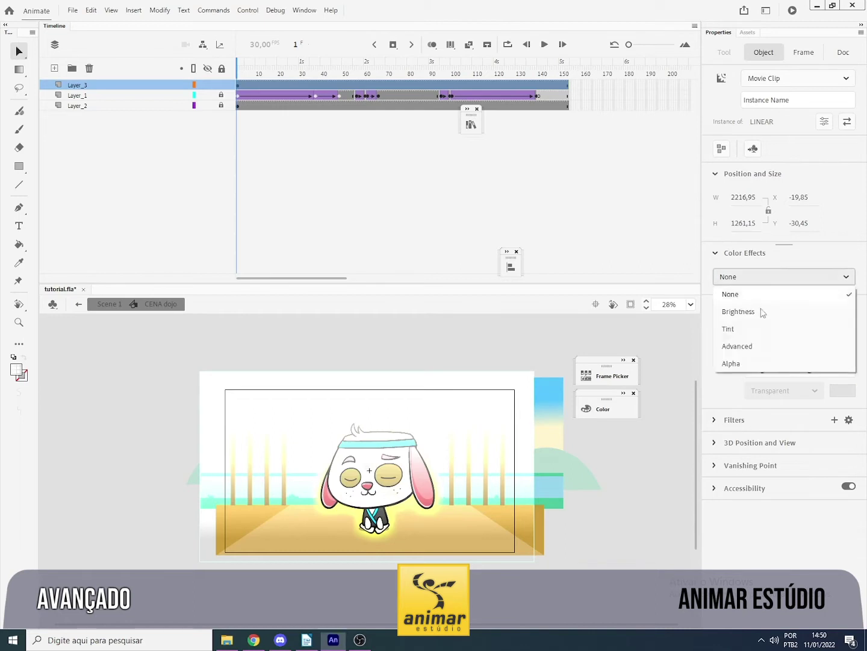
{"action": "left_click", "coordinate": [732, 362]}
{"action": "left_click_drag", "start_coordinate": [782, 306], "coordinate": [749, 308]}
Squash the overlay to about 629 px high, move it up to about Y -260, and hide artwork outside the stage.
{"action": "key", "text": "q"}
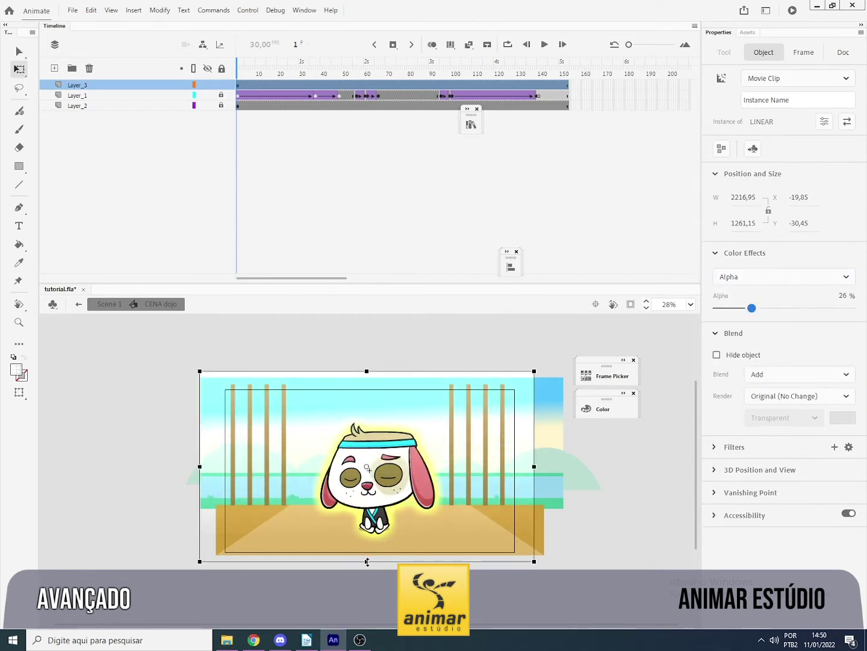
{"action": "left_click_drag", "start_coordinate": [367, 561], "coordinate": [366, 516]}
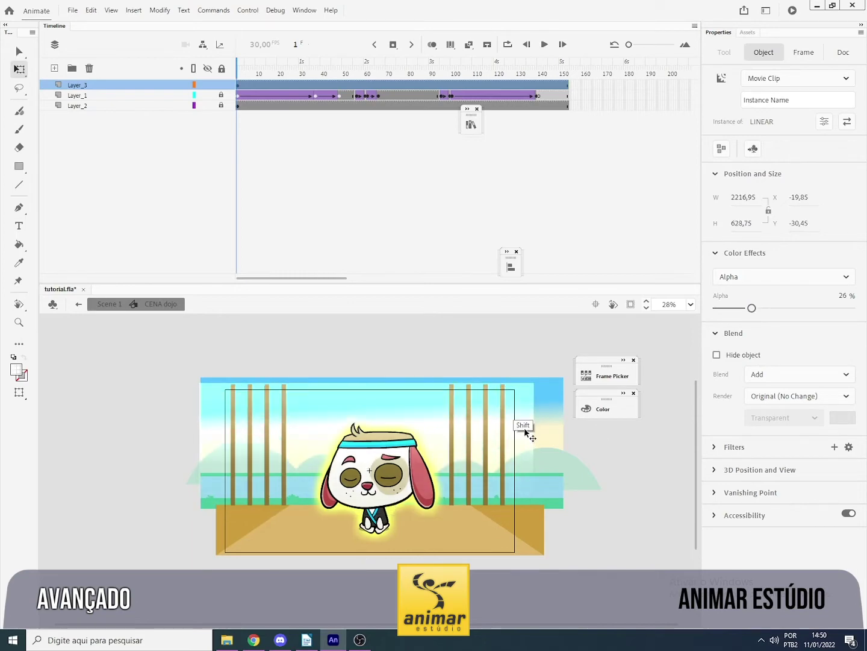
{"action": "left_click_drag", "start_coordinate": [525, 432], "coordinate": [521, 399]}
{"action": "key", "text": "v"}
{"action": "left_click", "coordinate": [631, 304]}
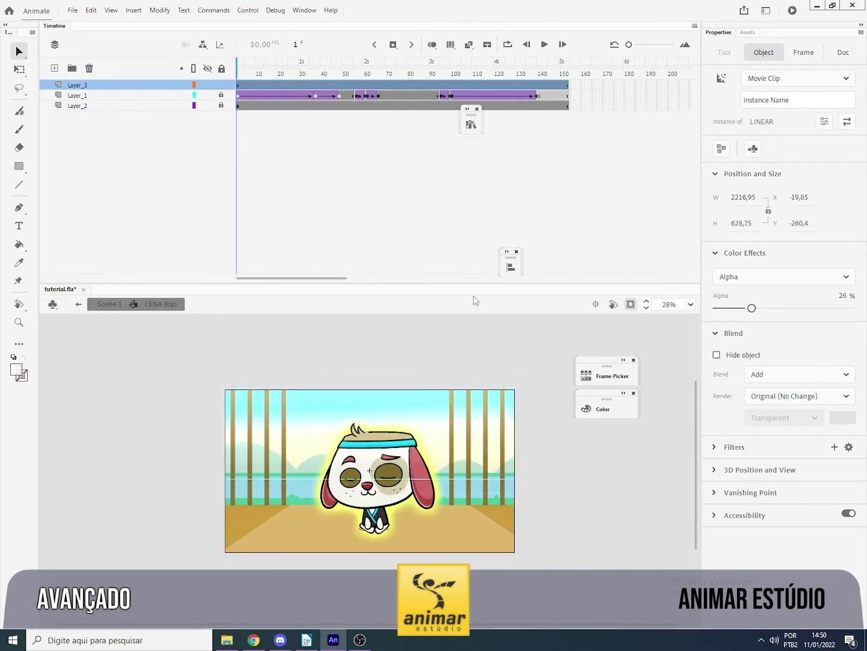
With the playhead at frame 92, stretch the overlay to about 837 px high and move it to about Y -138.
{"action": "left_click_drag", "start_coordinate": [240, 69], "coordinate": [432, 76]}
{"action": "left_click", "coordinate": [424, 410]}
{"action": "key", "text": "q"}
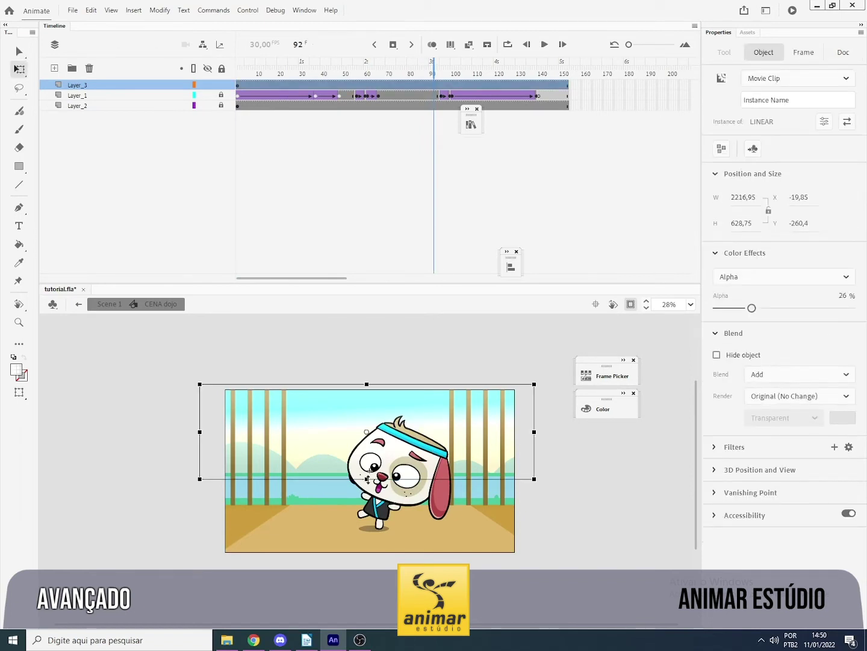
{"action": "left_click_drag", "start_coordinate": [366, 480], "coordinate": [366, 469]}
{"action": "key", "text": "ctrl+h"}
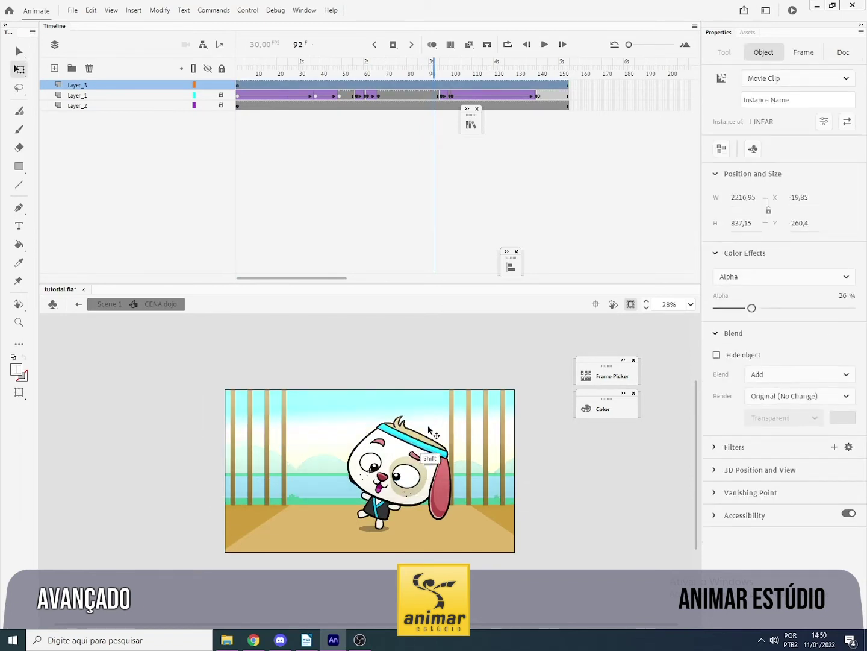
{"action": "key", "text": "v"}
Apply a 100% Tint to the LINEAR overlay in light yellow #FFFF66.
{"action": "left_click", "coordinate": [782, 277]}
{"action": "left_click", "coordinate": [752, 328]}
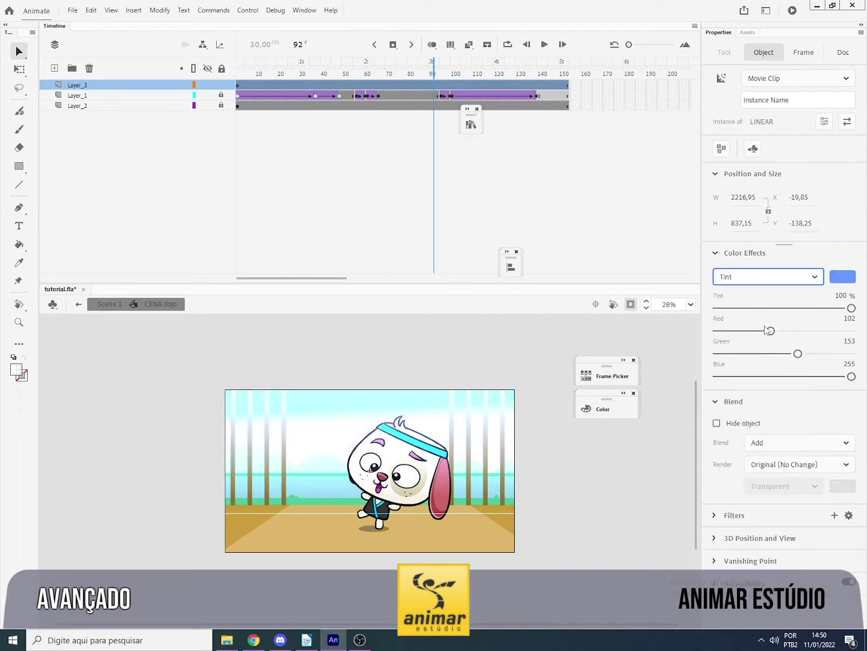
{"action": "left_click", "coordinate": [852, 284]}
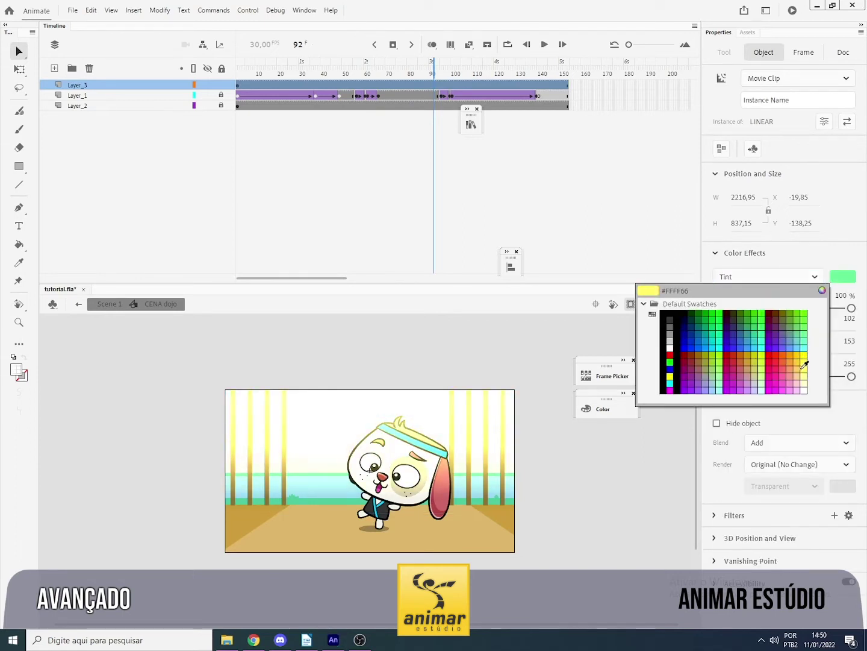
{"action": "left_click", "coordinate": [805, 366]}
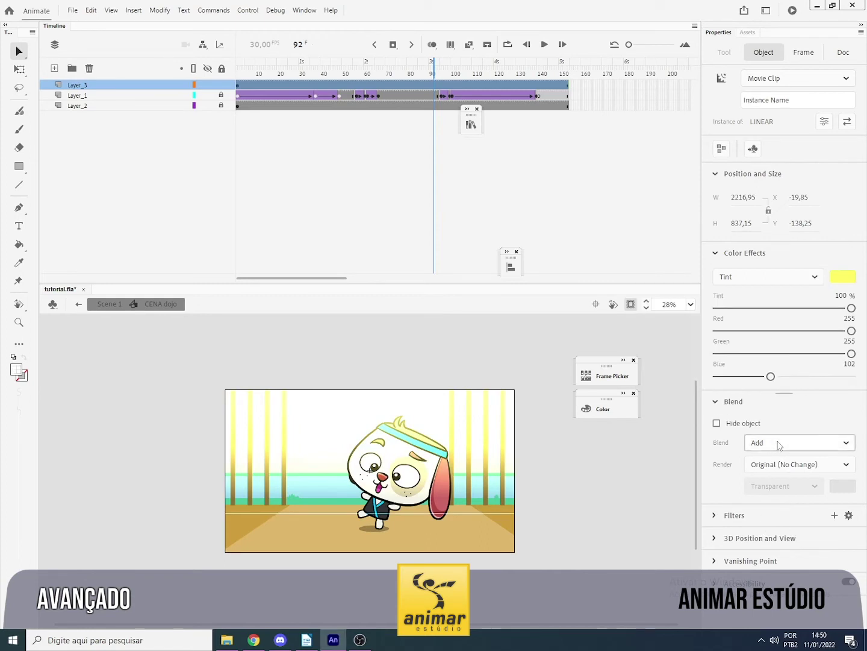
Switch the overlay's color effect to Advanced, lower its alpha percentage to soften the yellow light, and deselect it.
{"action": "left_click", "coordinate": [753, 278]}
{"action": "left_click", "coordinate": [753, 347]}
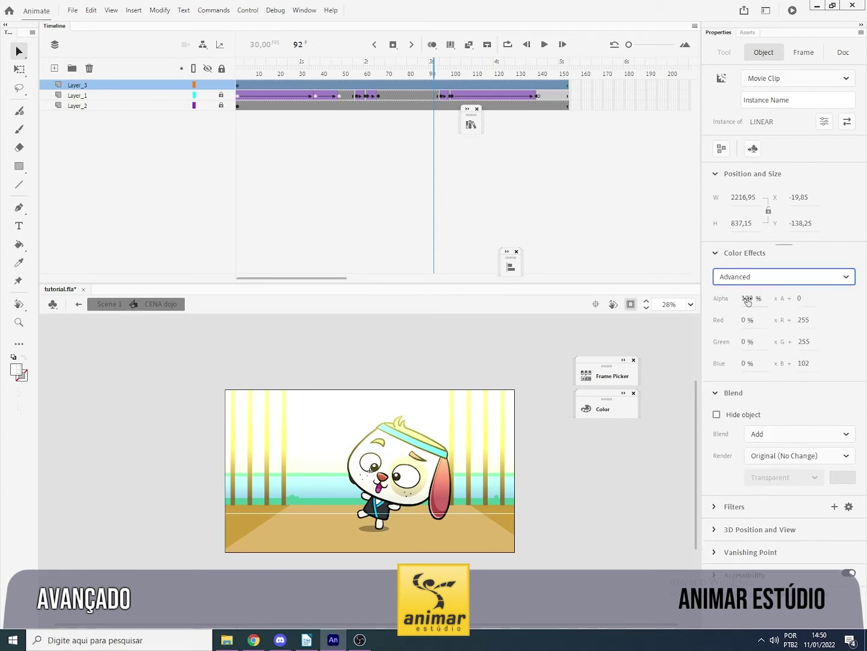
{"action": "left_click_drag", "start_coordinate": [756, 294], "coordinate": [750, 299]}
{"action": "left_click", "coordinate": [565, 490]}
Play the CENA dojo animation from frame 1 to check the yellow light, and stop the playback.
{"action": "left_click", "coordinate": [238, 72]}
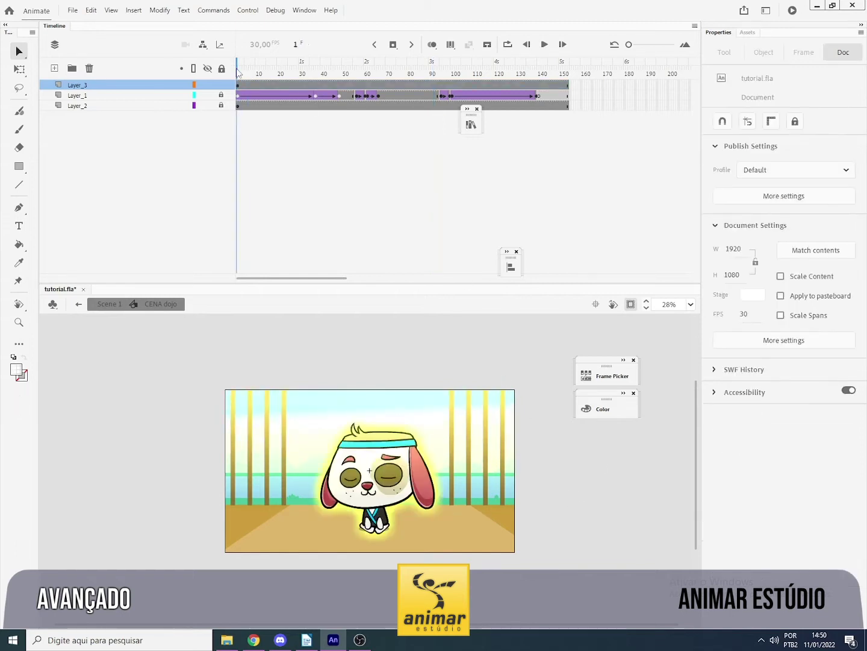
{"action": "key", "text": "Return"}
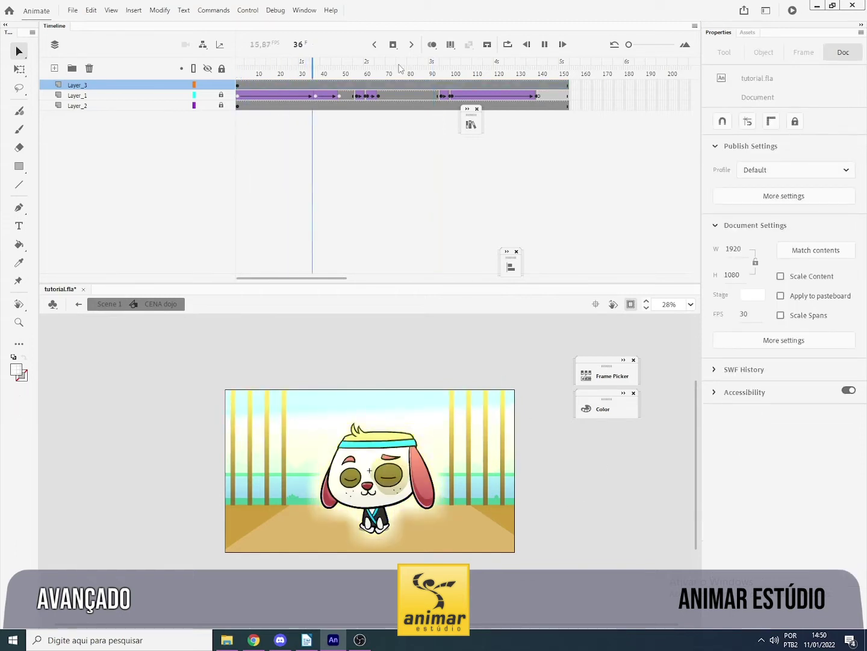
{"action": "key", "text": "Return"}
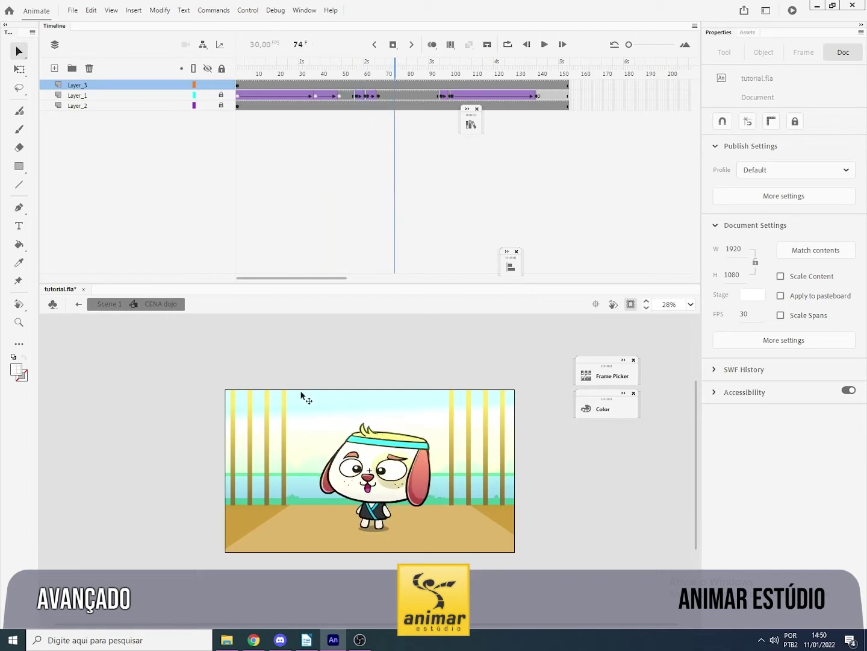
Return to Scene 1 and play the main animation from its start.
{"action": "double_click", "coordinate": [519, 487]}
{"action": "left_click_drag", "start_coordinate": [280, 66], "coordinate": [237, 66]}
{"action": "key", "text": "Return"}
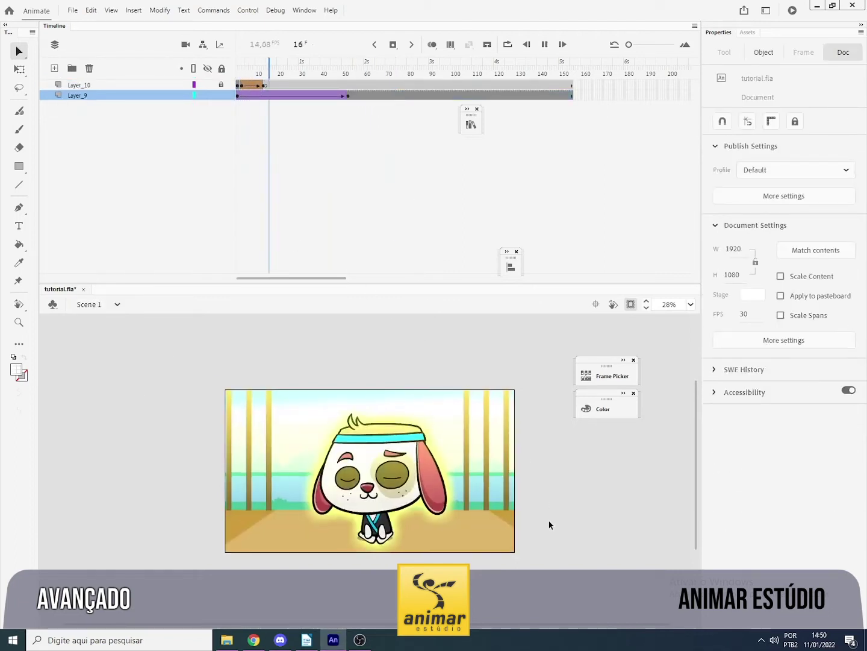
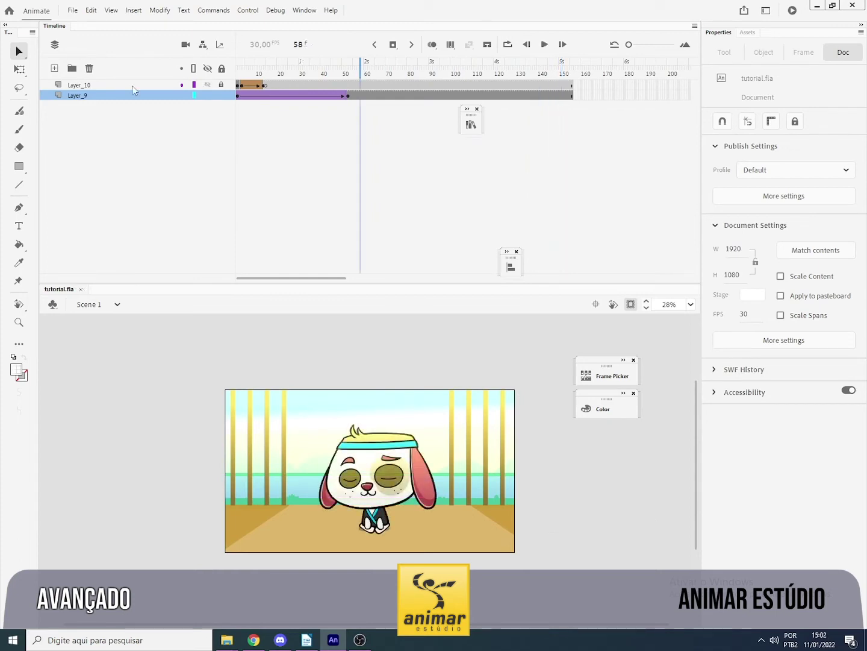
Enter the CENA dojo symbol, scrub its timeline to frame 103 to review the animation, and return to Scene 1.
{"action": "left_click", "coordinate": [133, 86]}
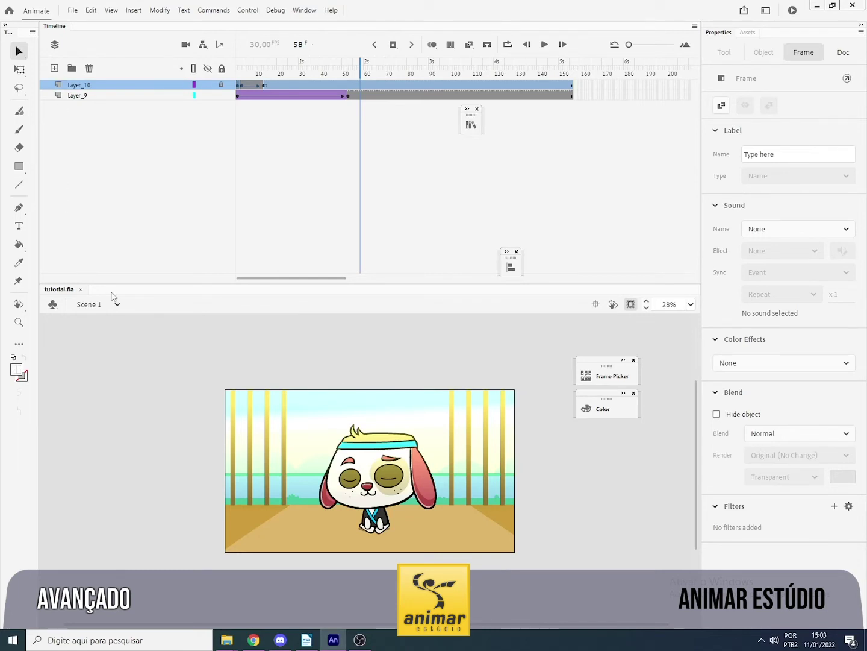
{"action": "left_click", "coordinate": [389, 480]}
{"action": "left_click", "coordinate": [391, 501]}
{"action": "double_click", "coordinate": [392, 502]}
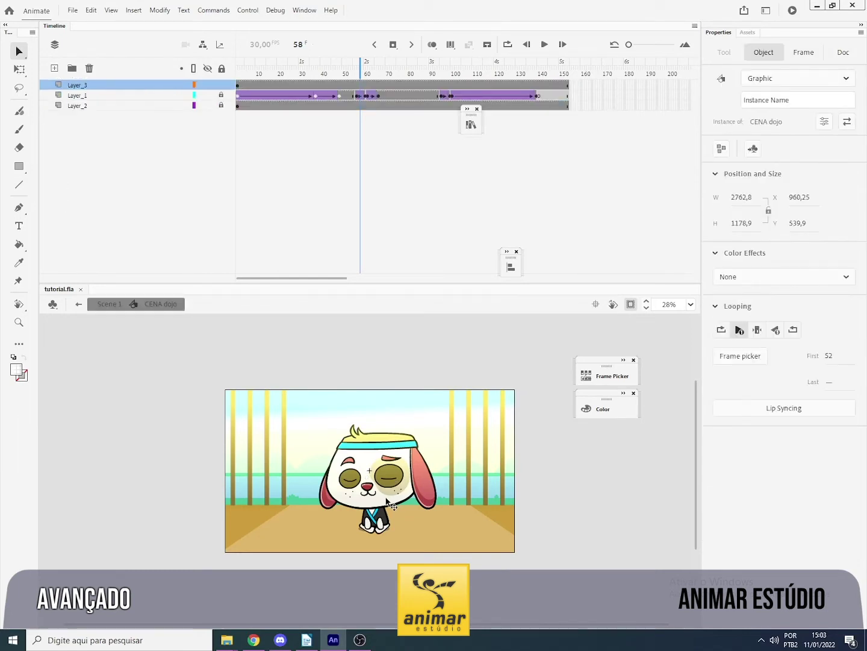
{"action": "left_click_drag", "start_coordinate": [359, 75], "coordinate": [458, 76]}
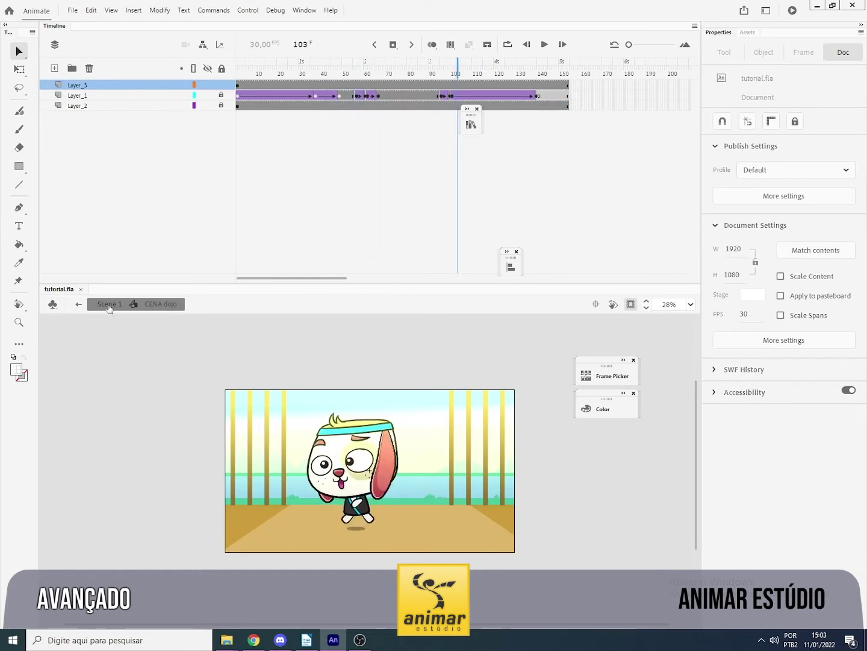
{"action": "left_click", "coordinate": [109, 304]}
Add a new layer above Layer_10 in Scene 1 and name it MUSICA.
{"action": "left_click", "coordinate": [123, 85]}
{"action": "left_click", "coordinate": [54, 68]}
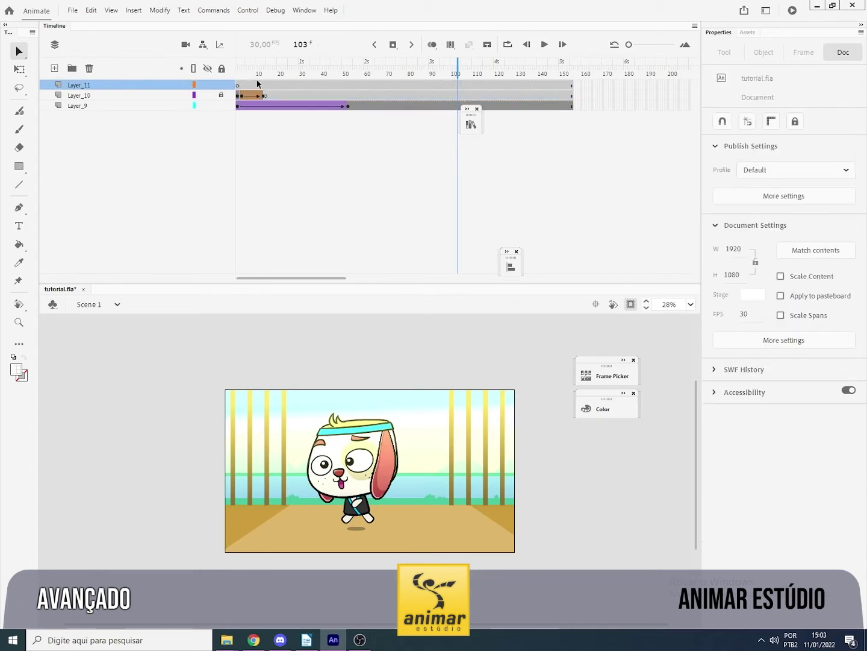
{"action": "double_click", "coordinate": [111, 86]}
{"action": "type", "text": "mu"}
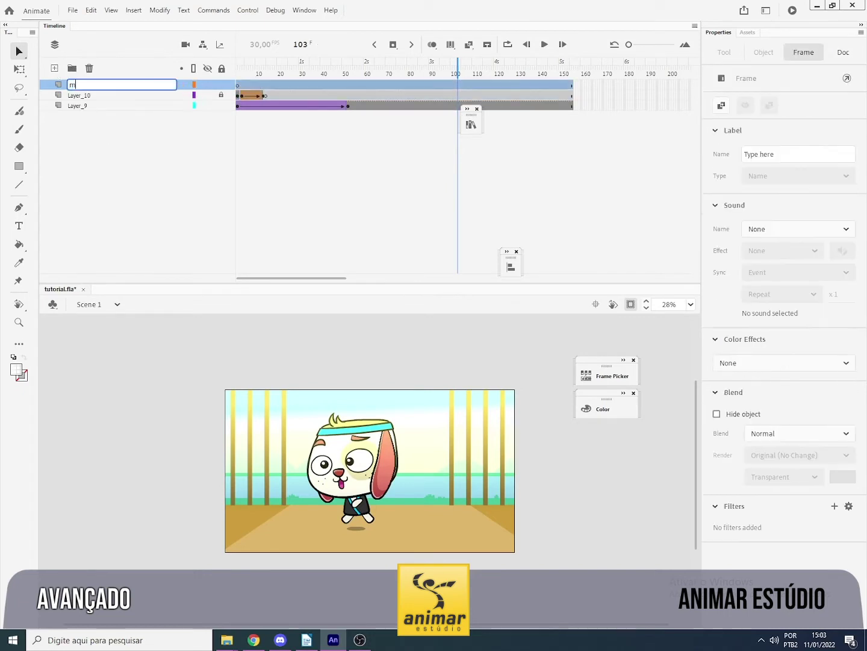
{"action": "key", "text": "BackSpace"}
{"action": "key", "text": "BackSpace"}
{"action": "type", "text": "MUSICA"}
{"action": "key", "text": "Return"}
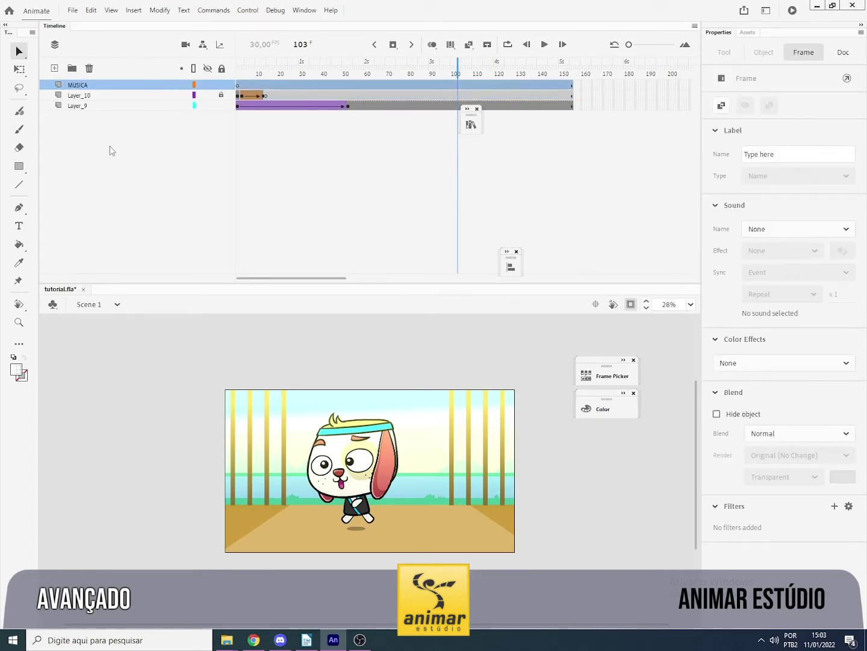
Add another layer above MUSICA and name it sfx.
{"action": "left_click", "coordinate": [54, 68]}
{"action": "double_click", "coordinate": [96, 86]}
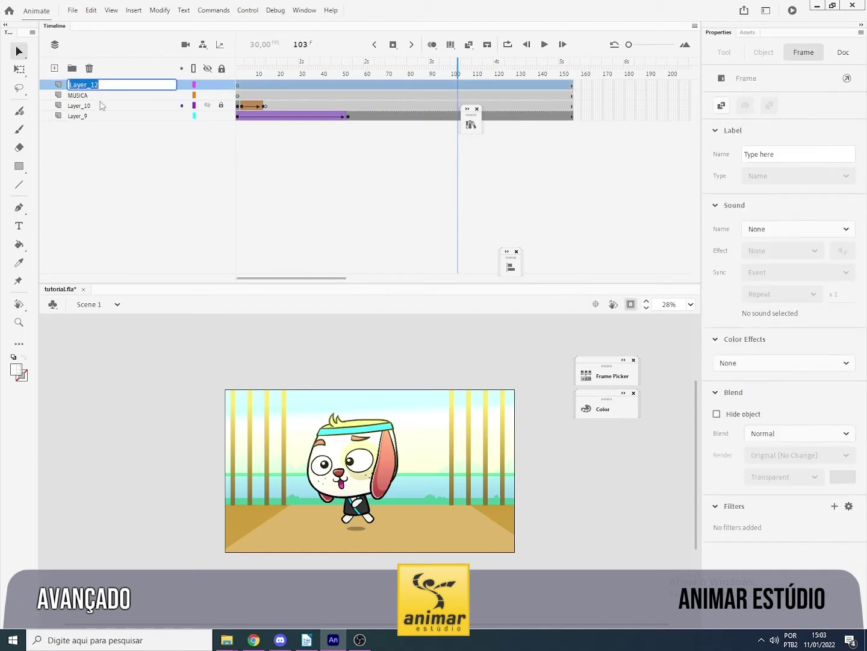
{"action": "type", "text": "sfx"}
{"action": "key", "text": "Return"}
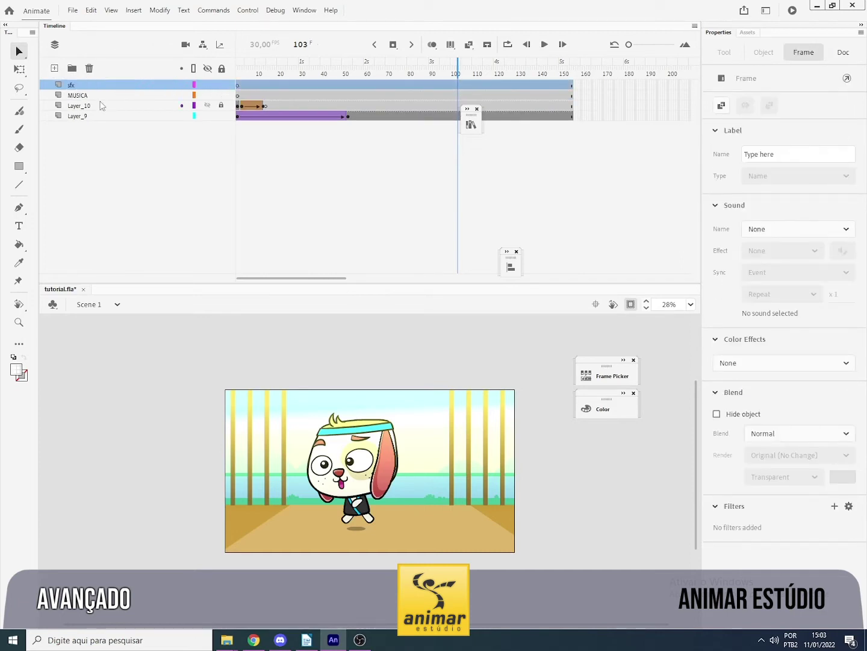
Import all sound files from the sons folder onto the stage at frame 1 of the MUSICA layer.
{"action": "left_click", "coordinate": [238, 95]}
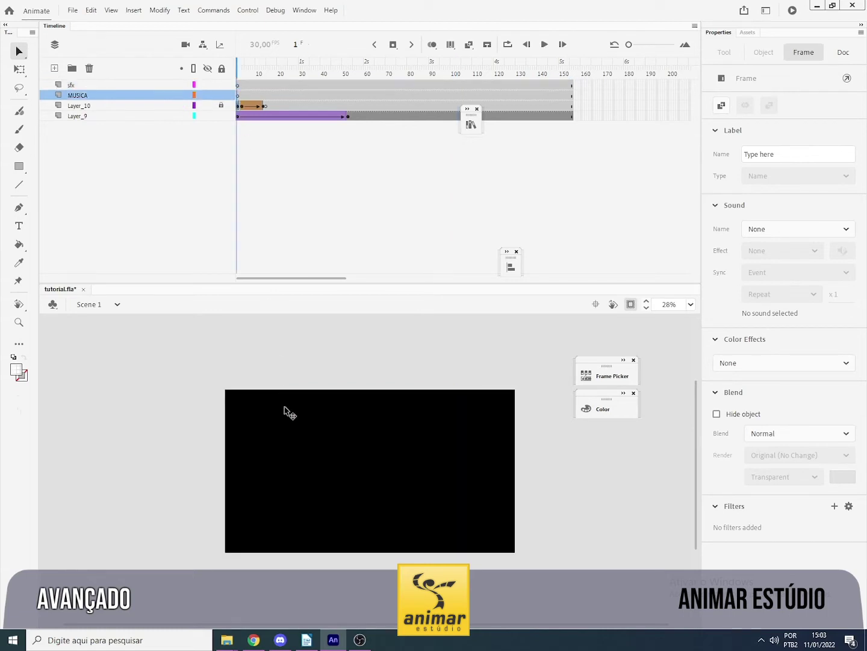
{"action": "mouse_move", "coordinate": [229, 641]}
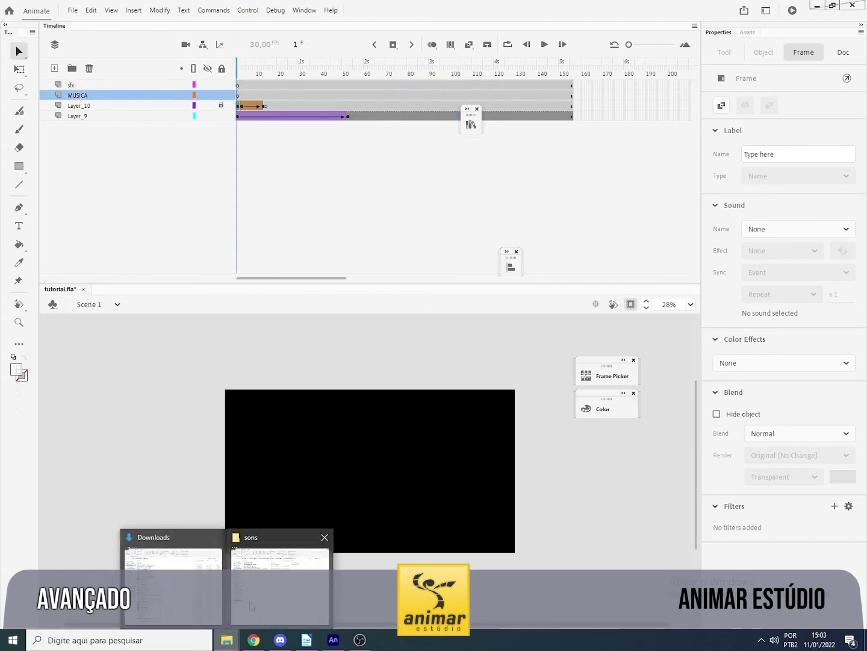
{"action": "left_click", "coordinate": [247, 598]}
{"action": "key", "text": "ctrl+a"}
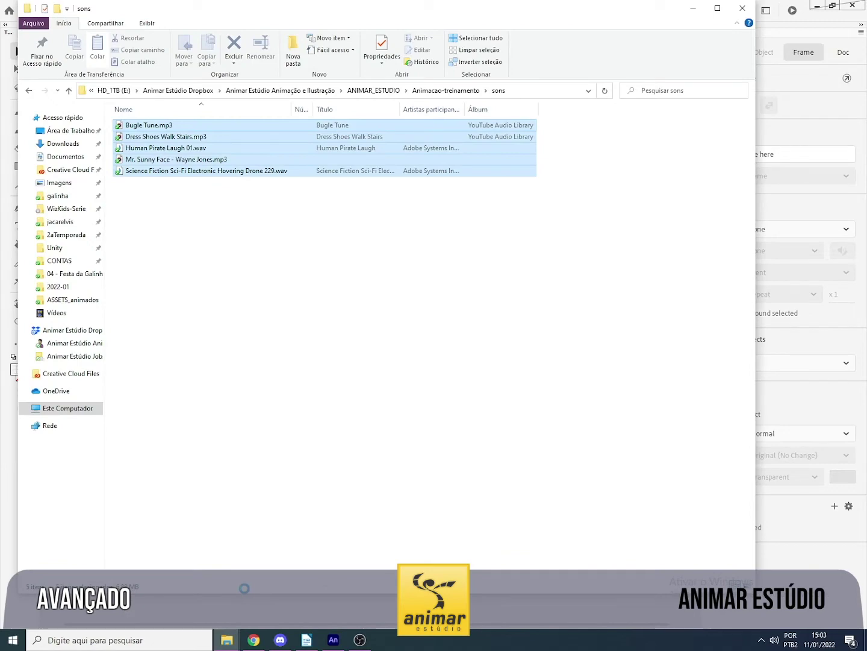
{"action": "left_click_drag", "start_coordinate": [197, 148], "coordinate": [359, 432]}
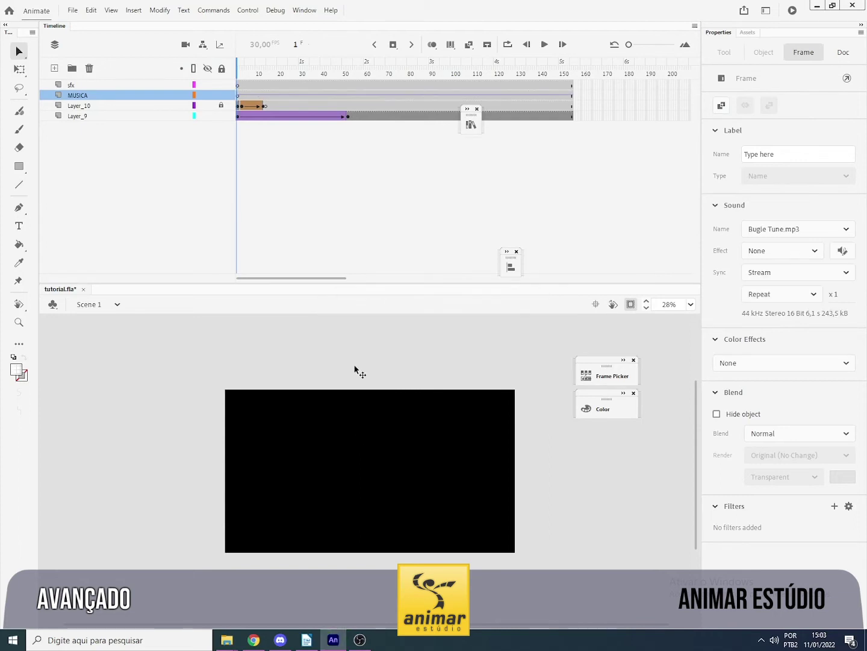
Change the MUSICA layer's sound to the Mr. Sunny Face mp3 track.
{"action": "left_click", "coordinate": [268, 96]}
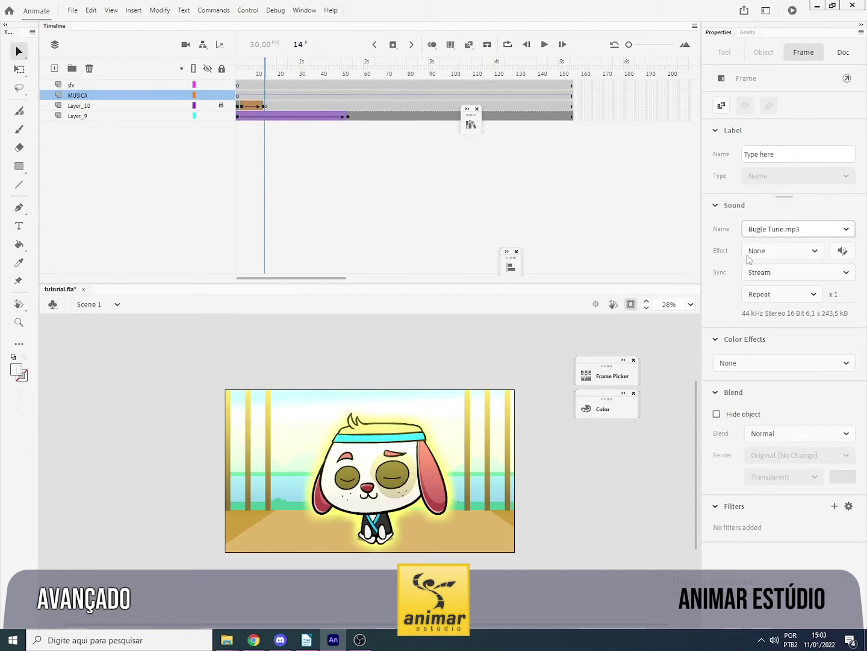
{"action": "left_click", "coordinate": [846, 229]}
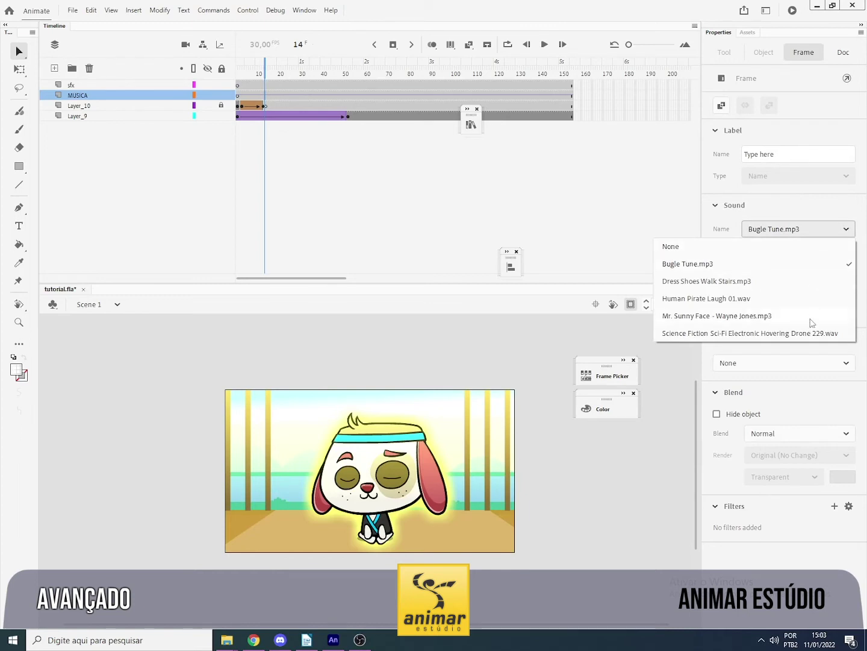
{"action": "left_click", "coordinate": [725, 316]}
{"action": "left_click", "coordinate": [376, 145]}
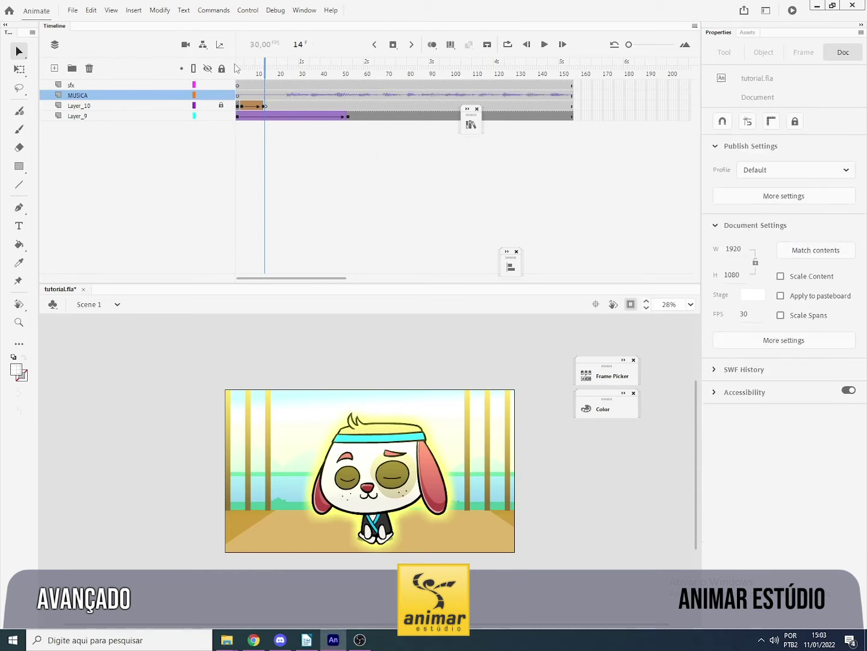
Play the animation with the music and locate the frame around 22 to 24 where the waveform begins.
{"action": "key", "text": "Return"}
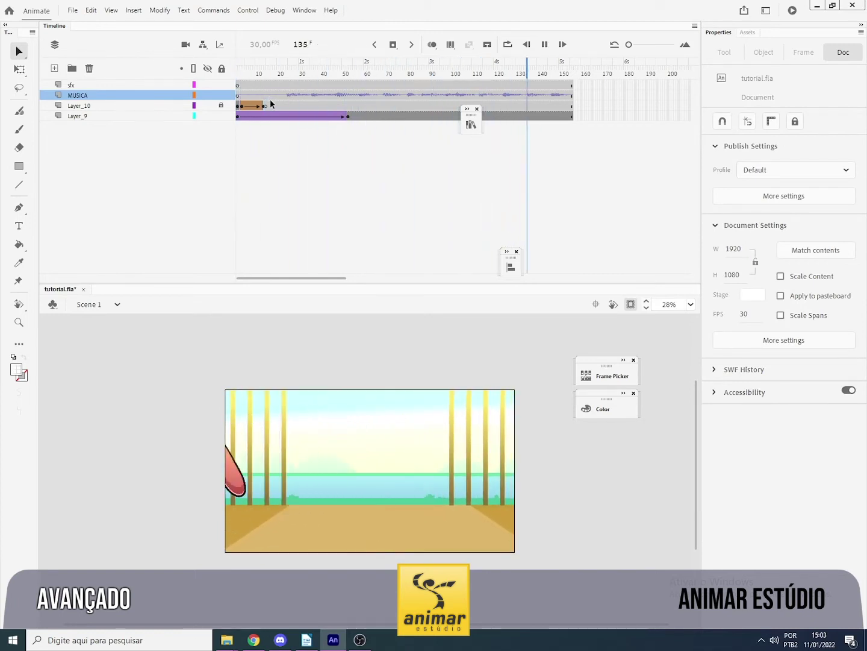
{"action": "key", "text": "Return"}
{"action": "left_click", "coordinate": [283, 94]}
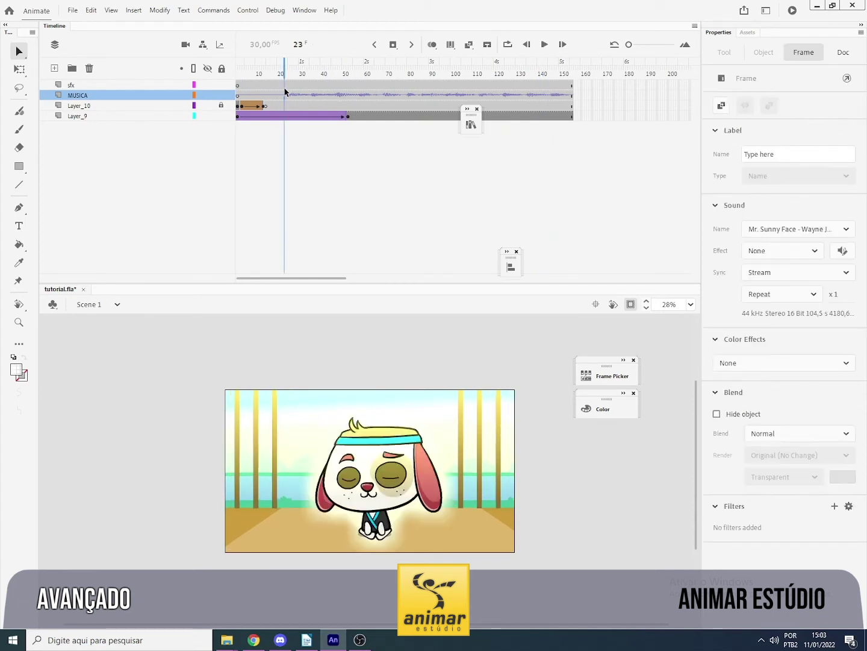
{"action": "mouse_move", "coordinate": [278, 73]}
{"action": "left_mouse_down"}
{"action": "mouse_move", "coordinate": [245, 72]}
{"action": "mouse_move", "coordinate": [282, 73]}
{"action": "left_mouse_up"}
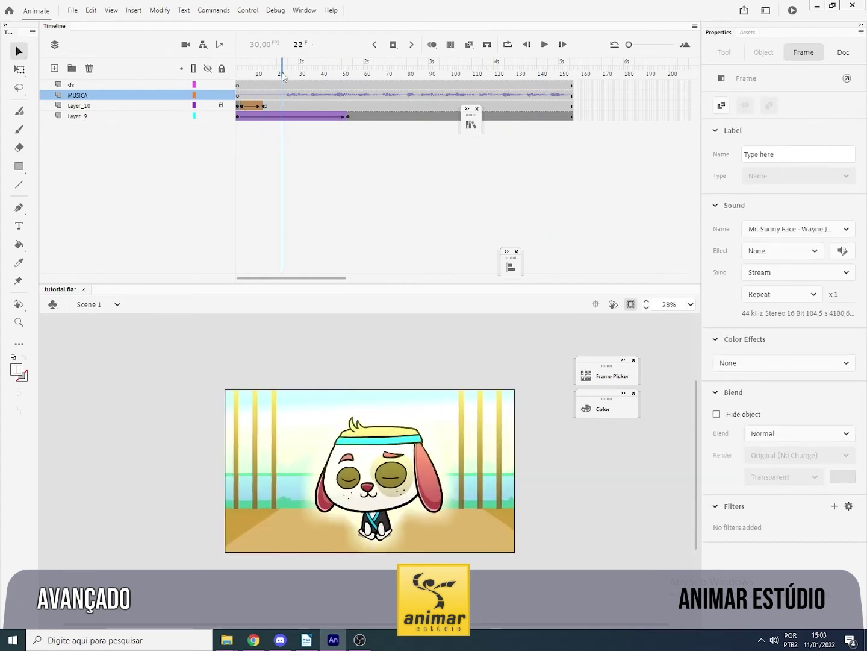
{"action": "left_click", "coordinate": [286, 95]}
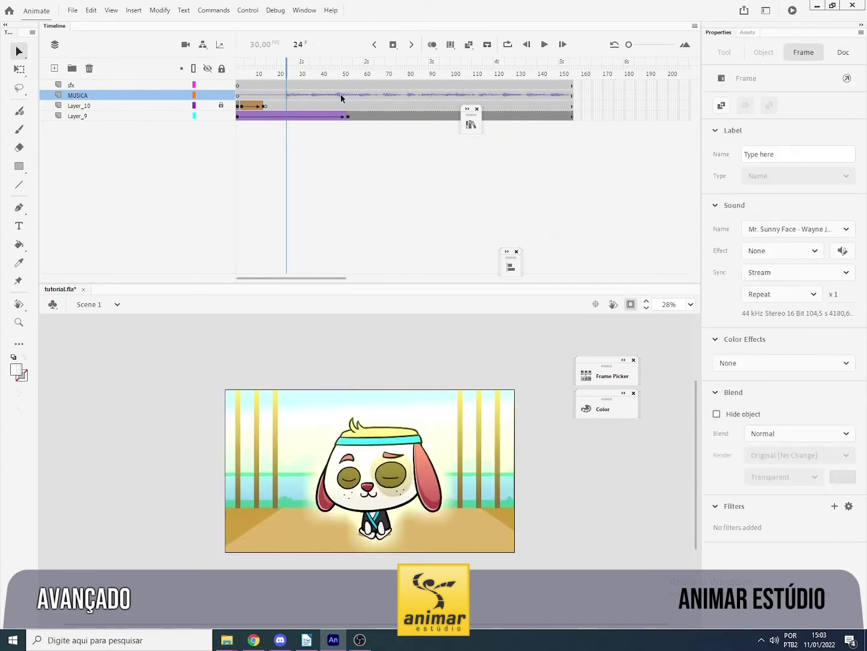
Trim the silent beginning of the music by moving its envelope start point to about 0.8 seconds.
{"action": "left_click", "coordinate": [842, 257]}
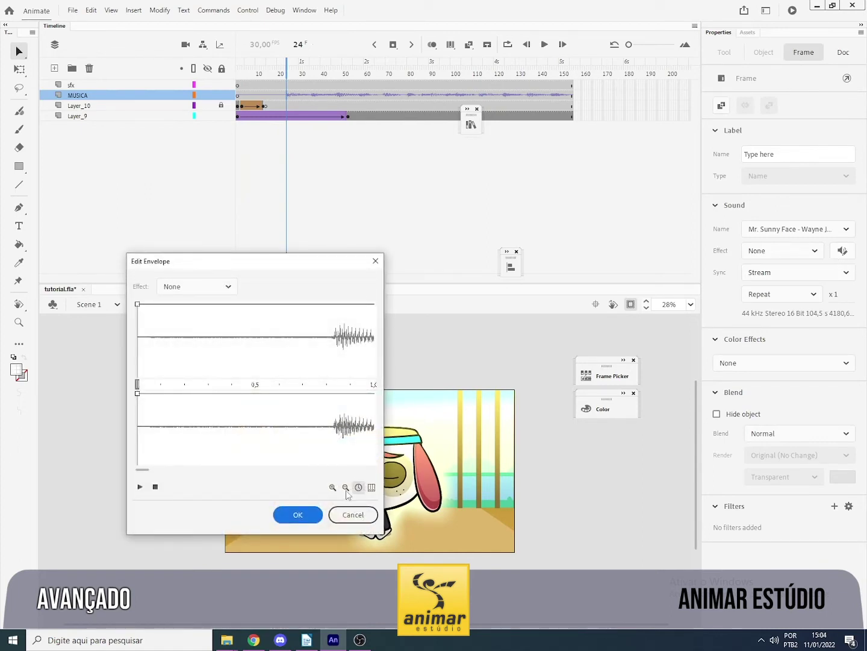
{"action": "left_click", "coordinate": [346, 487]}
{"action": "left_click_drag", "start_coordinate": [136, 386], "coordinate": [229, 384]}
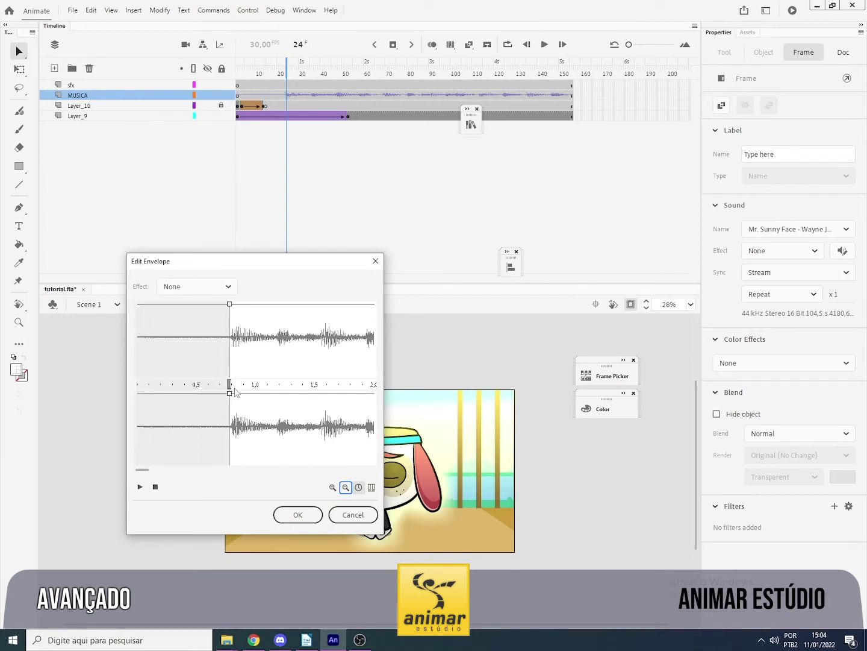
{"action": "left_click", "coordinate": [301, 515]}
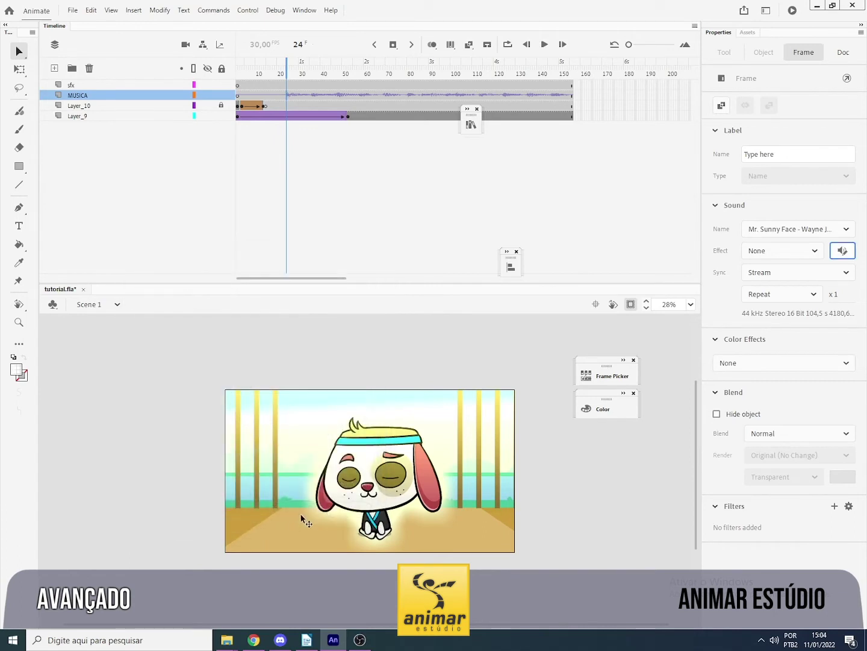
Play the animation from frame 1 to check the trimmed music, and stop the playback.
{"action": "left_click", "coordinate": [239, 72]}
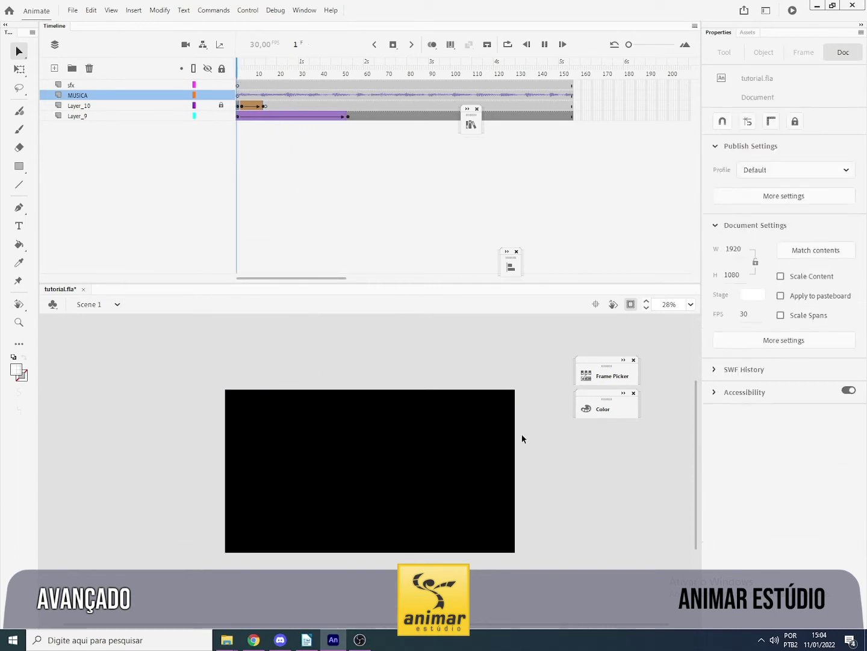
{"action": "key", "text": "Return"}
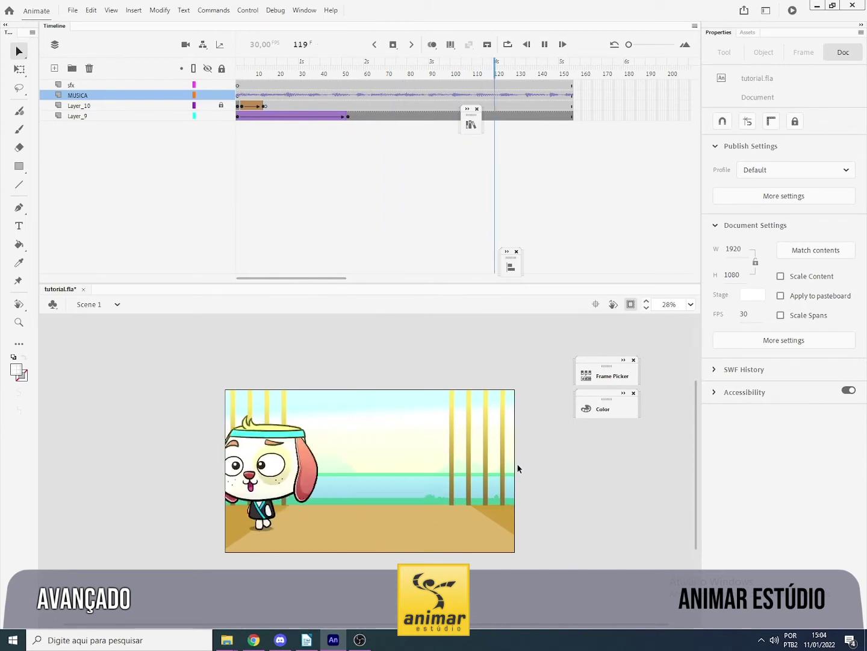
{"action": "left_click", "coordinate": [538, 96]}
{"action": "left_click", "coordinate": [449, 319]}
Fade out the music with envelope points at about 5.2 and 6 seconds, lowering the last to zero in both channels, and preview it.
{"action": "left_click", "coordinate": [527, 95]}
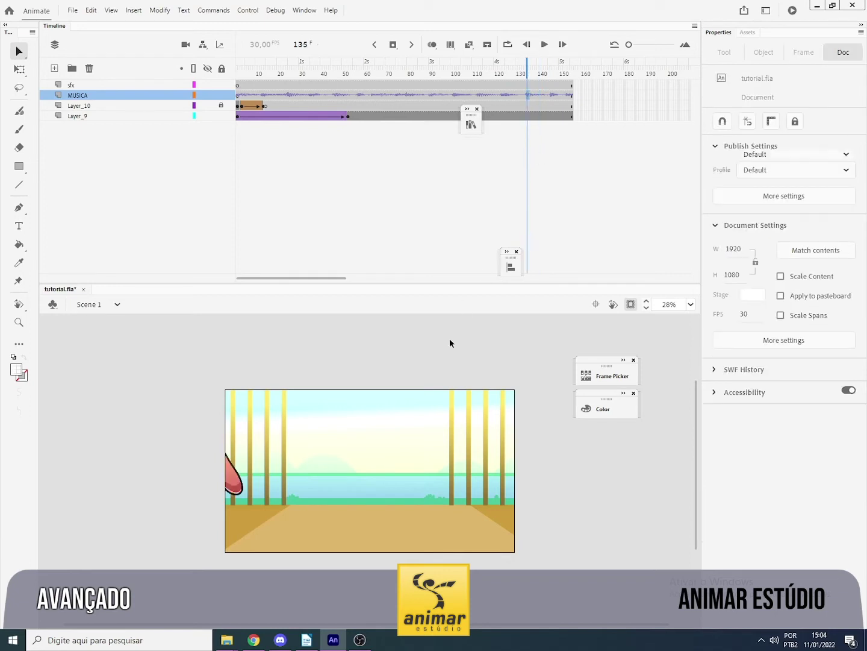
{"action": "left_click", "coordinate": [804, 53]}
{"action": "left_click", "coordinate": [842, 251]}
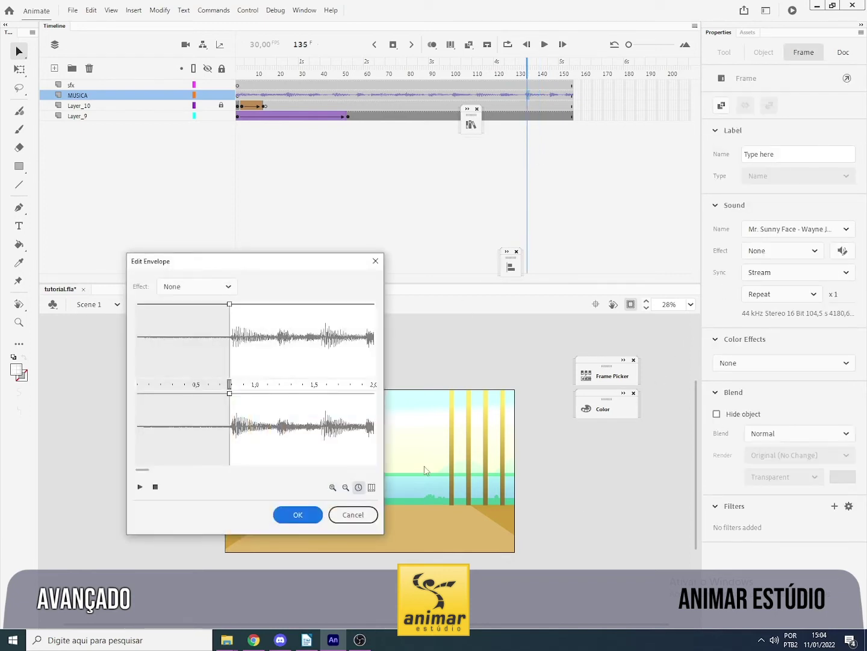
{"action": "left_click_drag", "start_coordinate": [144, 473], "coordinate": [144, 473]}
{"action": "left_click", "coordinate": [346, 488]}
{"action": "left_click", "coordinate": [346, 488]}
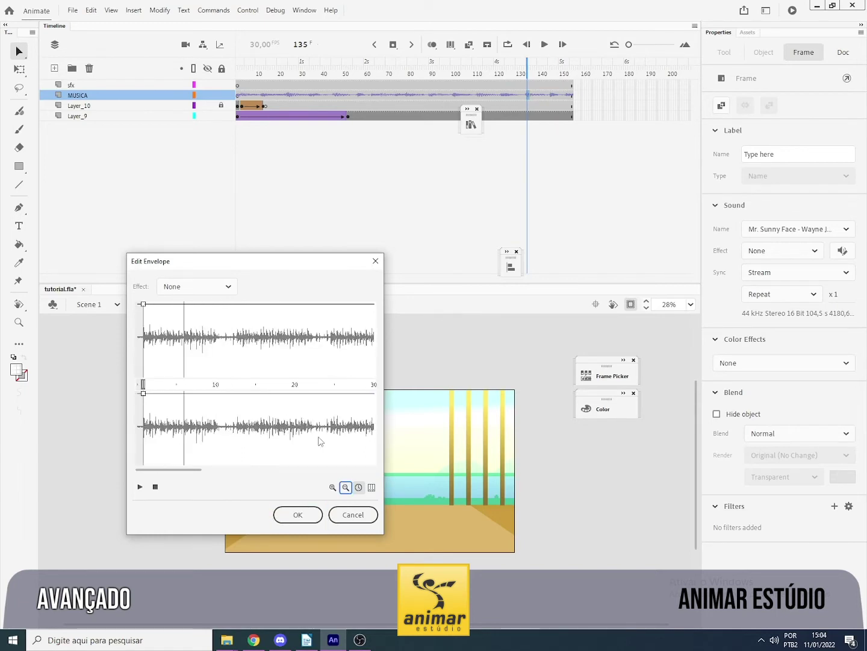
{"action": "left_click", "coordinate": [331, 487]}
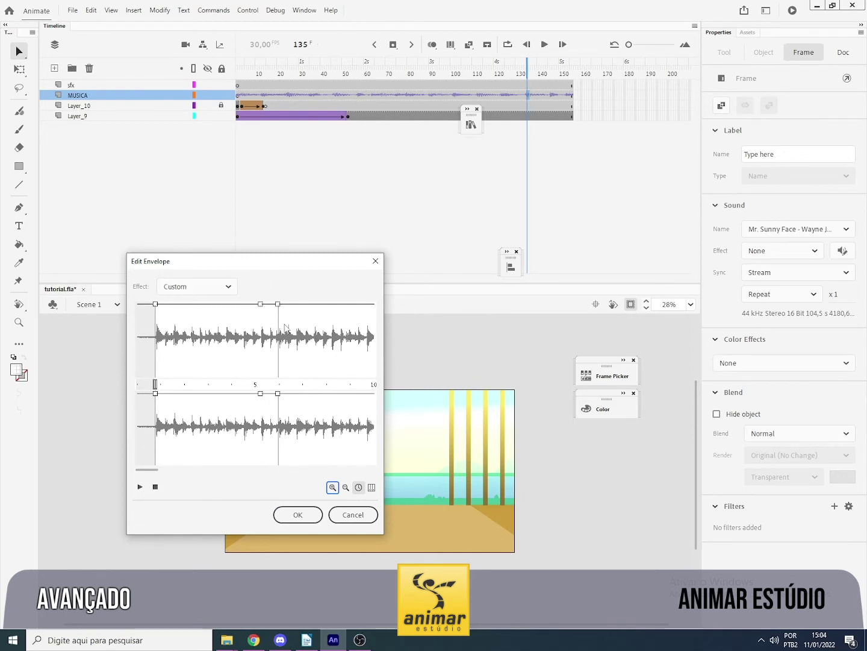
{"action": "left_click_drag", "start_coordinate": [277, 304], "coordinate": [279, 471]}
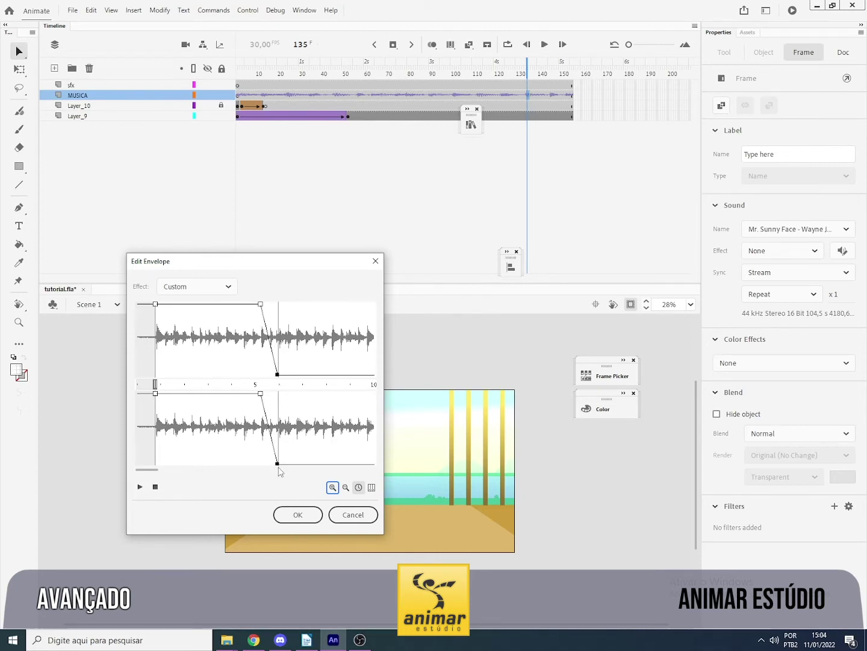
{"action": "left_click", "coordinate": [307, 522]}
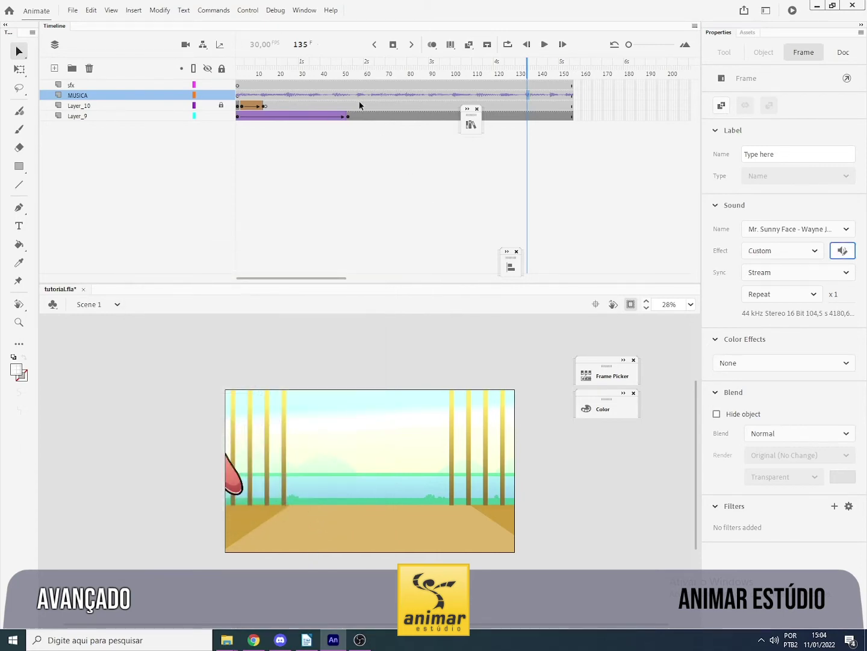
{"action": "key", "text": "Return"}
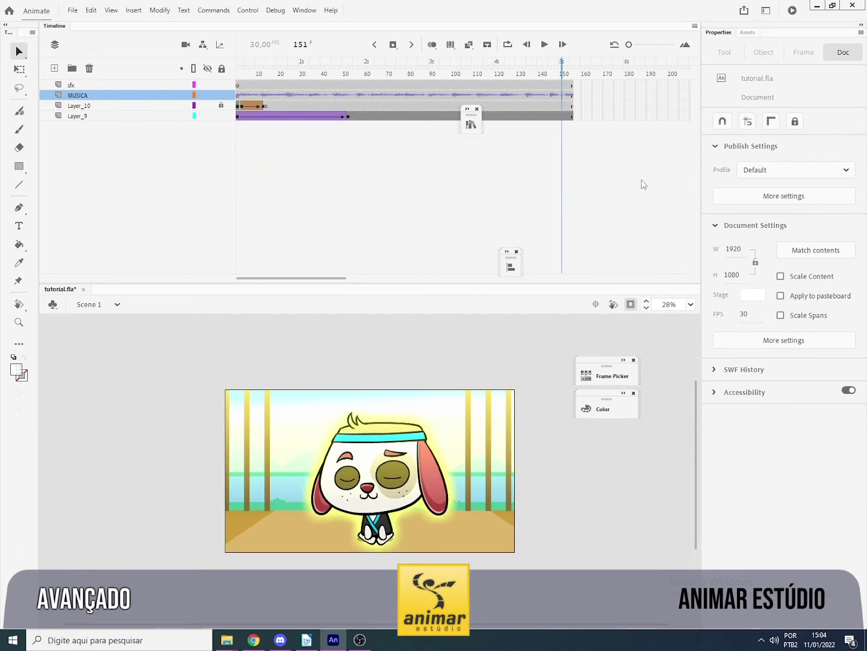
Shift the music's fade-out earlier, moving its envelope points to about 4.6 and 5.6 seconds.
{"action": "left_click", "coordinate": [562, 95]}
{"action": "left_click", "coordinate": [843, 251]}
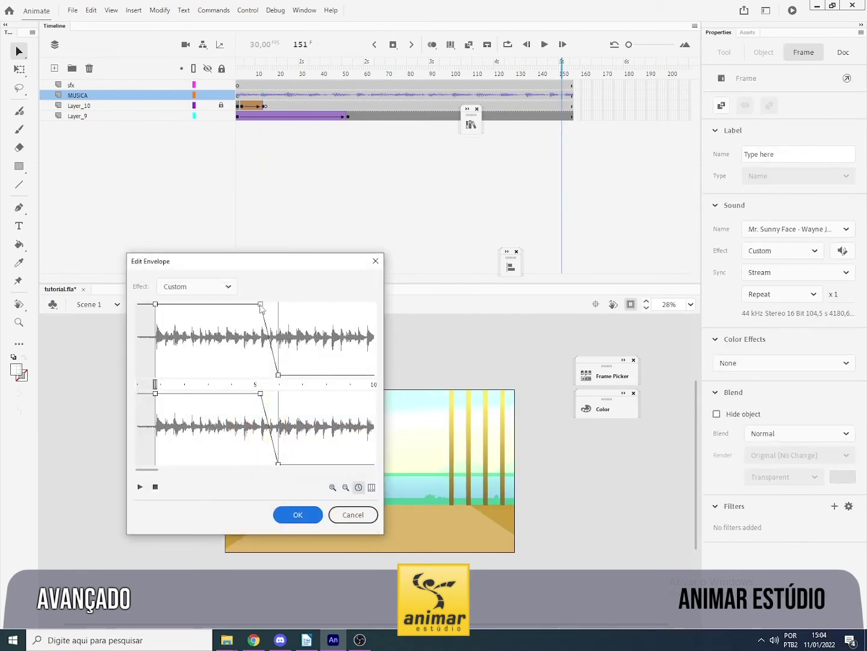
{"action": "left_click_drag", "start_coordinate": [261, 305], "coordinate": [253, 304]}
{"action": "left_click_drag", "start_coordinate": [278, 375], "coordinate": [270, 374]}
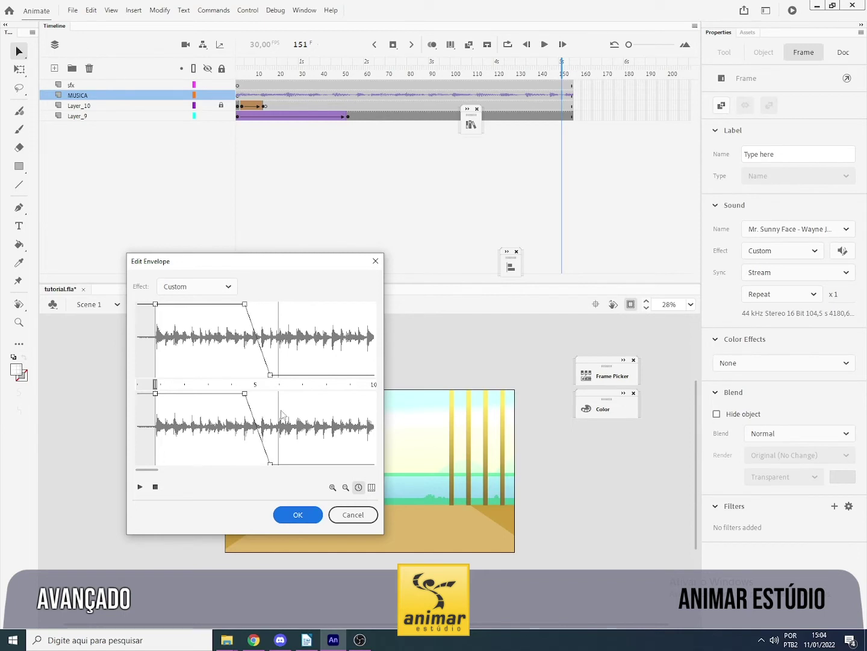
{"action": "left_click", "coordinate": [298, 514]}
Play the animation to check the earlier music fade-out, and stop the playback.
{"action": "left_click", "coordinate": [542, 126]}
{"action": "key", "text": "Return"}
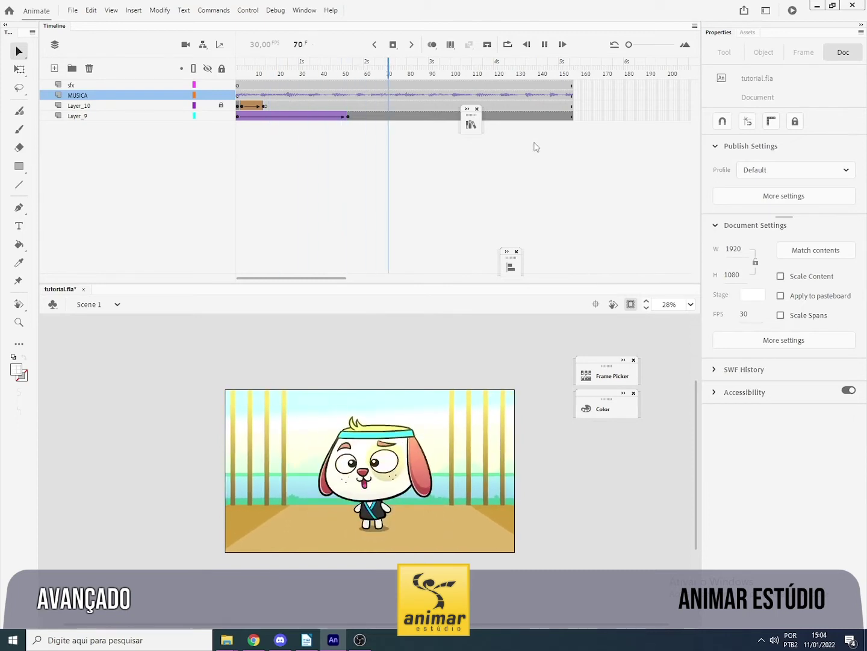
{"action": "key", "text": "Return"}
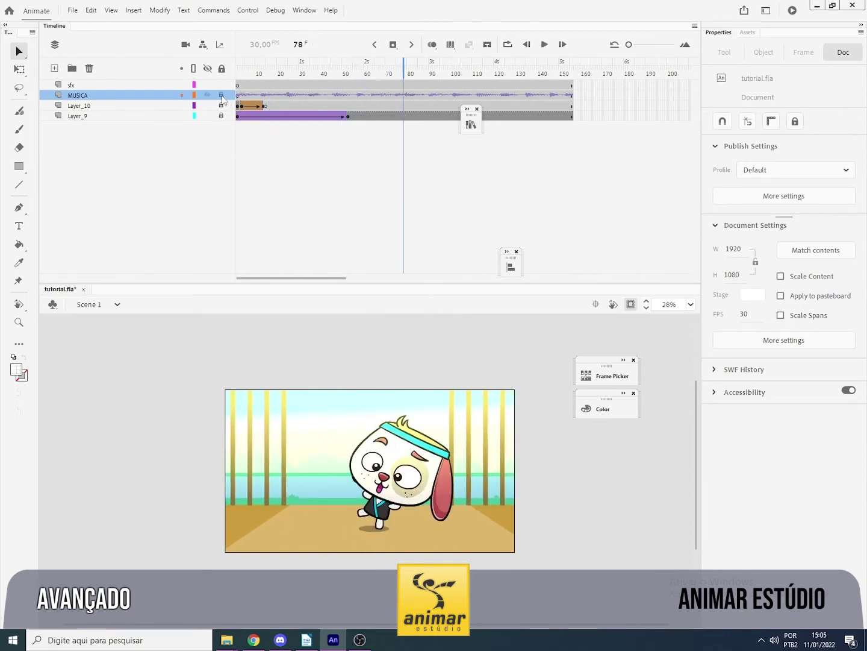
Assign the Science Fiction Sci-Fi Electronic Hovering Drone 229.wav sound to the sfx layer at frame 1.
{"action": "left_click", "coordinate": [249, 86]}
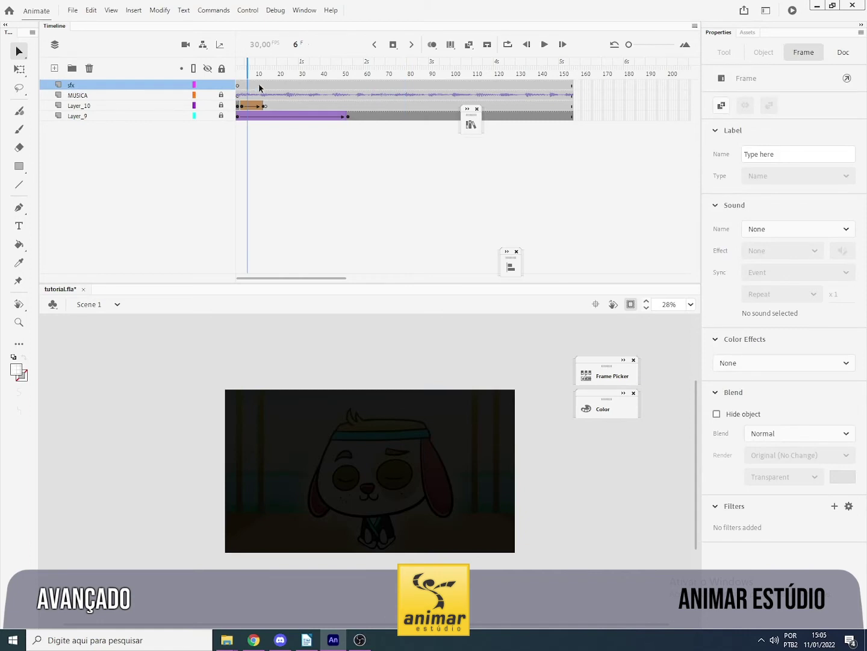
{"action": "mouse_move", "coordinate": [271, 76]}
{"action": "left_mouse_down"}
{"action": "mouse_move", "coordinate": [291, 85]}
{"action": "mouse_move", "coordinate": [276, 97]}
{"action": "left_mouse_up"}
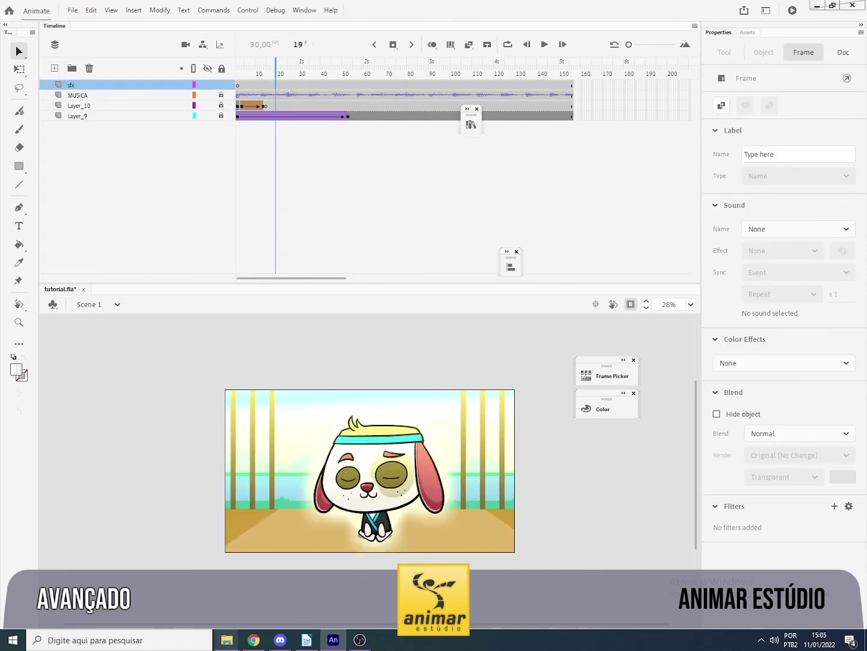
{"action": "left_click", "coordinate": [249, 86]}
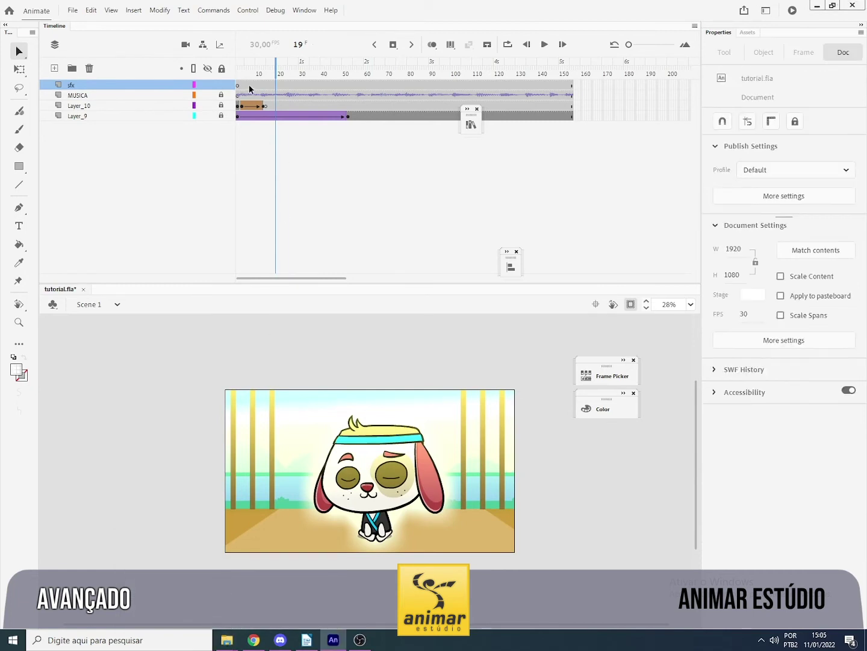
{"action": "left_click", "coordinate": [238, 86]}
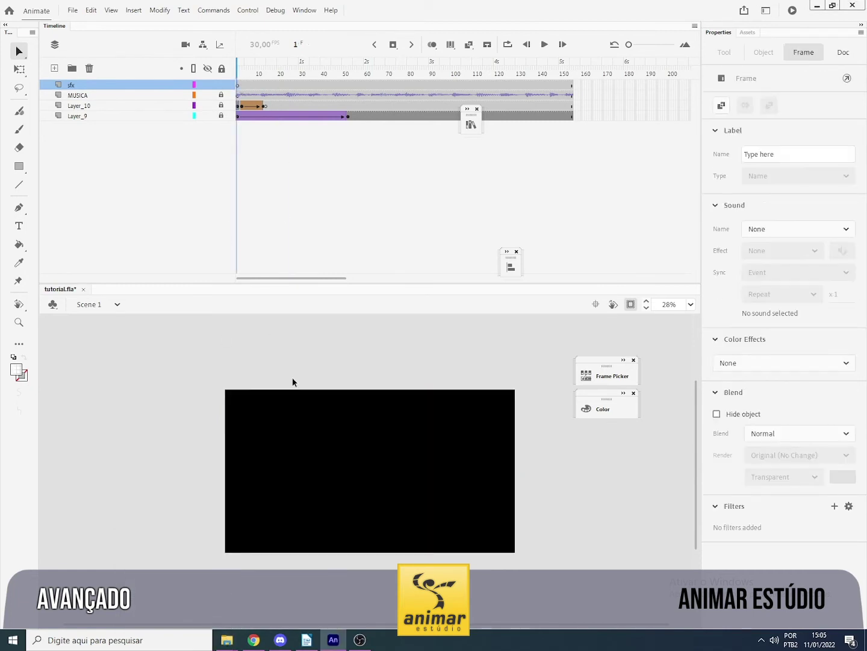
{"action": "left_click", "coordinate": [840, 230]}
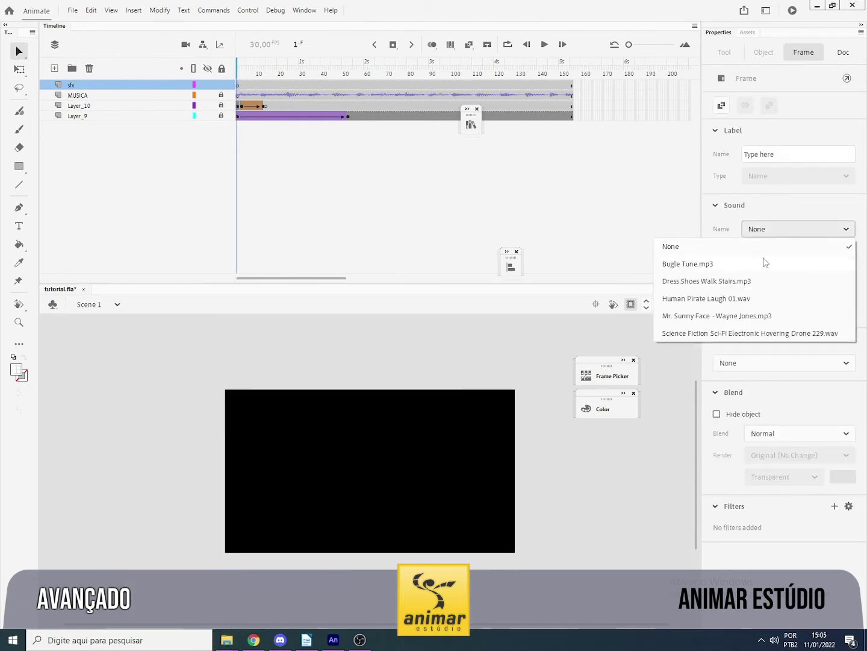
{"action": "left_click", "coordinate": [758, 333]}
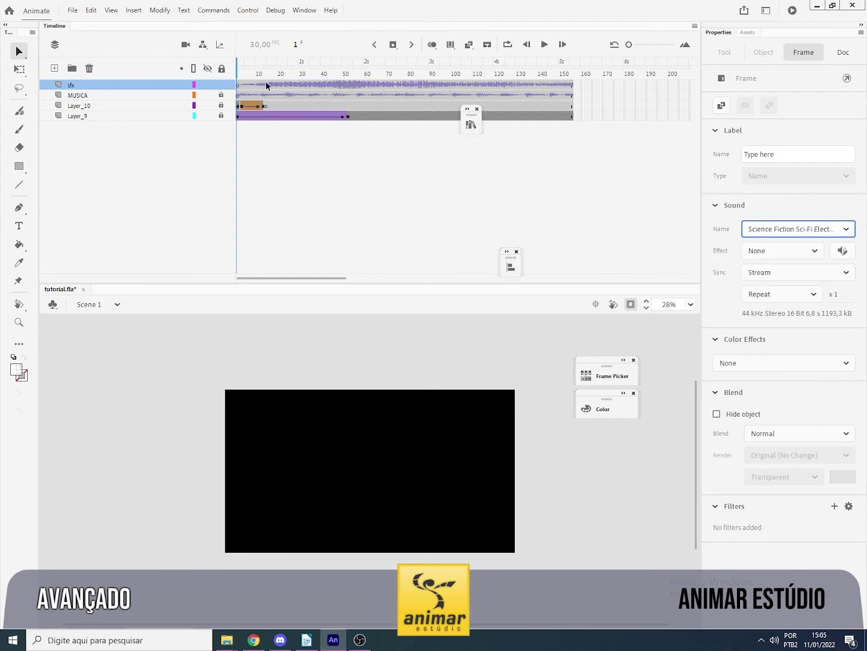
Play the animation from frame 1 to hear the drone sound with the music, and stop the playback.
{"action": "key", "text": "Return"}
{"action": "left_click", "coordinate": [329, 150]}
{"action": "left_click", "coordinate": [237, 75]}
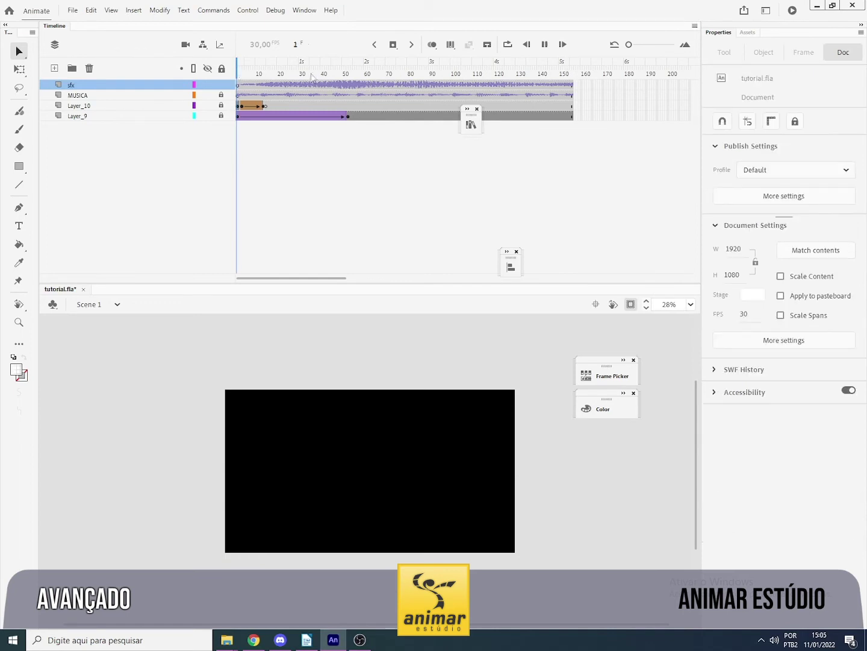
{"action": "key", "text": "Return"}
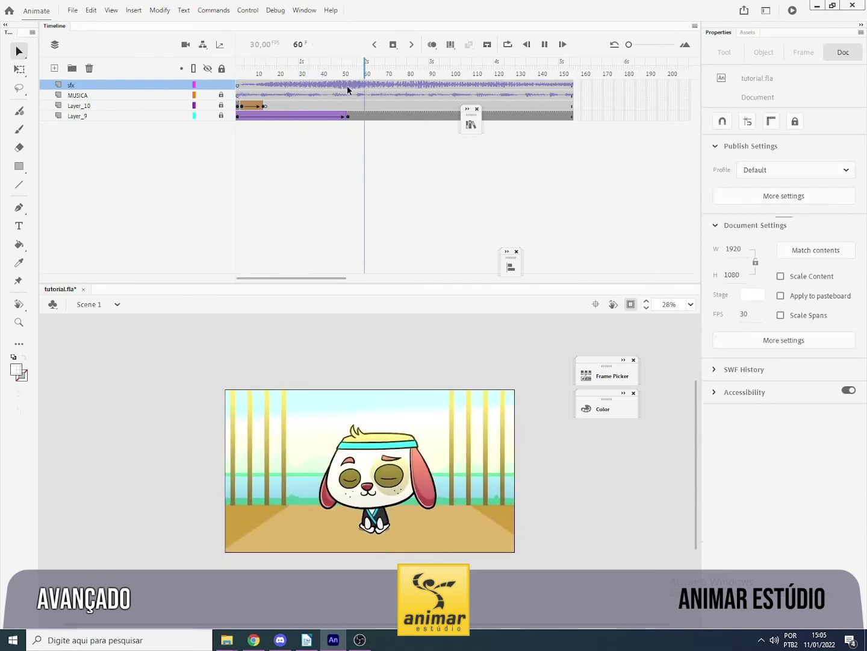
{"action": "key", "text": "Return"}
Lower the drone sound's volume to under half in both channels, with a fade-out from about 1 second to zero at about 1.35 seconds.
{"action": "left_click", "coordinate": [305, 86]}
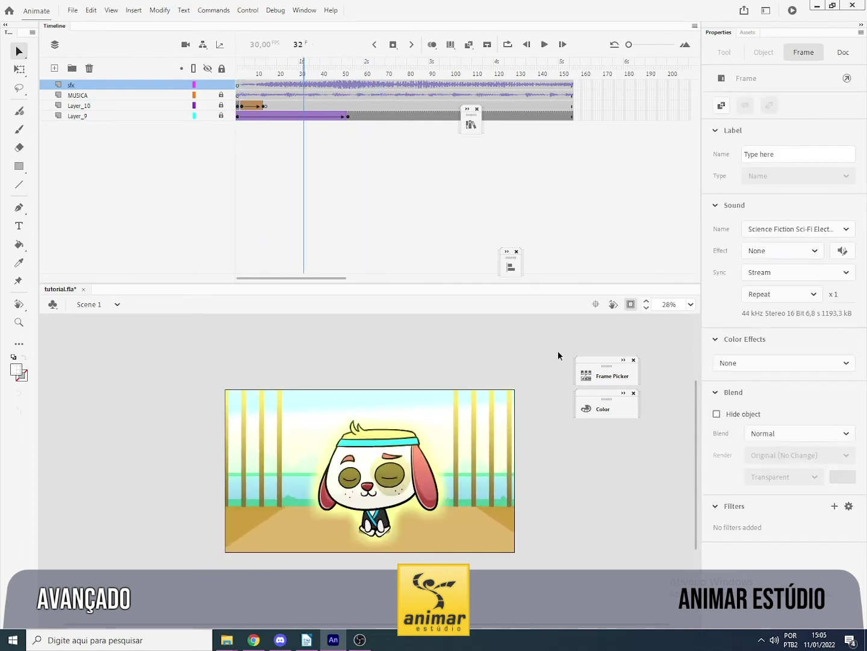
{"action": "left_click", "coordinate": [843, 251]}
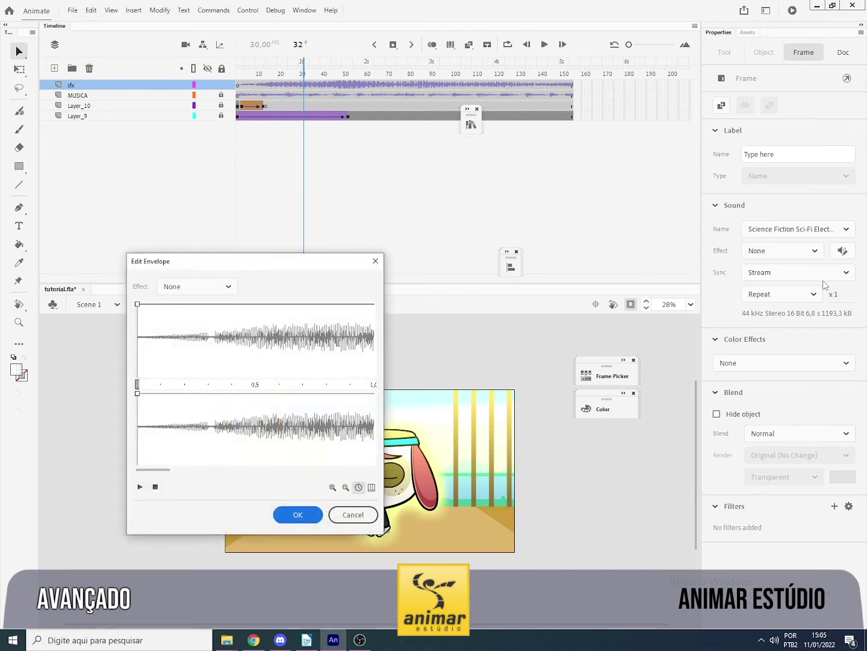
{"action": "left_click_drag", "start_coordinate": [137, 304], "coordinate": [133, 332]}
{"action": "left_click_drag", "start_coordinate": [137, 393], "coordinate": [138, 441]}
{"action": "left_click", "coordinate": [346, 488]}
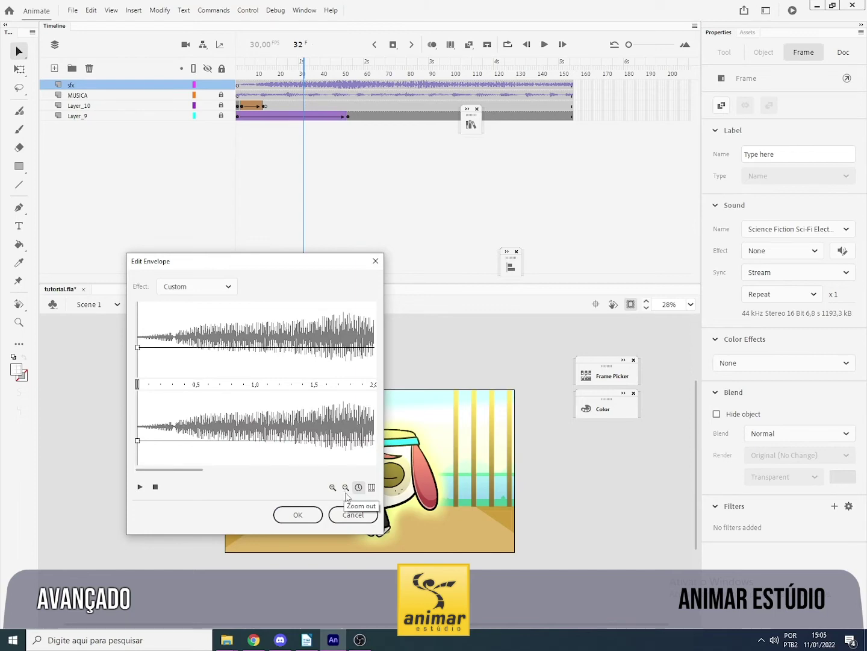
{"action": "left_click", "coordinate": [253, 308]}
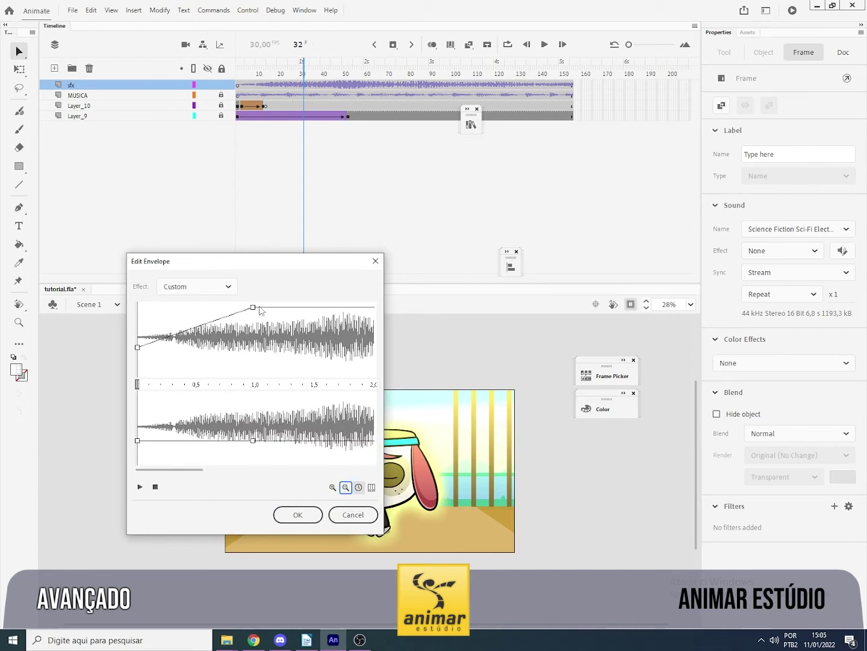
{"action": "left_click_drag", "start_coordinate": [136, 327], "coordinate": [137, 351]}
{"action": "left_click_drag", "start_coordinate": [250, 311], "coordinate": [295, 380]}
{"action": "left_click_drag", "start_coordinate": [296, 440], "coordinate": [297, 463]}
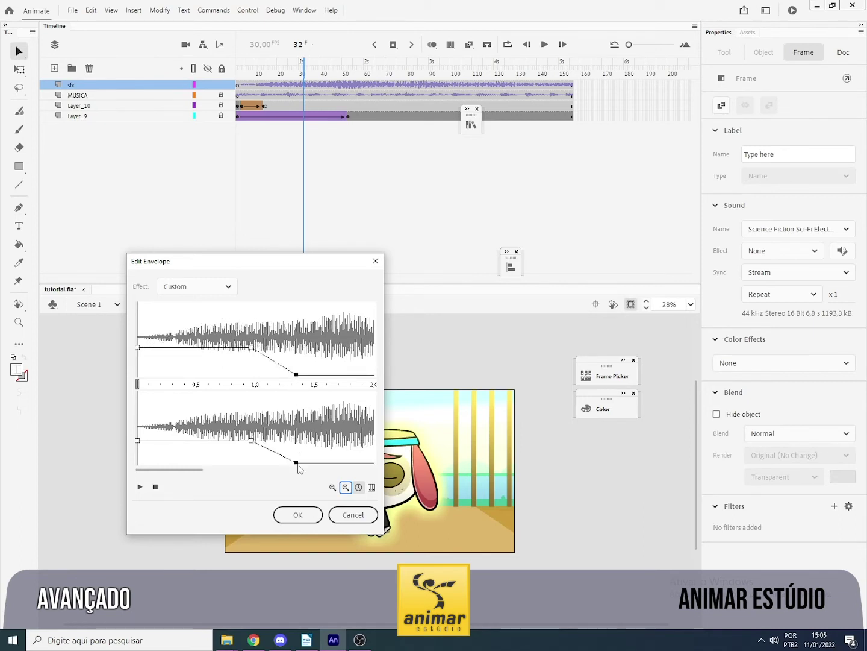
{"action": "left_click", "coordinate": [298, 514]}
Play the animation from the start to check the drone sound's fade-out, and stop around frame 52.
{"action": "left_click_drag", "start_coordinate": [290, 90], "coordinate": [239, 70]}
{"action": "key", "text": "Return"}
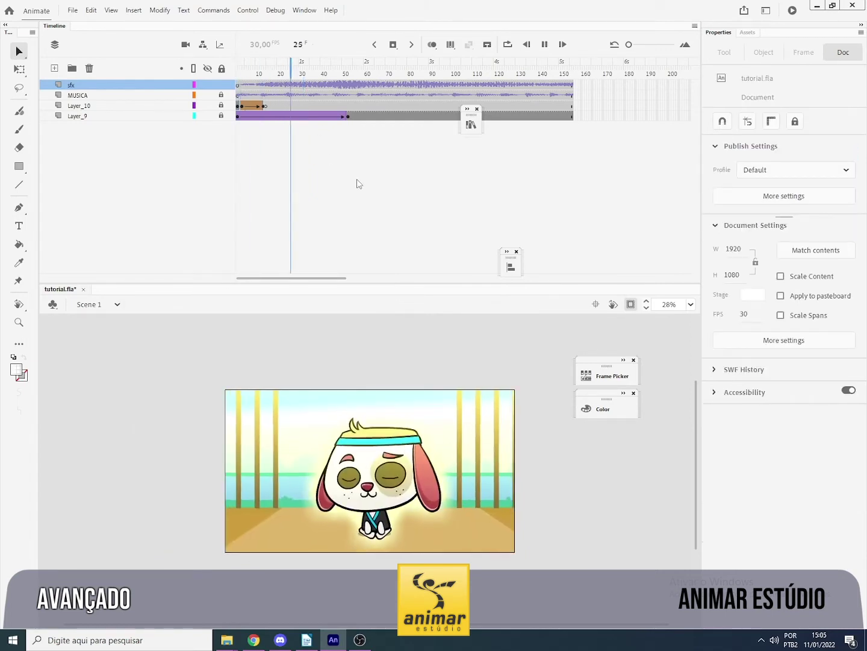
{"action": "left_click", "coordinate": [348, 86]}
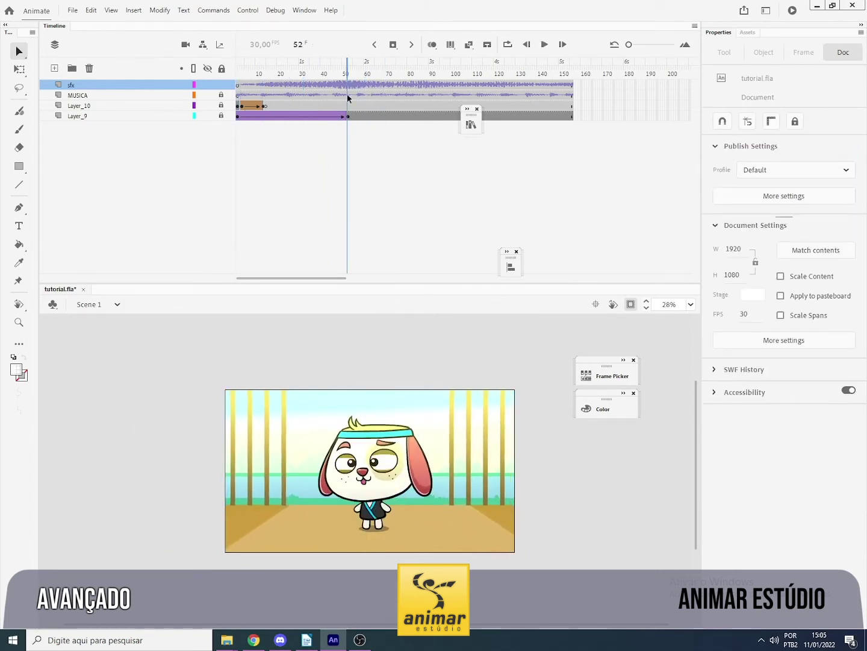
Delay the start of the drone sound's fade-out to about 1.3 seconds in both channels.
{"action": "left_click", "coordinate": [843, 251]}
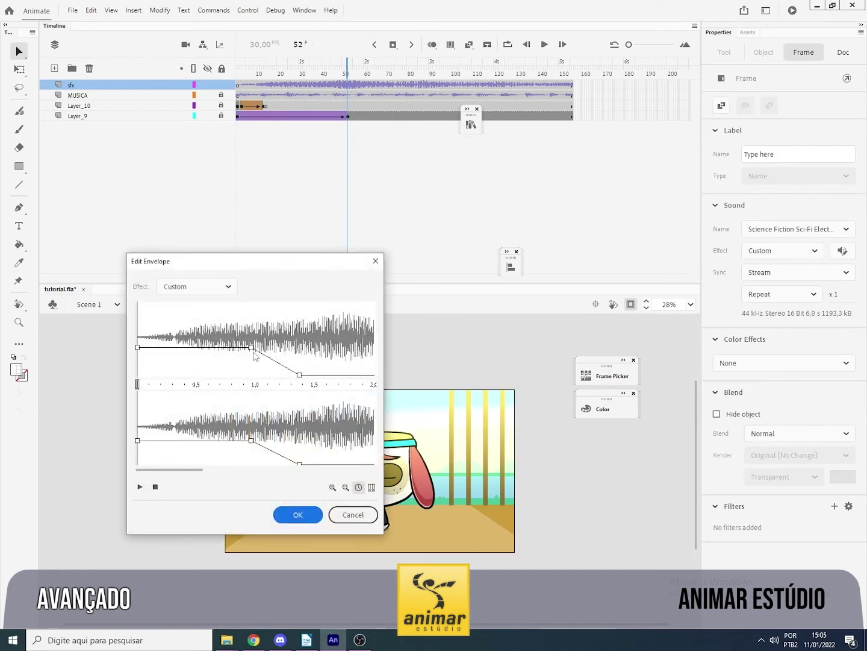
{"action": "left_click_drag", "start_coordinate": [256, 349], "coordinate": [274, 352]}
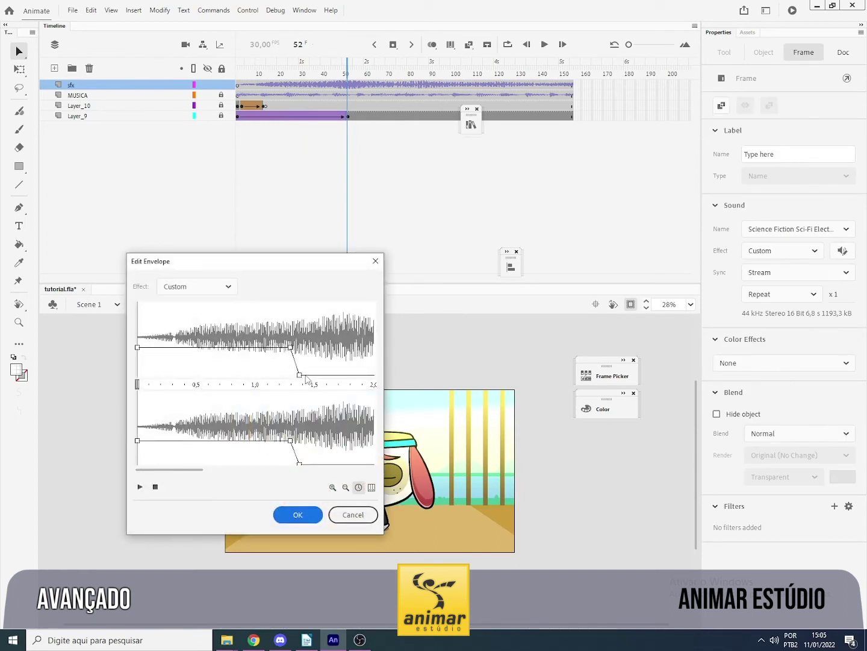
{"action": "left_click", "coordinate": [312, 515]}
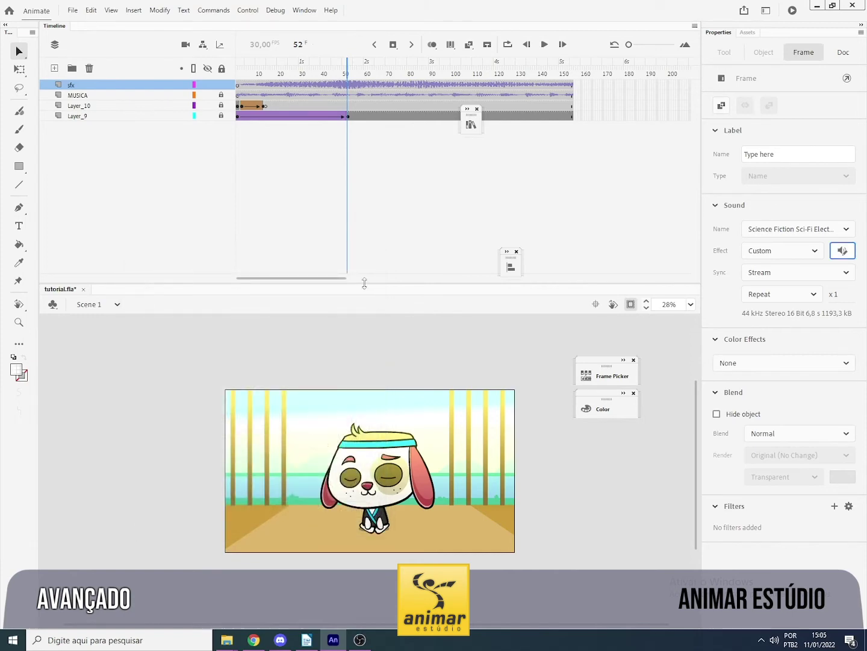
{"action": "left_click", "coordinate": [387, 239]}
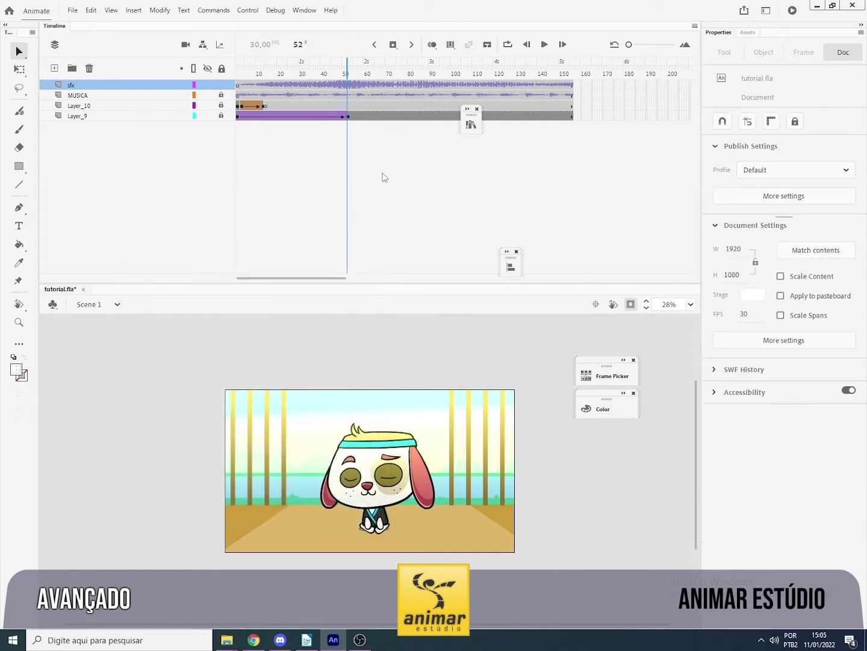
Cut off the drone sound with a blank keyframe at frame 66 of the sfx layer, and step back to frame 49.
{"action": "left_click", "coordinate": [377, 84]}
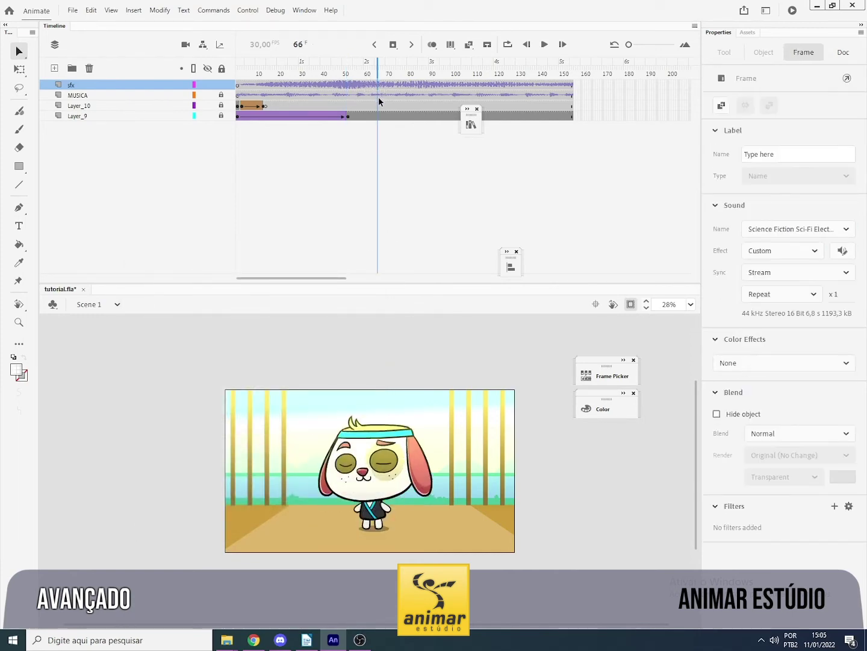
{"action": "key", "text": "F7"}
{"action": "key", "text": "comma"}
{"action": "key", "text": "comma"}
{"action": "key", "text": "comma"}
{"action": "key", "text": "comma"}
{"action": "key", "text": "comma"}
{"action": "key", "text": "comma"}
{"action": "key", "text": "comma"}
{"action": "key", "text": "comma"}
{"action": "key", "text": "comma"}
{"action": "key", "text": "comma"}
{"action": "key", "text": "comma"}
{"action": "key", "text": "comma"}
{"action": "key", "text": "comma"}
{"action": "key", "text": "comma"}
{"action": "key", "text": "comma"}
{"action": "key", "text": "comma"}
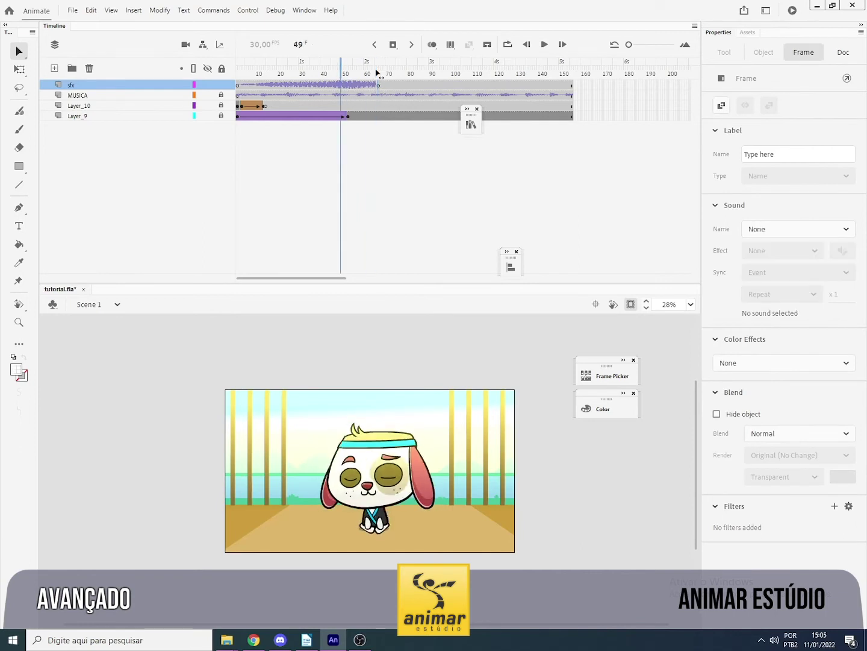
Extend the drone sound by moving its ending blank keyframe to about frame 90 on the sfx layer, and play the result.
{"action": "left_click", "coordinate": [377, 85]}
{"action": "key", "text": "Return"}
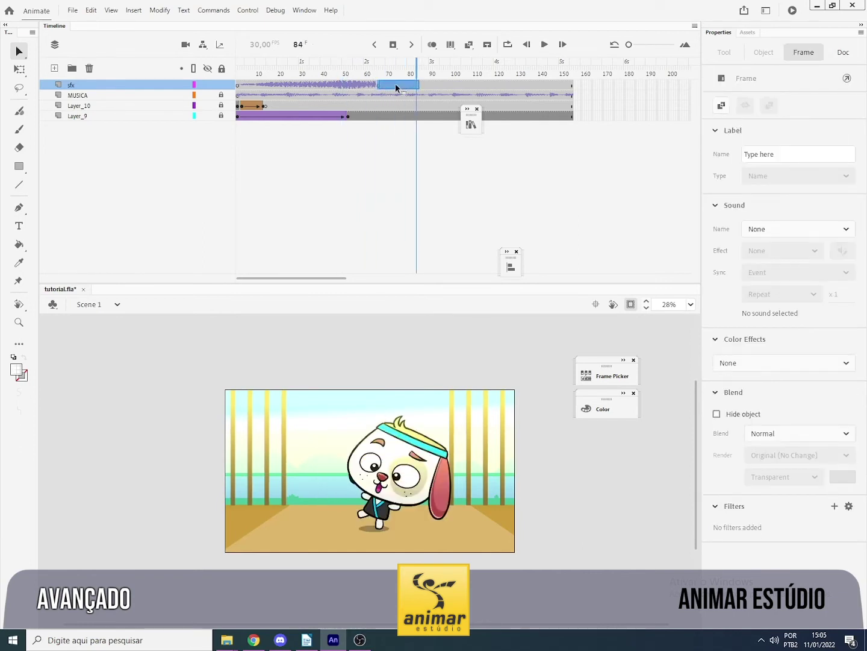
{"action": "left_click_drag", "start_coordinate": [396, 85], "coordinate": [292, 73]}
{"action": "left_click", "coordinate": [424, 95]}
{"action": "key", "text": "Return"}
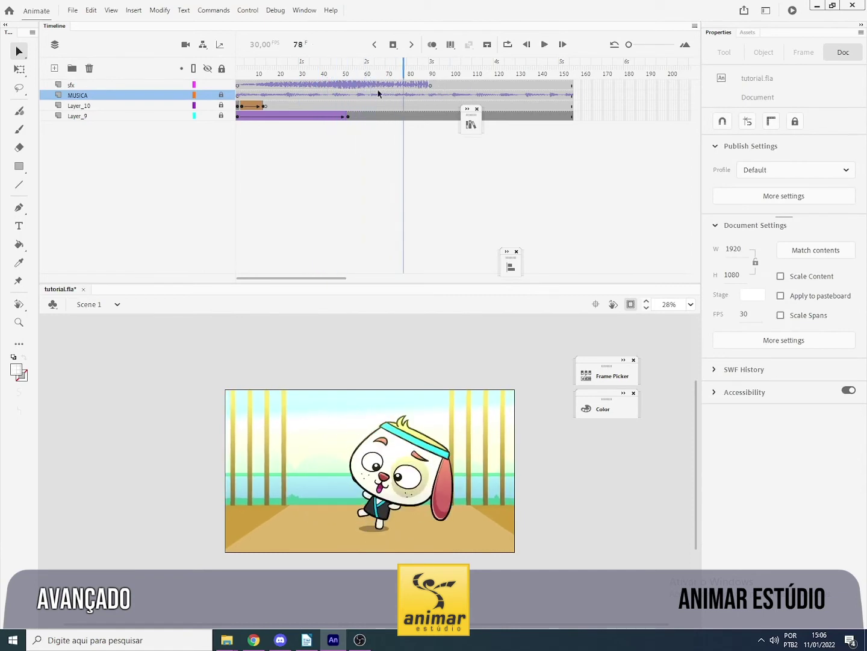
Add a layer above sfx with a keyframe at frame 58, and assign Bugle Tune.mp3 to it.
{"action": "left_click", "coordinate": [93, 84]}
{"action": "left_click", "coordinate": [55, 68]}
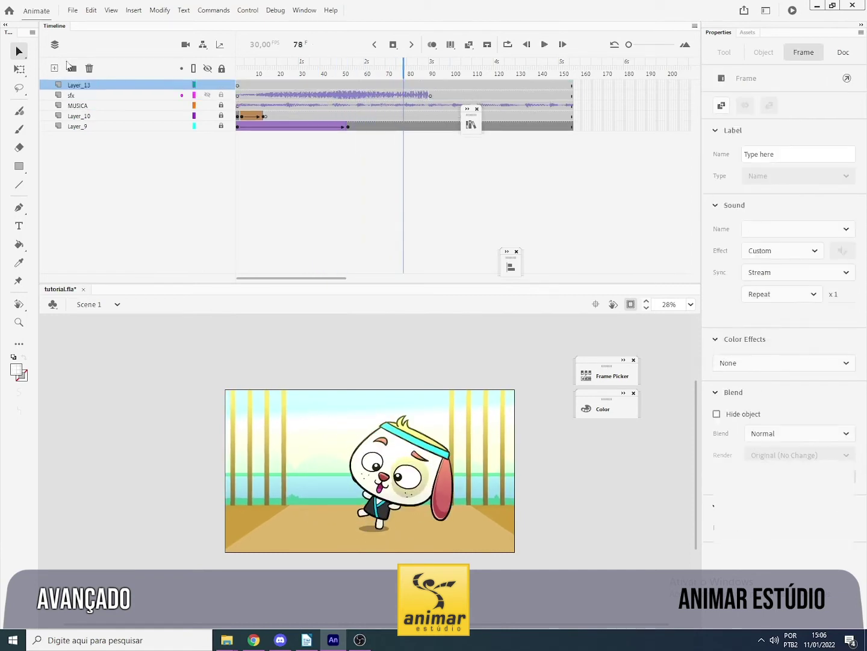
{"action": "left_click", "coordinate": [359, 85]}
{"action": "left_click_drag", "start_coordinate": [359, 72], "coordinate": [359, 71]}
{"action": "left_click", "coordinate": [366, 86]}
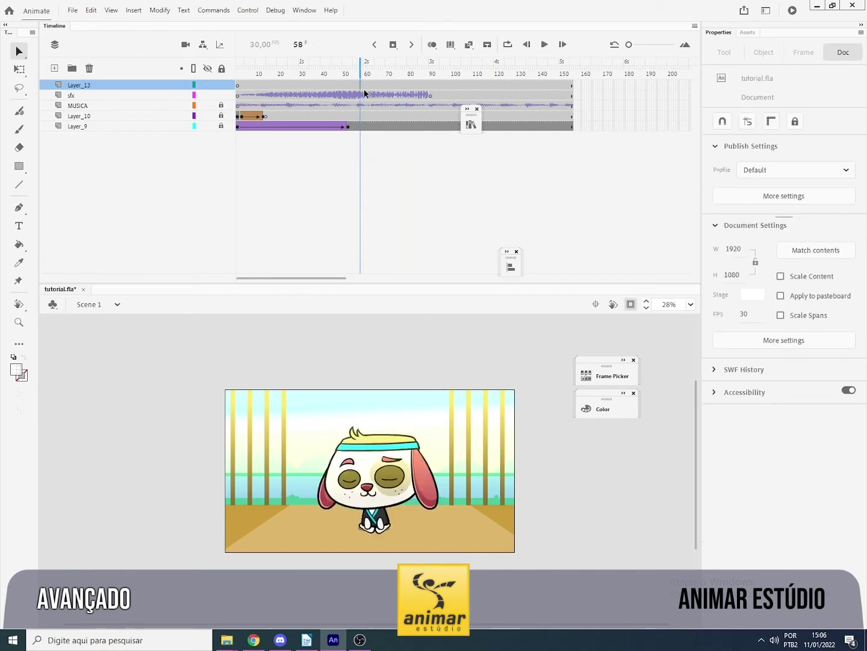
{"action": "key", "text": "F6"}
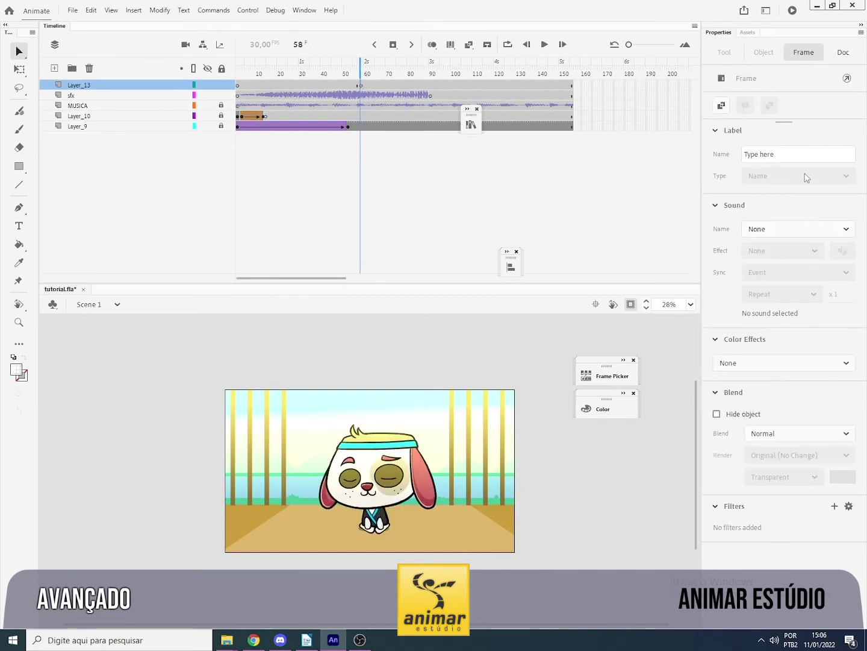
{"action": "left_click", "coordinate": [783, 229]}
{"action": "left_click", "coordinate": [720, 271]}
Play the animation from just before the bugle keyframe to check the tune's timing, and stop the playback.
{"action": "left_click", "coordinate": [463, 80]}
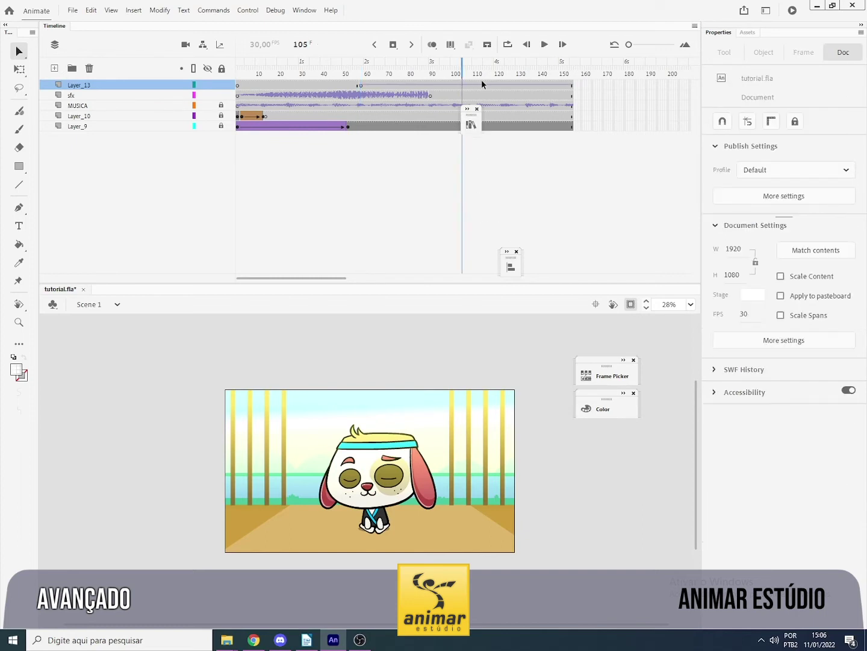
{"action": "left_click", "coordinate": [351, 75]}
{"action": "key", "text": "Return"}
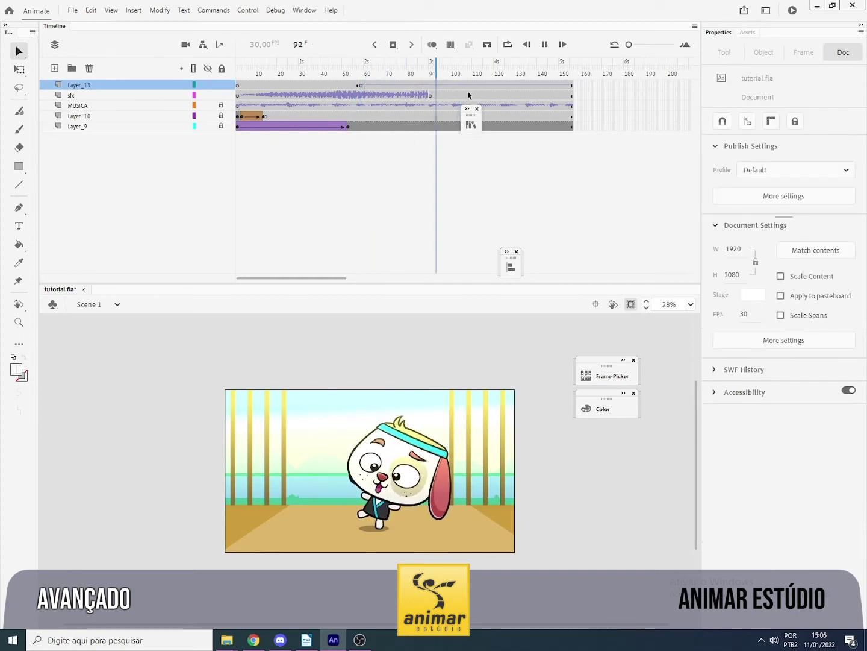
{"action": "key", "text": "Return"}
{"action": "left_click", "coordinate": [384, 86]}
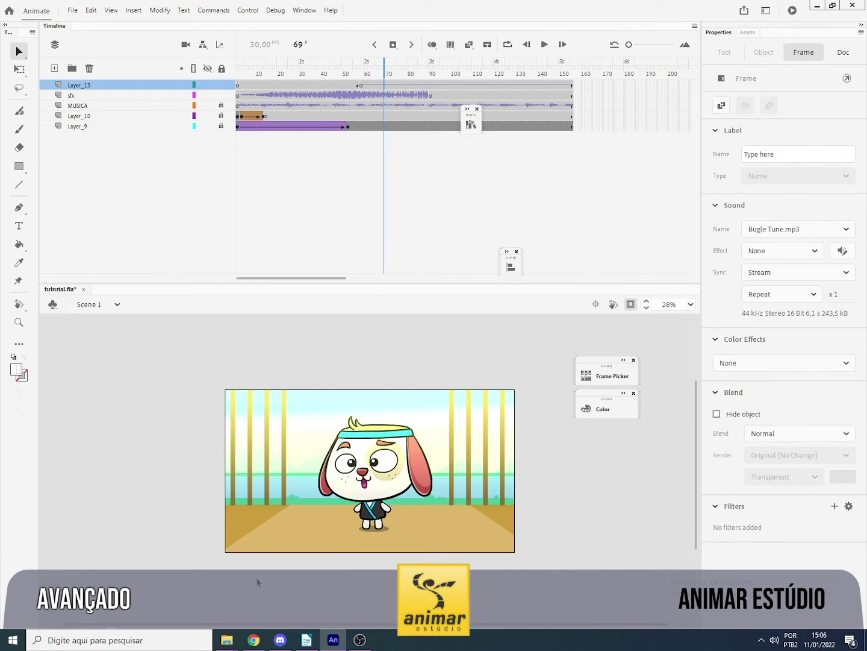
Lower the MUSICA layer's music to about half volume before its fade-out in both channels, and play the animation to check it.
{"action": "left_click", "coordinate": [348, 106]}
{"action": "left_click", "coordinate": [262, 106]}
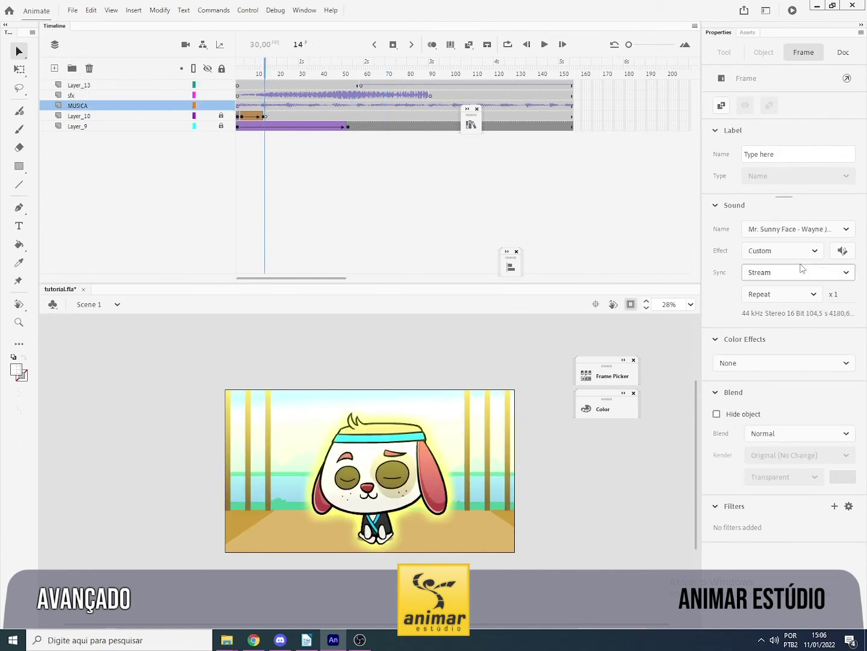
{"action": "left_click", "coordinate": [842, 251]}
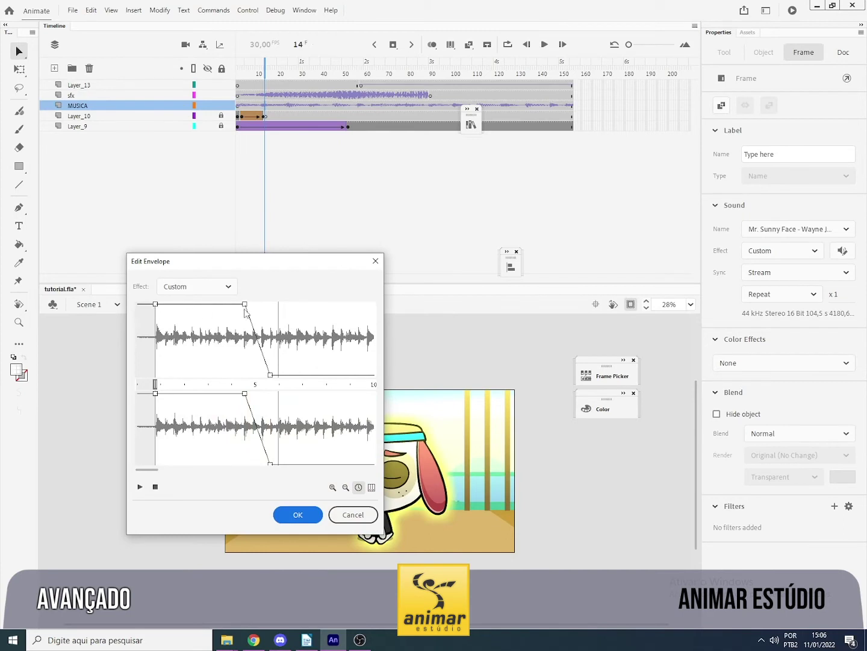
{"action": "left_click_drag", "start_coordinate": [244, 305], "coordinate": [244, 343]}
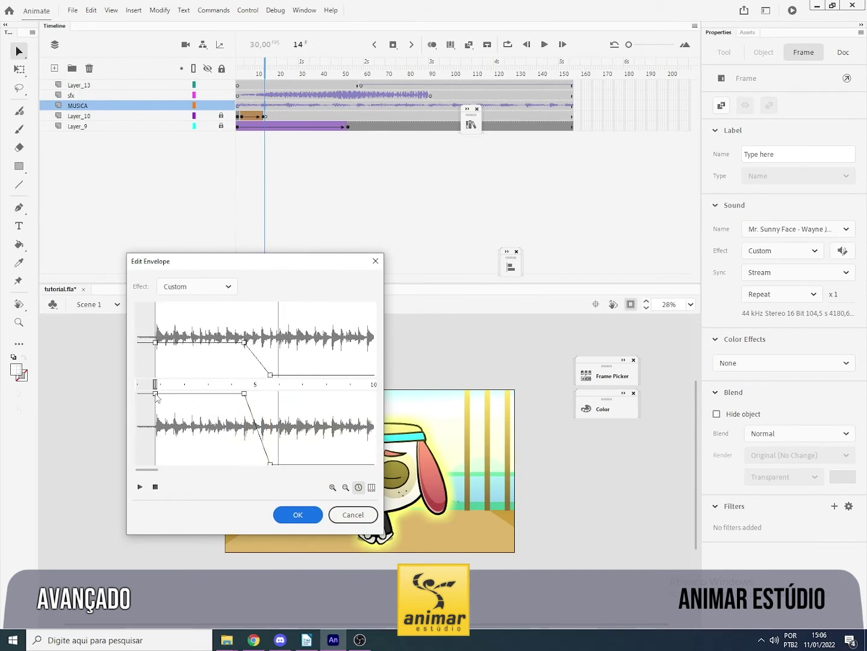
{"action": "left_click_drag", "start_coordinate": [155, 394], "coordinate": [156, 433]}
{"action": "left_click_drag", "start_coordinate": [244, 394], "coordinate": [244, 433]}
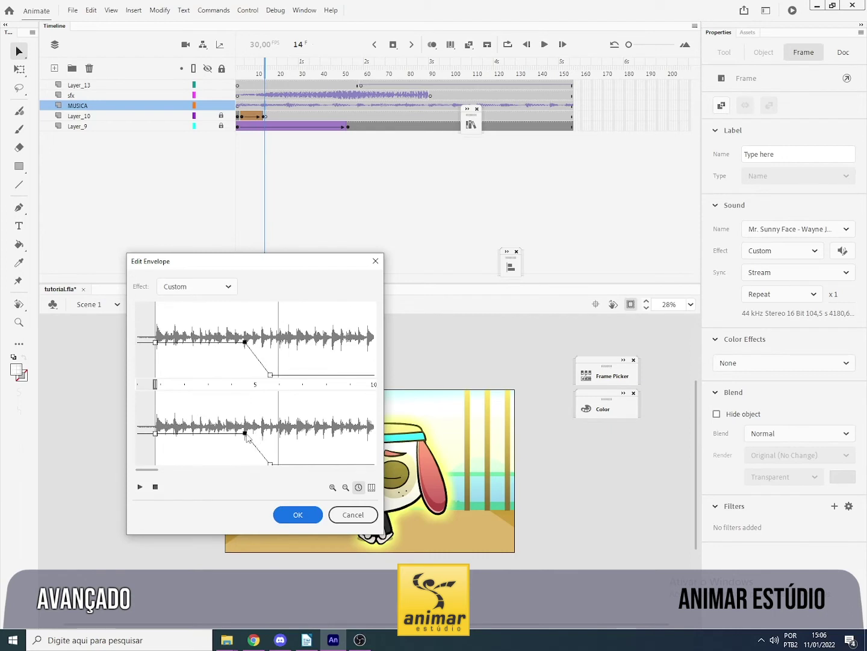
{"action": "left_click", "coordinate": [291, 513]}
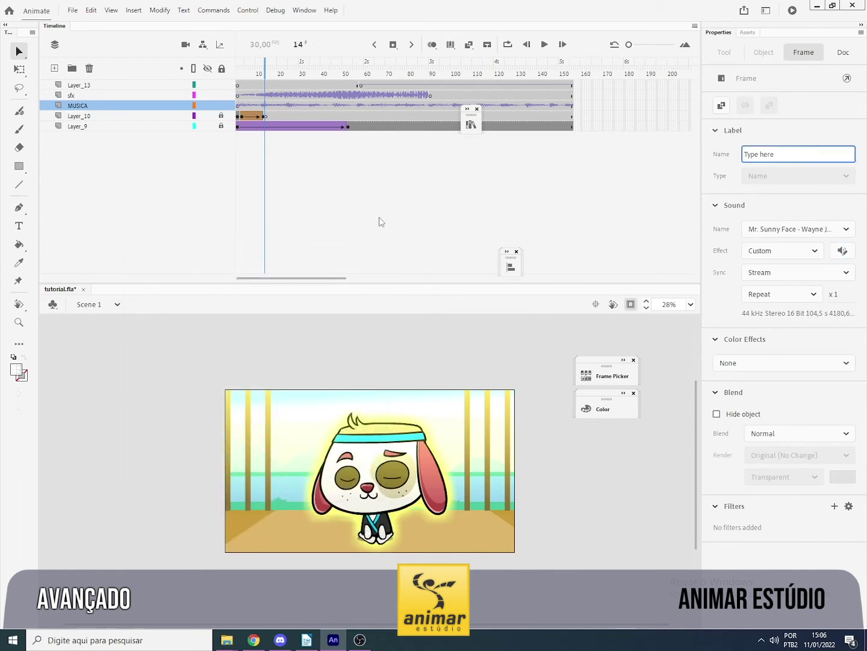
{"action": "left_click_drag", "start_coordinate": [237, 74], "coordinate": [261, 77]}
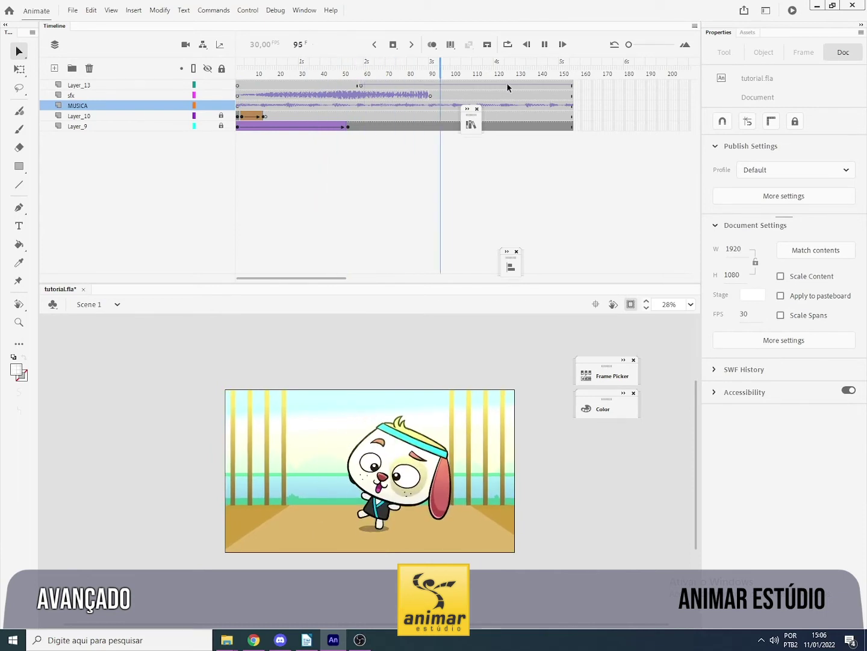
Move the Bugle Tune keyframe on Layer_13 back to about frame 24, and play the animation to check its timing.
{"action": "left_click", "coordinate": [360, 88]}
{"action": "left_click_drag", "start_coordinate": [360, 88], "coordinate": [287, 86]}
{"action": "key", "text": "Return"}
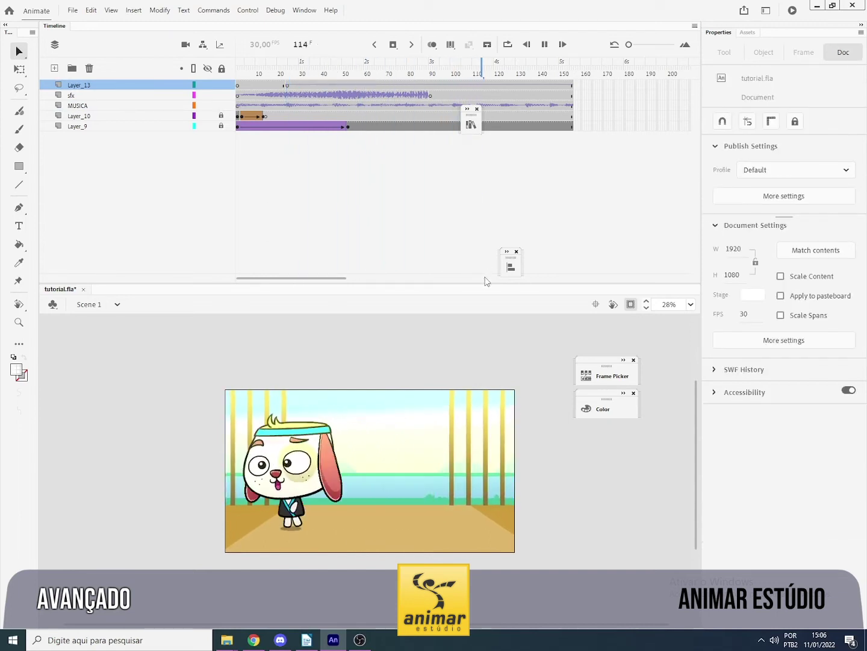
{"action": "key", "text": "Return"}
Add a layer above Layer_13 with a blank keyframe at frame 97, and assign Dress Shoes Walk Stairs.mp3 to it.
{"action": "left_click", "coordinate": [55, 68]}
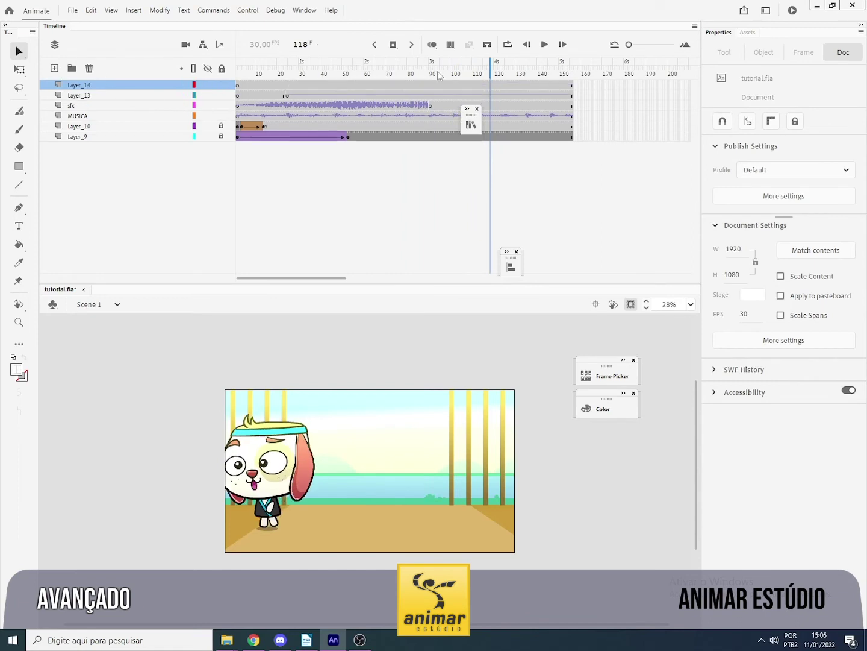
{"action": "left_click_drag", "start_coordinate": [437, 74], "coordinate": [412, 74]}
{"action": "key", "text": "period"}
{"action": "key", "text": "period"}
{"action": "key", "text": "period"}
{"action": "key", "text": "period"}
{"action": "key", "text": "period"}
{"action": "key", "text": "period"}
{"action": "key", "text": "period"}
{"action": "key", "text": "period"}
{"action": "key", "text": "period"}
{"action": "key", "text": "period"}
{"action": "key", "text": "period"}
{"action": "key", "text": "period"}
{"action": "key", "text": "period"}
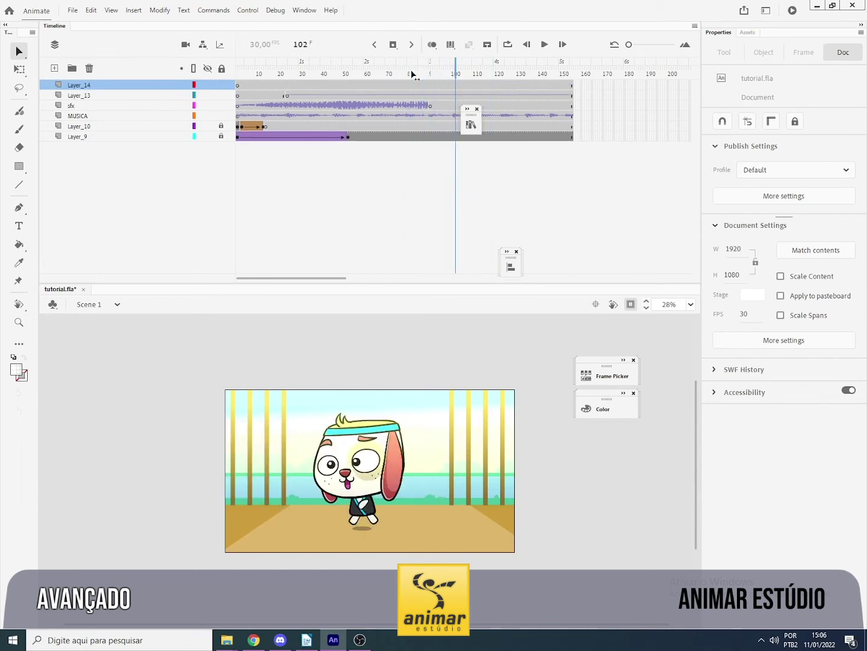
{"action": "key", "text": "comma"}
{"action": "left_click", "coordinate": [445, 85]}
{"action": "key", "text": "F7"}
{"action": "left_click", "coordinate": [807, 229]}
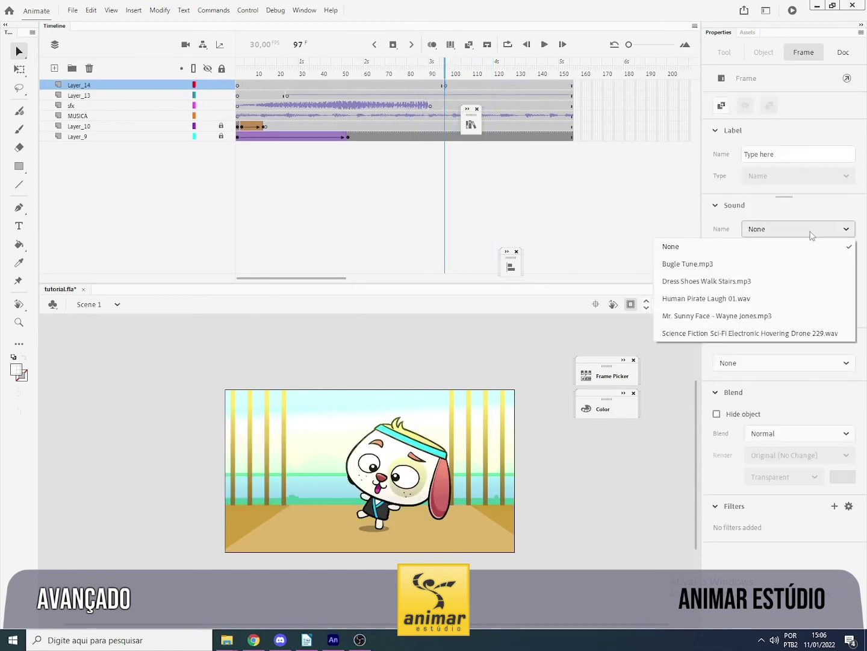
{"action": "left_click", "coordinate": [735, 281]}
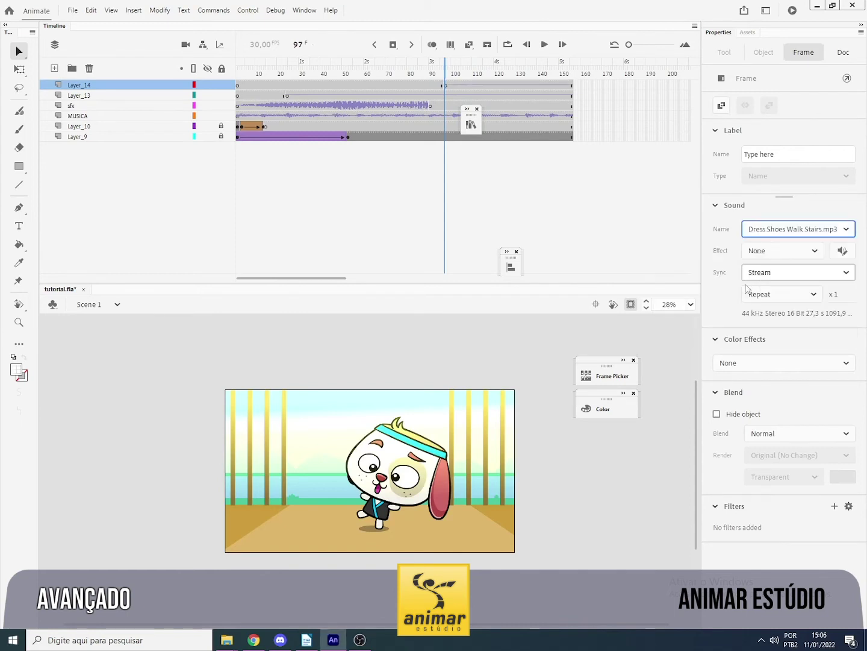
Trim the start of the footstep sound to about 7 seconds in its envelope, and play the animation to check it.
{"action": "left_click", "coordinate": [842, 250]}
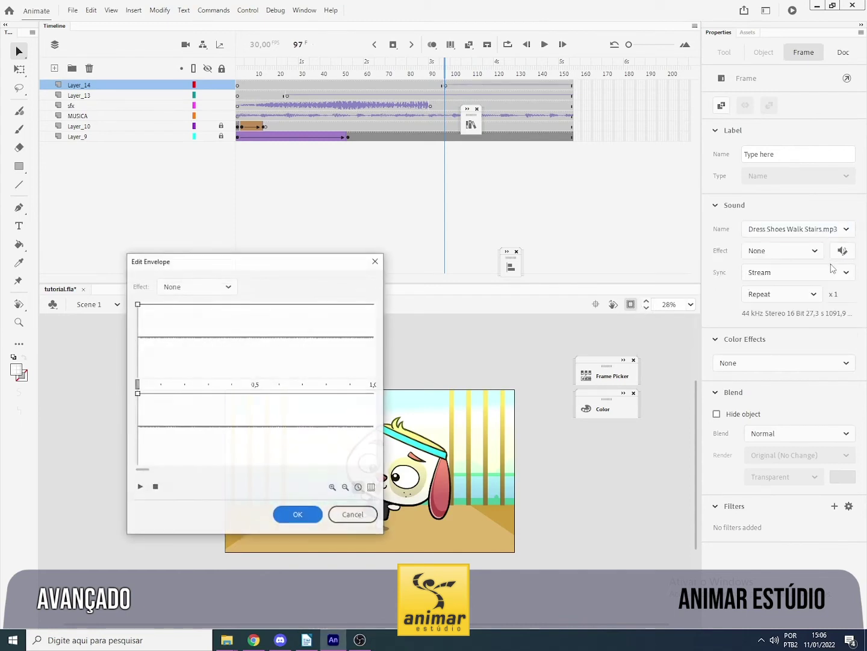
{"action": "left_click", "coordinate": [347, 487]}
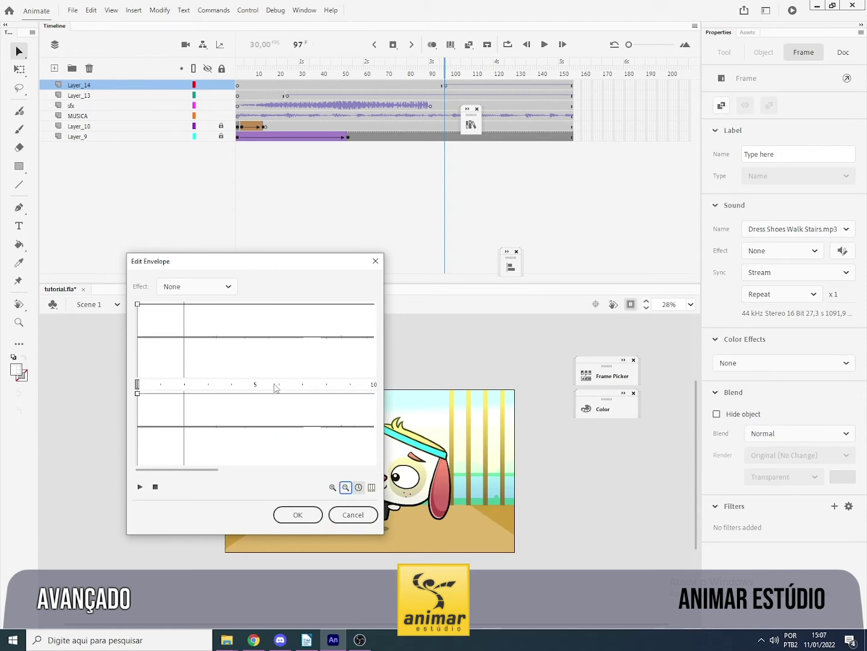
{"action": "left_click_drag", "start_coordinate": [137, 383], "coordinate": [302, 384]}
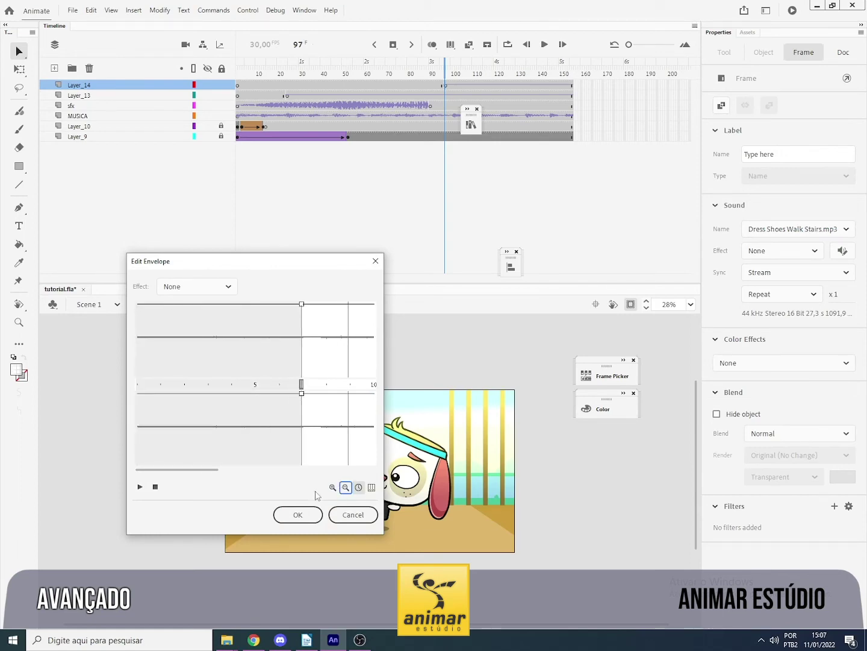
{"action": "left_click", "coordinate": [304, 514]}
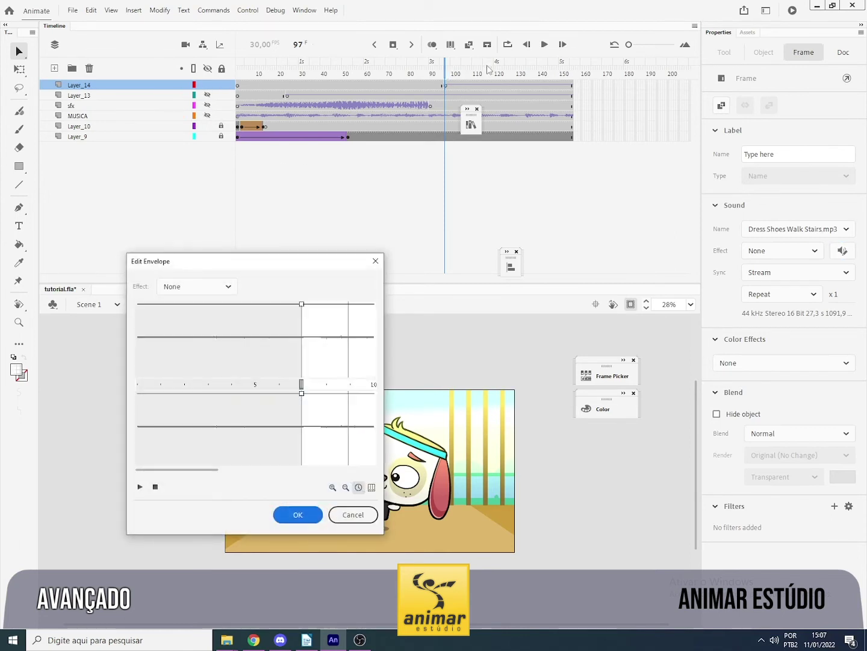
{"action": "left_click", "coordinate": [299, 514]}
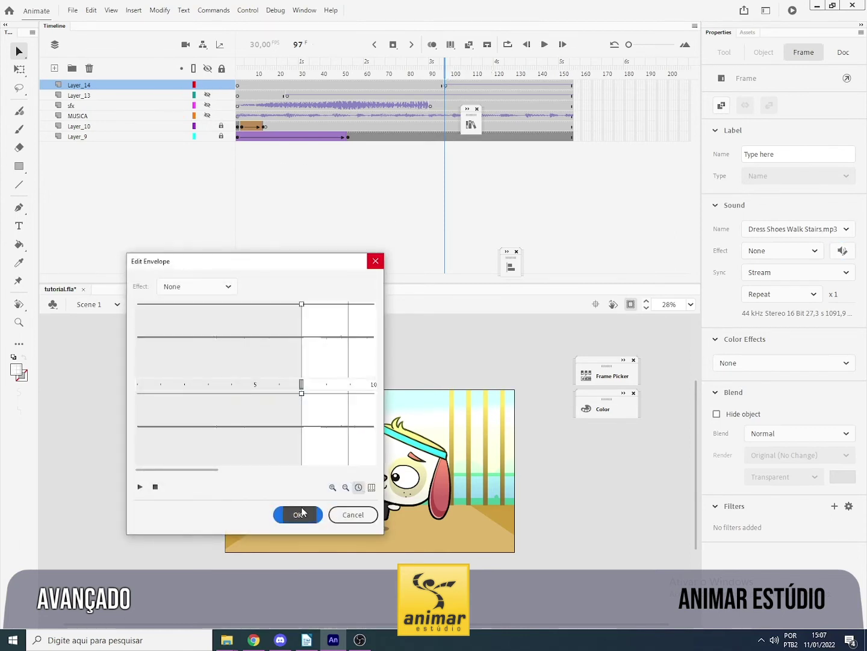
{"action": "key", "text": "Return"}
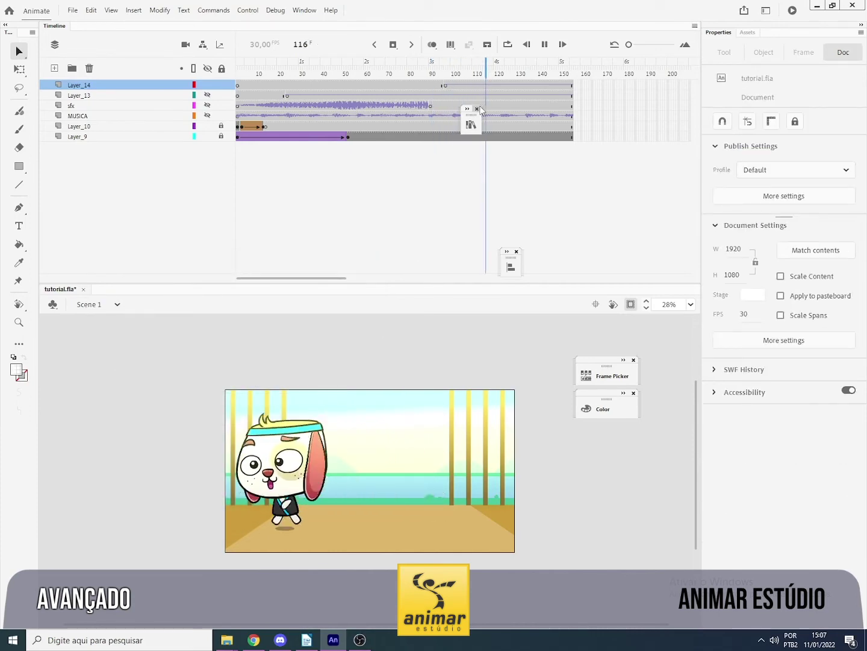
{"action": "key", "text": "Return"}
Trim the footstep sound's start further to about 8.5 seconds, and play the animation again.
{"action": "left_click", "coordinate": [476, 86]}
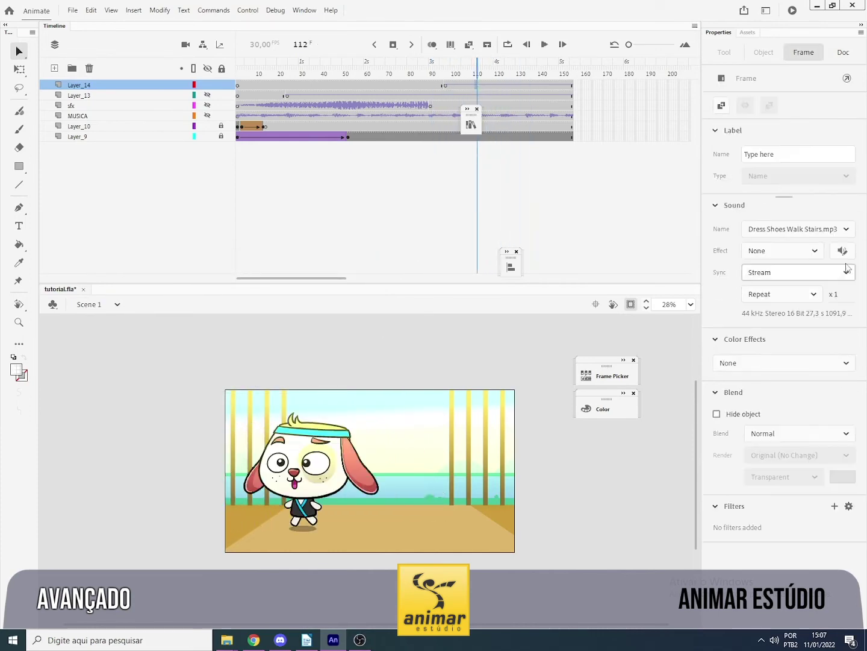
{"action": "left_click", "coordinate": [843, 250]}
{"action": "left_click_drag", "start_coordinate": [301, 384], "coordinate": [338, 384]}
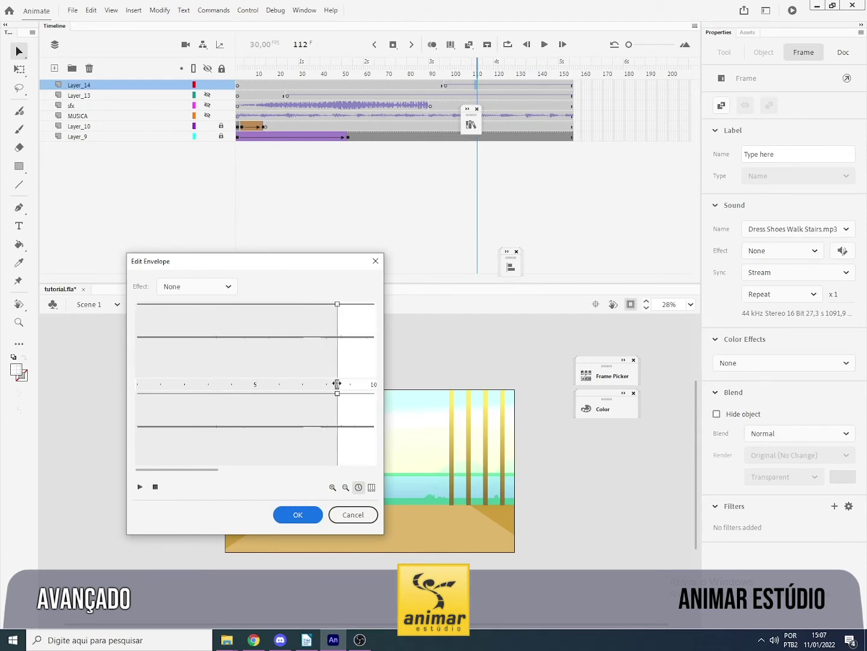
{"action": "left_click", "coordinate": [304, 515]}
{"action": "key", "text": "Return"}
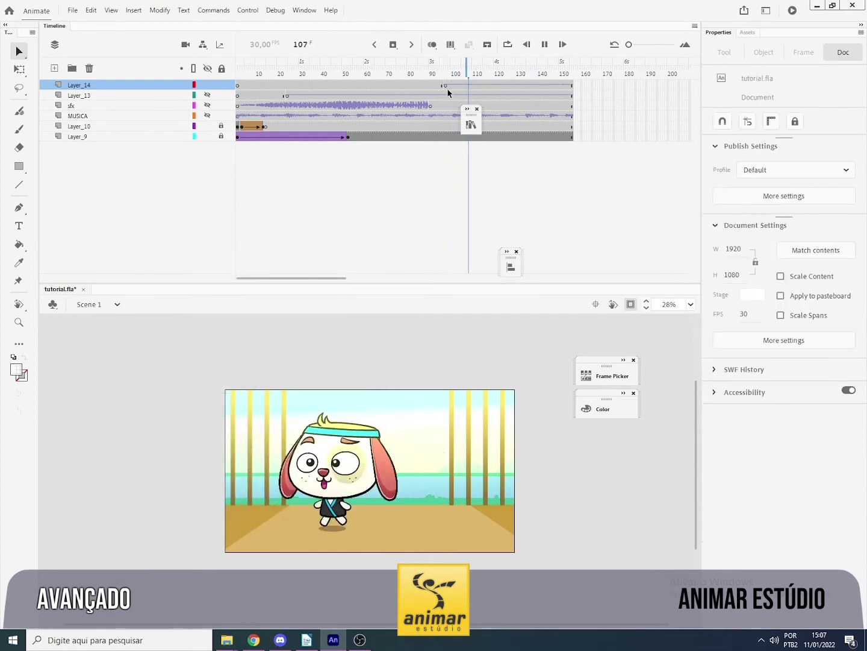
Set the footstep sound's start to about 22 seconds in its envelope, and play the animation through the dog's walk.
{"action": "left_click", "coordinate": [482, 85]}
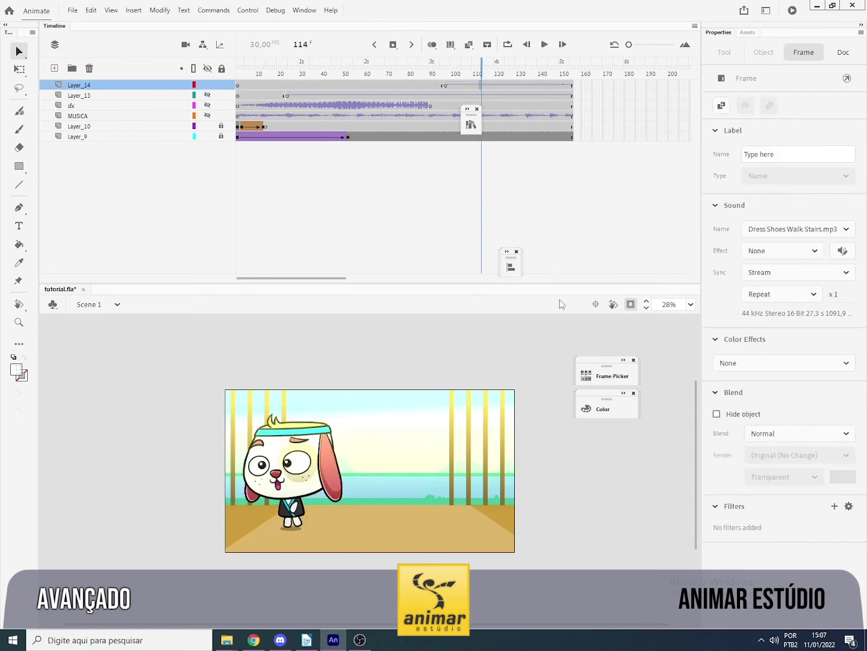
{"action": "left_click", "coordinate": [843, 251]}
{"action": "left_click", "coordinate": [346, 488]}
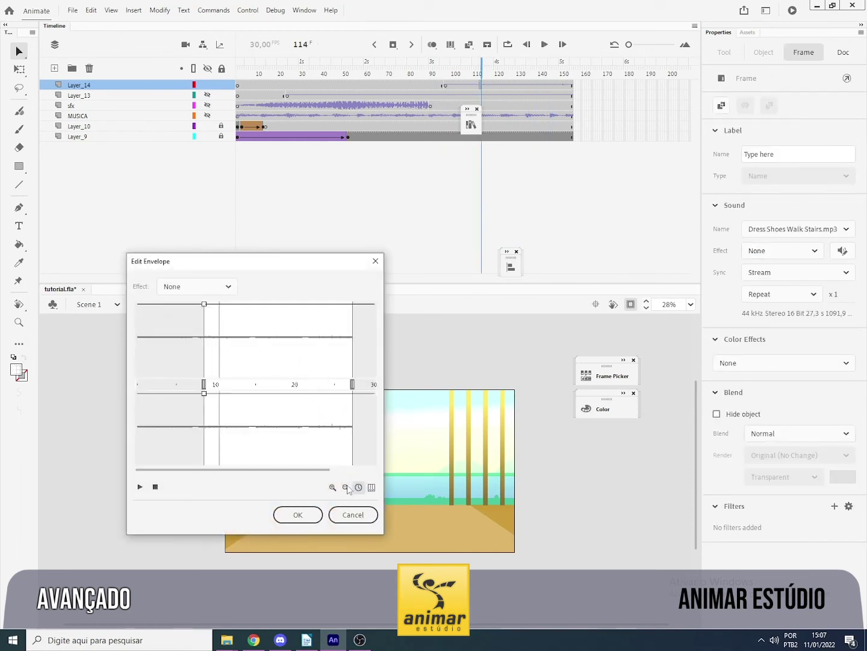
{"action": "left_click_drag", "start_coordinate": [211, 395], "coordinate": [308, 389]}
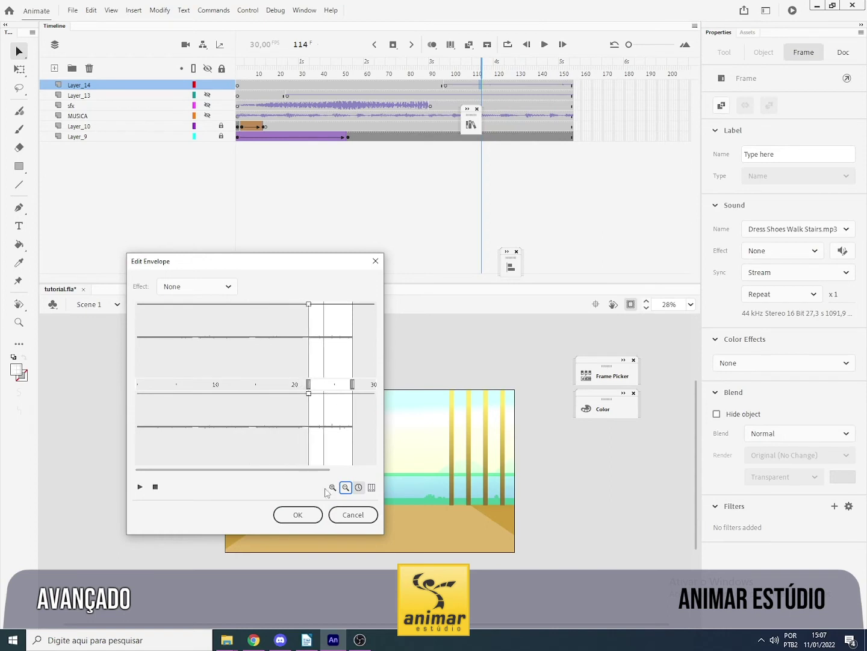
{"action": "left_click", "coordinate": [297, 515]}
{"action": "left_click", "coordinate": [468, 175]}
{"action": "key", "text": "Return"}
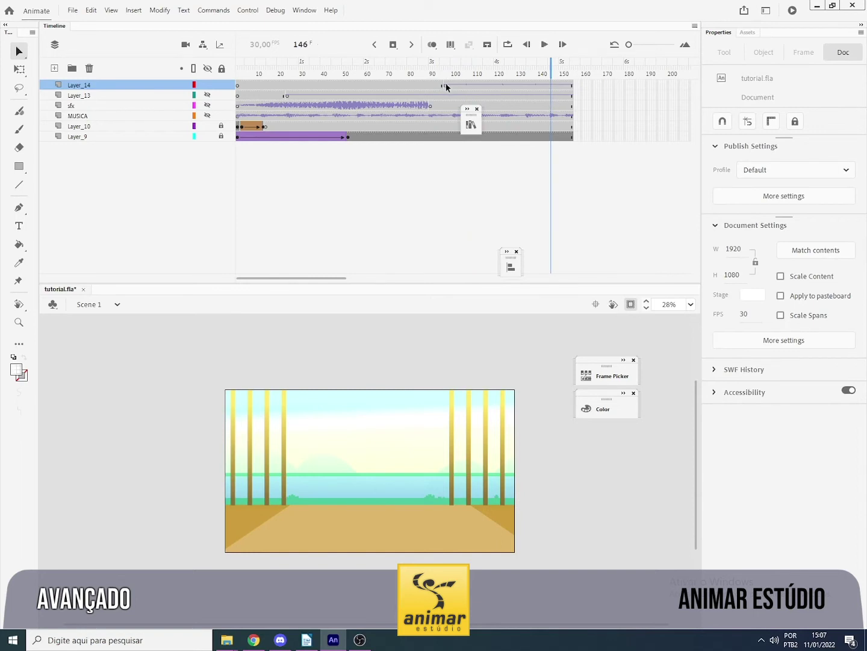
Add a layer above Layer_14 and copy the footstep sound keyframe onto it.
{"action": "left_click", "coordinate": [446, 86]}
{"action": "left_click", "coordinate": [55, 68]}
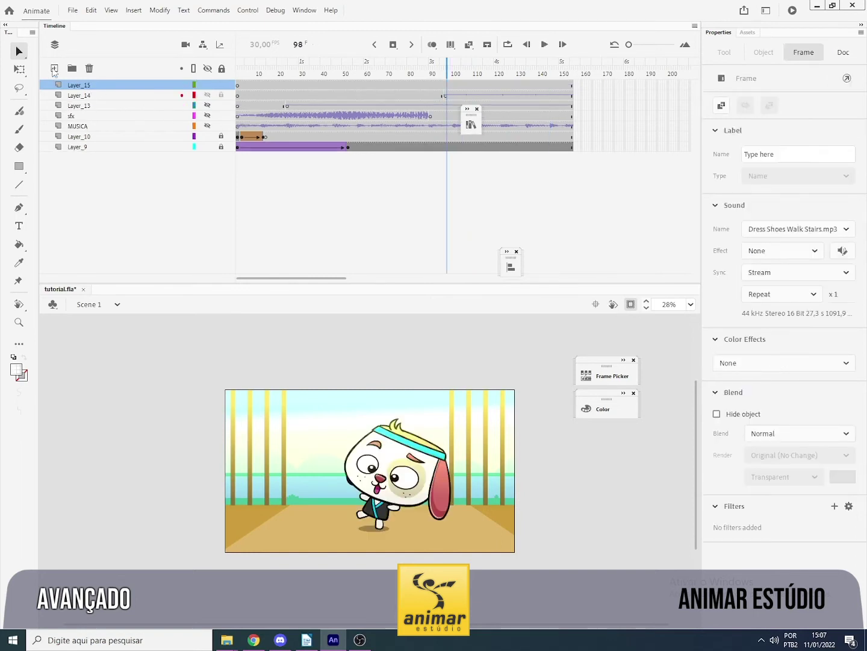
{"action": "left_click", "coordinate": [445, 96]}
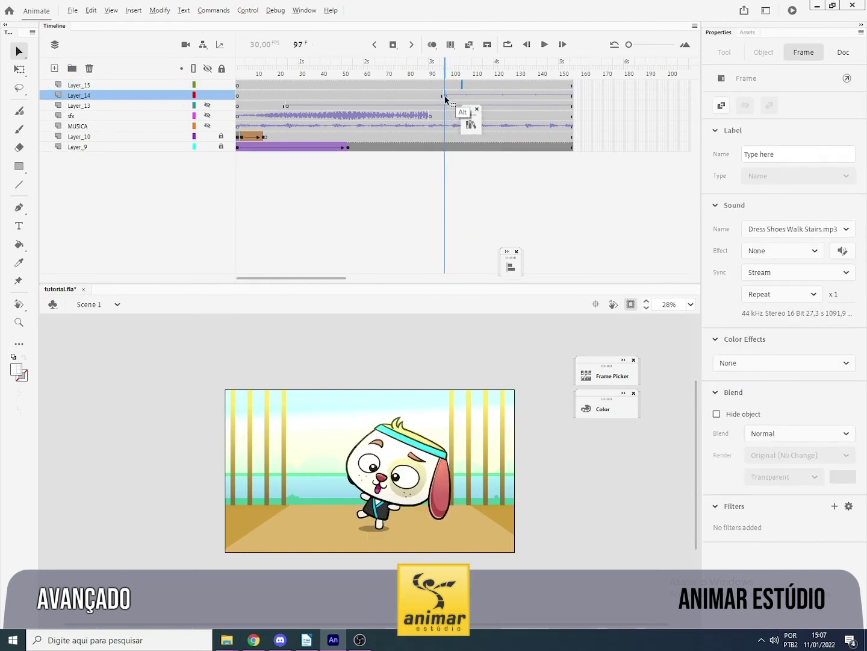
{"action": "left_click", "coordinate": [462, 85]}
{"action": "key", "text": "alt"}
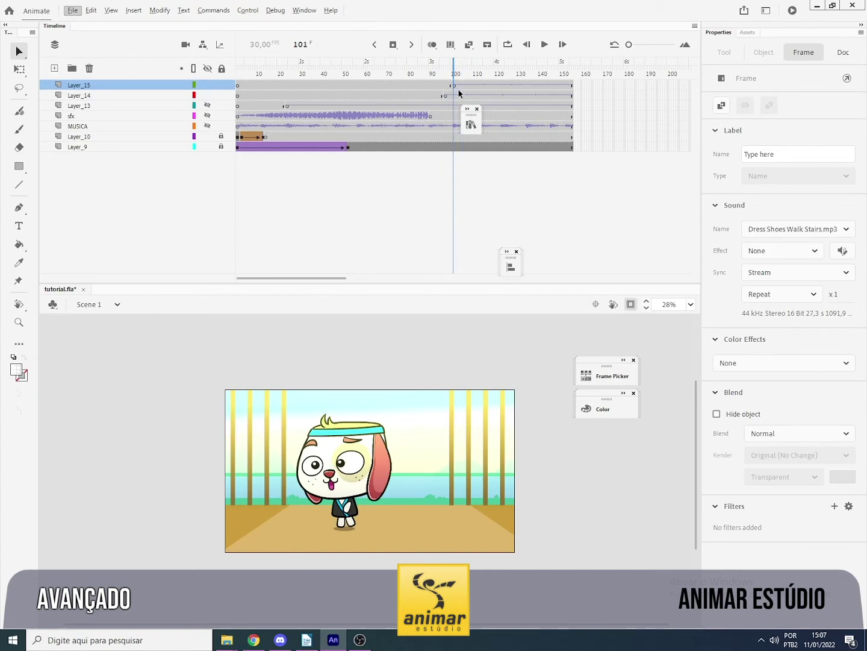
Move the copied footstep keyframe on Layer_15 to about frame 108, and play the animation to check the overlapping steps.
{"action": "left_click", "coordinate": [432, 67]}
{"action": "left_click_drag", "start_coordinate": [454, 86], "coordinate": [469, 86]}
{"action": "left_click", "coordinate": [437, 68]}
{"action": "key", "text": "Return"}
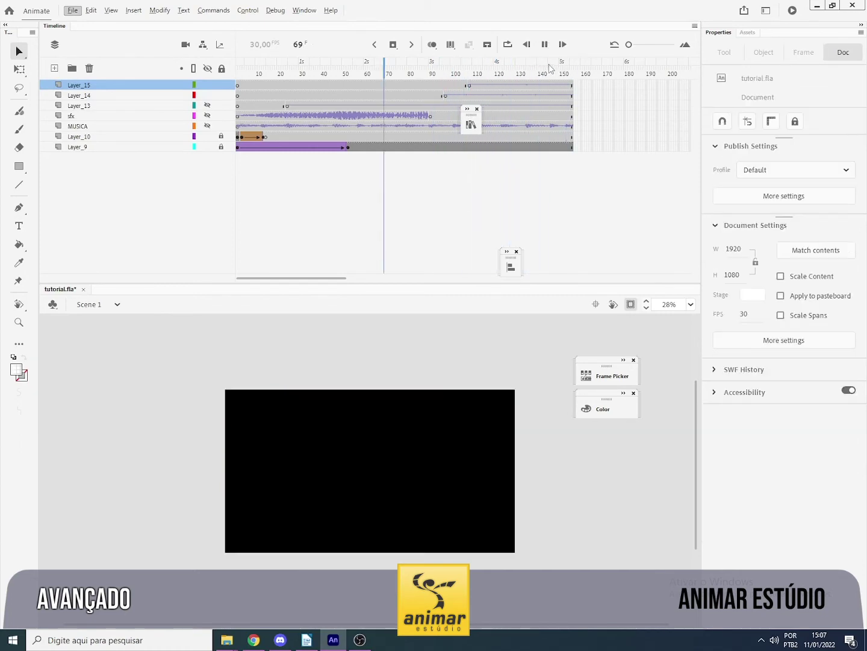
{"action": "key", "text": "Return"}
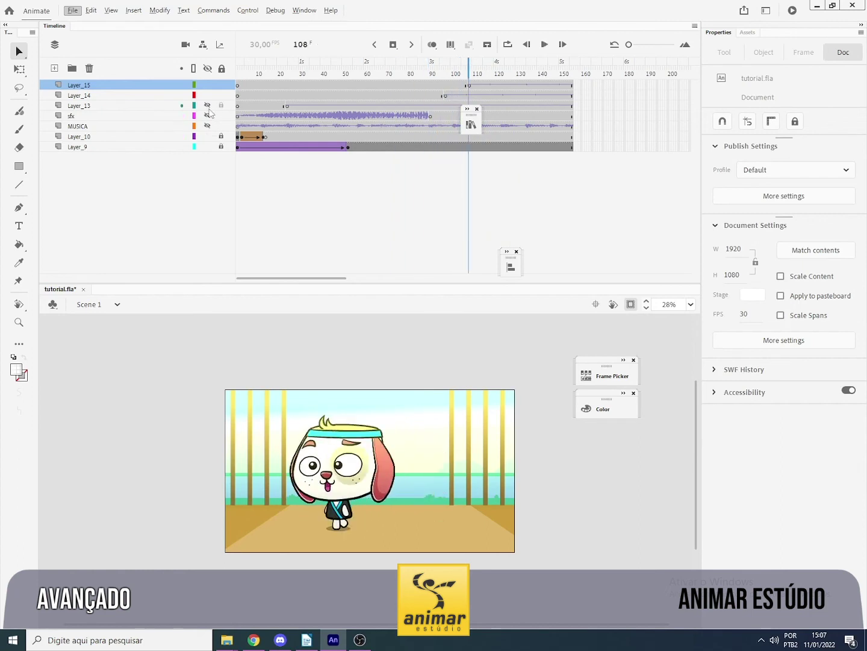
{"action": "left_click", "coordinate": [238, 76]}
{"action": "key", "text": "Return"}
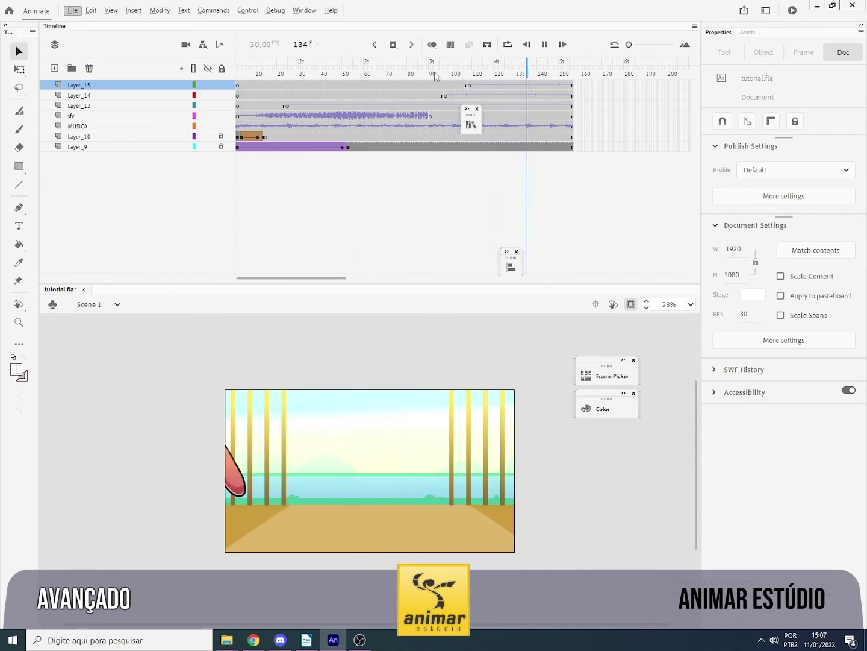
Close the floating panel over the timeline, and extend the drone sound on the sfx layer to a blank keyframe at about frame 116.
{"action": "left_click", "coordinate": [432, 116]}
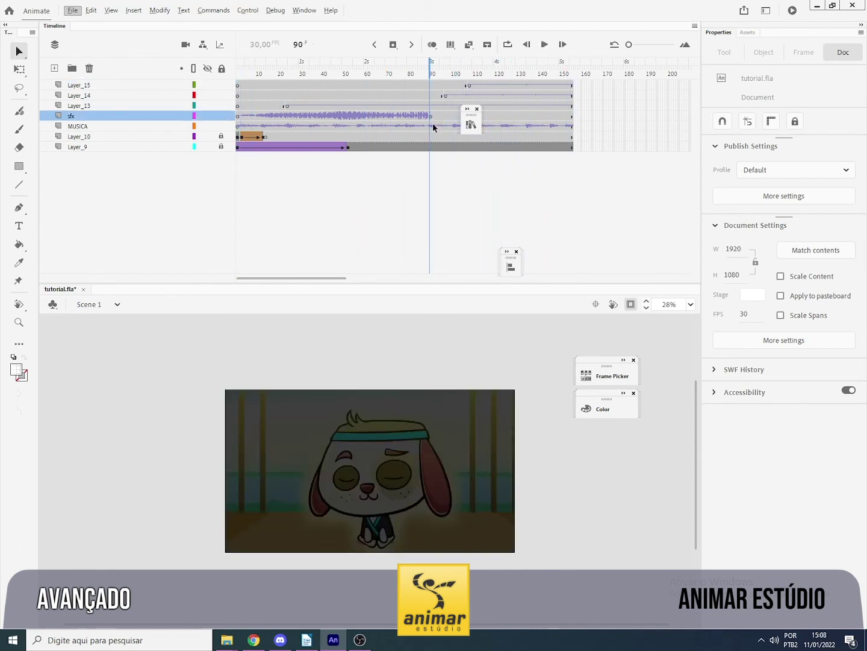
{"action": "left_click_drag", "start_coordinate": [433, 123], "coordinate": [567, 114]}
{"action": "left_click", "coordinate": [477, 108]}
{"action": "left_click", "coordinate": [487, 115]}
{"action": "key", "text": "F7"}
{"action": "left_click_drag", "start_coordinate": [380, 70], "coordinate": [425, 71]}
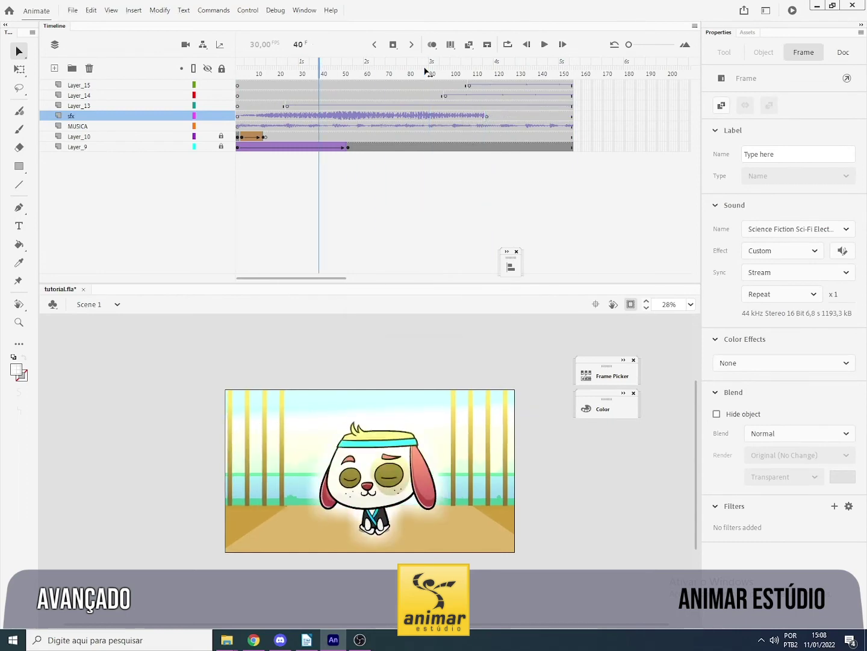
{"action": "key", "text": "Return"}
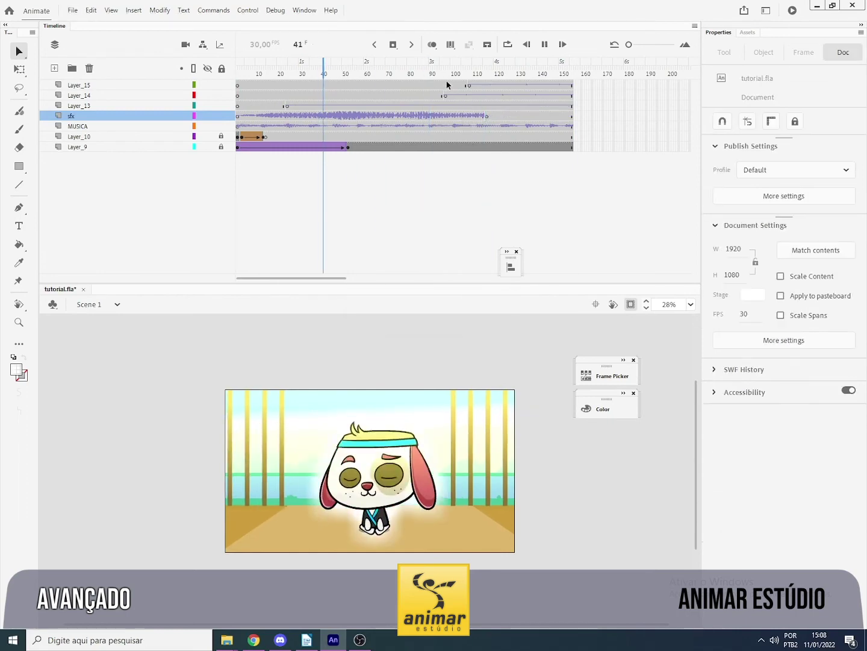
End the bugle tune with a blank keyframe at frame 120 on Layer_13, and play the animation from frame 1.
{"action": "left_click", "coordinate": [494, 106]}
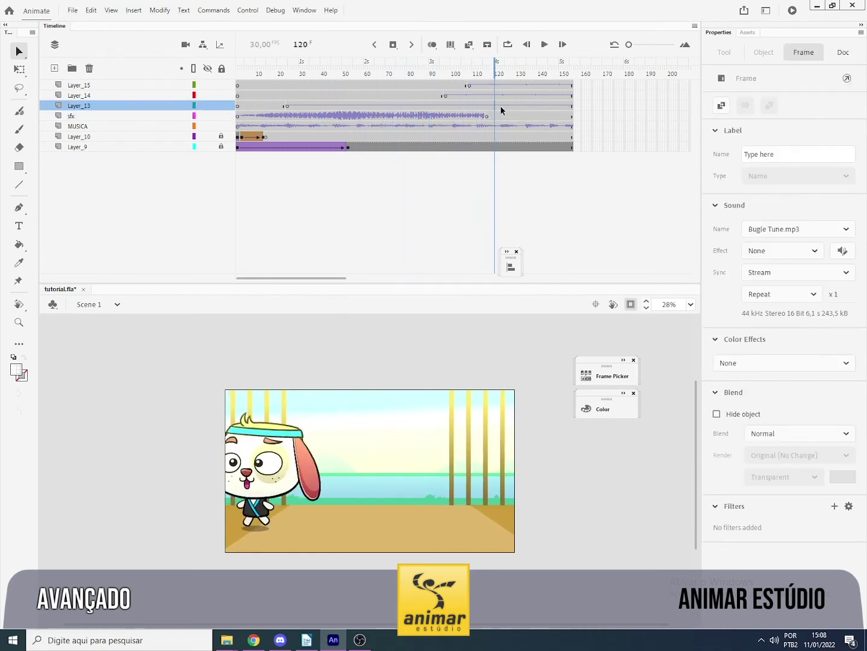
{"action": "key", "text": "F7"}
{"action": "left_click", "coordinate": [485, 74]}
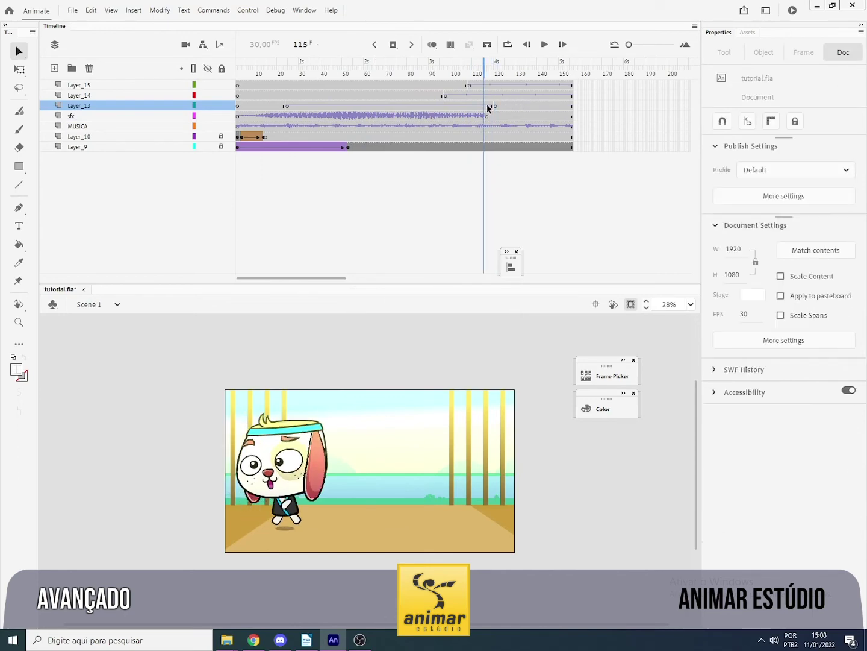
{"action": "left_click_drag", "start_coordinate": [441, 73], "coordinate": [237, 73]}
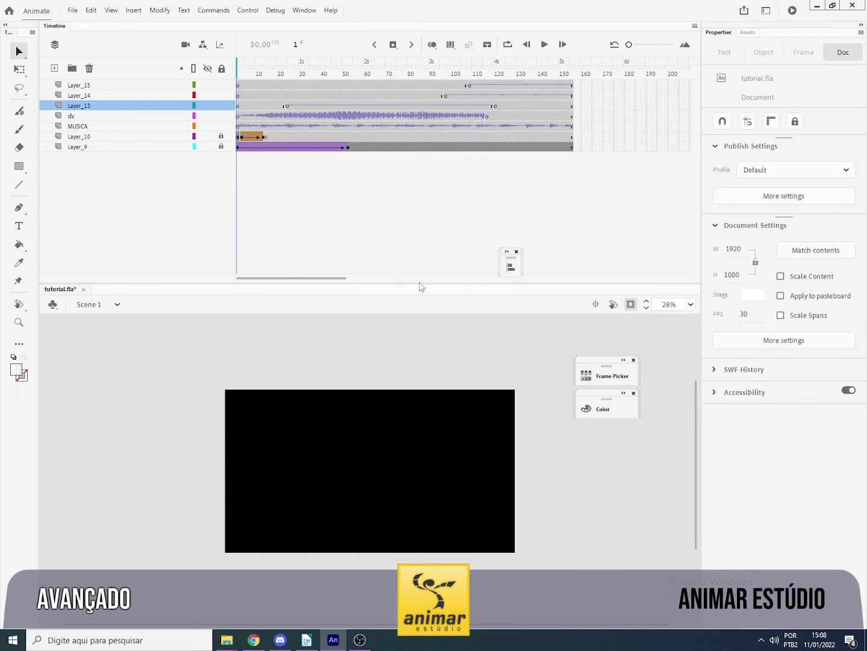
{"action": "key", "text": "Return"}
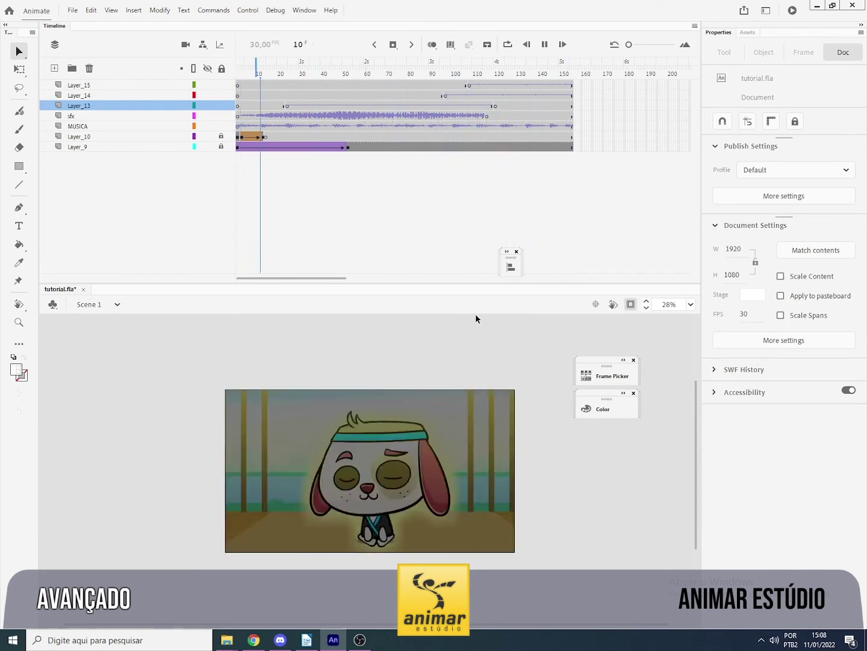
{"action": "key", "text": "Return"}
Try to move the shape tween keyframe at frame 3 of Layer_10 to frame 134, and undo the move.
{"action": "left_click", "coordinate": [250, 138]}
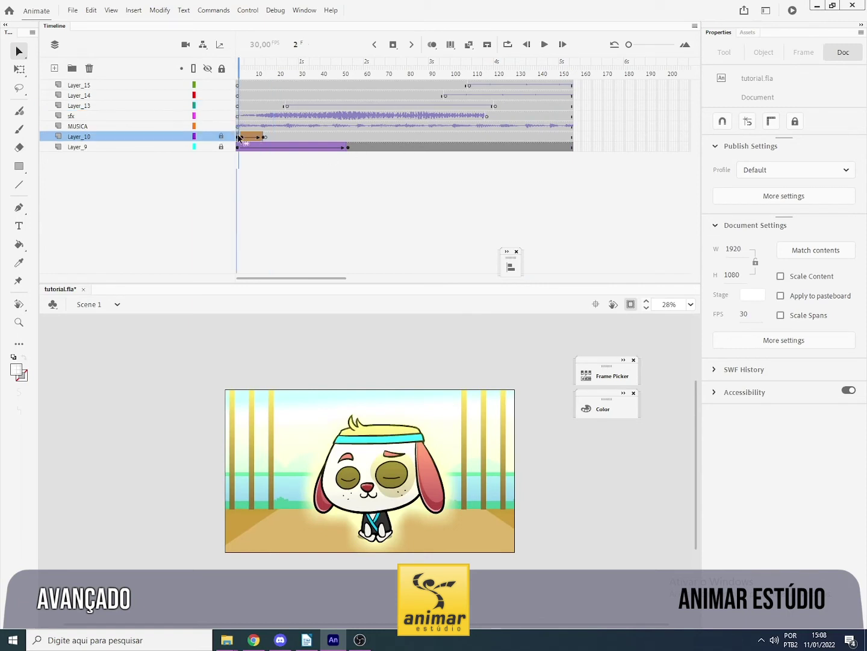
{"action": "left_click", "coordinate": [241, 138]}
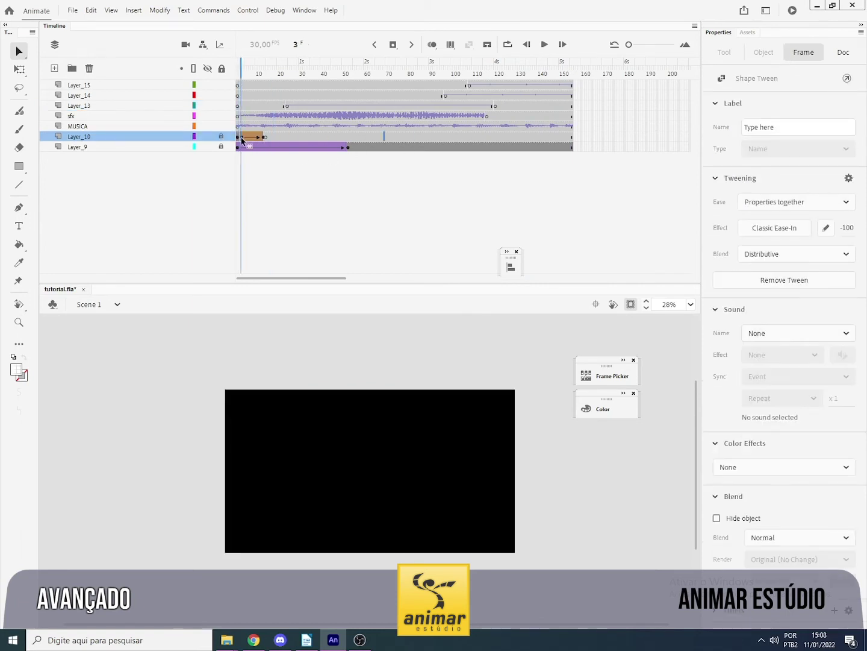
{"action": "left_click_drag", "start_coordinate": [241, 139], "coordinate": [243, 137]}
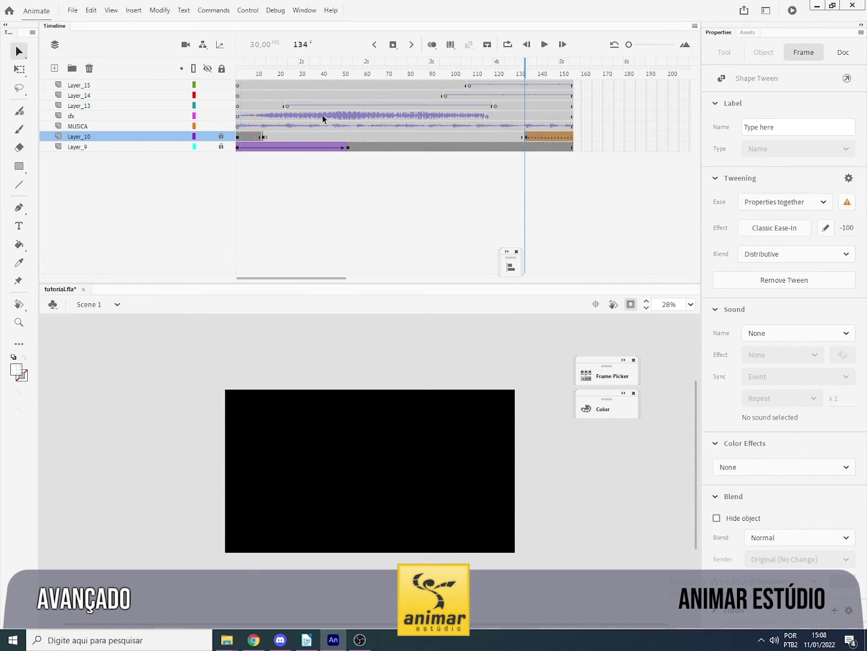
{"action": "key", "text": "ctrl+z"}
Copy the black keyframe from frame 1 of Layer_10 to frame 140, and add another keyframe at about frame 151.
{"action": "left_click", "coordinate": [238, 137]}
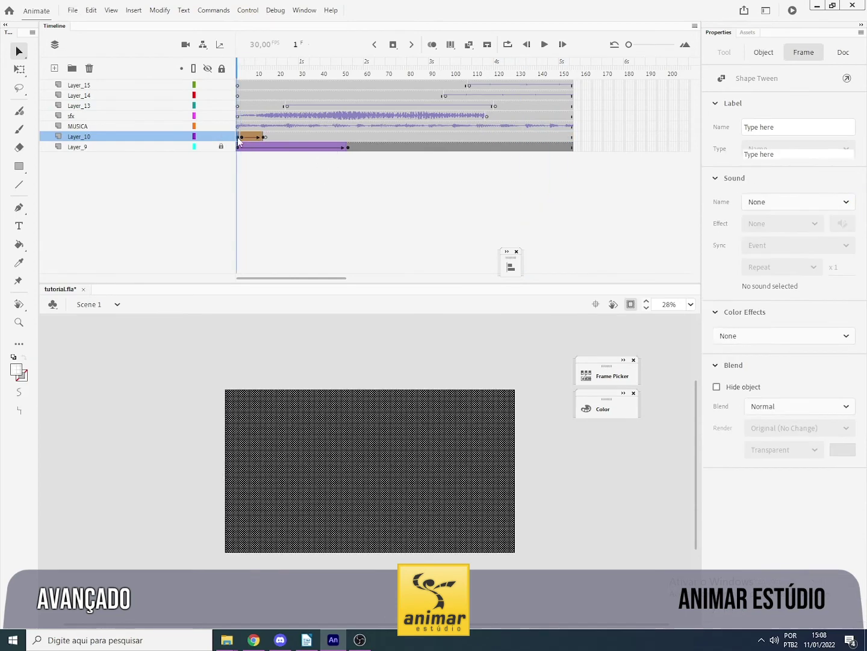
{"action": "left_click_drag", "start_coordinate": [237, 138], "coordinate": [538, 138]}
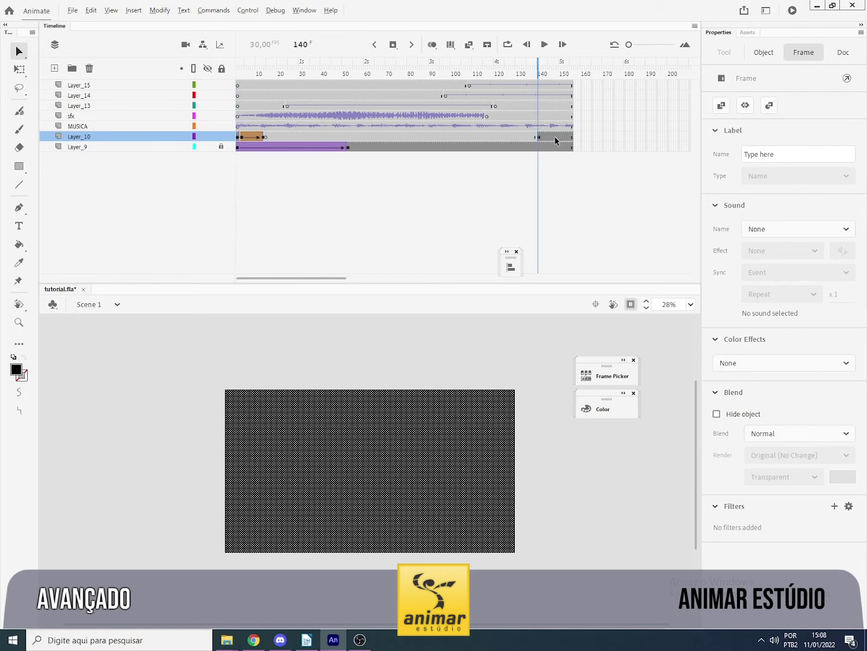
{"action": "left_click", "coordinate": [561, 139]}
{"action": "key", "text": "F6"}
Set the fill opacity of the black shape in the span starting at frame 140 of Layer_10 to 0%.
{"action": "left_click", "coordinate": [549, 138]}
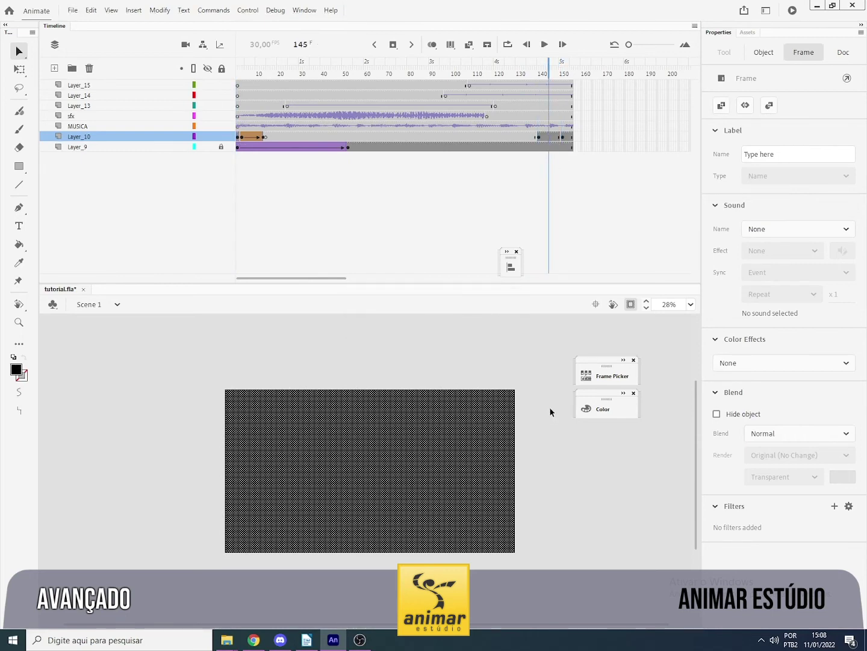
{"action": "left_click", "coordinate": [549, 411]}
{"action": "left_click", "coordinate": [491, 466]}
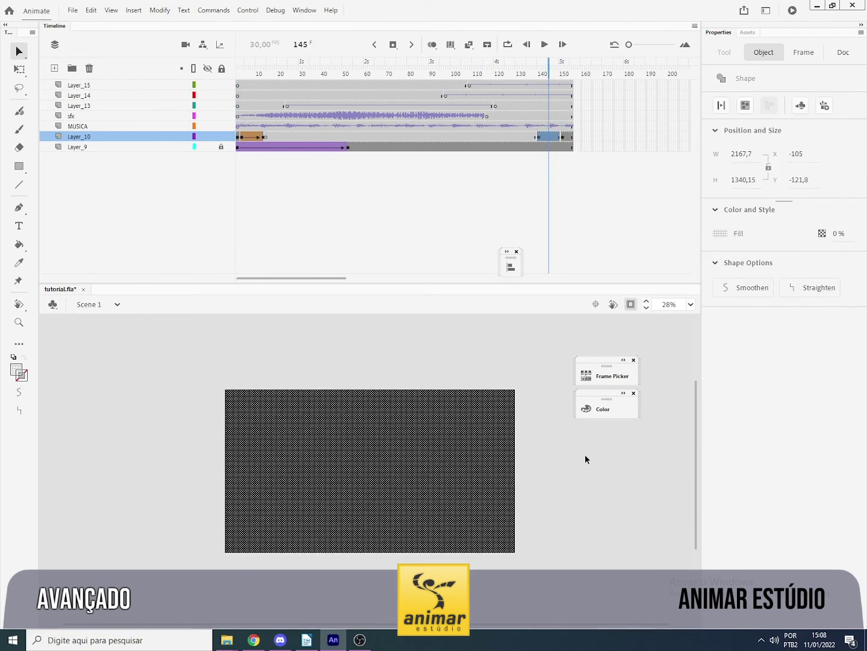
{"action": "left_click", "coordinate": [585, 455]}
Create a shape tween between frames 140 and 151 on Layer_10, and set its ease to -100.
{"action": "right_click", "coordinate": [553, 137]}
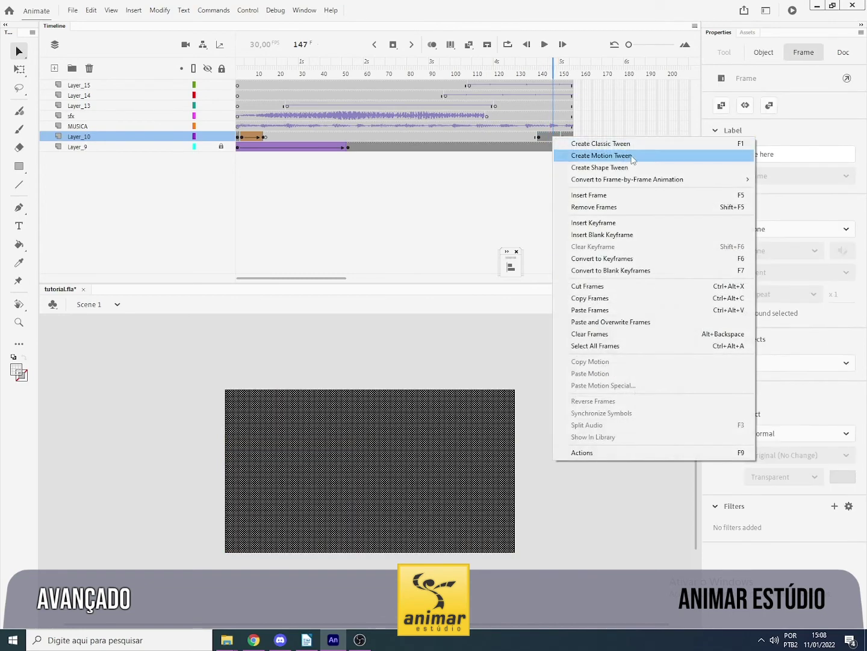
{"action": "left_click", "coordinate": [631, 169]}
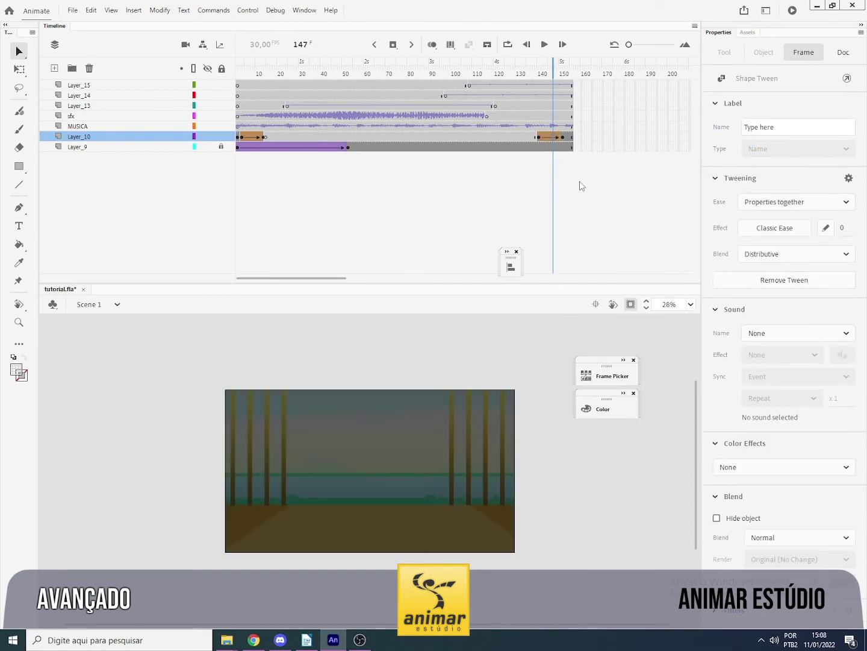
{"action": "key", "text": "."}
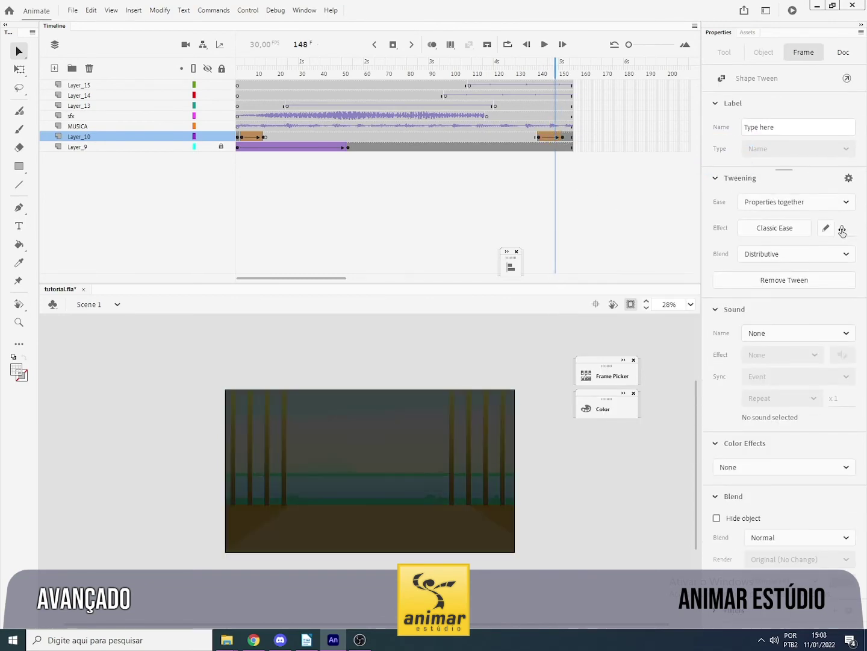
{"action": "left_click", "coordinate": [591, 452]}
Play the animation and inspect the closing fade to black between frames 140 and 151 on Layer_10.
{"action": "left_click", "coordinate": [570, 137]}
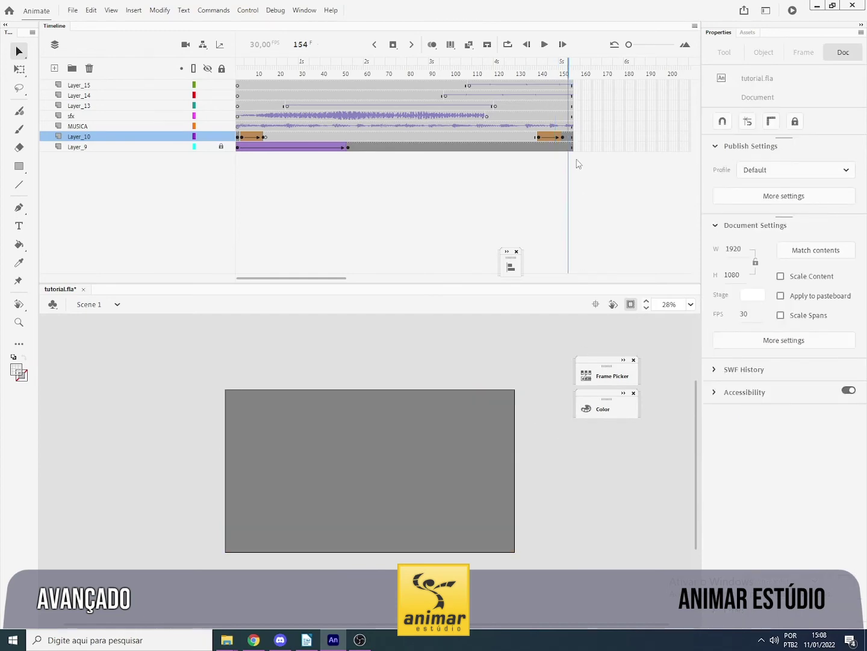
{"action": "left_click", "coordinate": [580, 471]}
{"action": "key", "text": "Return"}
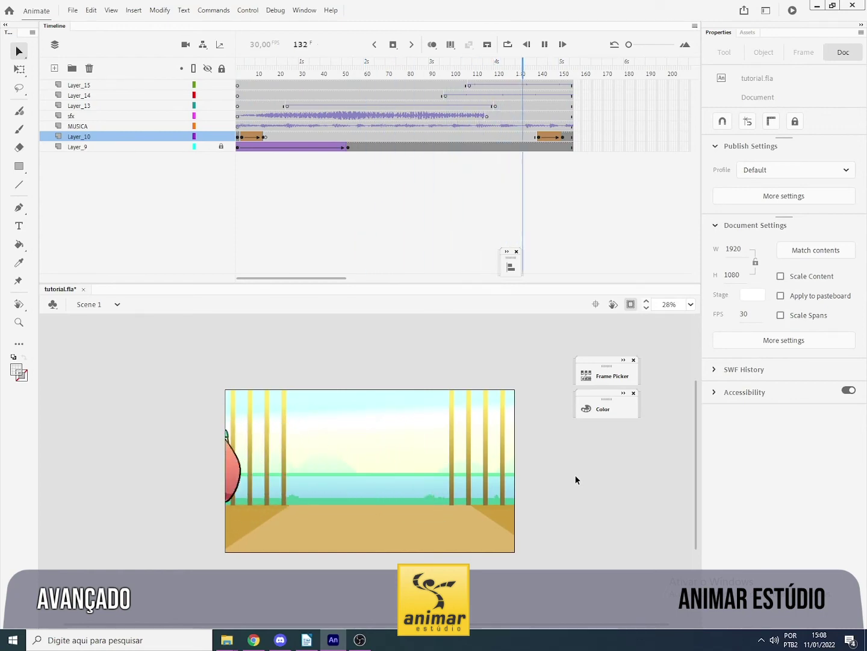
{"action": "left_click", "coordinate": [539, 138]}
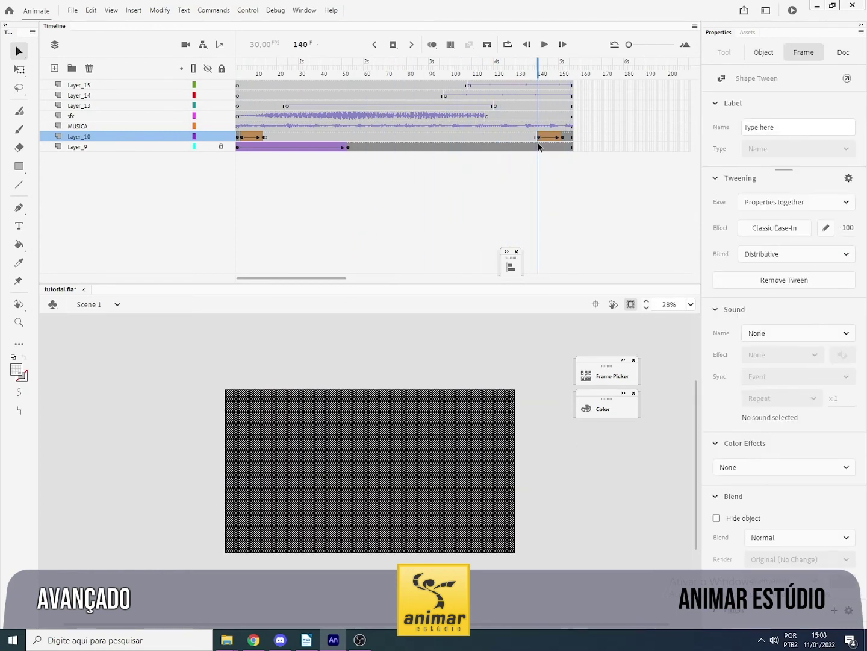
{"action": "key", "text": "Return"}
{"action": "key", "text": "Return"}
{"action": "key", "text": "Return"}
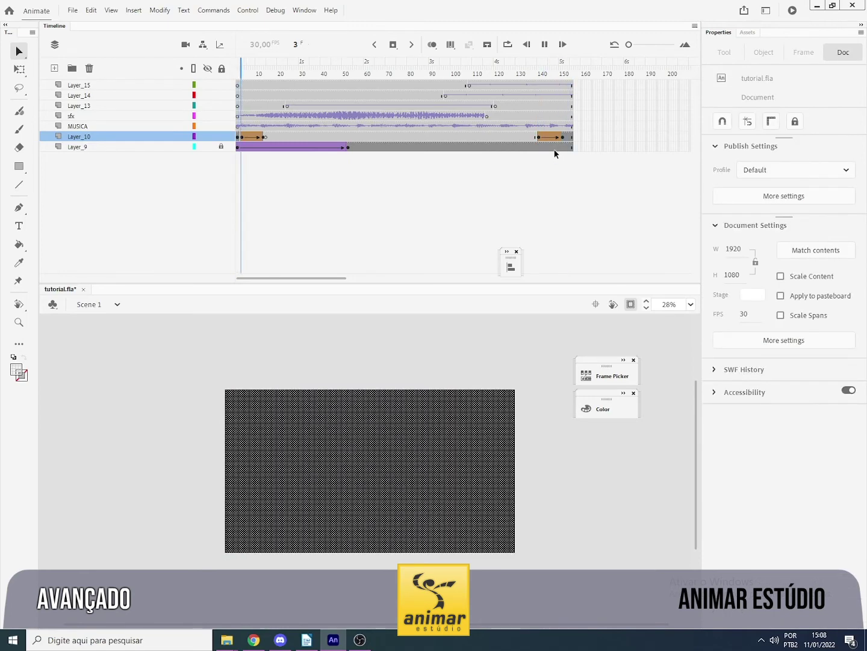
{"action": "left_click", "coordinate": [563, 137]}
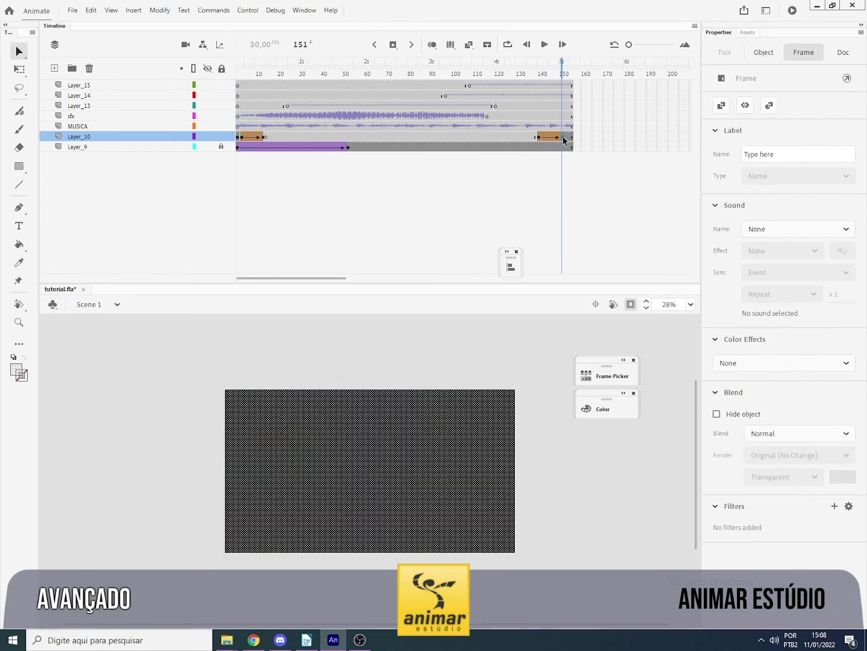
Fade out the footstep sound on Layer_14 with a custom envelope, bringing both channels down to silence at frame 140.
{"action": "left_click", "coordinate": [556, 85]}
{"action": "left_click", "coordinate": [573, 95]}
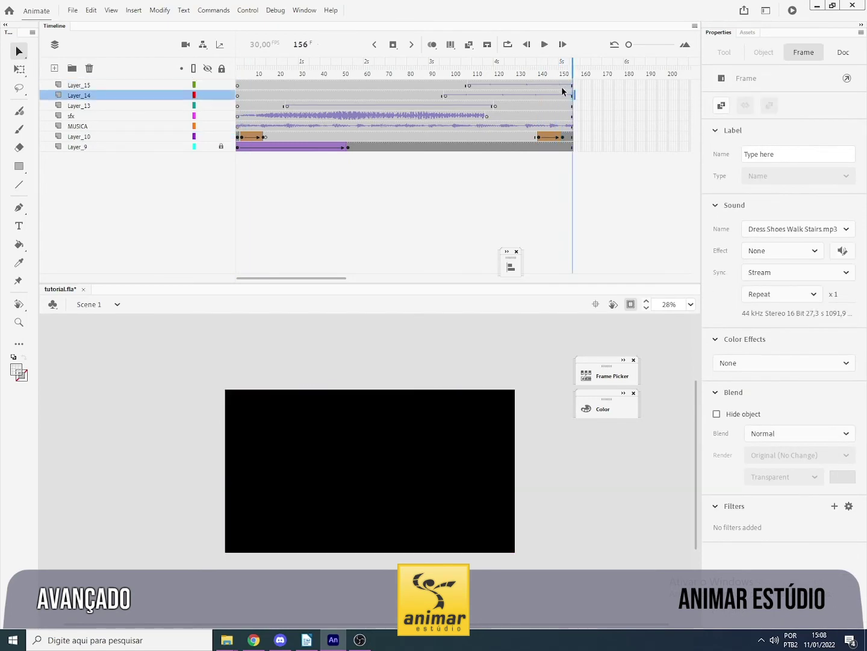
{"action": "left_click", "coordinate": [553, 95]}
{"action": "left_click", "coordinate": [538, 96]}
{"action": "left_click", "coordinate": [843, 251]}
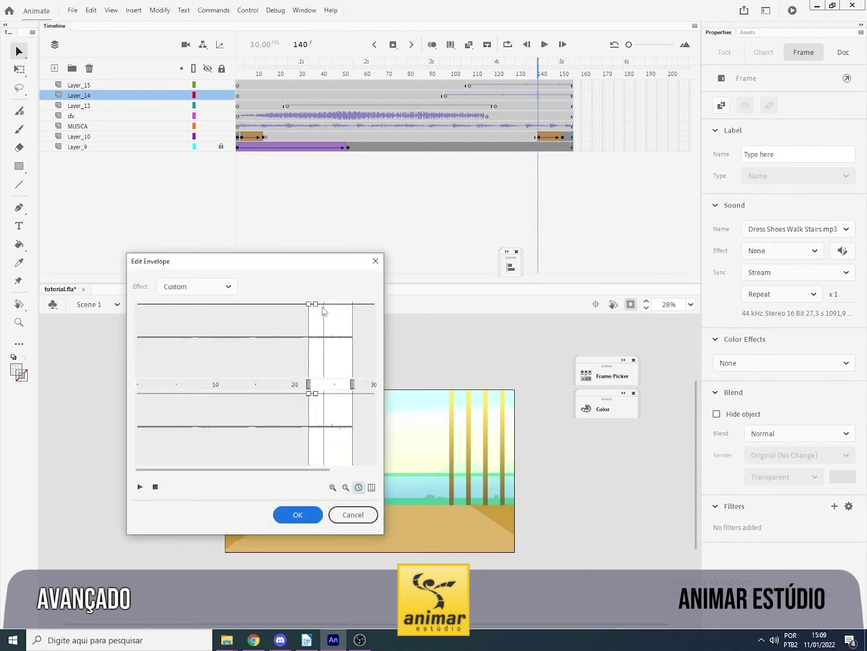
{"action": "left_click", "coordinate": [333, 488]}
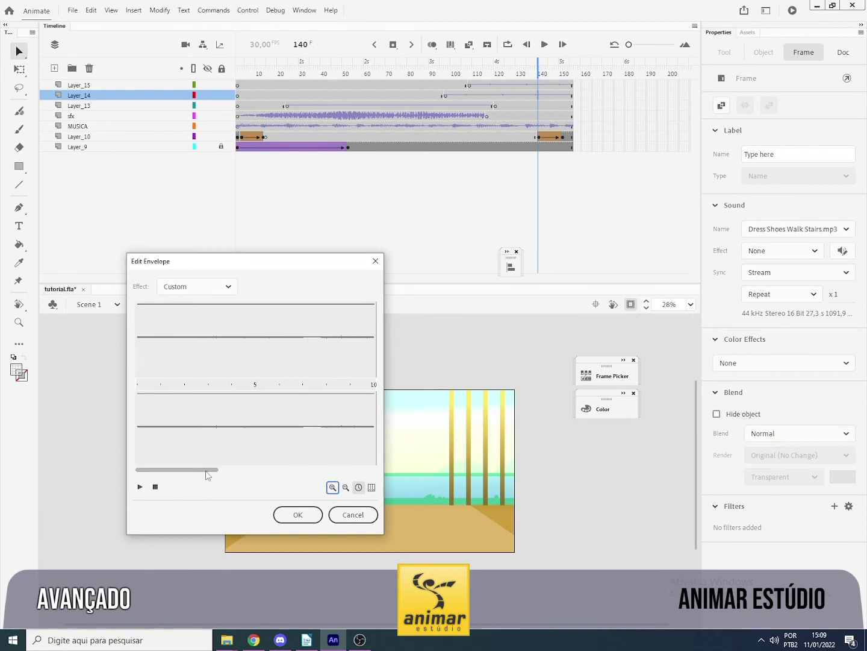
{"action": "left_click_drag", "start_coordinate": [205, 469], "coordinate": [349, 469]}
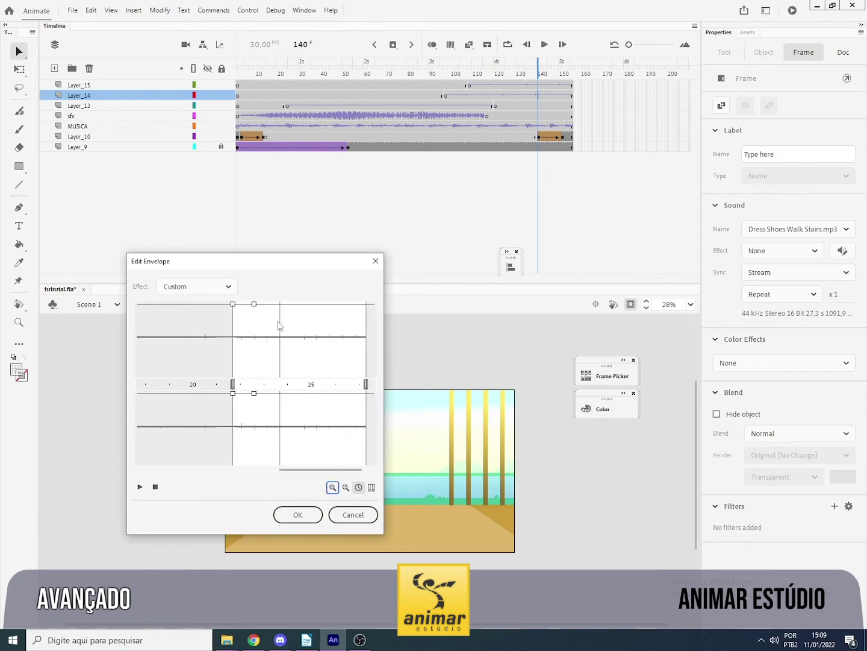
{"action": "left_click_drag", "start_coordinate": [279, 325], "coordinate": [278, 374]}
{"action": "left_click_drag", "start_coordinate": [280, 416], "coordinate": [281, 476]}
{"action": "mouse_move", "coordinate": [255, 397]}
{"action": "left_mouse_down"}
{"action": "mouse_move", "coordinate": [244, 396]}
{"action": "mouse_move", "coordinate": [267, 396]}
{"action": "left_mouse_up"}
{"action": "left_click", "coordinate": [295, 514]}
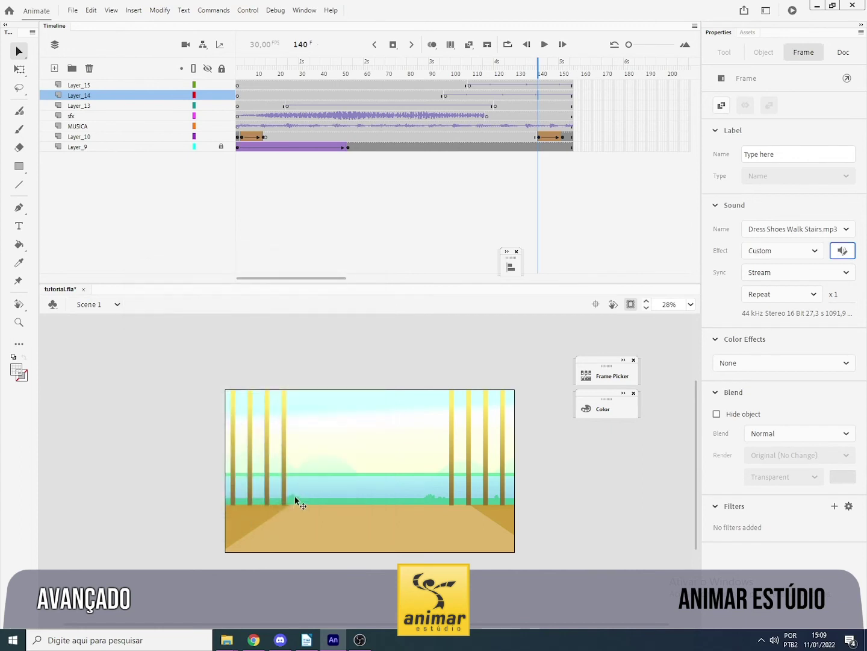
Fade out the footstep sound on Layer_15 with a custom envelope, bringing both channels down to silence at frame 143.
{"action": "left_click", "coordinate": [545, 85]}
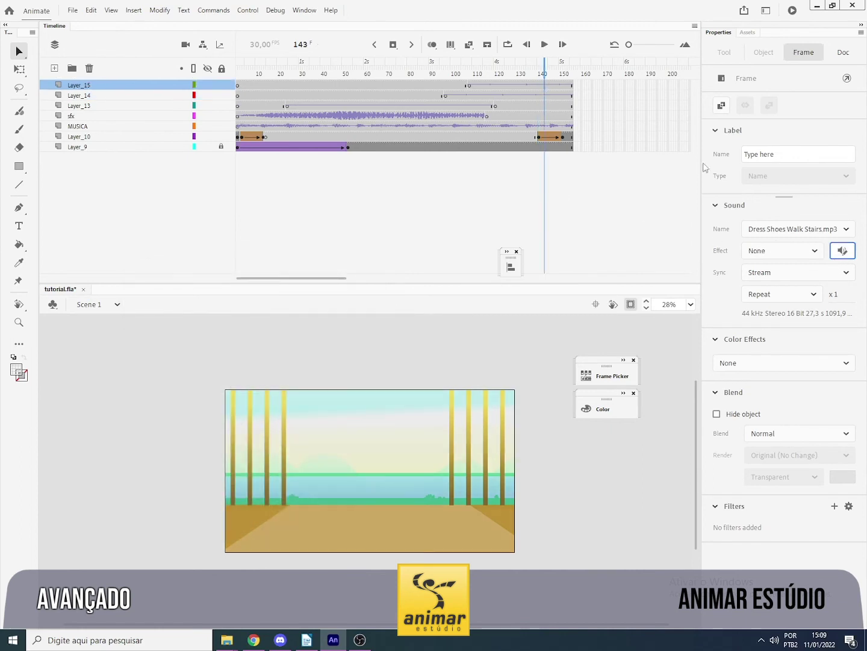
{"action": "left_click", "coordinate": [842, 250]}
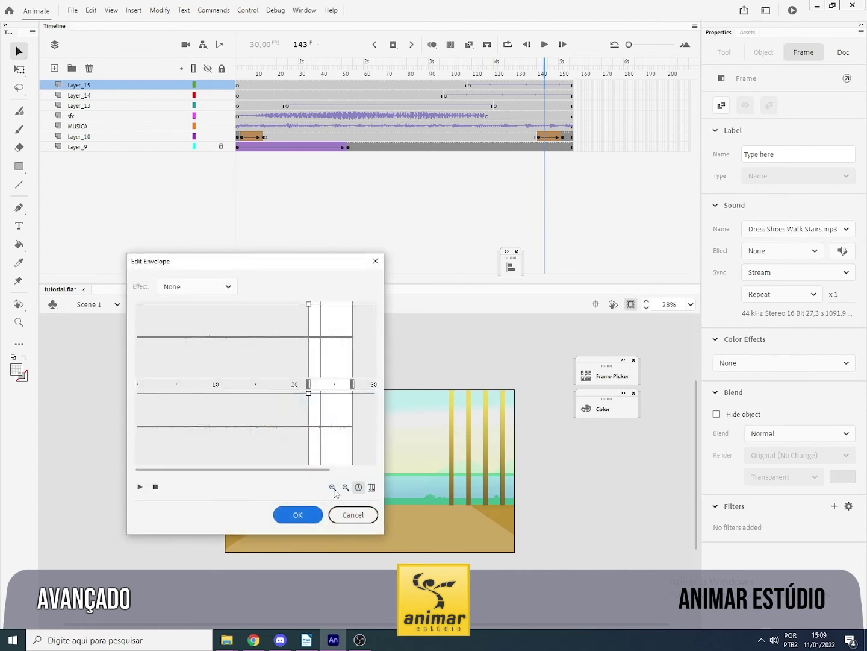
{"action": "left_click", "coordinate": [332, 487]}
{"action": "scroll", "coordinate": [168, 474], "scroll_direction": "right", "scroll_amount": 5}
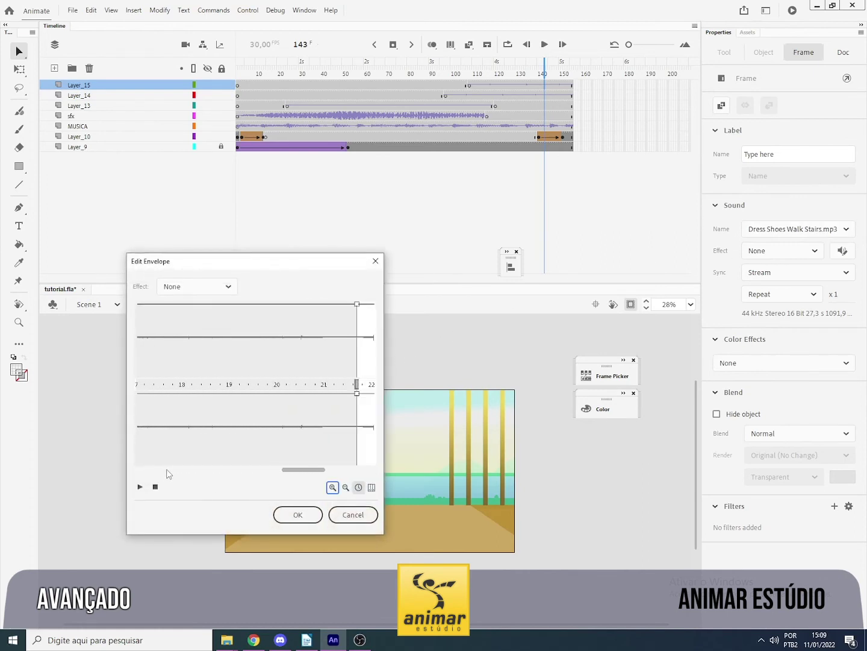
{"action": "scroll", "coordinate": [167, 473], "scroll_direction": "right", "scroll_amount": 3}
{"action": "left_click", "coordinate": [276, 304]}
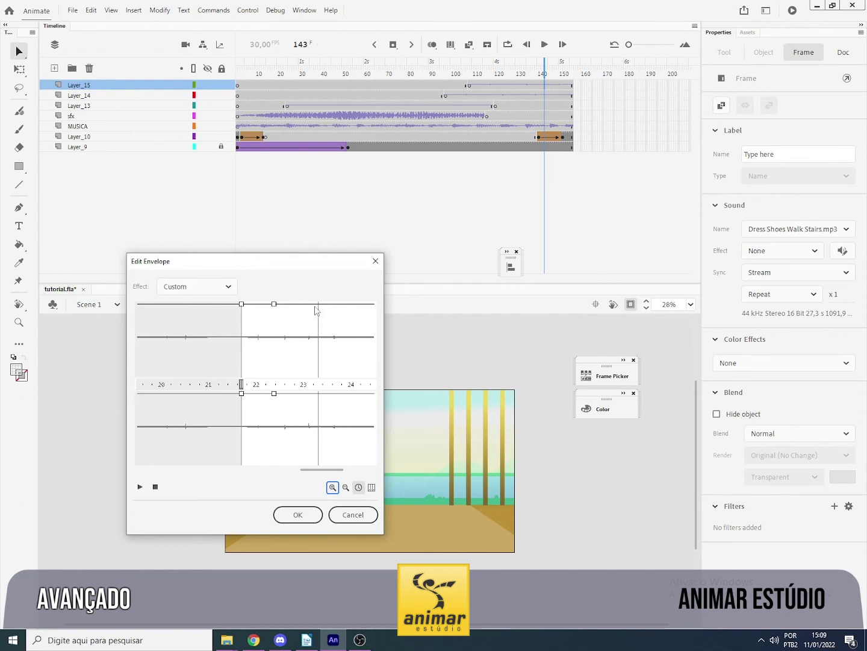
{"action": "left_click_drag", "start_coordinate": [315, 310], "coordinate": [318, 463]}
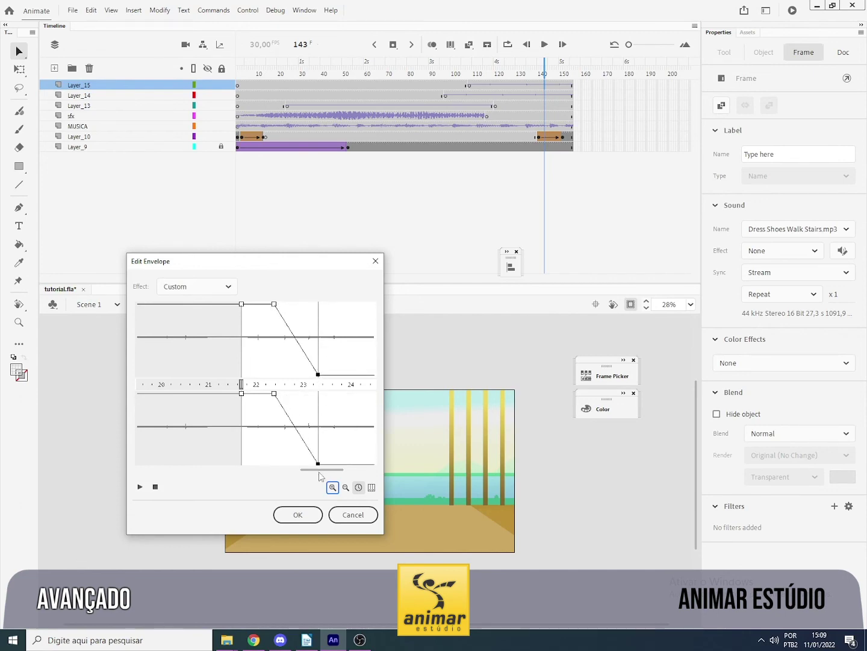
{"action": "left_click", "coordinate": [298, 514]}
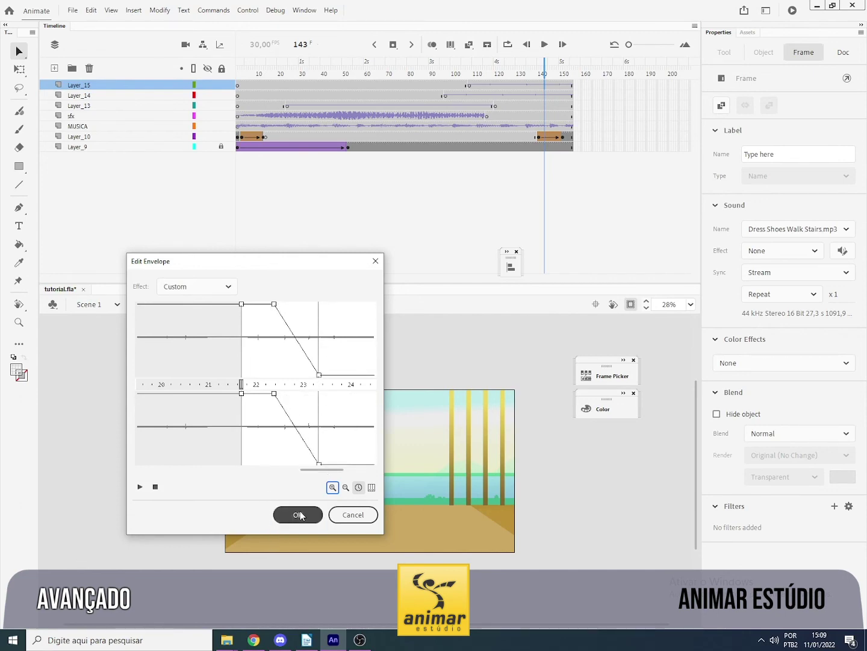
Play the ending from about frame 126 to check the footstep fade-outs, and save the file.
{"action": "left_click_drag", "start_coordinate": [543, 72], "coordinate": [516, 71]}
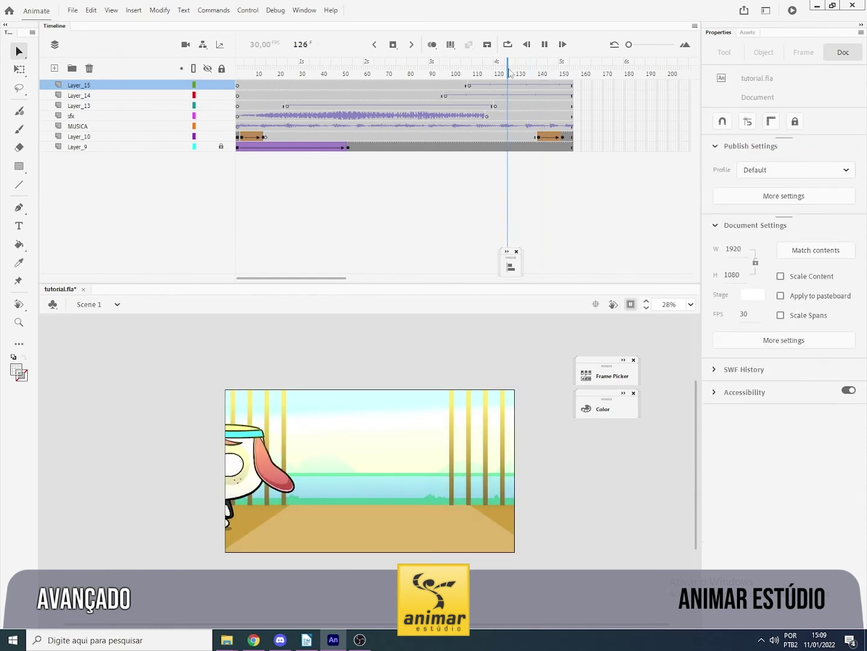
{"action": "key", "text": "Return"}
{"action": "left_click", "coordinate": [535, 71]}
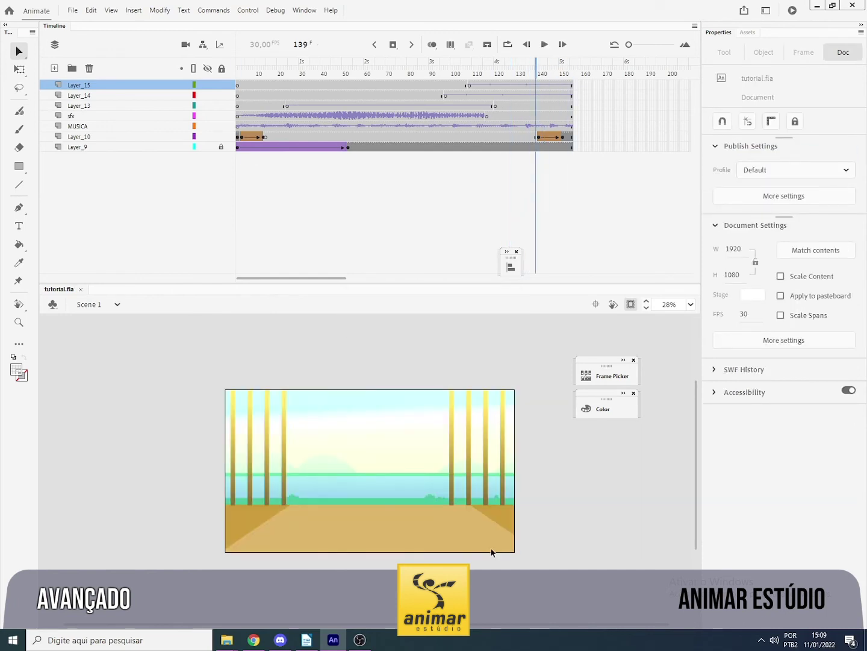
{"action": "left_click", "coordinate": [413, 73]}
{"action": "mouse_move", "coordinate": [413, 73]}
{"action": "left_mouse_down"}
{"action": "mouse_move", "coordinate": [370, 75]}
{"action": "mouse_move", "coordinate": [425, 75]}
{"action": "left_mouse_up"}
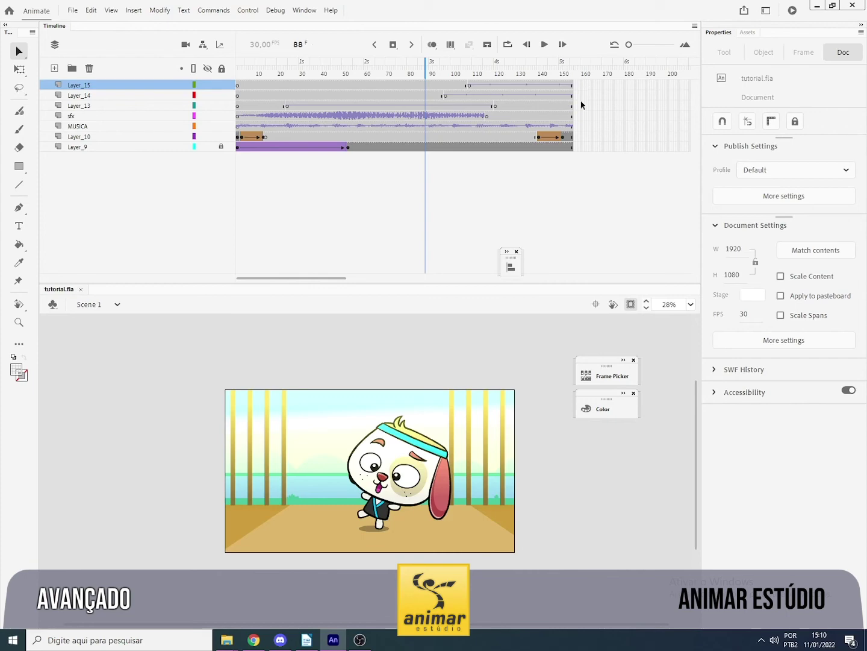
Insert blank keyframes at frame 157 on all layers, and extend every layer to frame 224.
{"action": "left_click_drag", "start_coordinate": [320, 279], "coordinate": [343, 282]}
{"action": "left_click", "coordinate": [475, 86]}
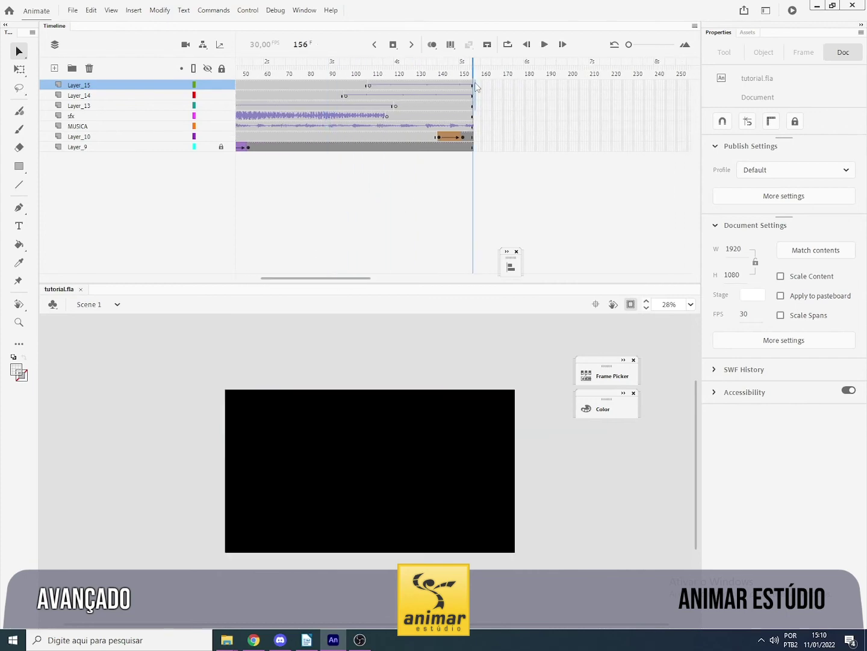
{"action": "left_click_drag", "start_coordinate": [475, 86], "coordinate": [475, 146]}
{"action": "key", "text": "F7"}
{"action": "left_click_drag", "start_coordinate": [505, 86], "coordinate": [621, 147]}
{"action": "key", "text": "F5"}
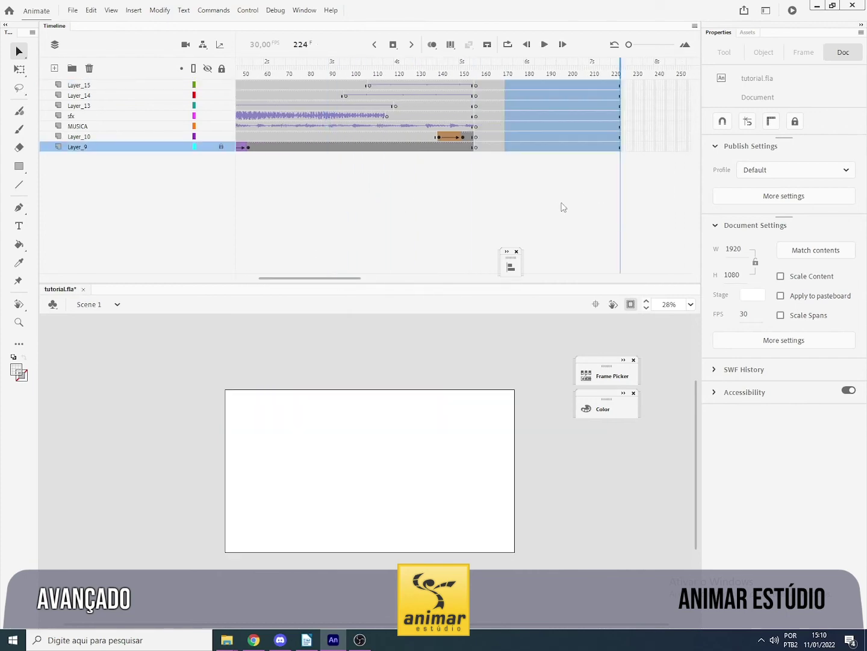
{"action": "left_click", "coordinate": [561, 205]}
Play the timeline from near frame 150 to check the transition into the blank section.
{"action": "left_click", "coordinate": [460, 73]}
{"action": "key", "text": "Return"}
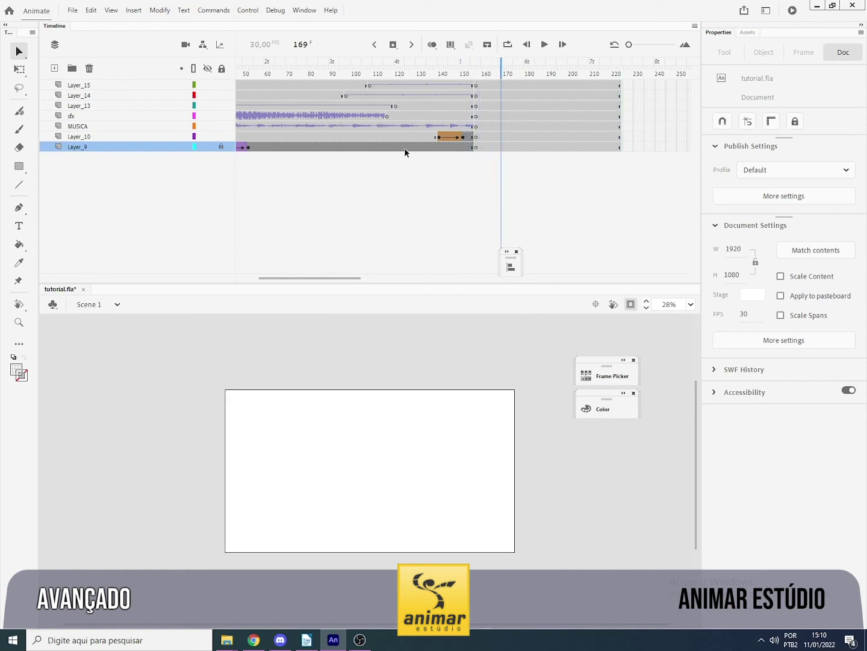
{"action": "left_click", "coordinate": [403, 148]}
{"action": "left_click", "coordinate": [547, 145]}
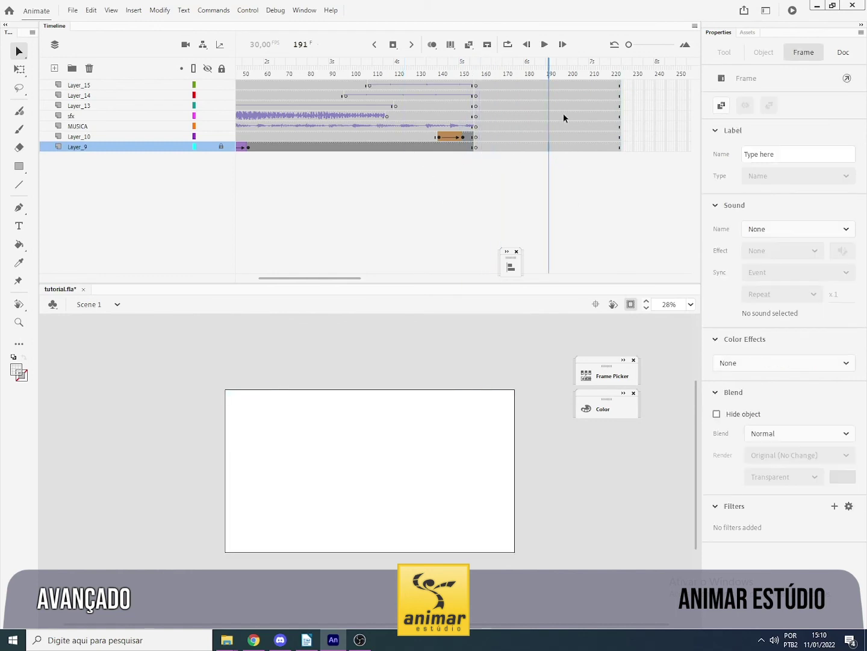
{"action": "key", "text": "b"}
{"action": "left_click", "coordinate": [346, 478]}
{"action": "left_click", "coordinate": [534, 333]}
Place the DOGFU _base symbol from the library's DOGFU folder on the stage at frame 180 of Layer_10.
{"action": "left_click", "coordinate": [525, 137]}
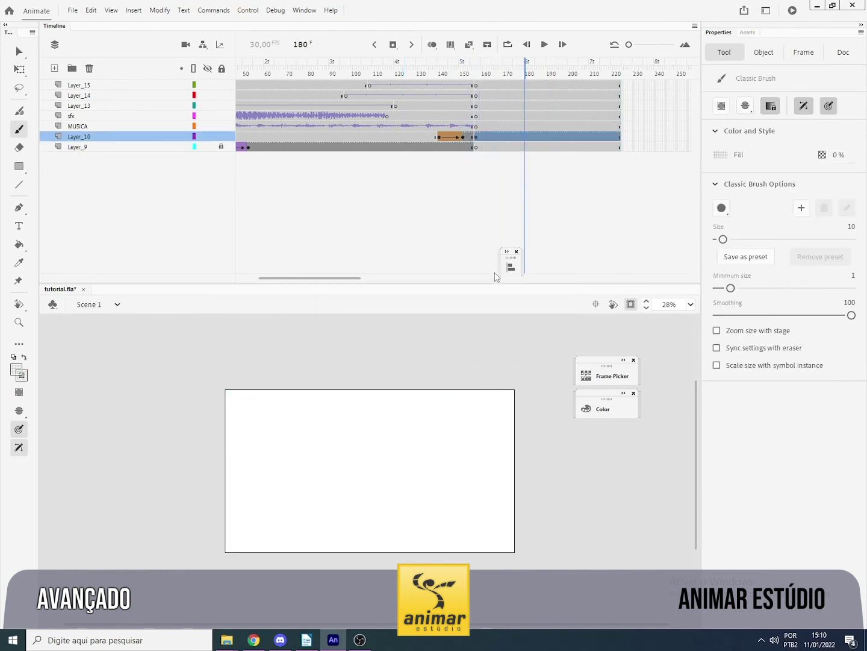
{"action": "key", "text": "b"}
{"action": "key", "text": "ctrl+l"}
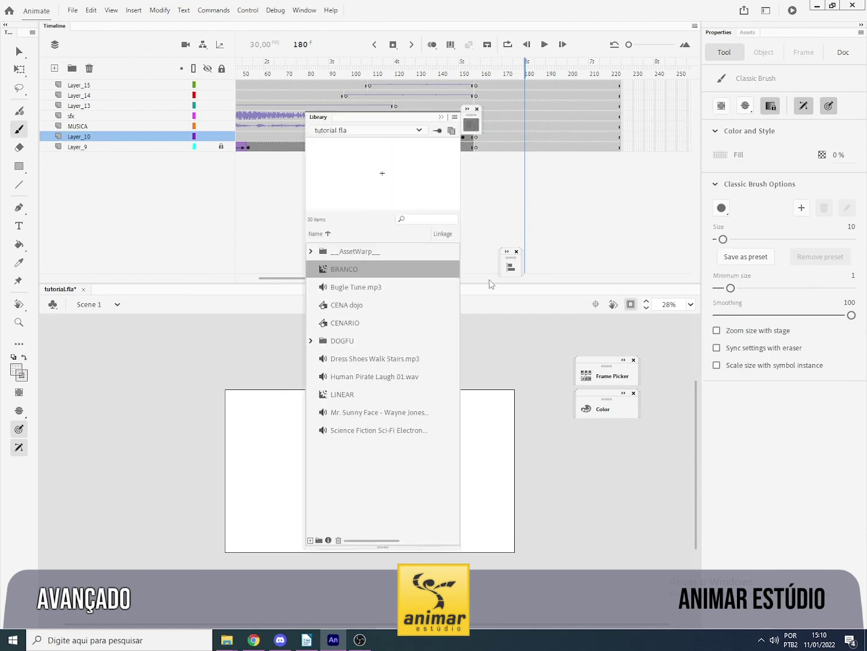
{"action": "left_click", "coordinate": [312, 340]}
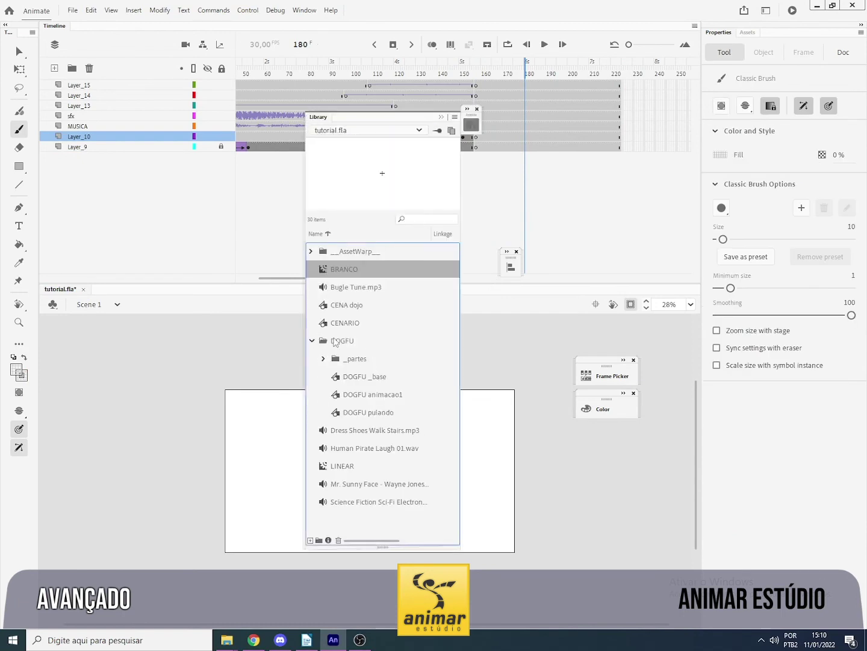
{"action": "left_click", "coordinate": [381, 377]}
{"action": "left_click_drag", "start_coordinate": [398, 200], "coordinate": [250, 469]}
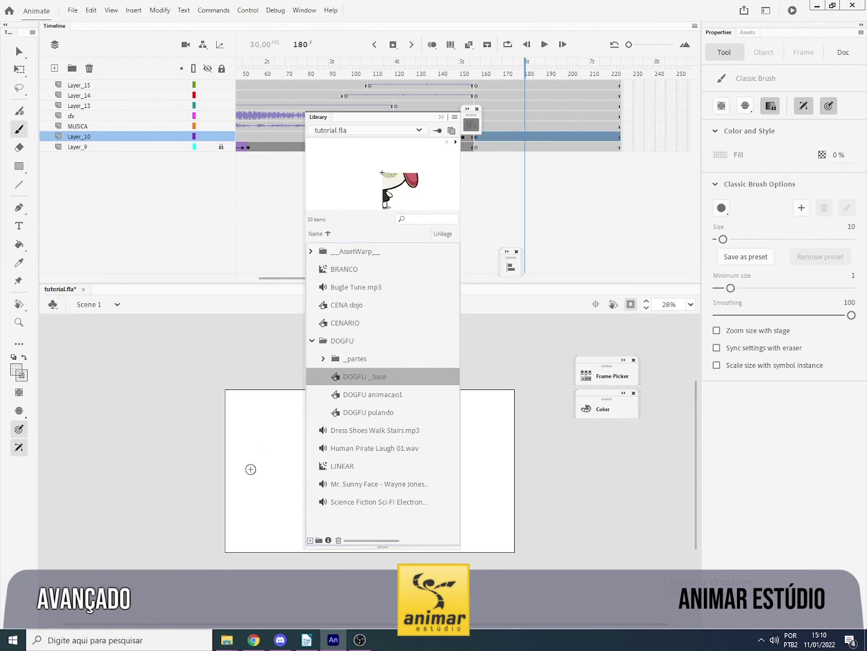
{"action": "left_click", "coordinate": [441, 117]}
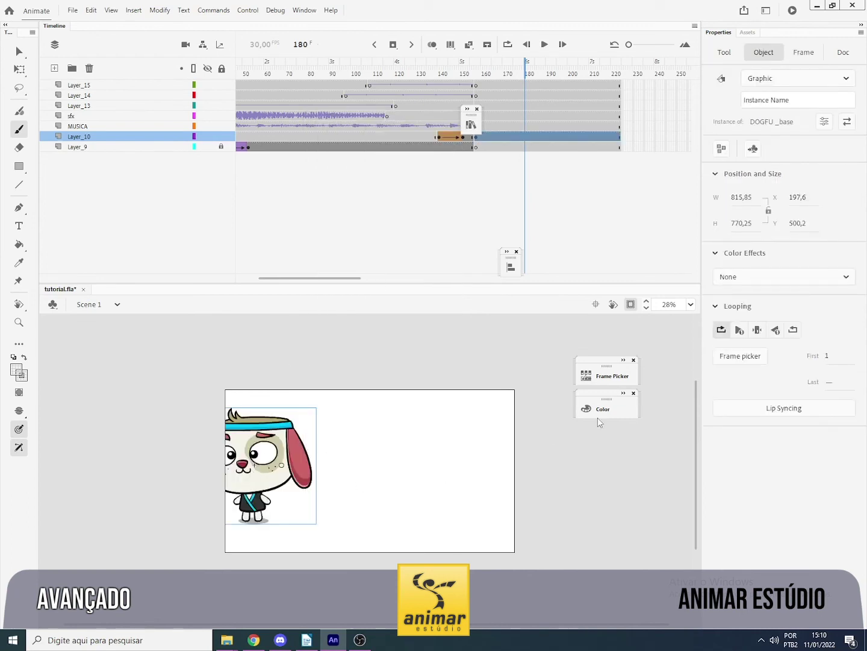
Set the dog instance to play a single frame and pick its open-mouth pose at frame 36.
{"action": "left_click", "coordinate": [757, 330]}
{"action": "left_click", "coordinate": [607, 375]}
{"action": "scroll", "coordinate": [482, 519], "scroll_direction": "down", "scroll_amount": 5}
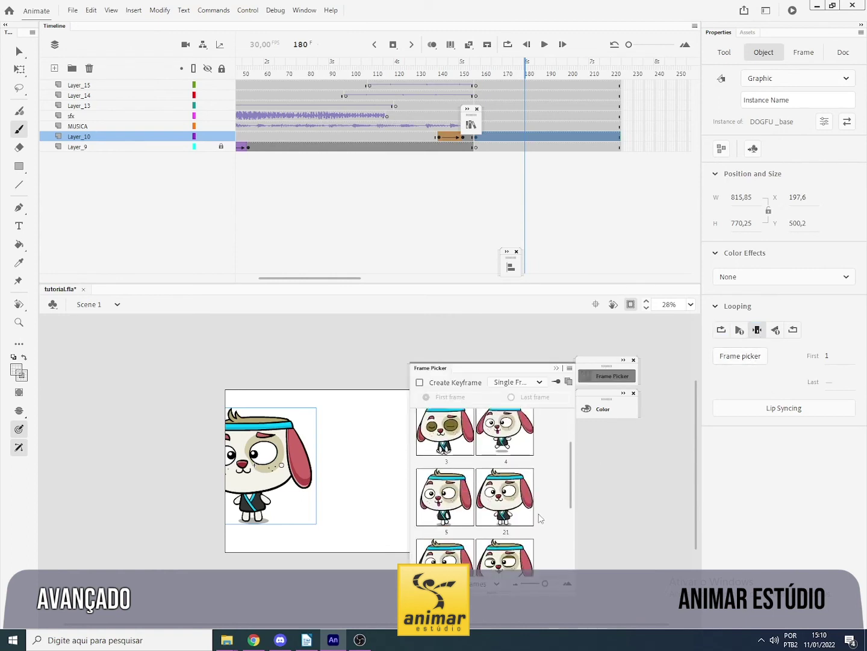
{"action": "left_click", "coordinate": [465, 534]}
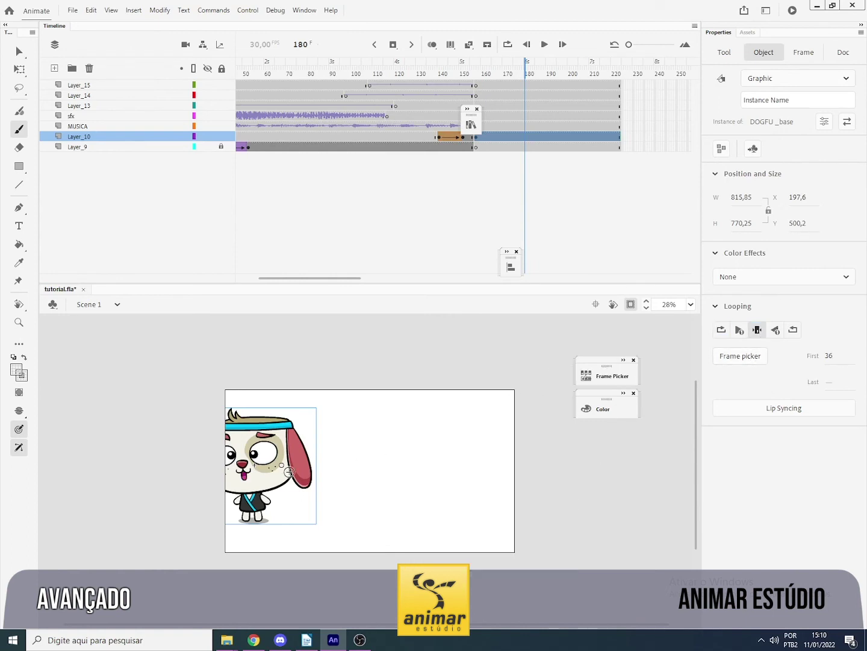
Enlarge the dog with Free Transform, flip it horizontally, and position it on the left half of the stage.
{"action": "left_click_drag", "start_coordinate": [269, 482], "coordinate": [367, 509]}
{"action": "key", "text": "q"}
{"action": "left_click_drag", "start_coordinate": [414, 436], "coordinate": [446, 383]}
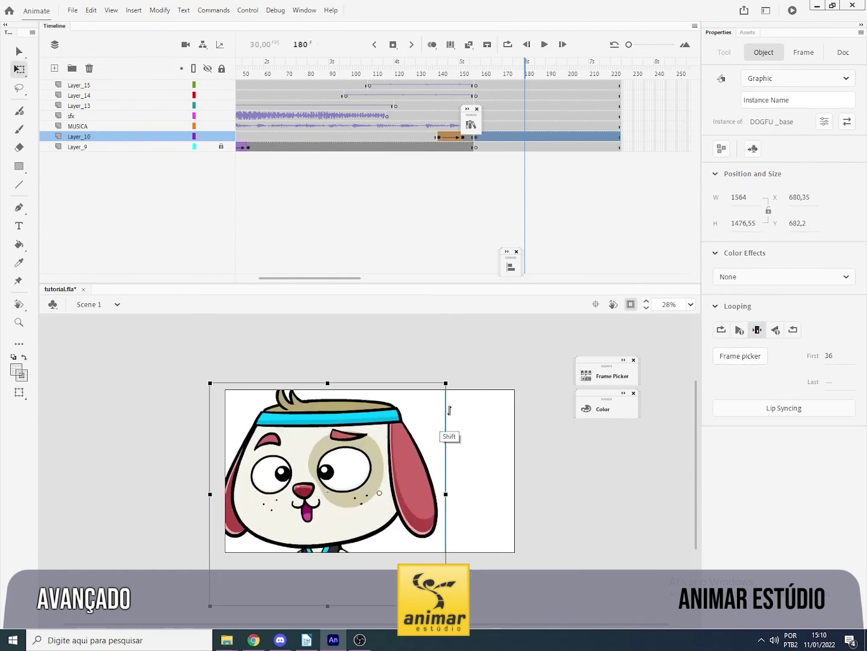
{"action": "left_click_drag", "start_coordinate": [409, 426], "coordinate": [371, 420]}
{"action": "left_click_drag", "start_coordinate": [409, 377], "coordinate": [382, 394]}
{"action": "left_click_drag", "start_coordinate": [361, 474], "coordinate": [405, 474]}
{"action": "key", "text": "v"}
{"action": "key", "text": "q"}
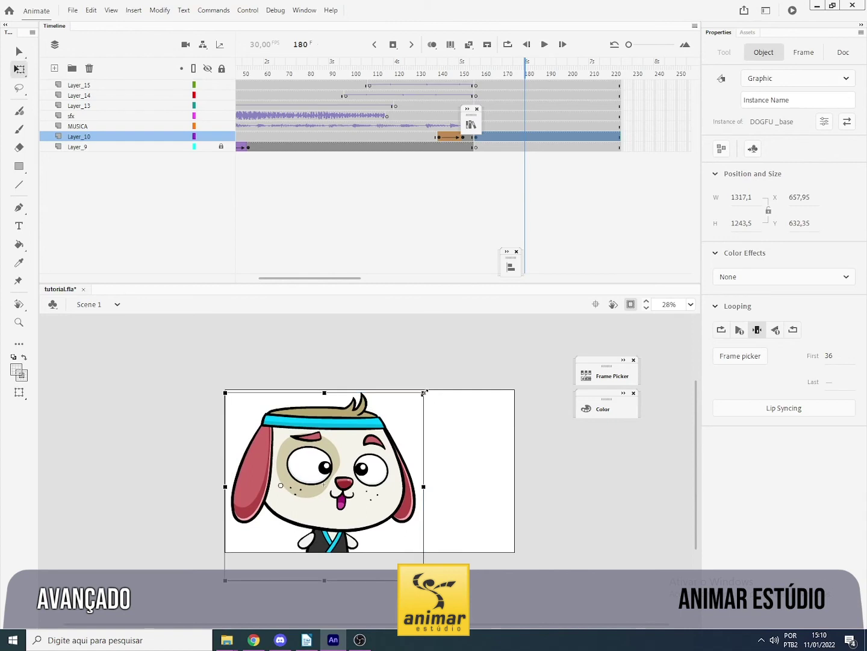
{"action": "left_click_drag", "start_coordinate": [424, 393], "coordinate": [415, 399]}
{"action": "key", "text": "v"}
Add the text "dogfu" in 200 pt Open Sans Bold at frame 176 of the MUSICA layer.
{"action": "left_click", "coordinate": [72, 269]}
{"action": "left_click", "coordinate": [25, 228]}
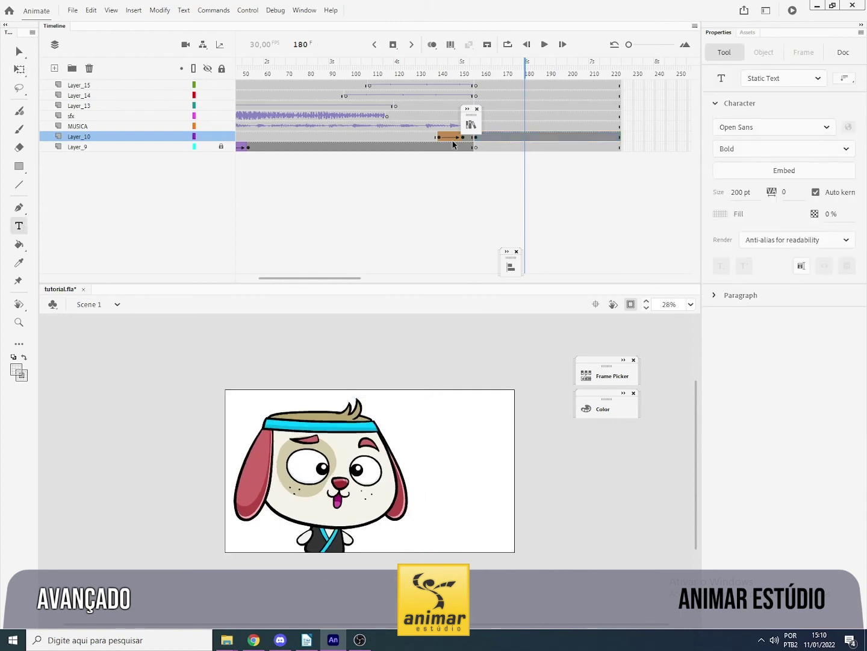
{"action": "left_click", "coordinate": [516, 126]}
{"action": "left_click", "coordinate": [432, 444]}
{"action": "left_click_drag", "start_coordinate": [431, 423], "coordinate": [518, 422]}
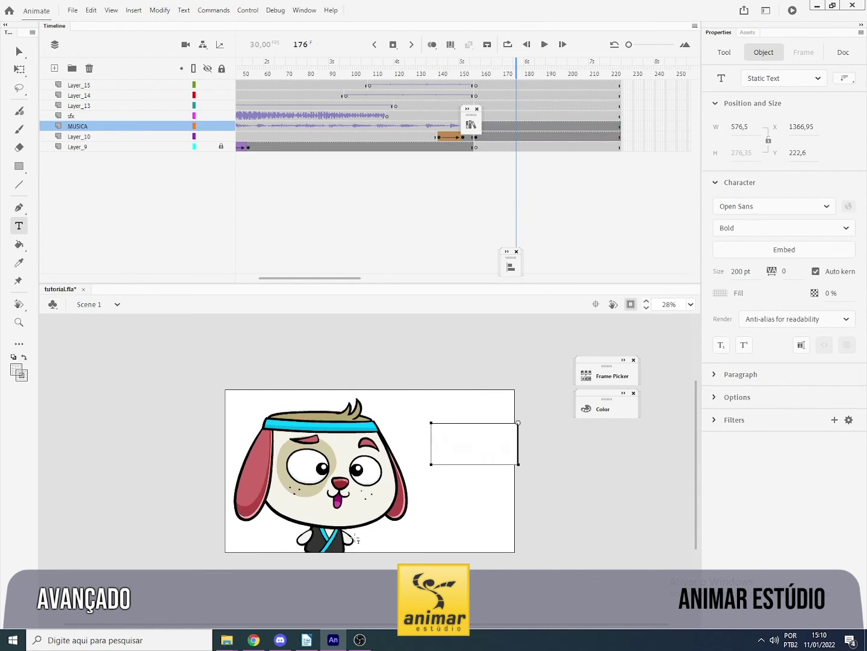
{"action": "key", "text": "Escape"}
Give the dogfu text a black fill with 100% alpha, move it beside the dog, and change its font to PWApril.
{"action": "left_click", "coordinate": [602, 408]}
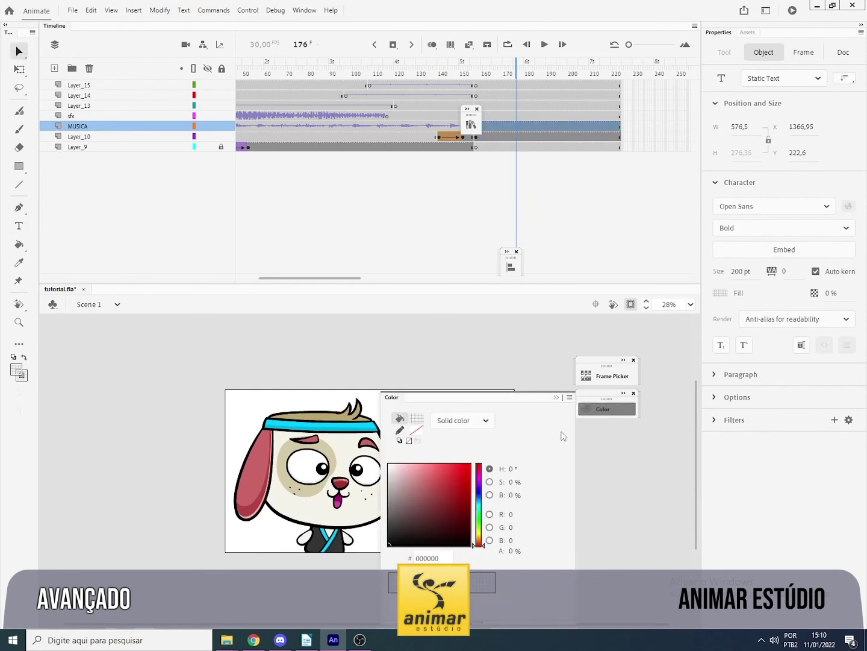
{"action": "left_click_drag", "start_coordinate": [516, 551], "coordinate": [775, 560]}
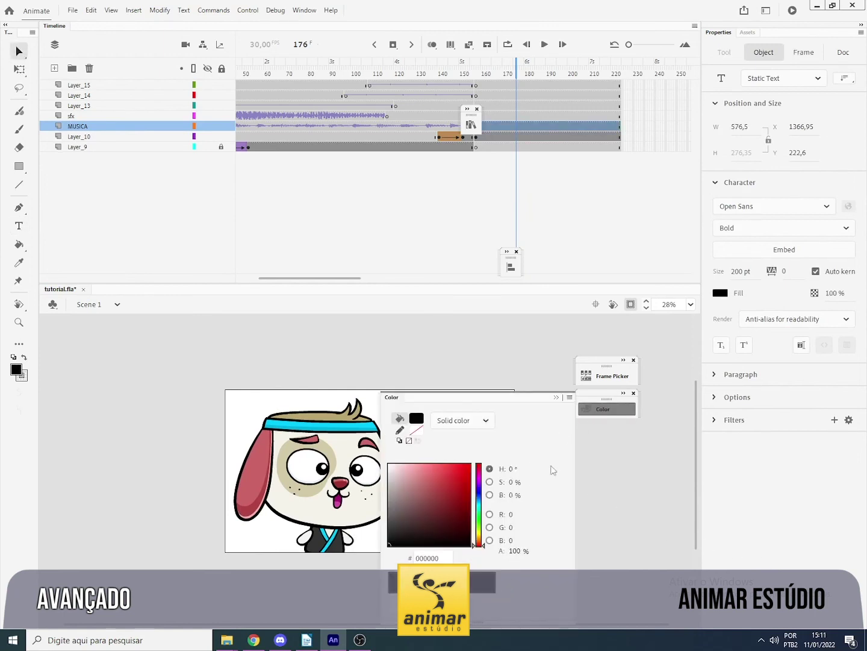
{"action": "left_click", "coordinate": [555, 397]}
{"action": "left_click_drag", "start_coordinate": [490, 461], "coordinate": [485, 461]}
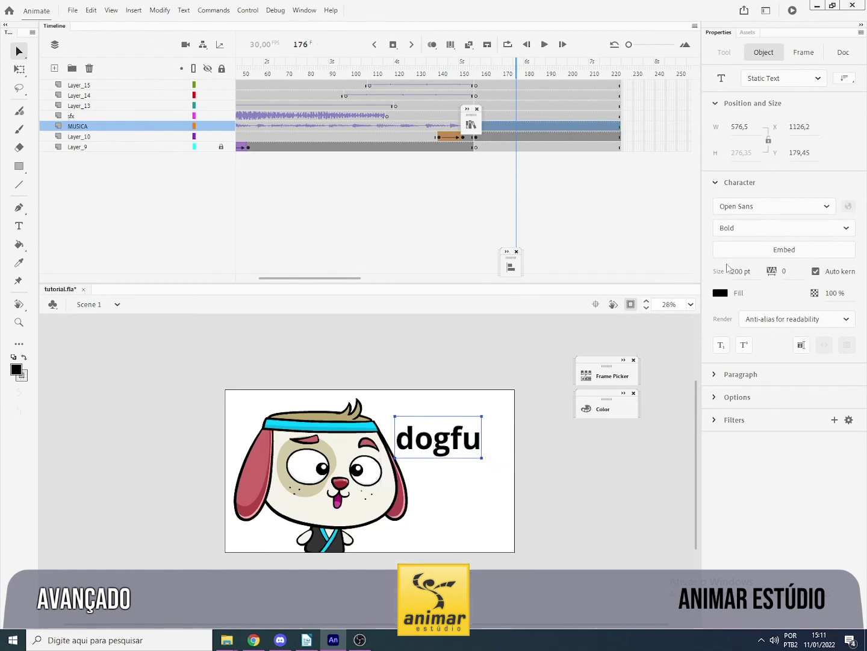
{"action": "left_click", "coordinate": [760, 207]}
Scale the dog down to about 1117 px wide and enlarge the DOGFU title beside it to about 754 px wide.
{"action": "left_click_drag", "start_coordinate": [418, 393], "coordinate": [413, 399]}
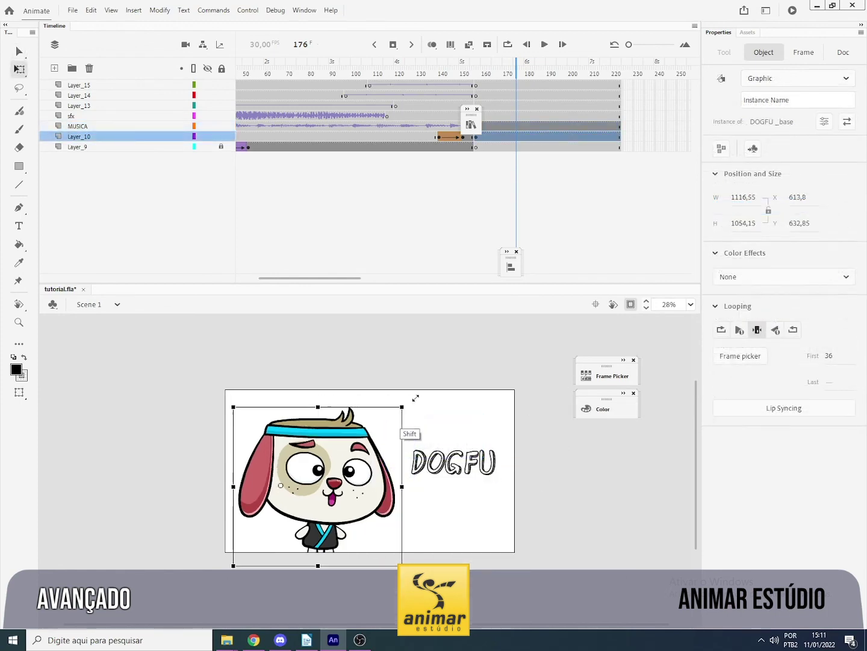
{"action": "key", "text": "v"}
{"action": "left_click_drag", "start_coordinate": [363, 500], "coordinate": [356, 498]}
{"action": "left_click_drag", "start_coordinate": [458, 469], "coordinate": [504, 471]}
{"action": "key", "text": "q"}
{"action": "key", "text": "v"}
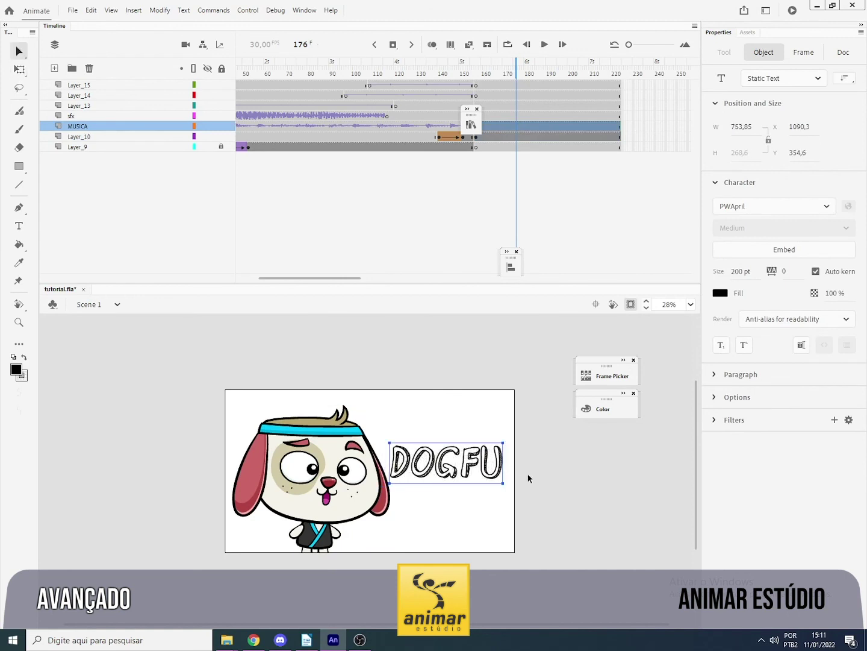
Convert the DOGFU title to a Graphic symbol named TXT.
{"action": "key", "text": "F8"}
{"action": "type", "text": "TXT"}
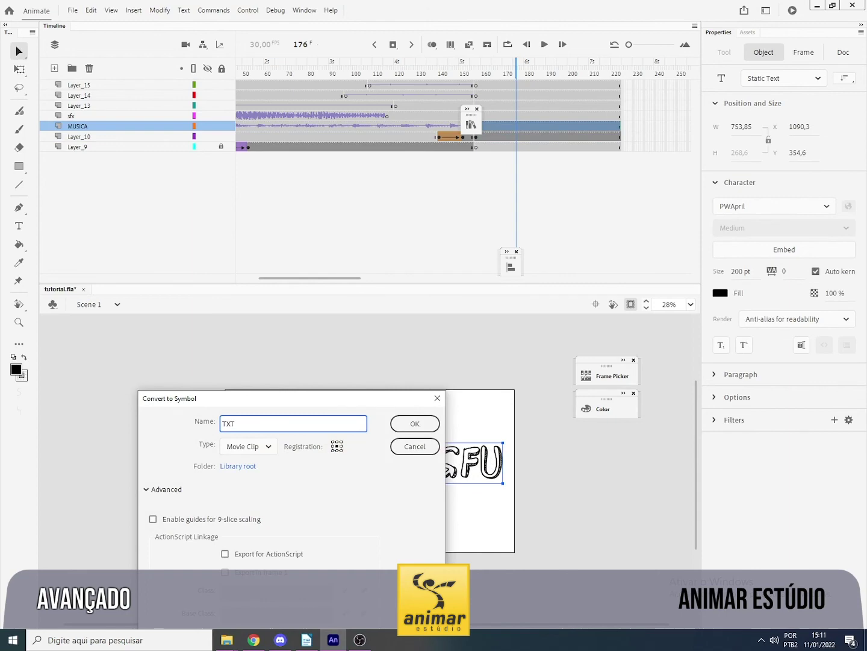
{"action": "left_click", "coordinate": [247, 447]}
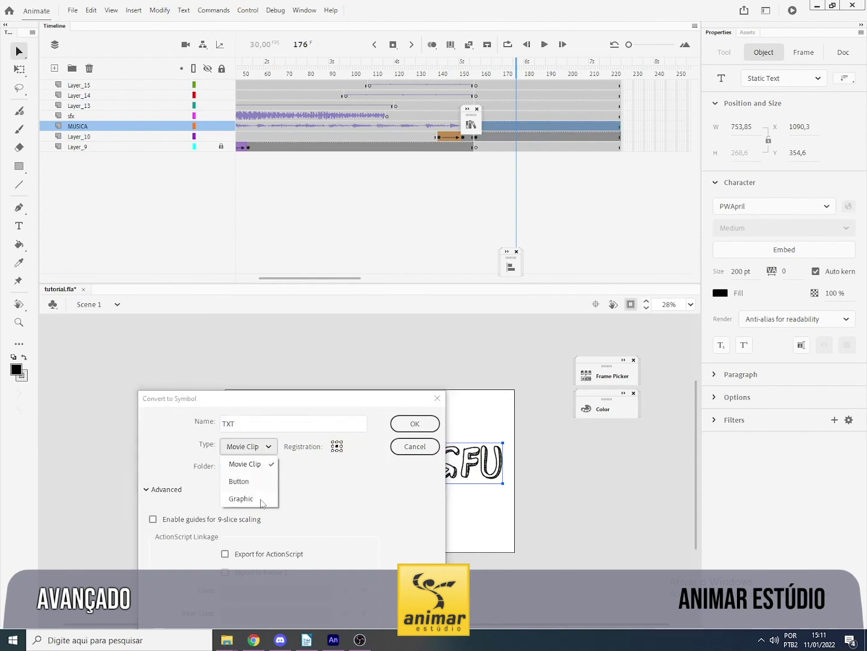
{"action": "left_click", "coordinate": [282, 500]}
{"action": "left_click", "coordinate": [415, 424]}
{"action": "left_click", "coordinate": [477, 110]}
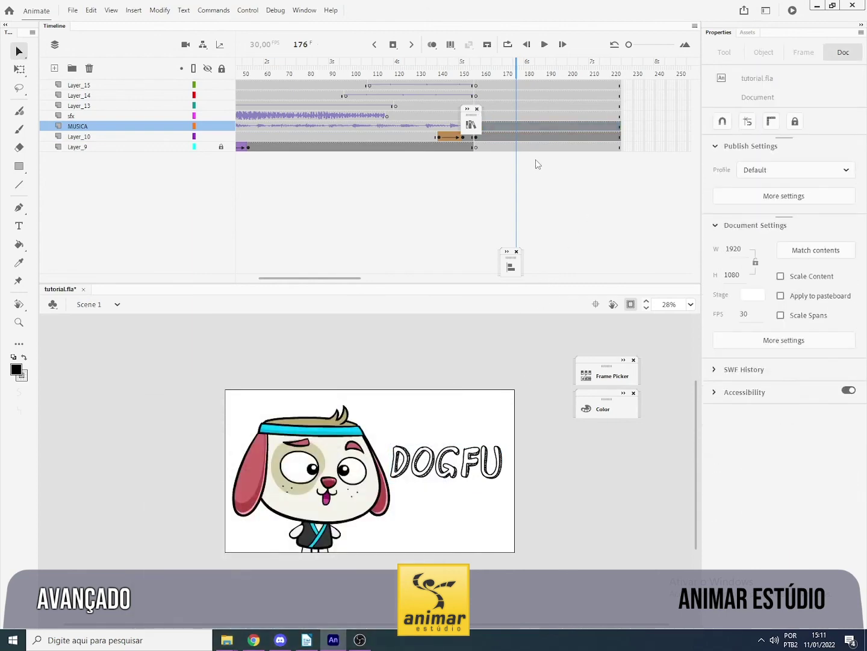
Add title keyframes at frames 200 and 170 of the MUSICA layer, and clear the title from the frames before 170.
{"action": "left_click", "coordinate": [558, 126]}
{"action": "left_click", "coordinate": [569, 128]}
{"action": "key", "text": "F6"}
{"action": "left_click", "coordinate": [503, 127]}
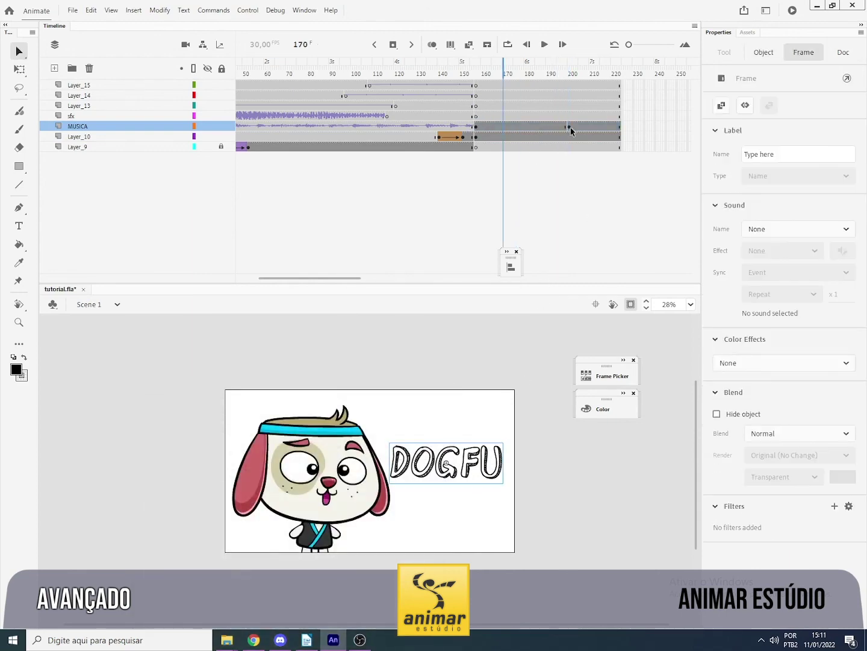
{"action": "key", "text": "F6"}
{"action": "left_click", "coordinate": [495, 129]}
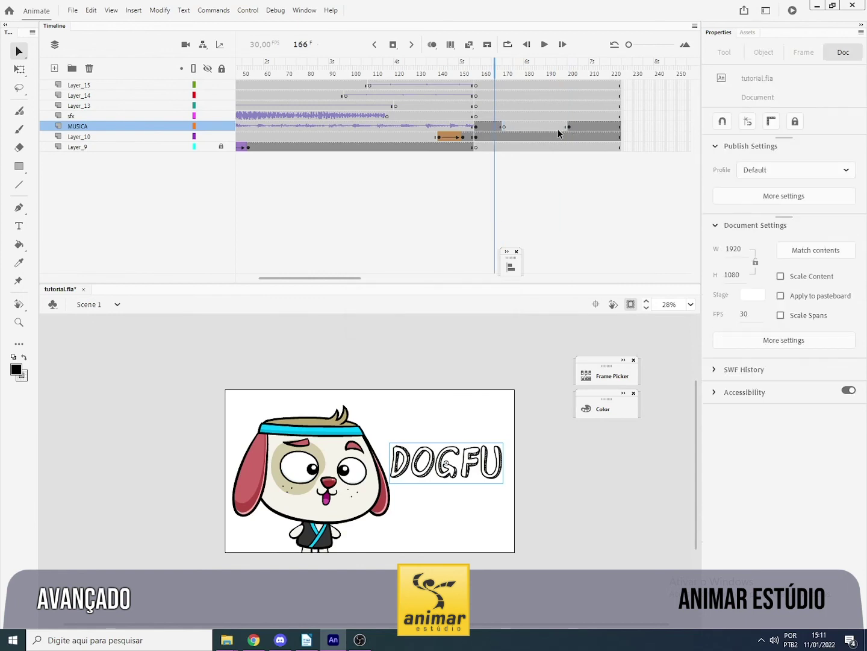
{"action": "left_click", "coordinate": [558, 129], "text": "ctrl"}
{"action": "left_click", "coordinate": [493, 126]}
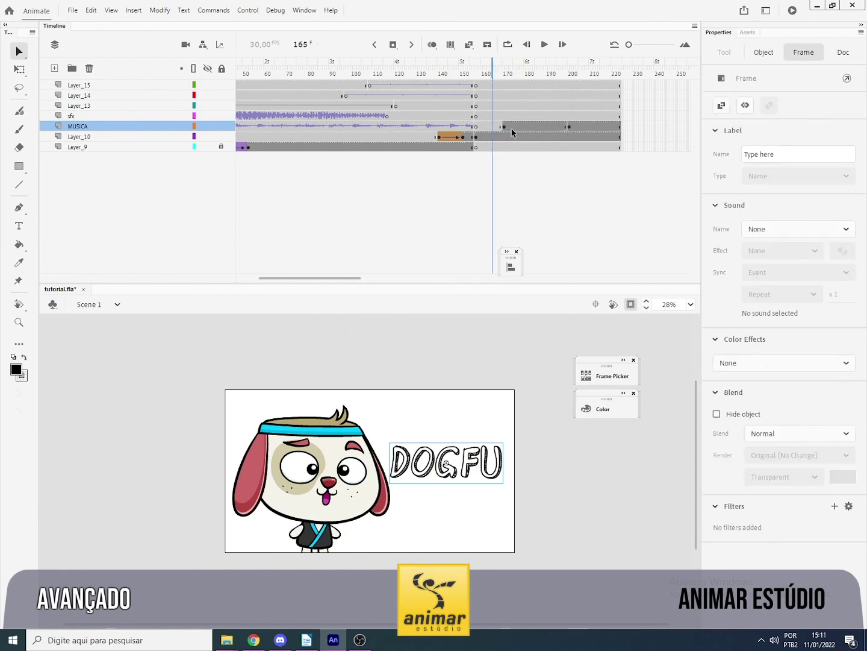
Move the DOGFU title straight up above the stage in the keyframe at frame 170.
{"action": "left_click", "coordinate": [516, 129]}
{"action": "left_click", "coordinate": [453, 476]}
{"action": "left_click_drag", "start_coordinate": [452, 473], "coordinate": [456, 378]}
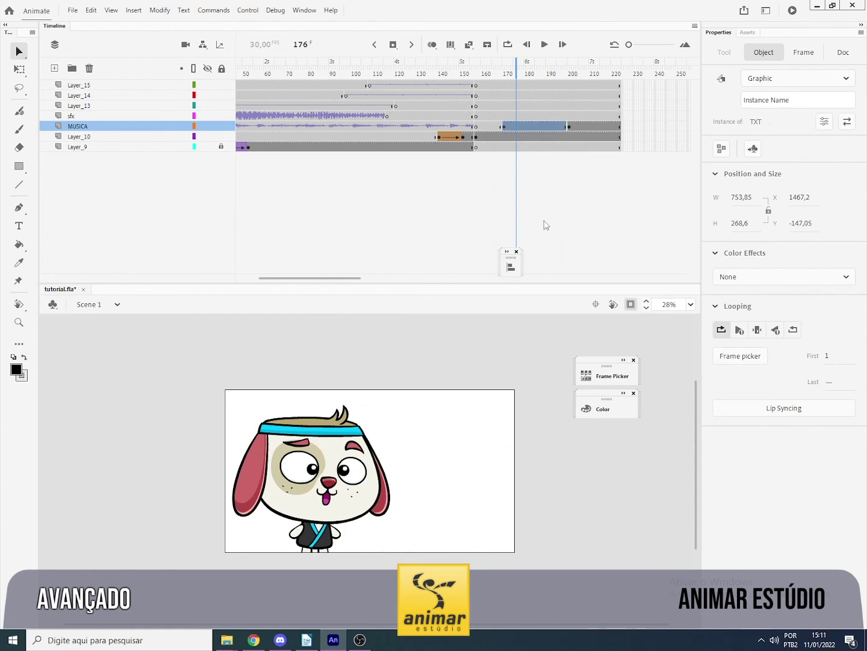
Create a classic tween between the title's keyframes at frames 170 and 200 with a Back Ease-Out effect.
{"action": "right_click", "coordinate": [529, 126]}
{"action": "left_click", "coordinate": [585, 136]}
{"action": "left_click", "coordinate": [784, 229]}
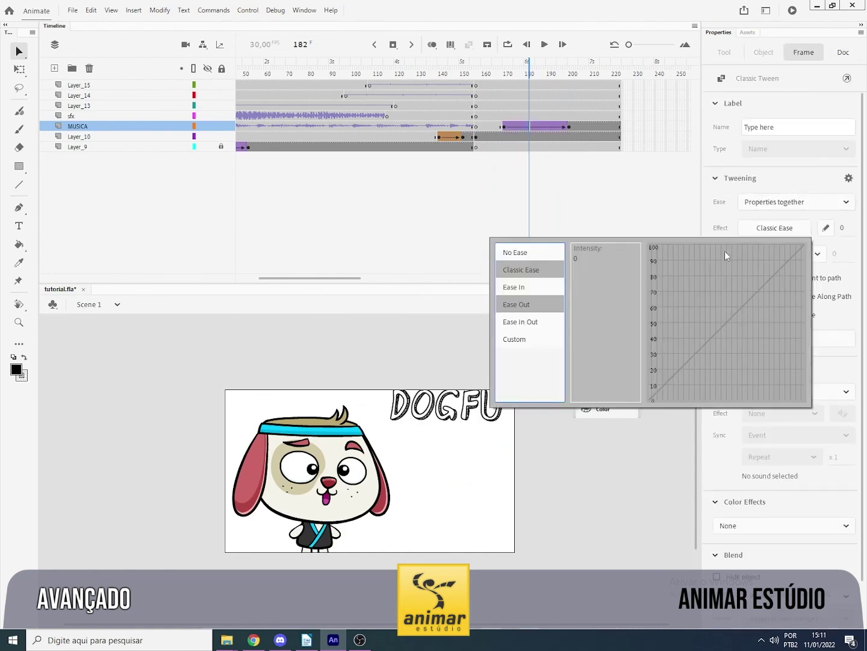
{"action": "left_click", "coordinate": [536, 318]}
{"action": "left_click", "coordinate": [538, 304]}
{"action": "double_click", "coordinate": [590, 340]}
Play the new section from about frame 161 to check the title dropping in.
{"action": "left_click_drag", "start_coordinate": [528, 65], "coordinate": [519, 65]}
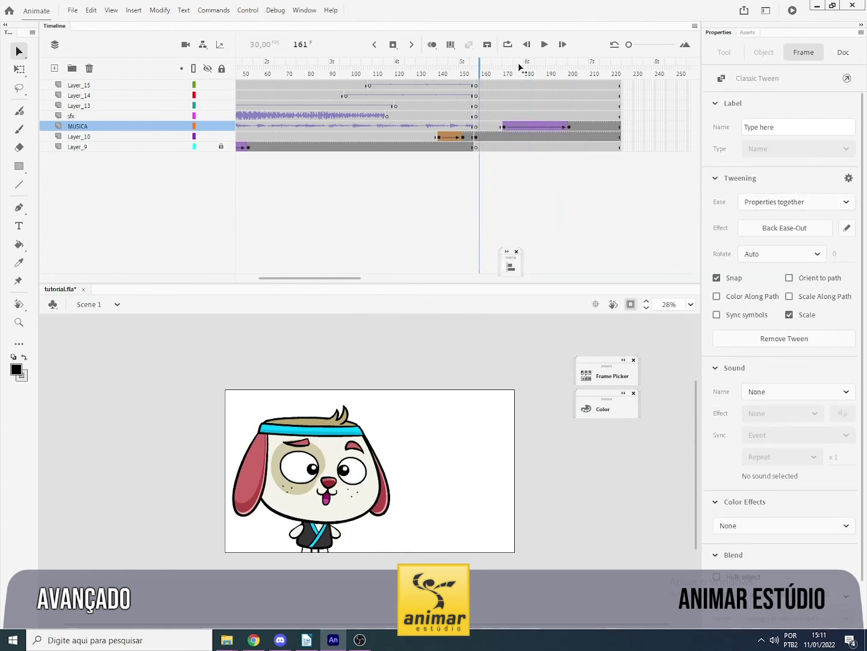
{"action": "key", "text": "Return"}
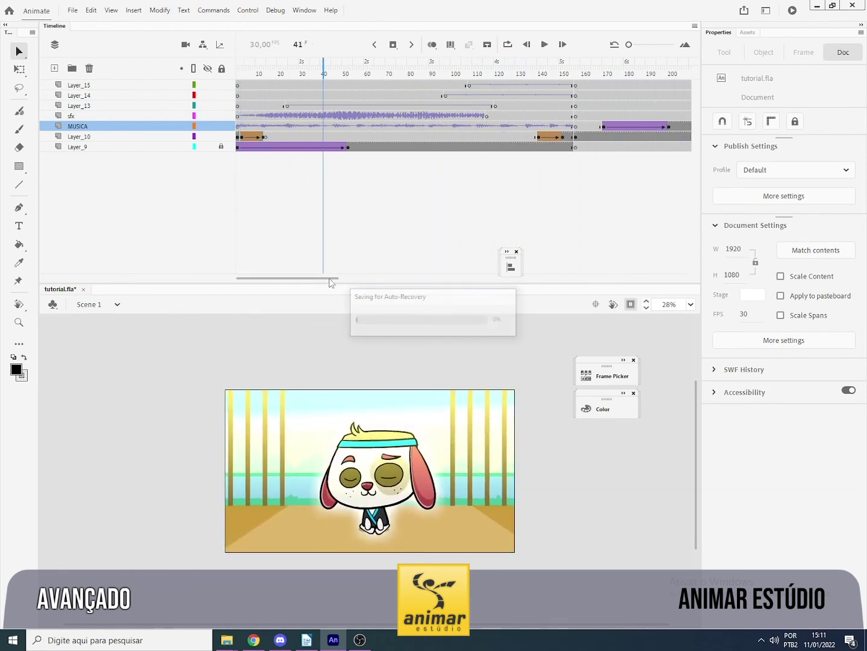
{"action": "left_click", "coordinate": [526, 73]}
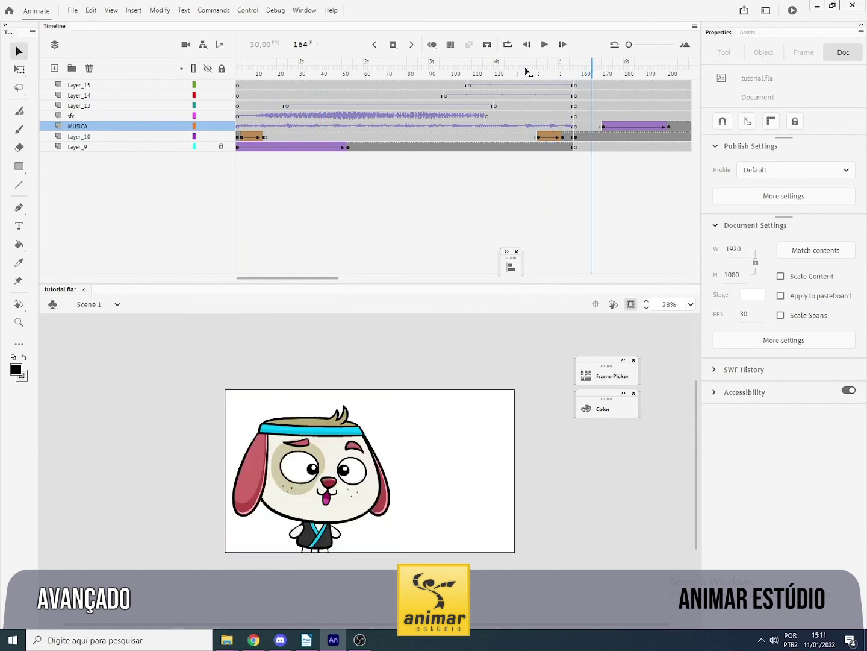
{"action": "key", "text": "Return"}
{"action": "left_click_drag", "start_coordinate": [326, 278], "coordinate": [397, 270]}
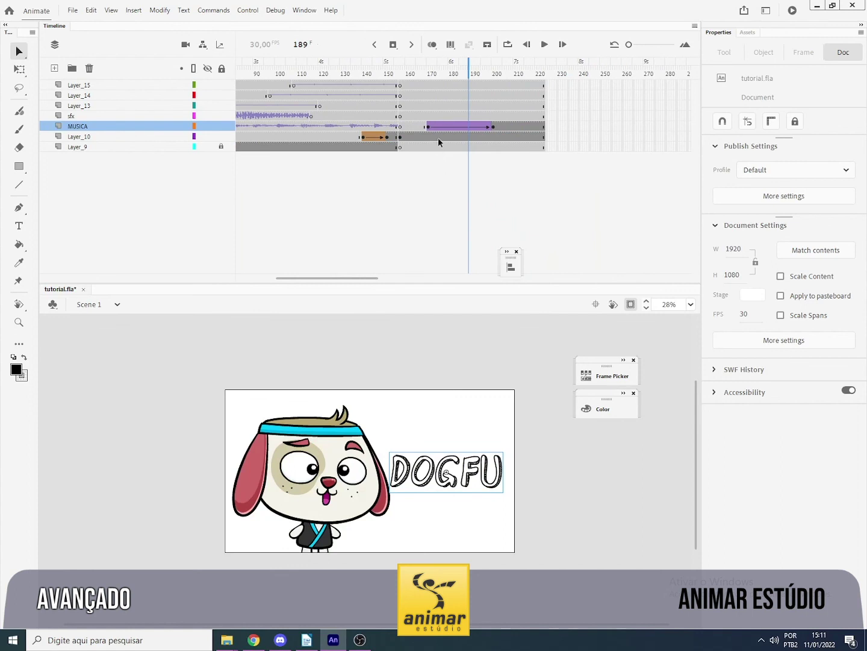
Play the end of the dojo scene to check the dog's exit and the closing fade.
{"action": "left_click", "coordinate": [460, 137]}
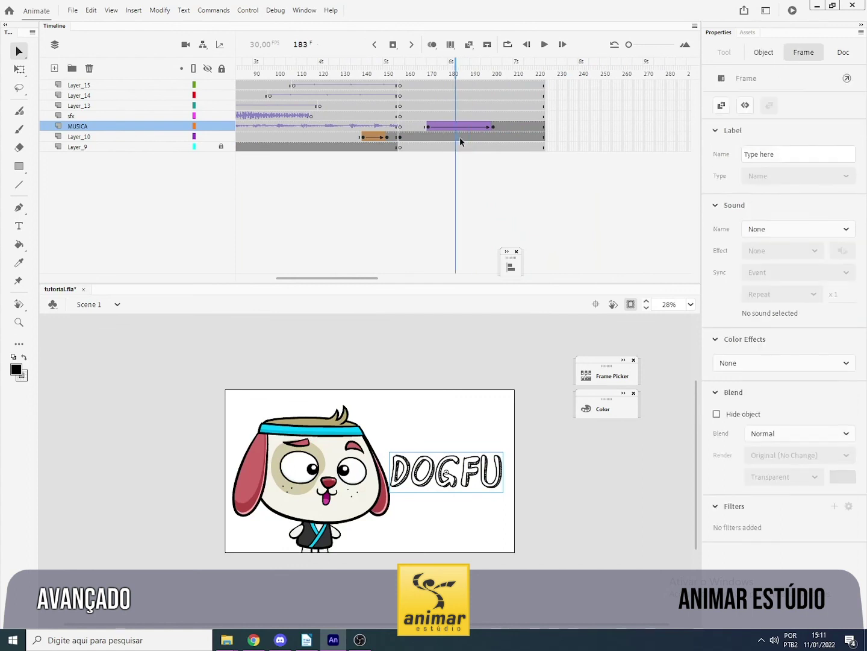
{"action": "left_click", "coordinate": [313, 146]}
{"action": "scroll", "coordinate": [313, 146], "scroll_direction": "left", "scroll_amount": 5}
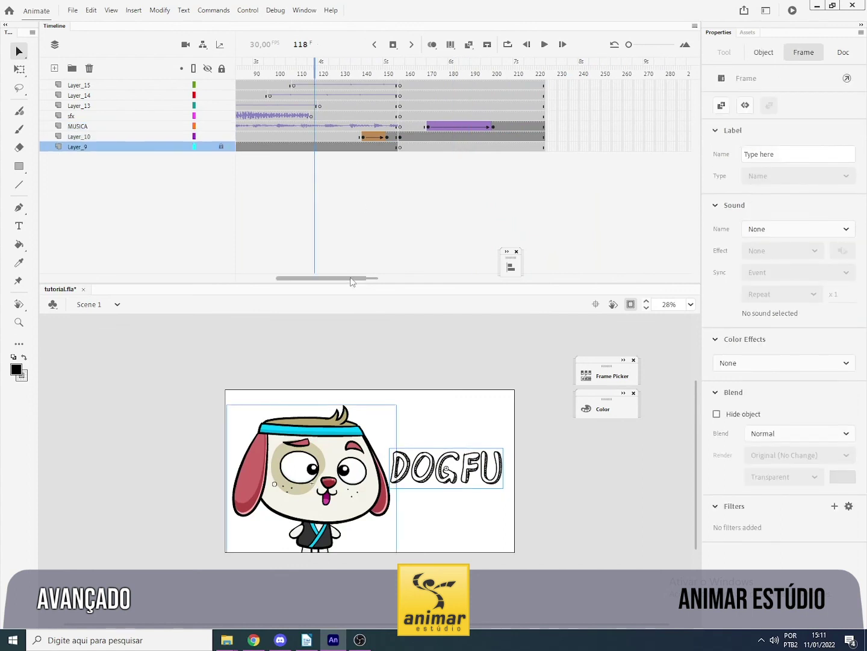
{"action": "left_click", "coordinate": [366, 72]}
{"action": "key", "text": "Return"}
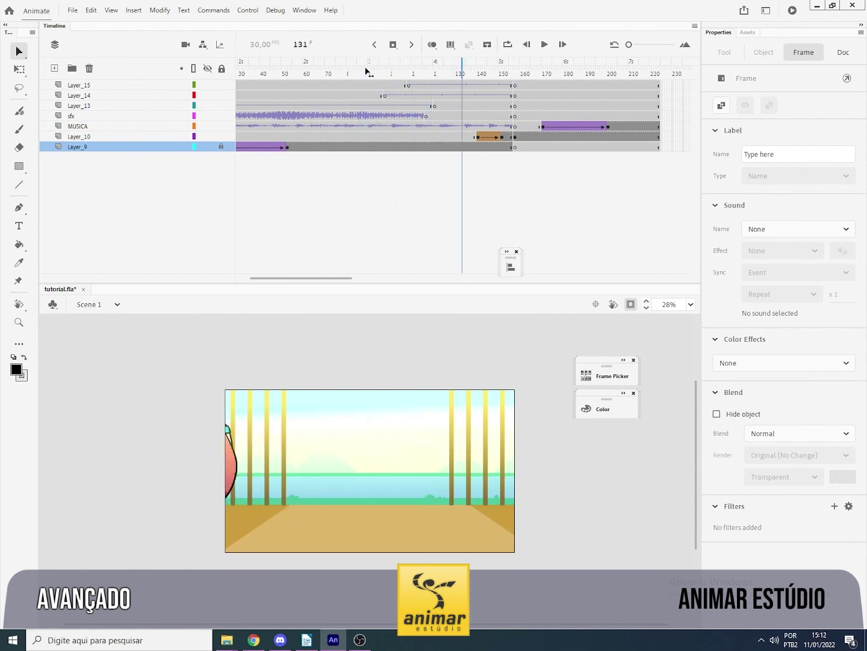
{"action": "key", "text": "Return"}
{"action": "scroll", "coordinate": [344, 278], "scroll_direction": "right", "scroll_amount": 5}
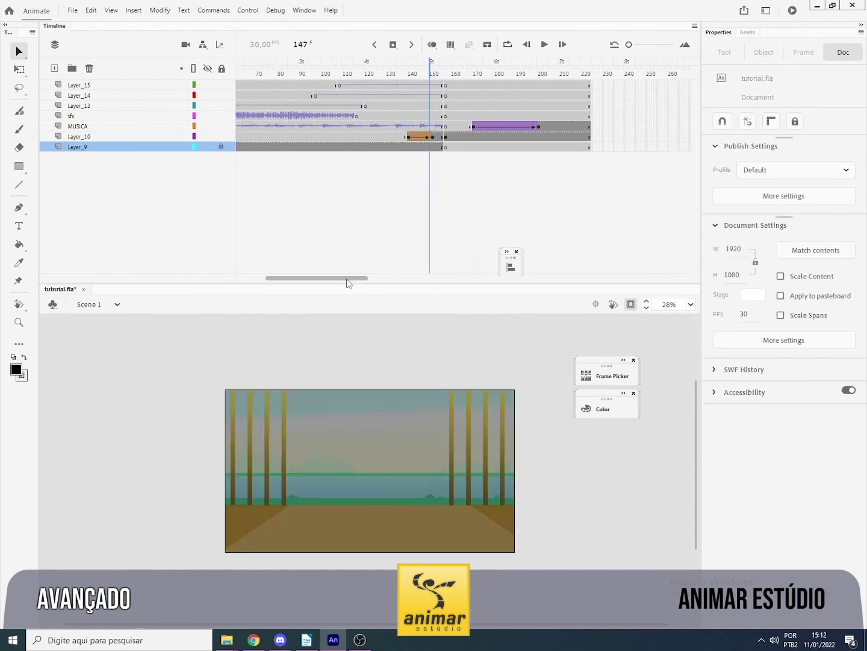
Insert two new layers above Layer_10, and add a blank keyframe at frame 157 on each.
{"action": "left_click", "coordinate": [335, 137]}
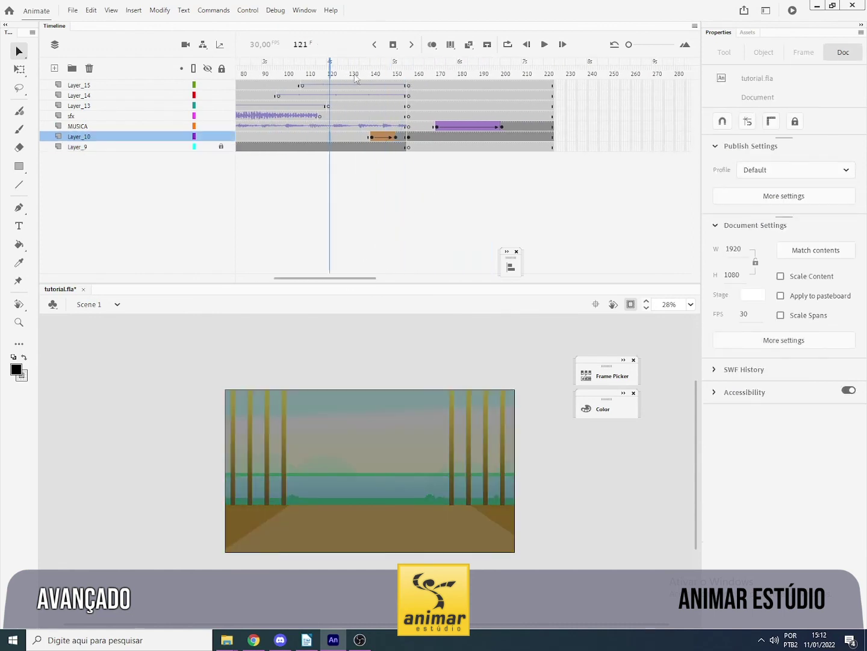
{"action": "left_click", "coordinate": [54, 68]}
{"action": "left_click", "coordinate": [54, 68]}
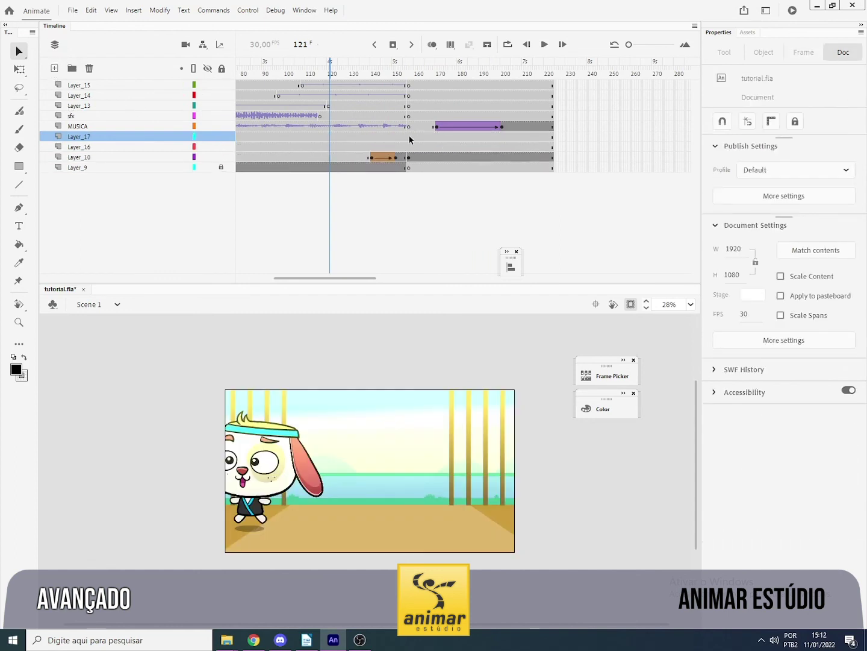
{"action": "left_click", "coordinate": [409, 137]}
{"action": "key", "text": "F7"}
{"action": "left_click", "coordinate": [423, 146]}
{"action": "left_click", "coordinate": [409, 147]}
{"action": "key", "text": "F7"}
Move the large dog's frames starting at frame 157 from Layer_10 down to Layer_9.
{"action": "left_click", "coordinate": [456, 146]}
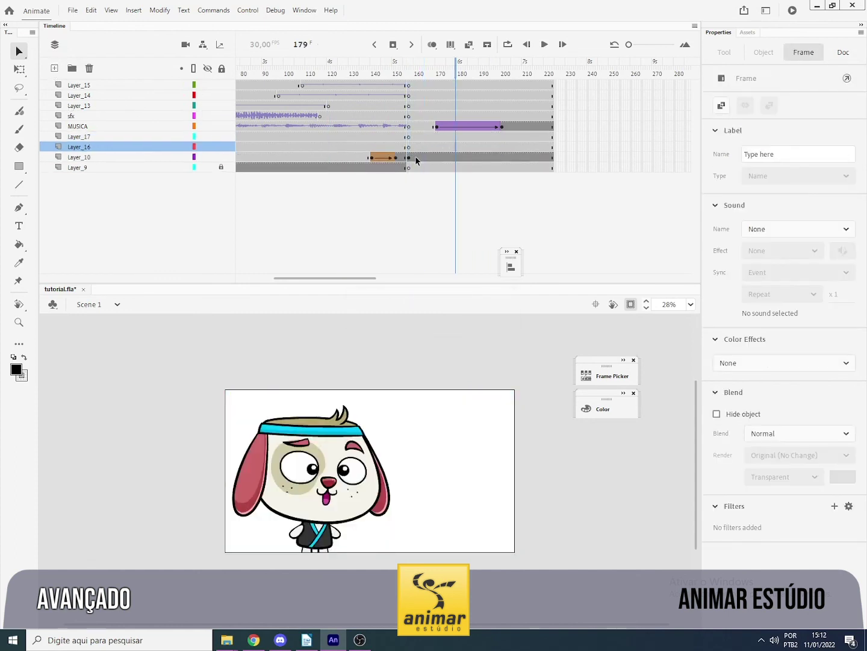
{"action": "left_click_drag", "start_coordinate": [410, 157], "coordinate": [420, 161]}
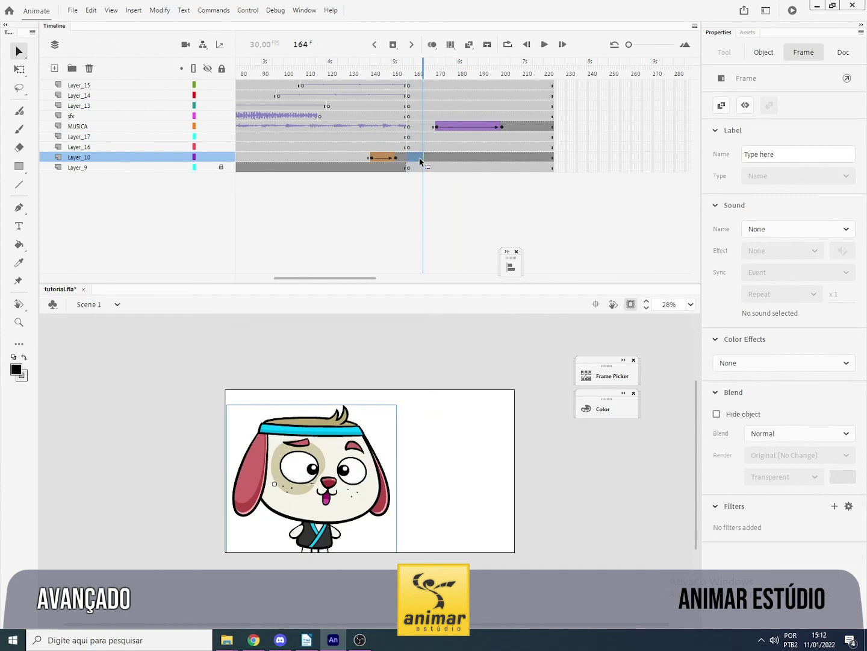
{"action": "left_click", "coordinate": [421, 169]}
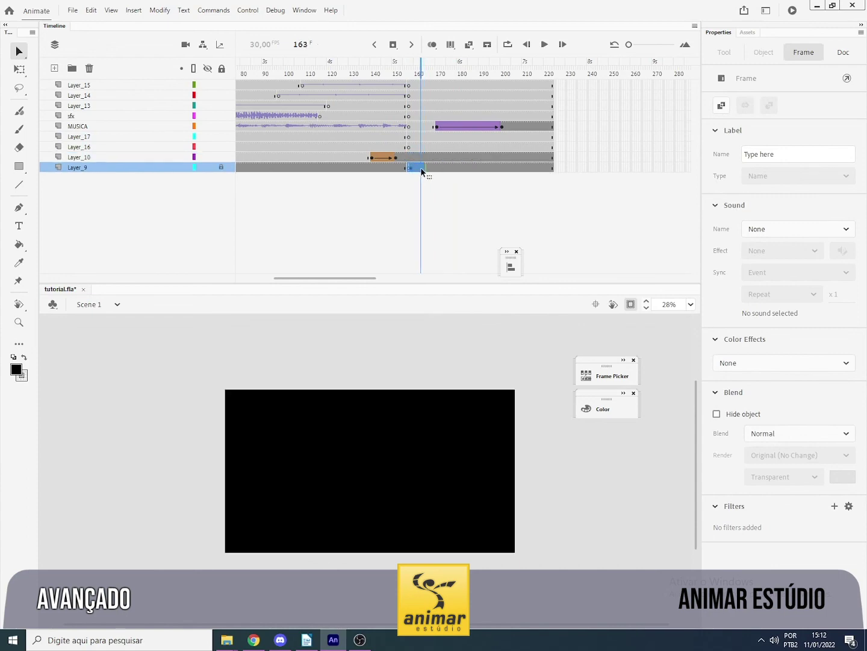
{"action": "key", "text": "F7"}
{"action": "key", "text": "ctrl+z"}
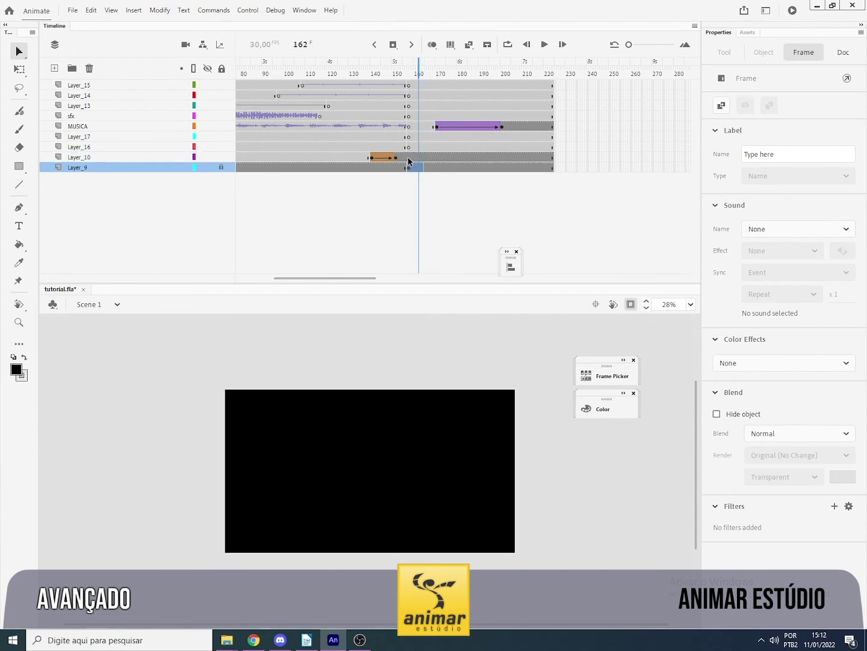
Insert a blank keyframe at frame 157 of Layer_10, and move the title's tween frames there from the MUSICA layer.
{"action": "left_click", "coordinate": [409, 158]}
{"action": "key", "text": "F7"}
{"action": "left_click_drag", "start_coordinate": [443, 128], "coordinate": [524, 158]}
Save the finished tutorial.fla document.
{"action": "key", "text": "ctrl+s"}
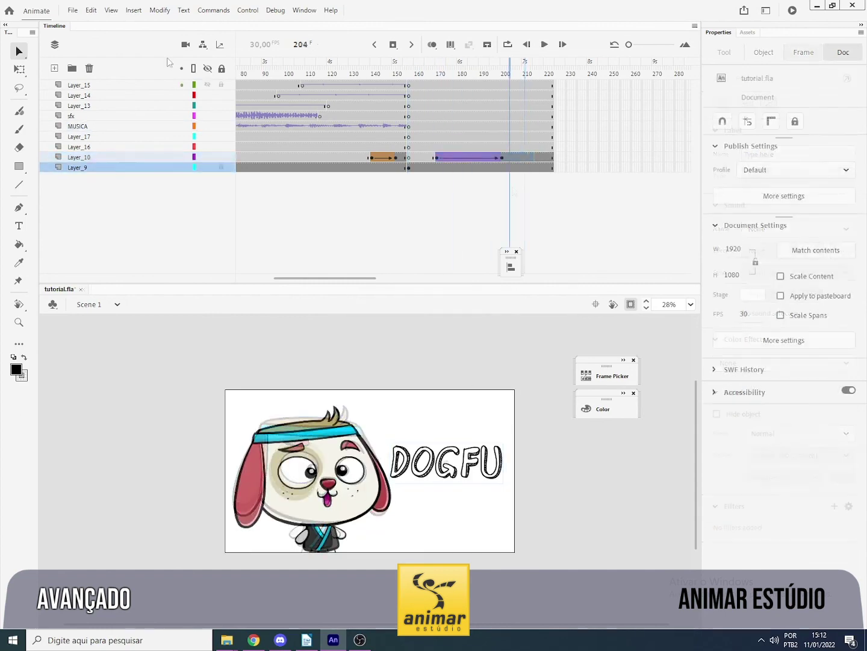
{"action": "left_click", "coordinate": [71, 11]}
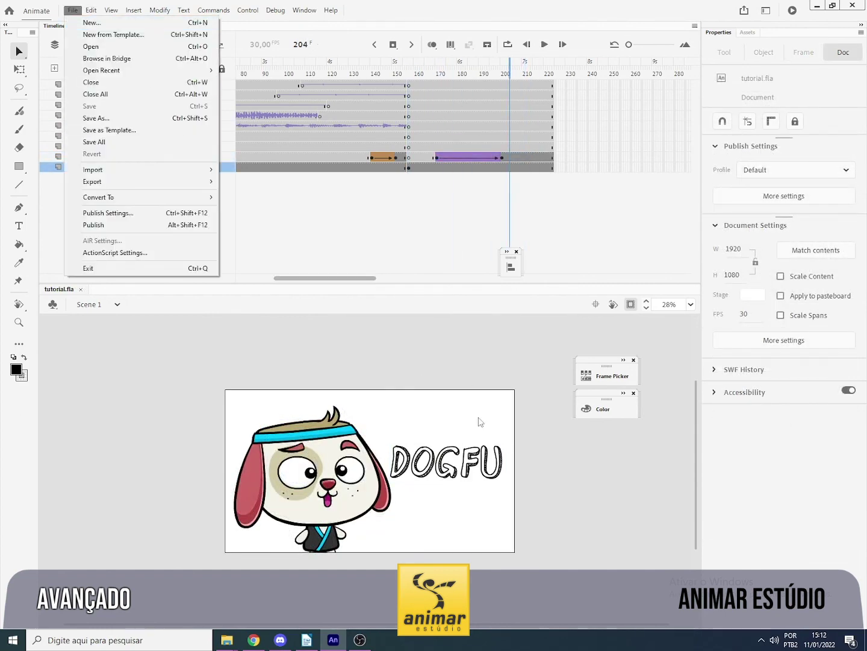
{"action": "key", "text": "Escape"}
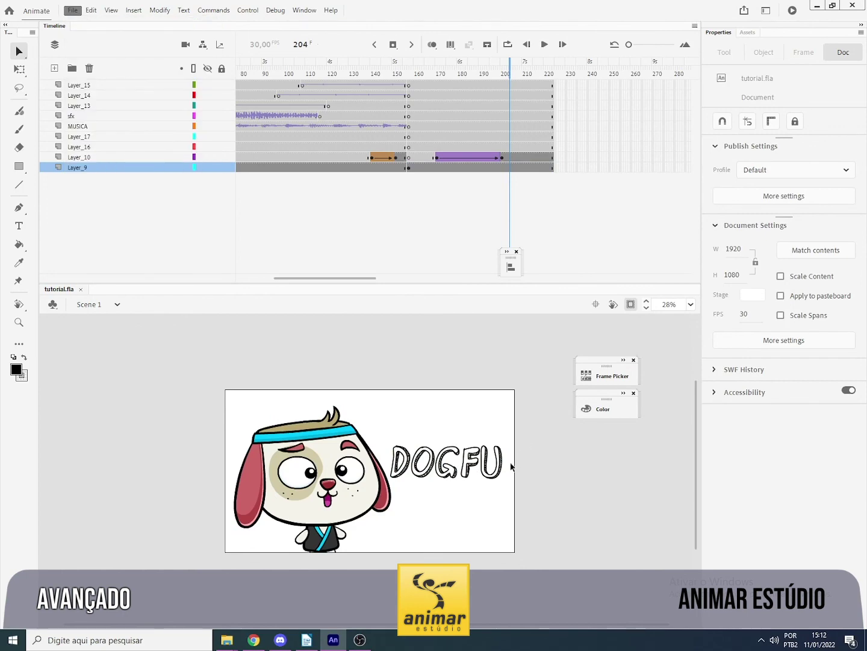
Test the whole movie from the start, closing the Frame Picker, Color and third floating panel that cover the preview.
{"action": "key", "text": "ctrl+Return"}
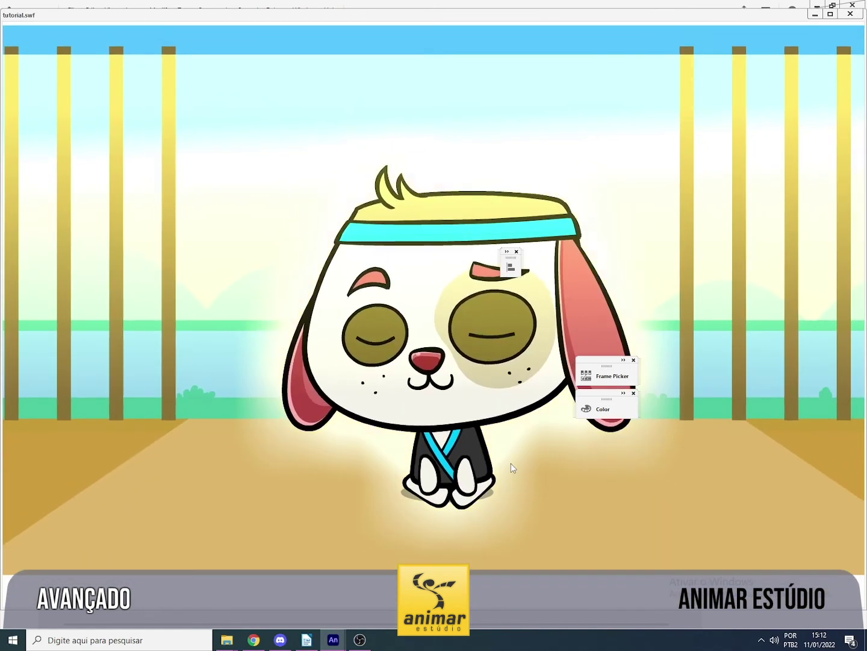
{"action": "left_click", "coordinate": [633, 360]}
{"action": "left_click", "coordinate": [634, 392]}
{"action": "left_click", "coordinate": [517, 252]}
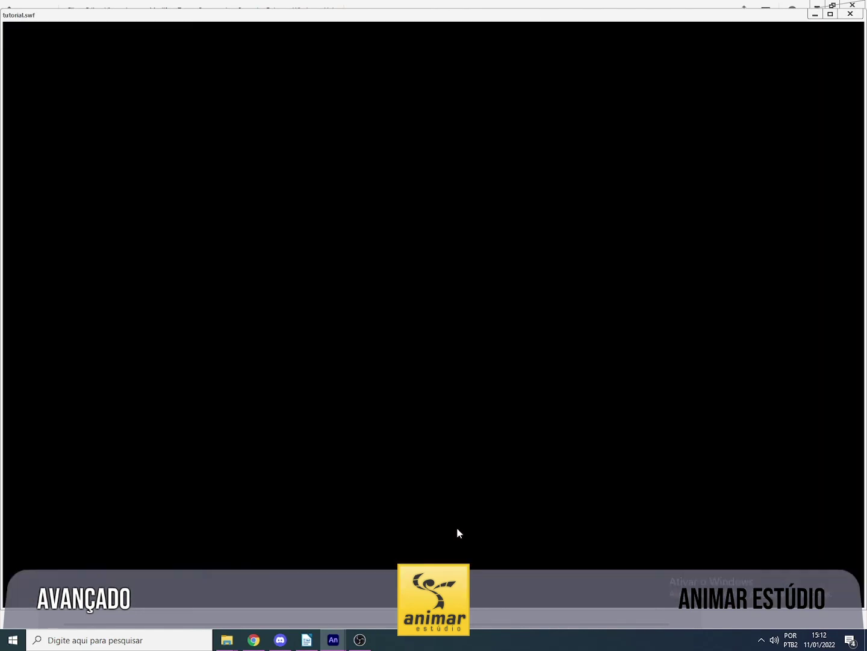
{"action": "key", "text": "ctrl+w"}
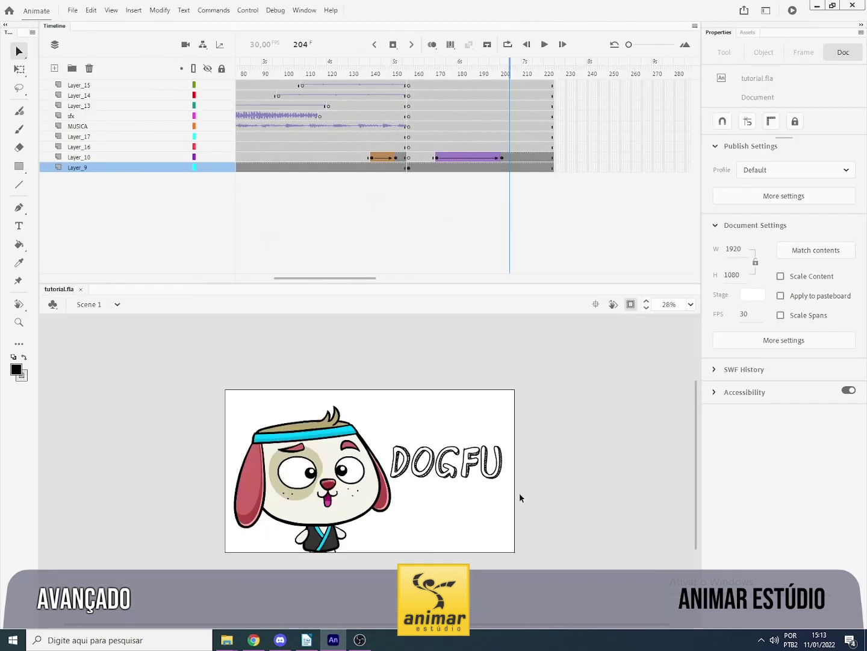
Set up a video export of the movie in H.264 format with the Match Source - High bitrate preset.
{"action": "left_click", "coordinate": [72, 10]}
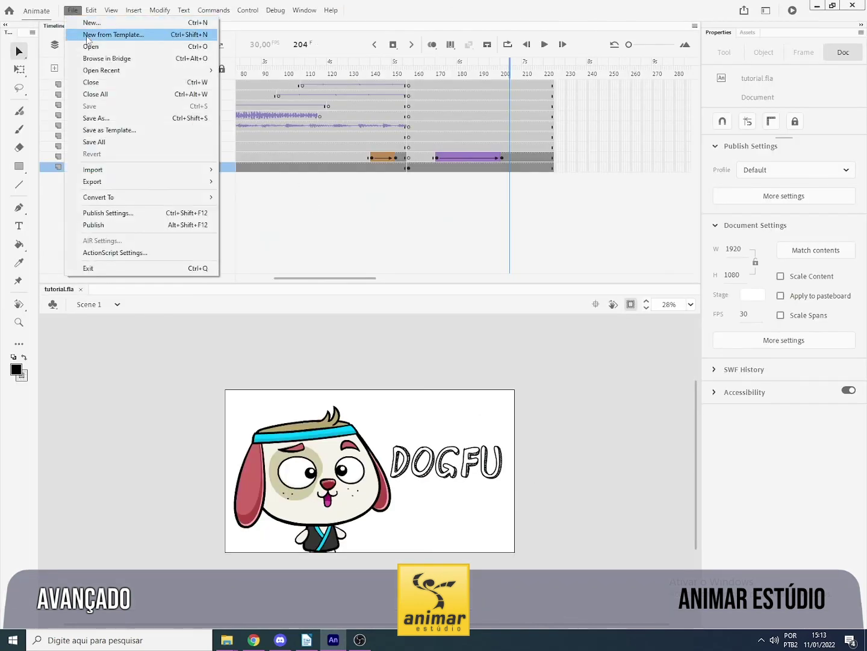
{"action": "mouse_move", "coordinate": [204, 184]}
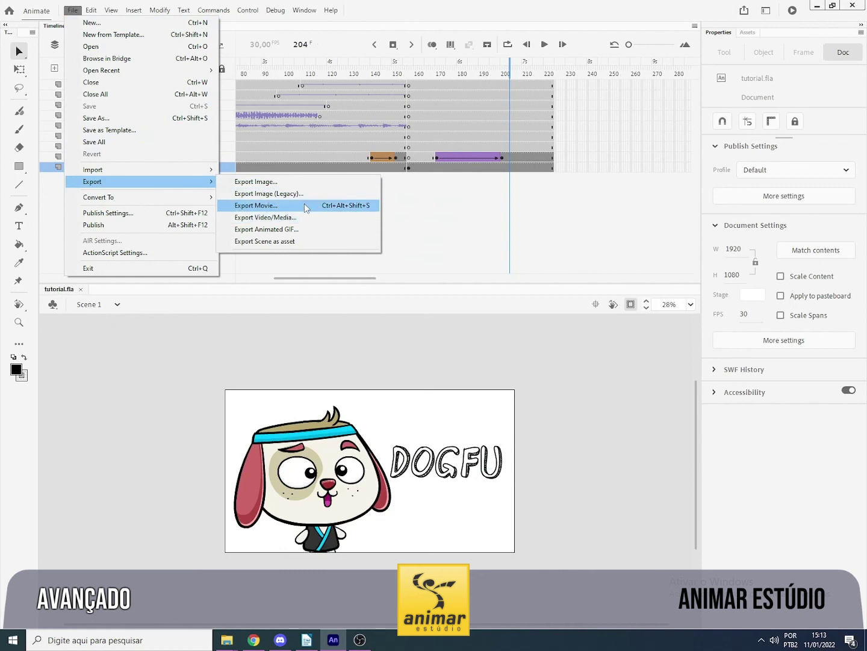
{"action": "left_click", "coordinate": [308, 216]}
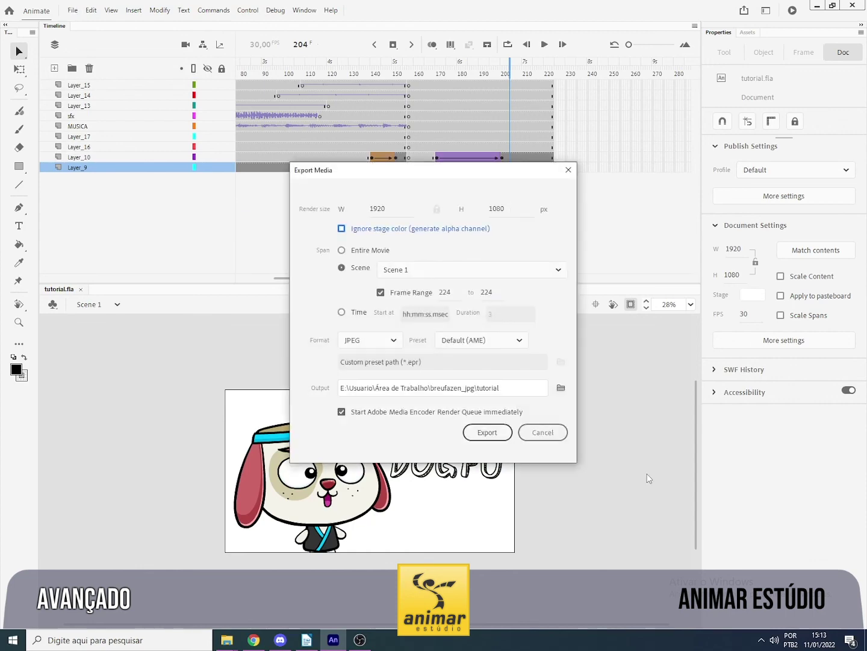
{"action": "left_click", "coordinate": [395, 343]}
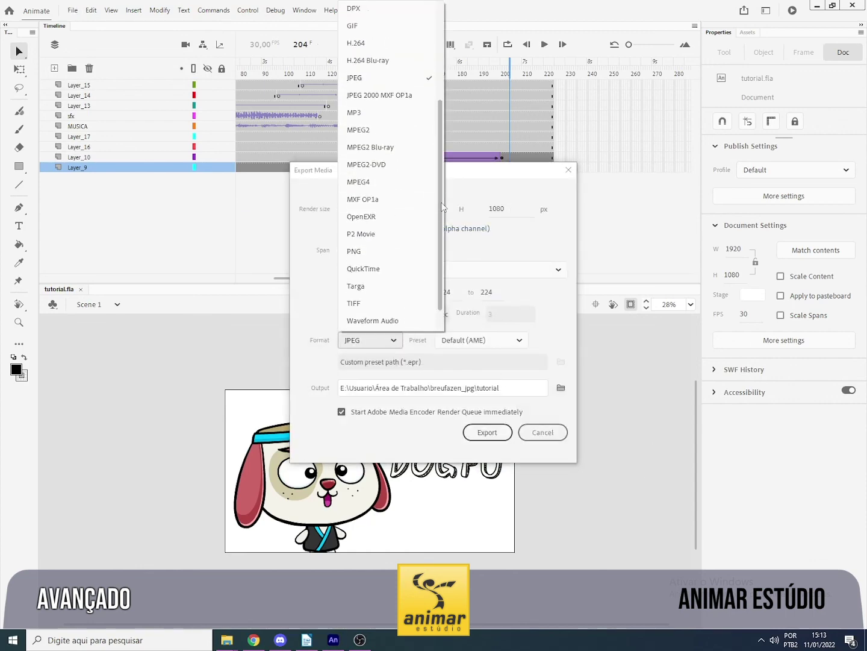
{"action": "scroll", "coordinate": [422, 180], "scroll_direction": "up", "scroll_amount": 5}
{"action": "left_click", "coordinate": [386, 158]}
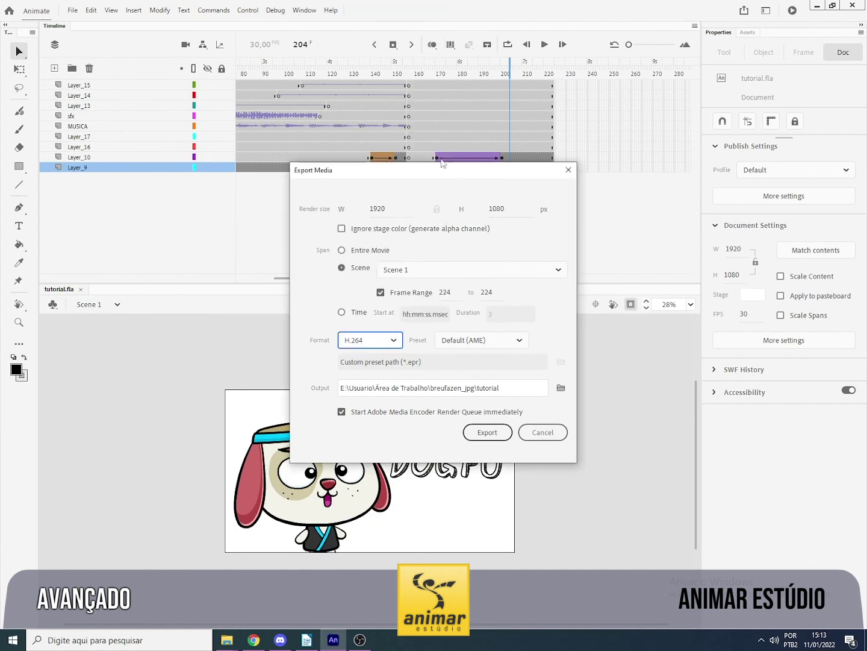
{"action": "left_click", "coordinate": [518, 341]}
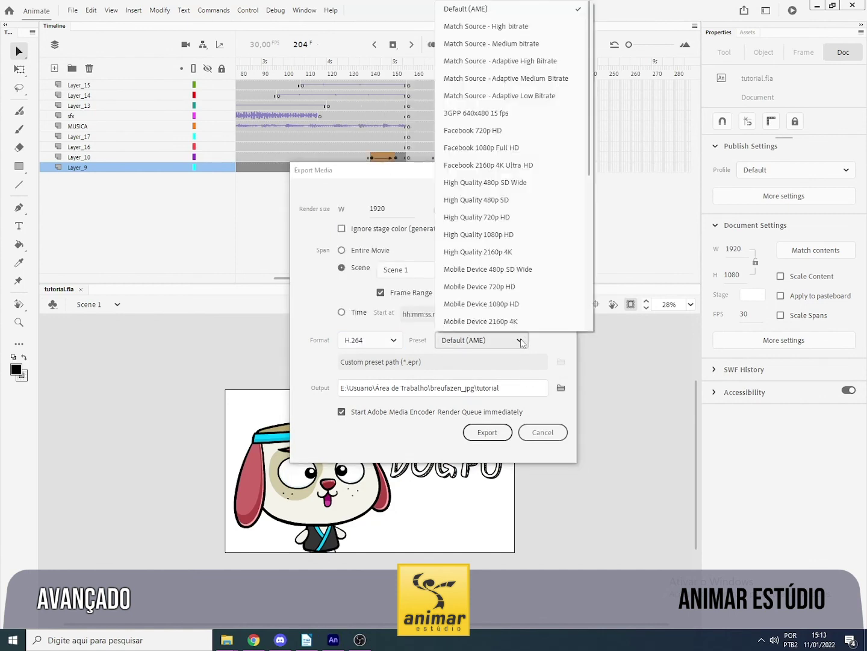
{"action": "left_click", "coordinate": [544, 27]}
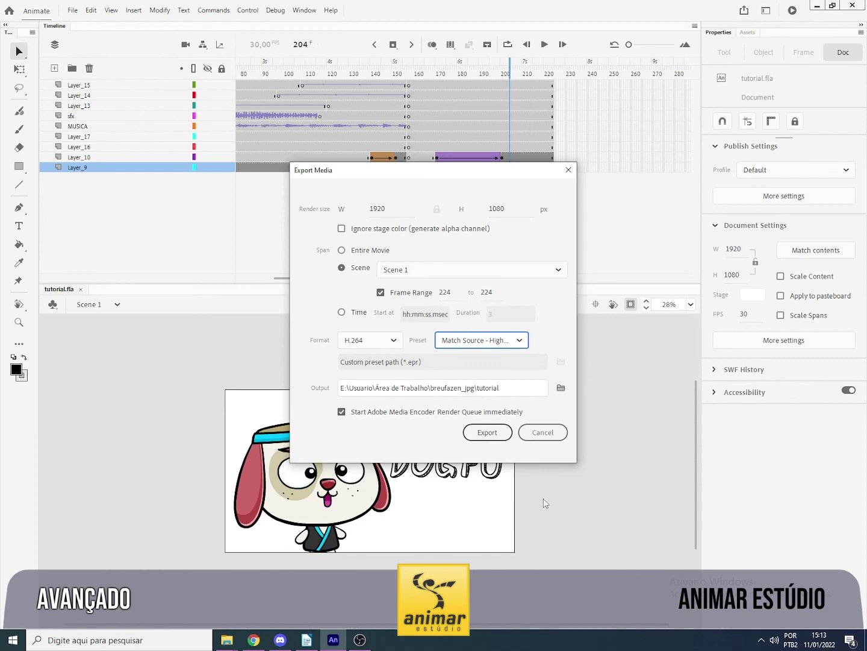
Open the destination selection for the exported video file.
{"action": "left_click", "coordinate": [561, 388]}
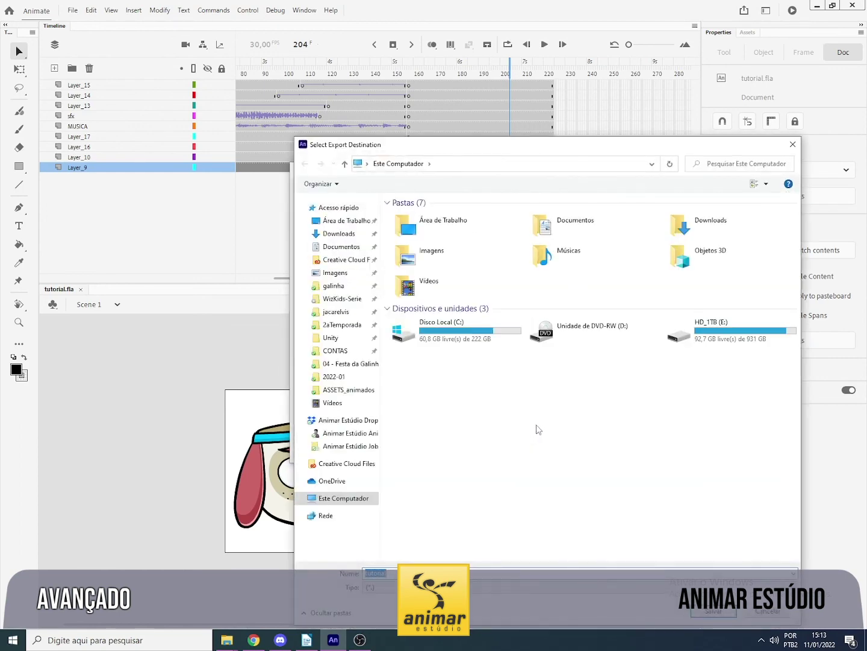